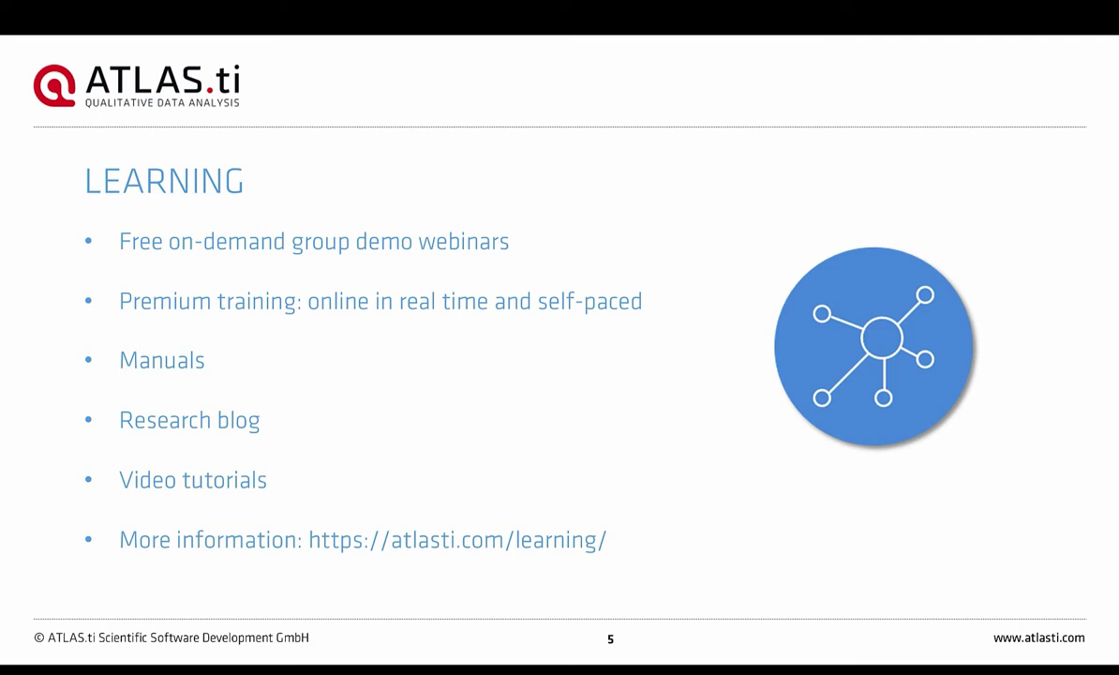
pyautogui.press('Right')
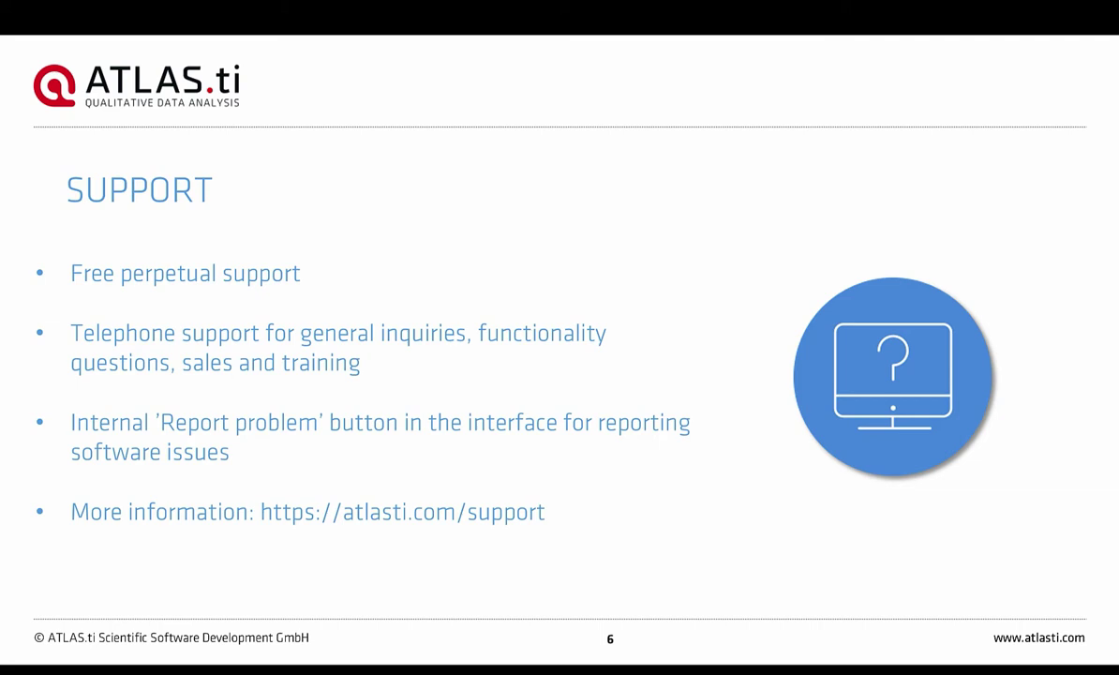
pyautogui.press('Right')
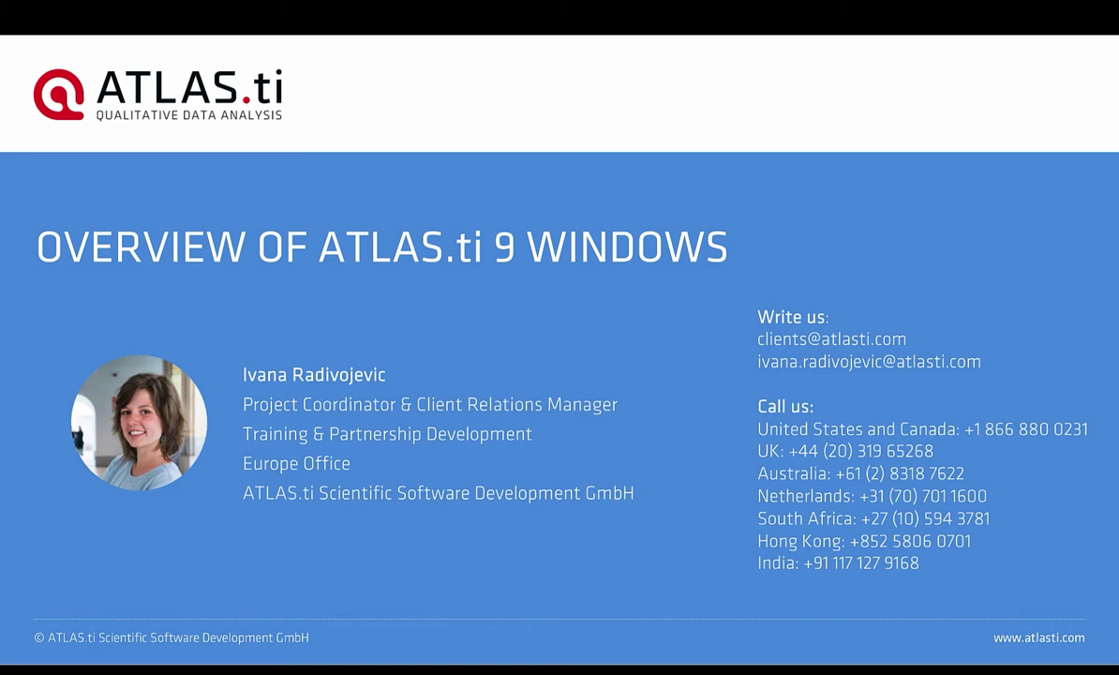
# Step: Switch to ATLAS.ti and open the project "A9 Sample Project: Minecraft Evaluation"
pyautogui.hotkey('alt', 'Tab')
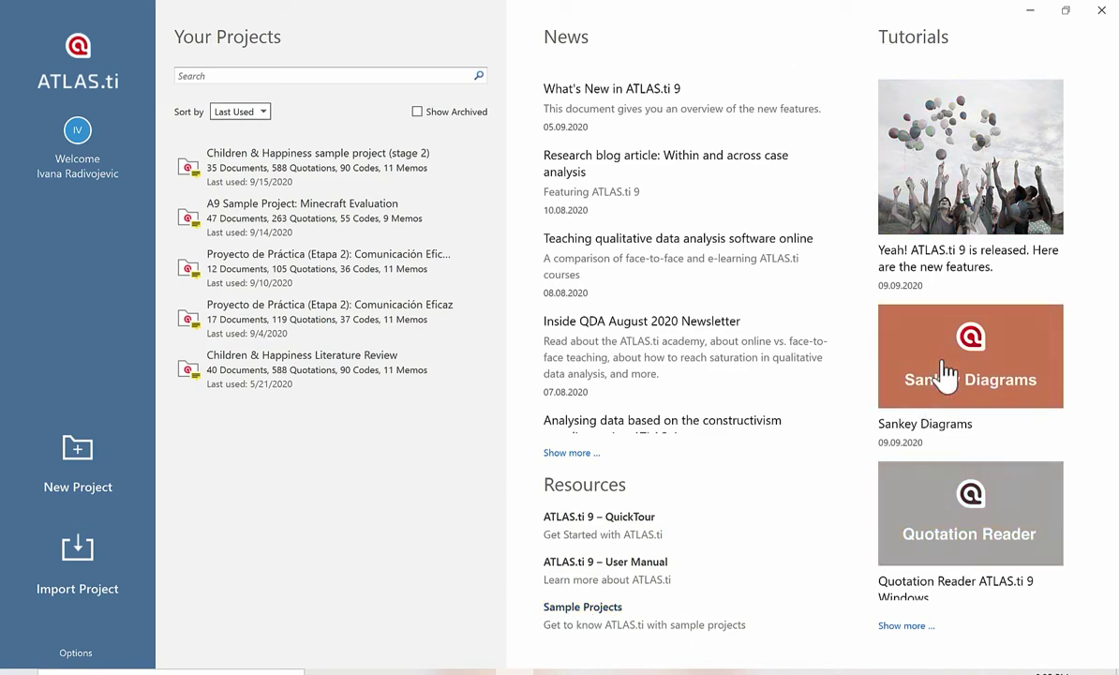
pyautogui.click(263, 223)
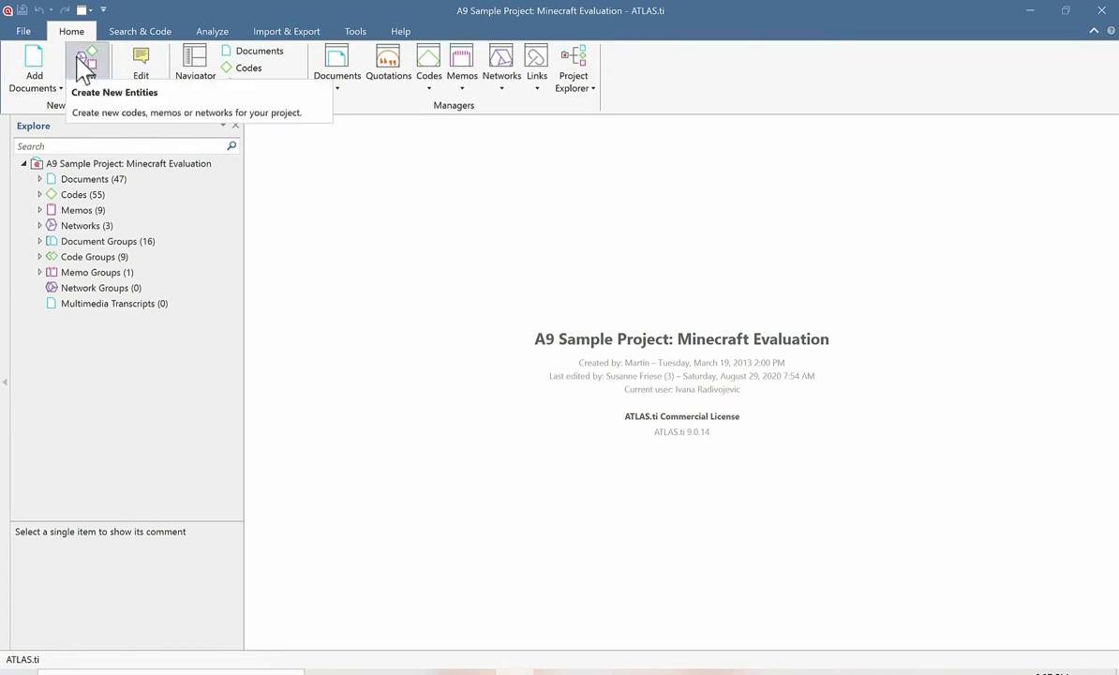
pyautogui.click(123, 36)
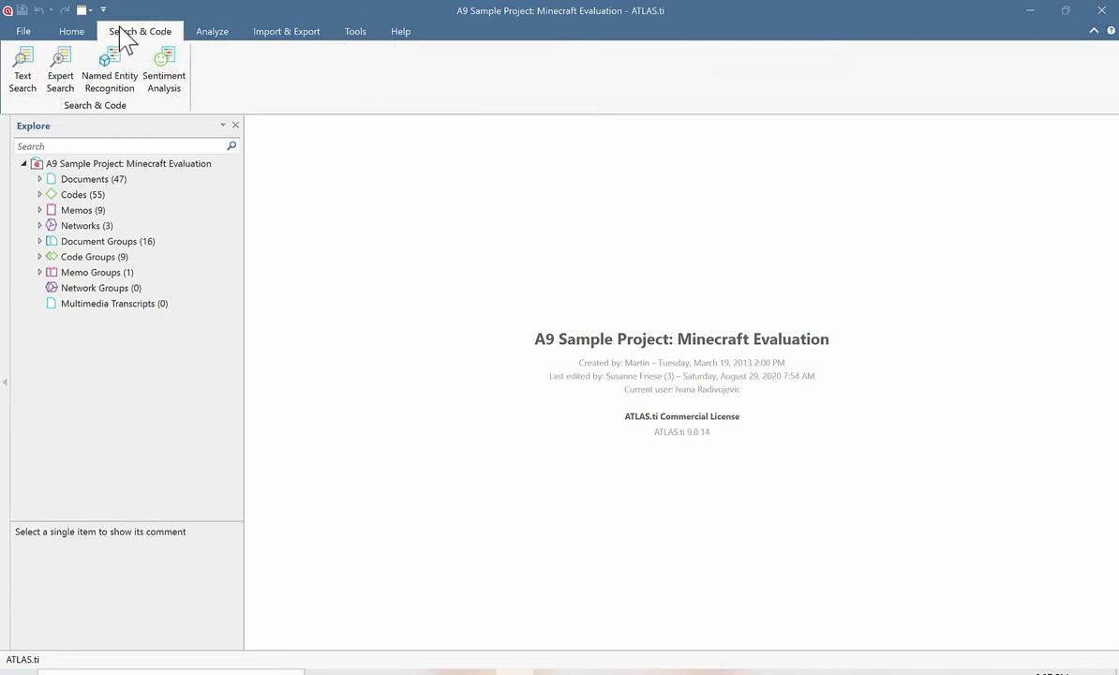
pyautogui.click(204, 36)
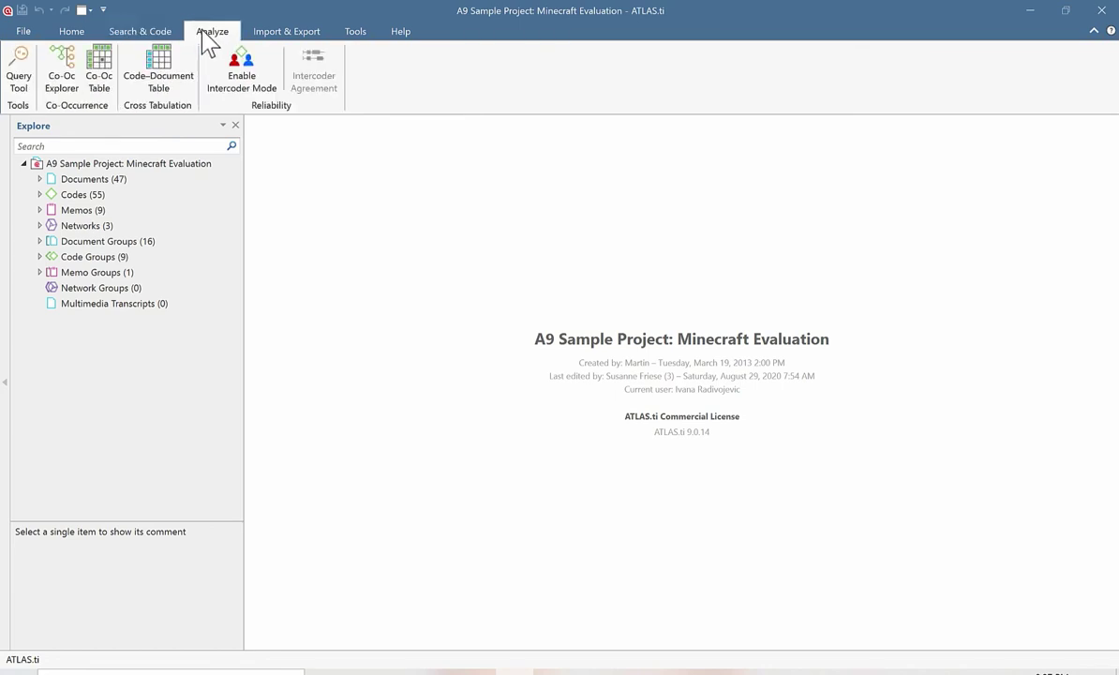
pyautogui.click(270, 37)
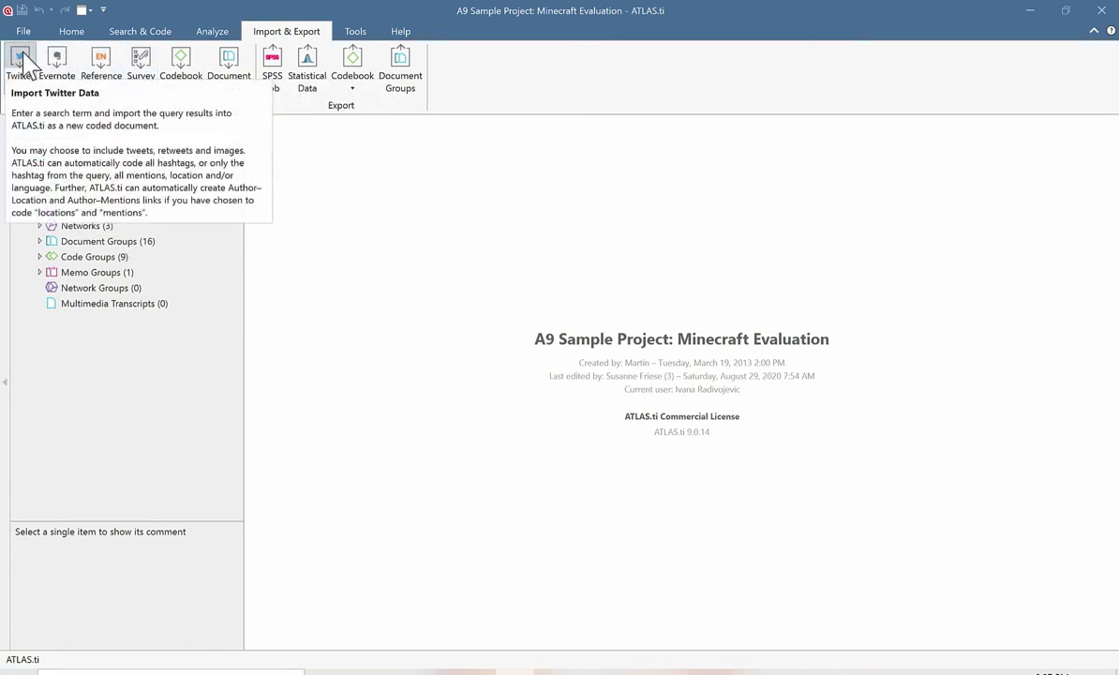
pyautogui.click(75, 33)
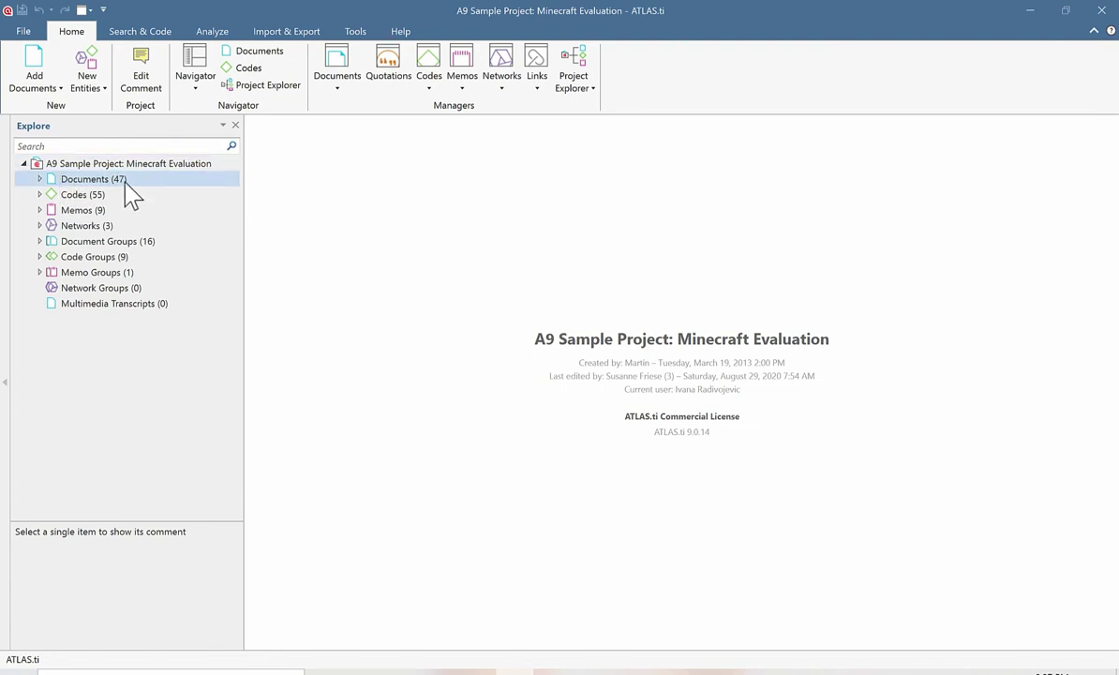
# Step: Expand the project's Documents branch and open the text document D 1: Case 12
pyautogui.click(39, 179)
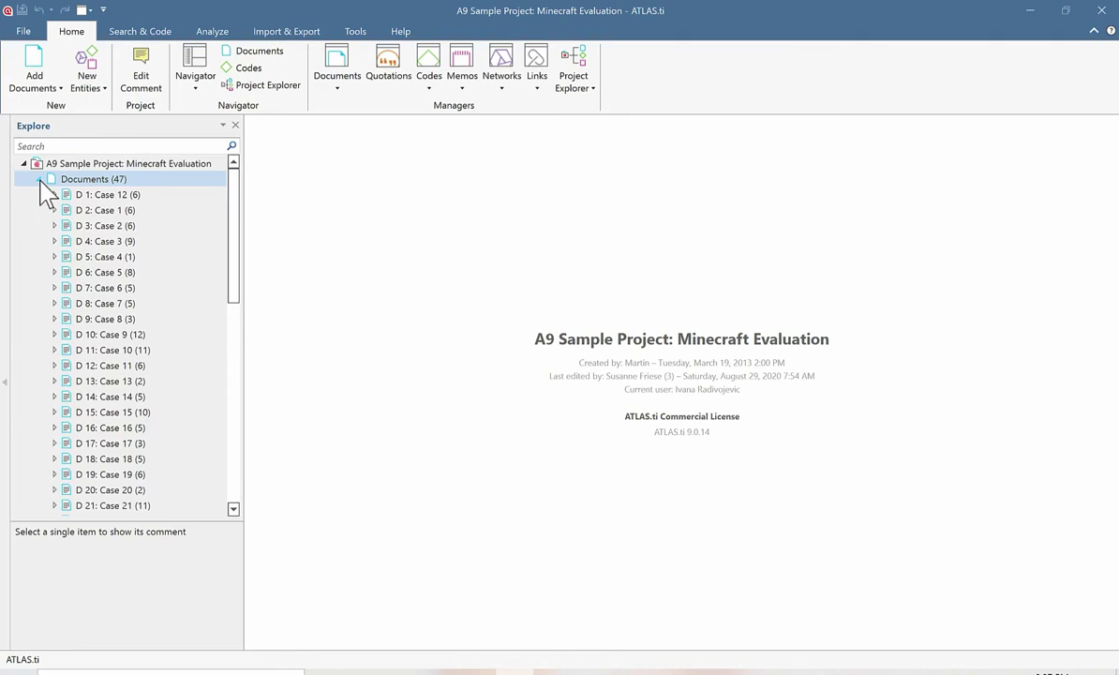
pyautogui.moveTo(233, 215)
pyautogui.mouseDown()
pyautogui.moveTo(234, 387)
pyautogui.moveTo(240, 194)
pyautogui.mouseUp()
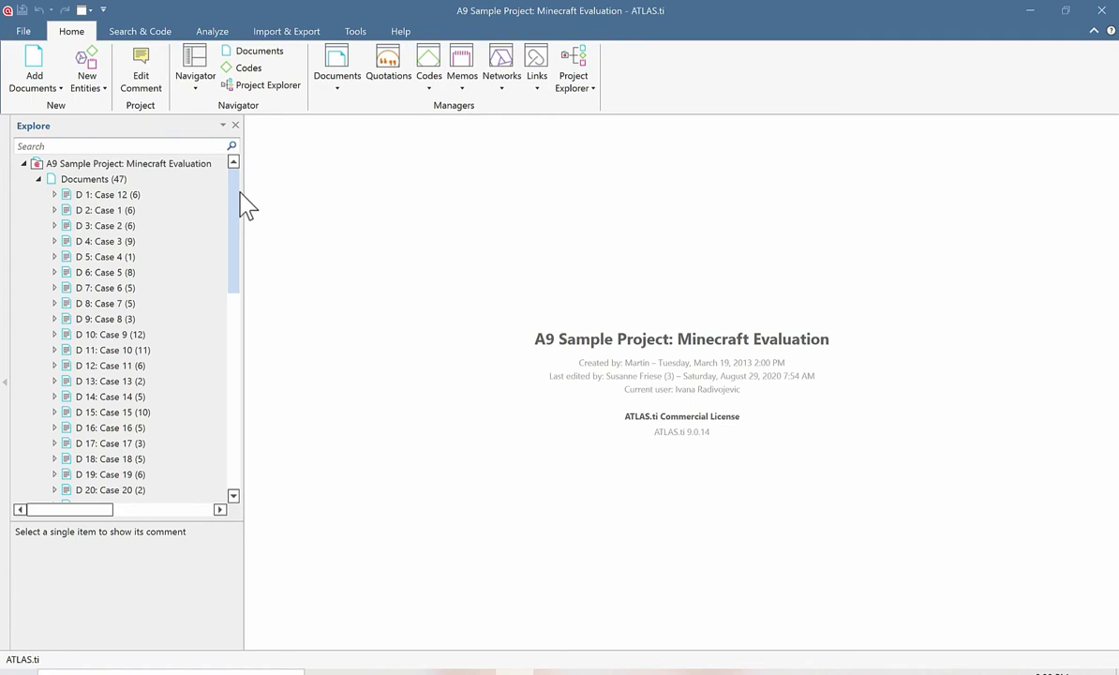
pyautogui.click(97, 196)
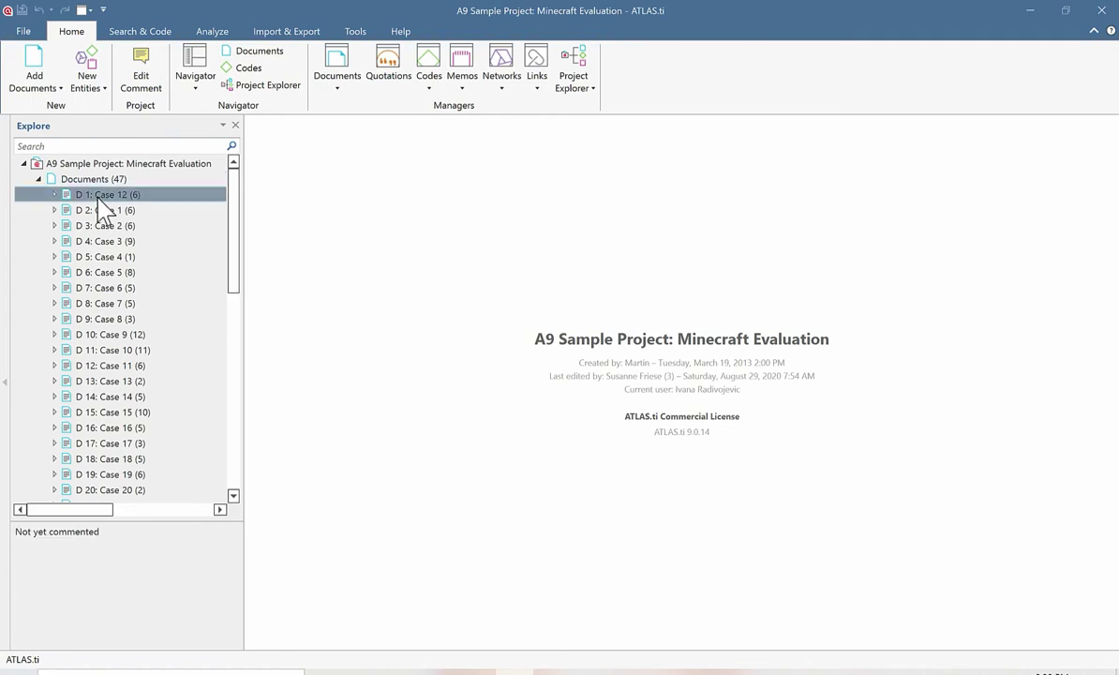
pyautogui.doubleClick(97, 197)
# Step: Open the video document D 41: Playing minecraft
pyautogui.scroll(-10, 67, 212)
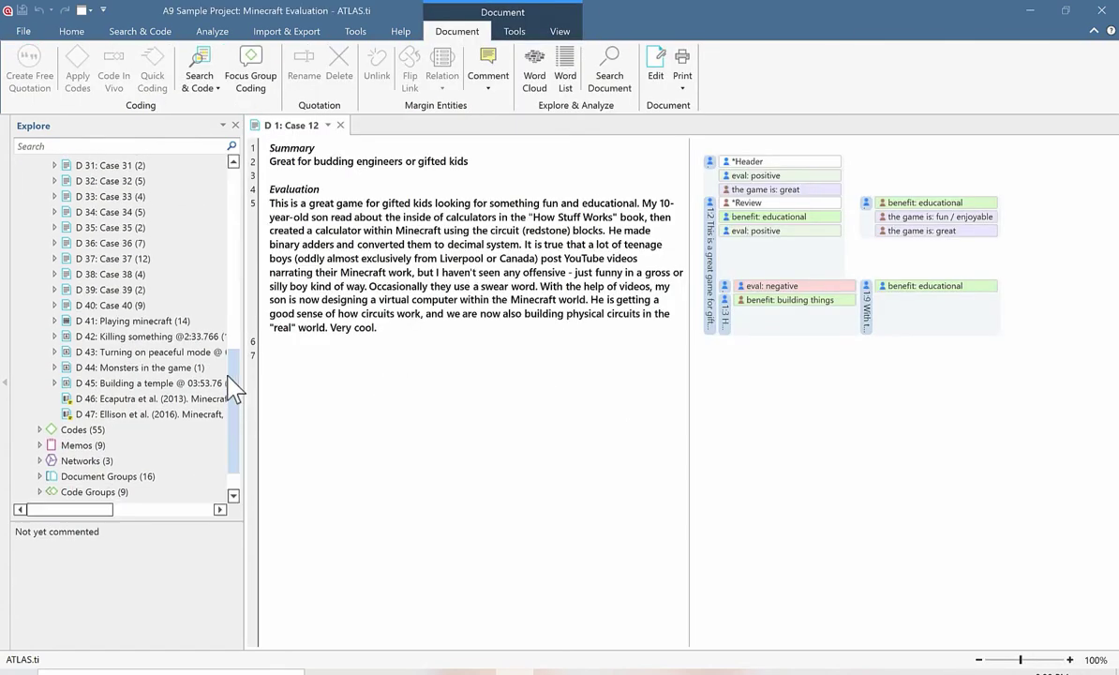
pyautogui.click(147, 324)
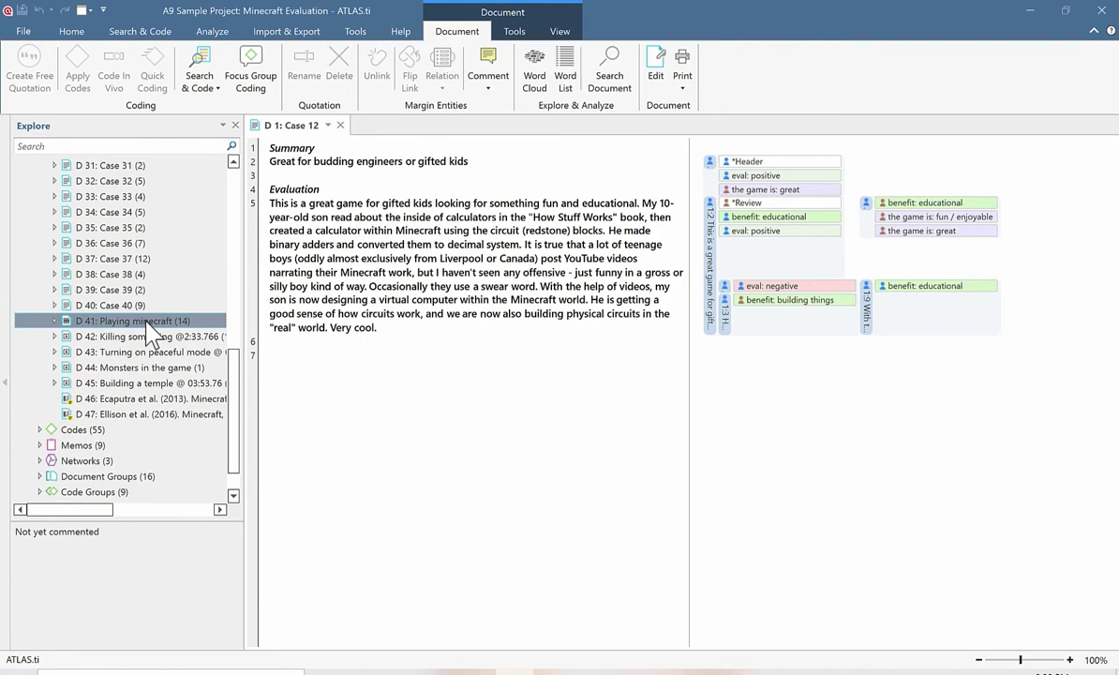
pyautogui.doubleClick(146, 323)
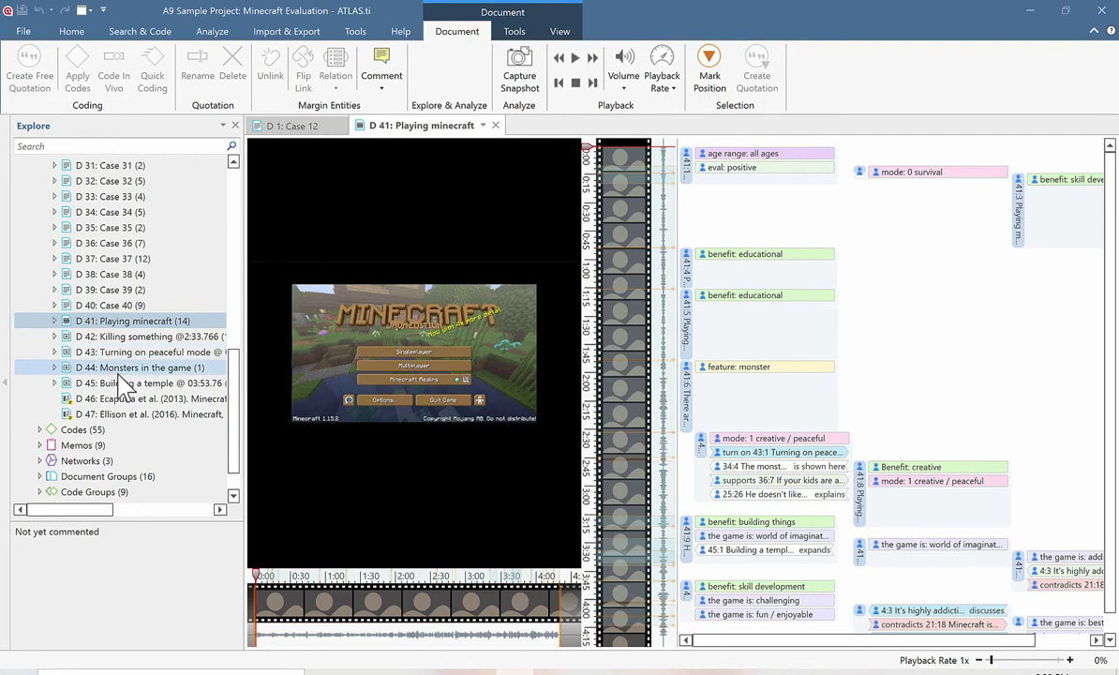
# Step: Open the image document D 42: Killing something @2:33.766 and widen its viewing area beside the margin
pyautogui.click(142, 339)
pyautogui.doubleClick(142, 339)
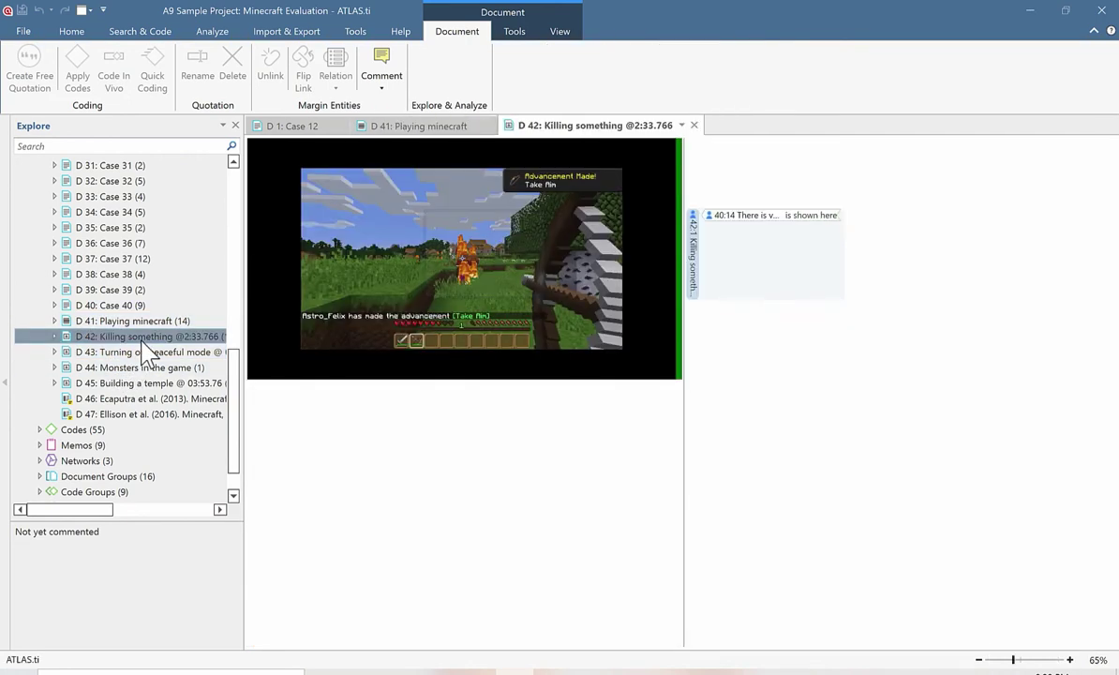
pyautogui.moveTo(682, 435); pyautogui.dragTo(891, 489)
# Step: Close all open documents, including D 1: Case 12
pyautogui.scroll(10, 134, 368)
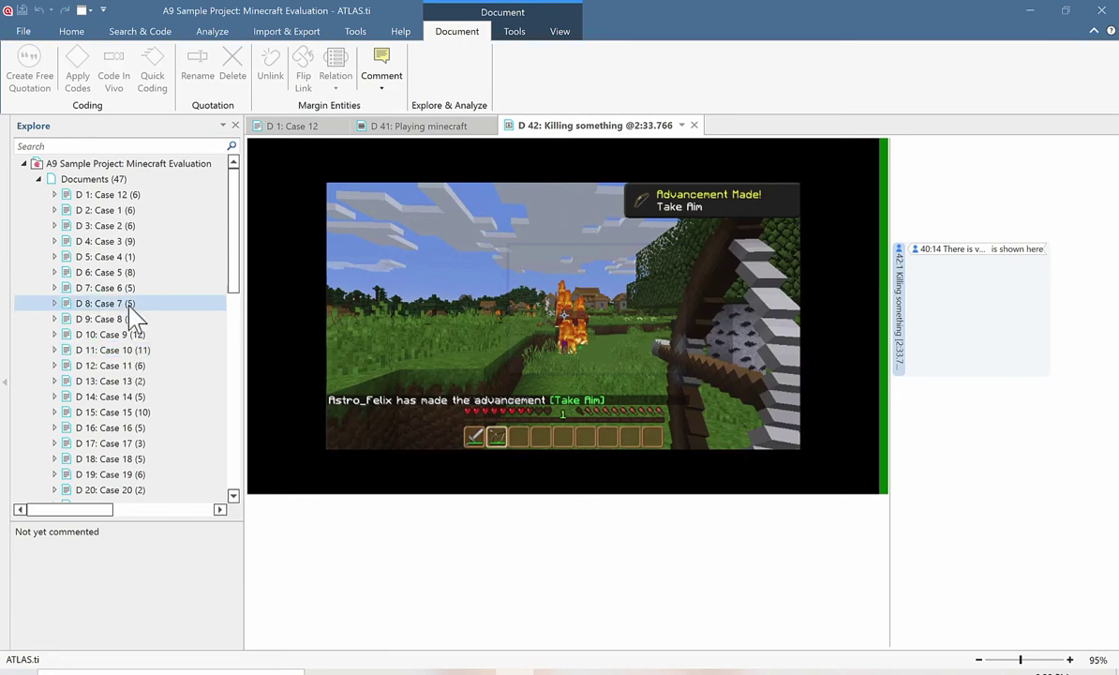
pyautogui.click(71, 32)
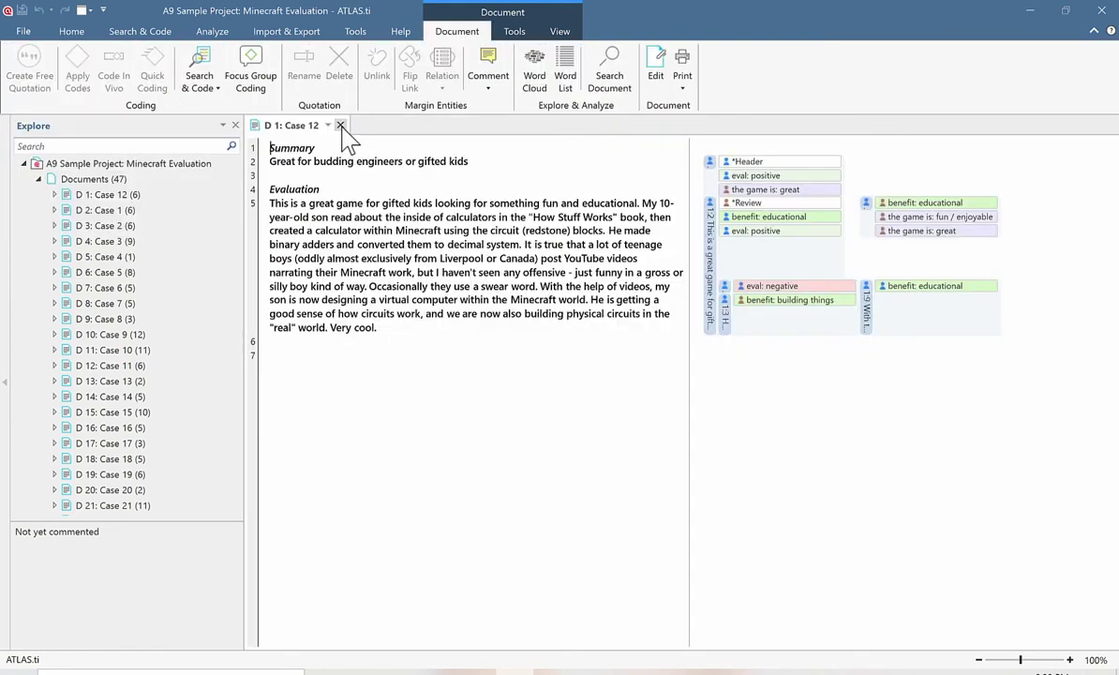
pyautogui.click(340, 126)
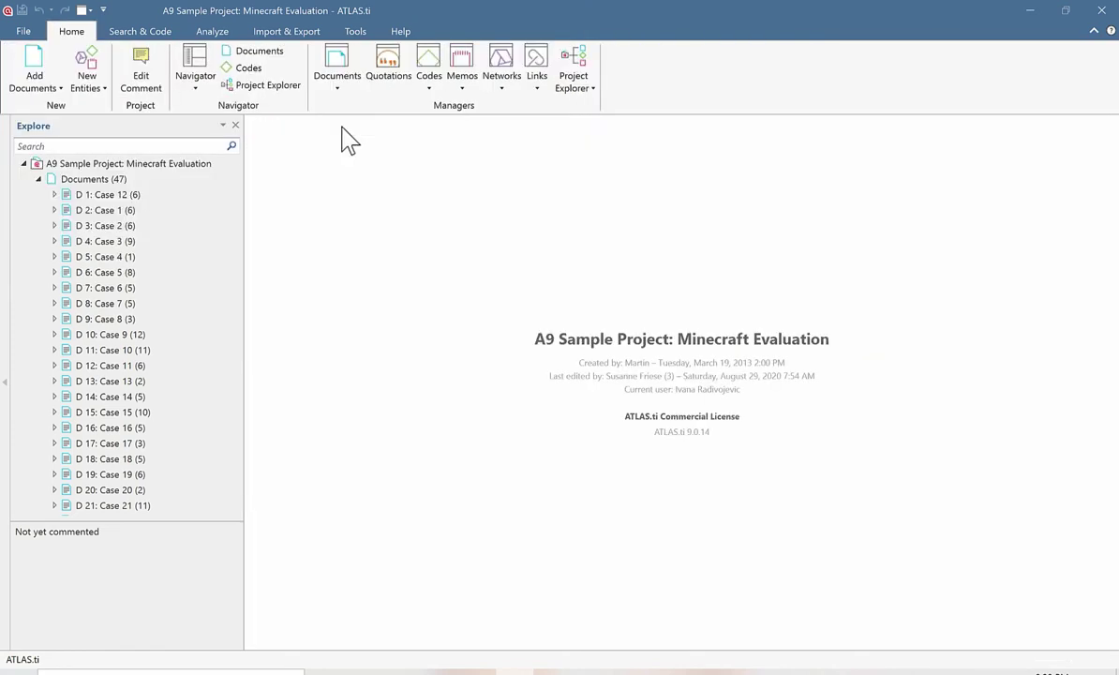
# Step: Open document D 47, the 2016 Minecraft article, and widen its page area beside the margin
pyautogui.moveTo(240, 219); pyautogui.dragTo(240, 389)
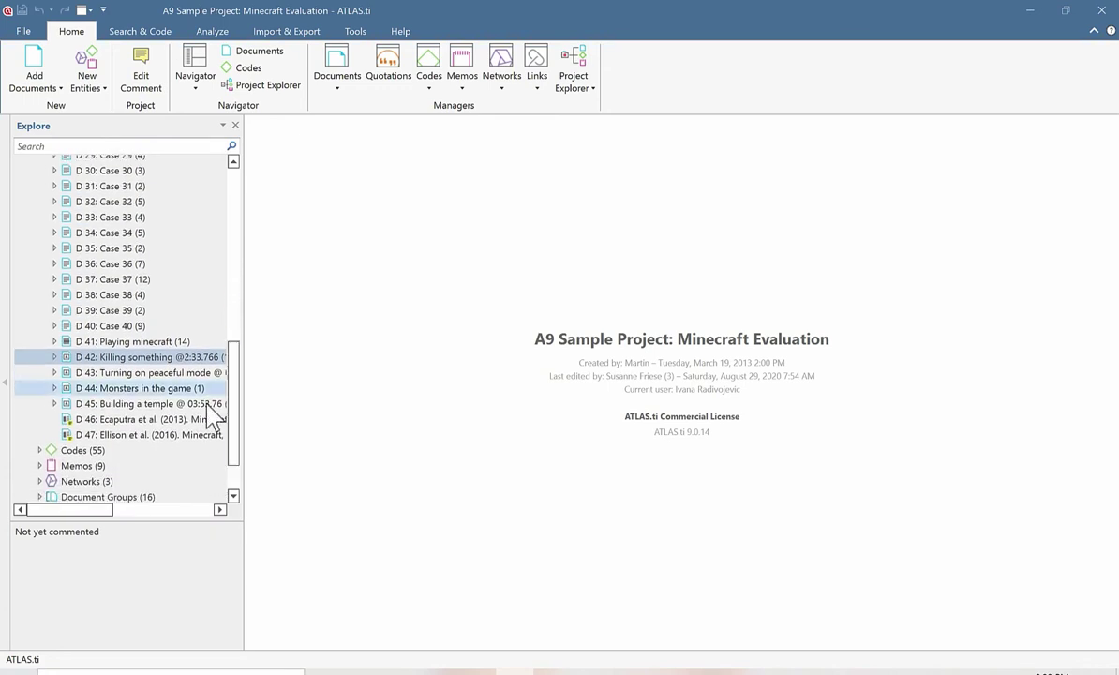
pyautogui.doubleClick(182, 435)
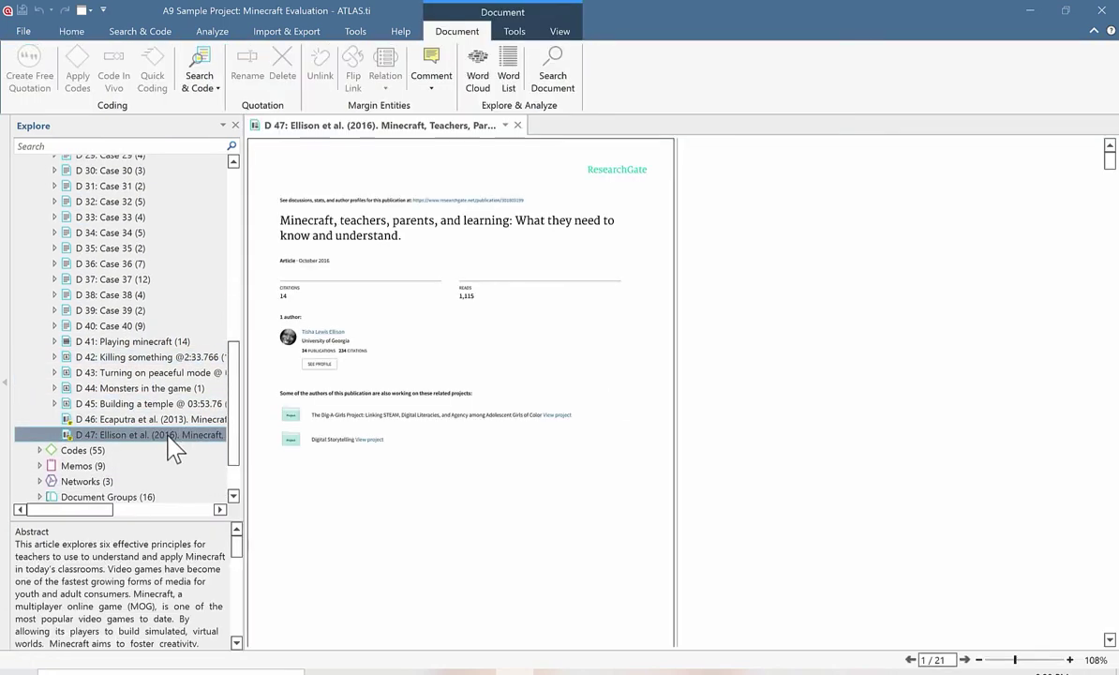
pyautogui.moveTo(674, 287); pyautogui.dragTo(909, 323)
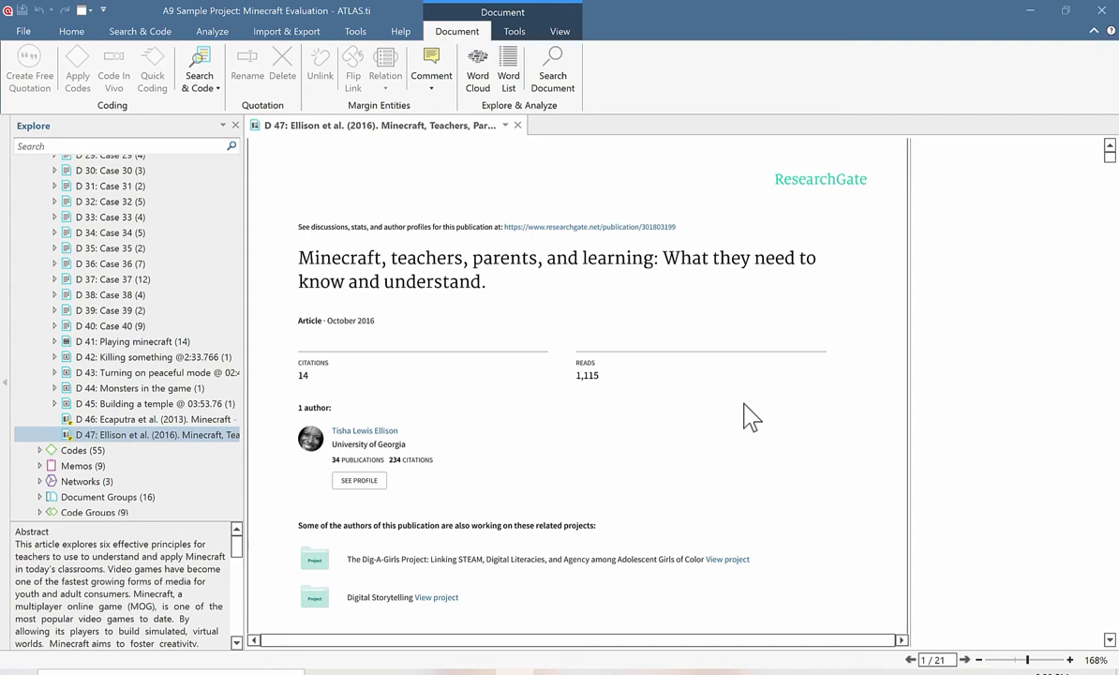
# Step: Create a free quotation in the Introduction on page 3 from "how teachers can utilize Minecraft" through "benefits for students"
pyautogui.scroll(-5, 735, 459)
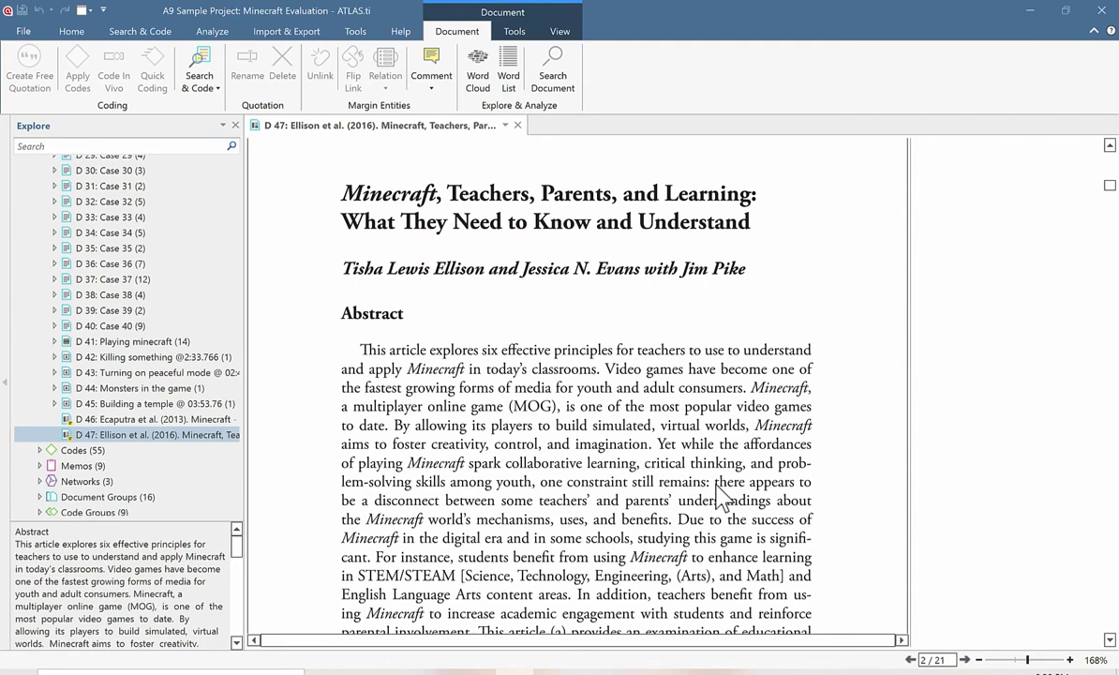
pyautogui.scroll(-4, 615, 534)
pyautogui.scroll(-5, 615, 539)
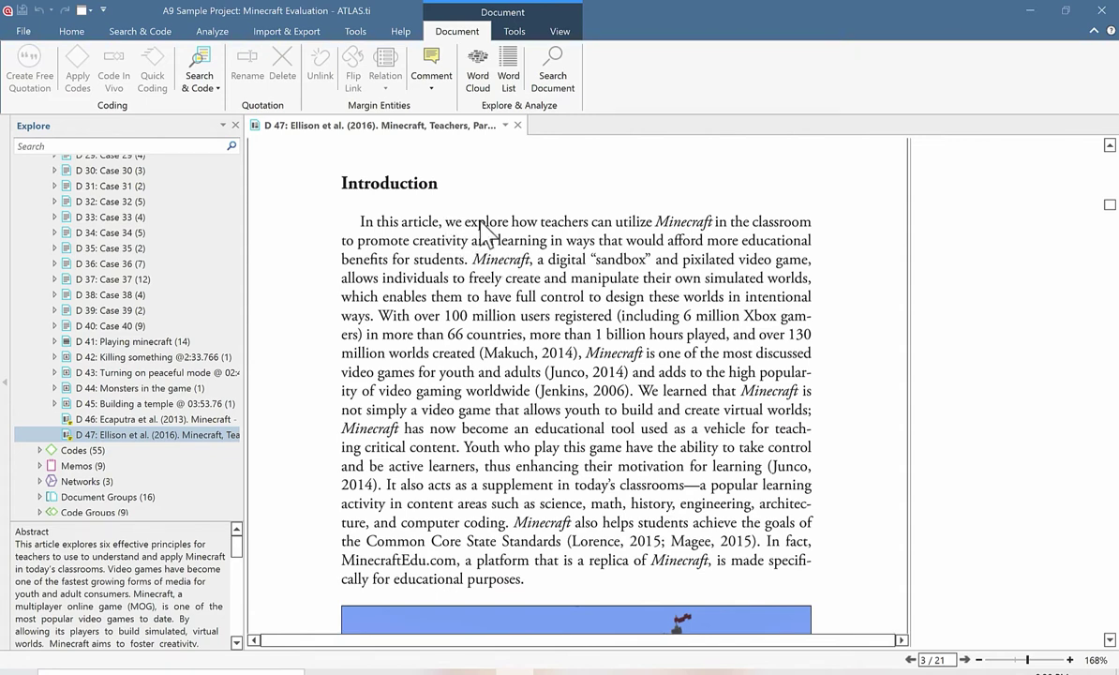
pyautogui.moveTo(510, 221); pyautogui.dragTo(462, 265)
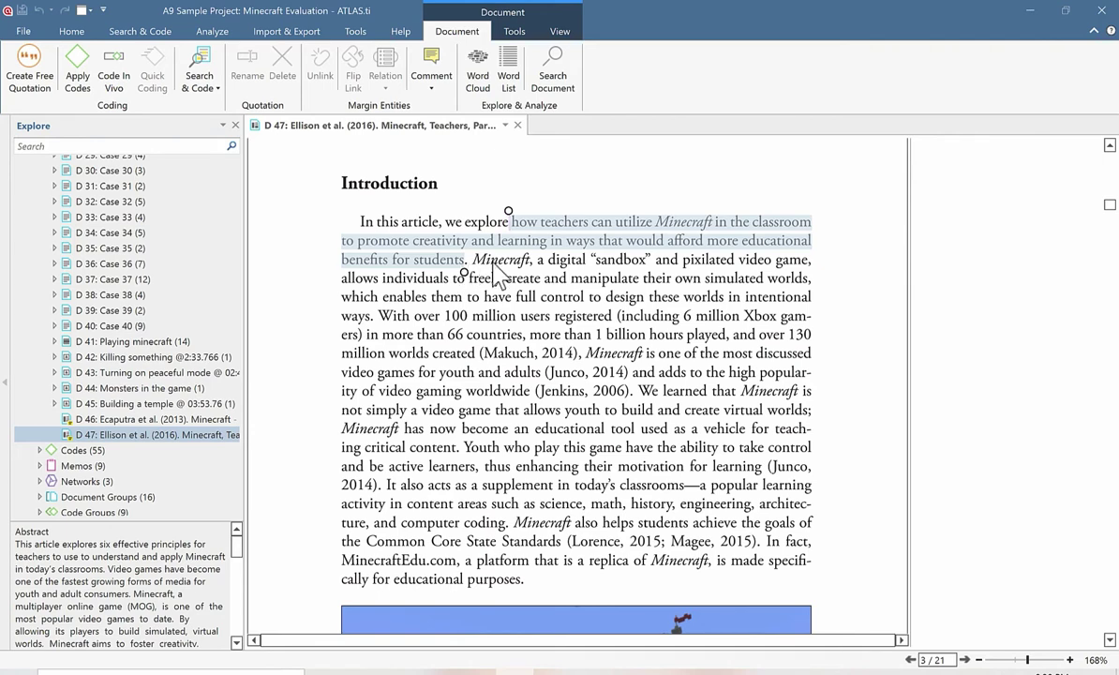
pyautogui.rightClick(628, 239)
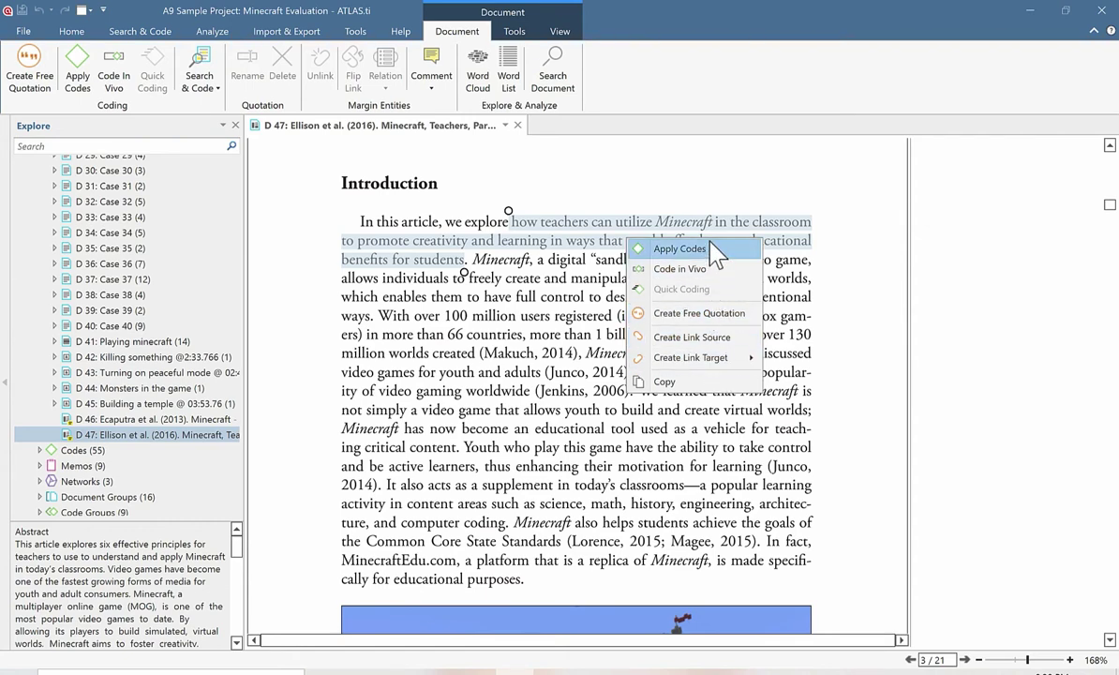
pyautogui.click(720, 319)
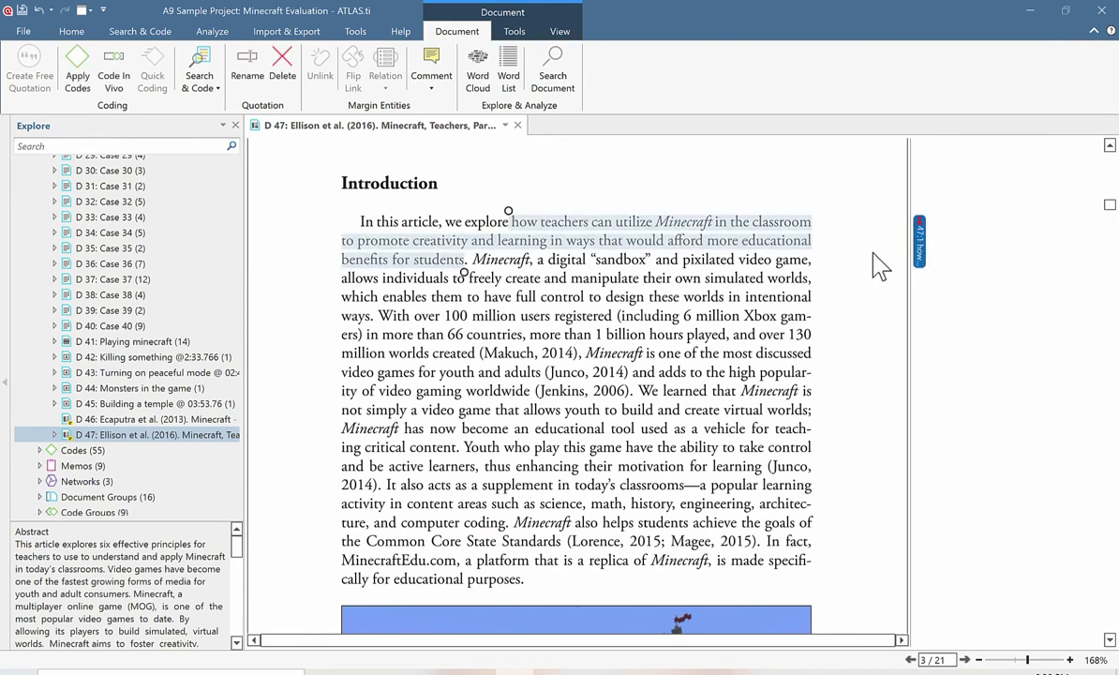
# Step: Create a free quotation from the Introduction sentence calling Minecraft a digital "sandbox", and select the first two quotations in turn to highlight their text
pyautogui.click(670, 255)
pyautogui.moveTo(471, 259); pyautogui.dragTo(375, 316)
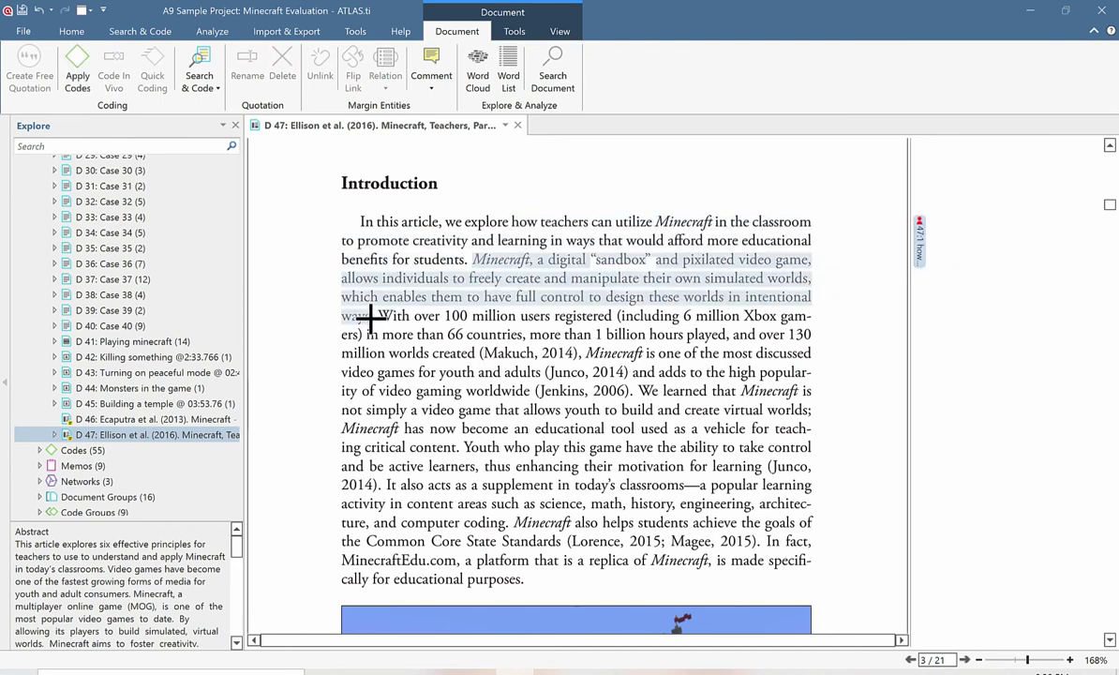
pyautogui.rightClick(503, 265)
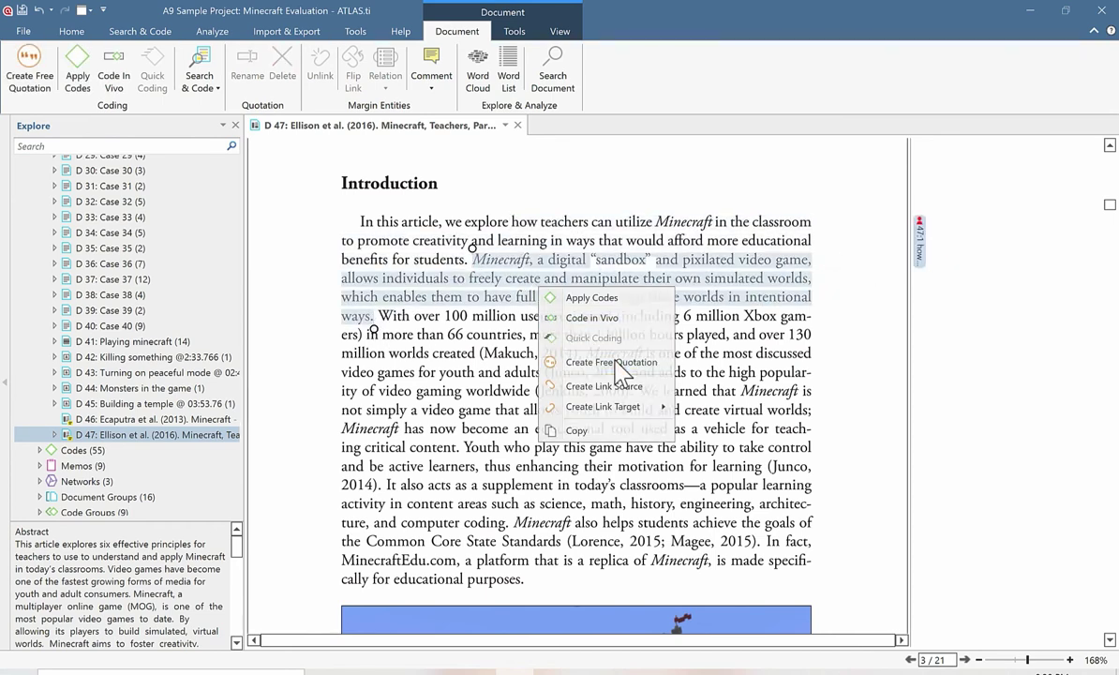
pyautogui.click(617, 366)
pyautogui.click(920, 239)
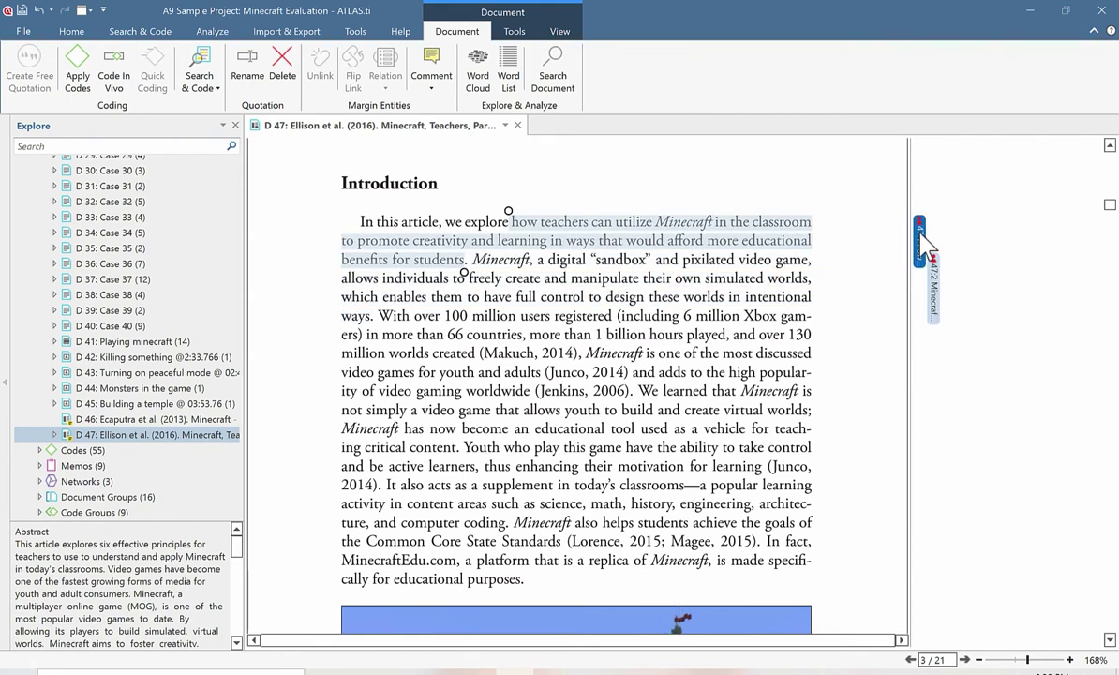
pyautogui.click(935, 279)
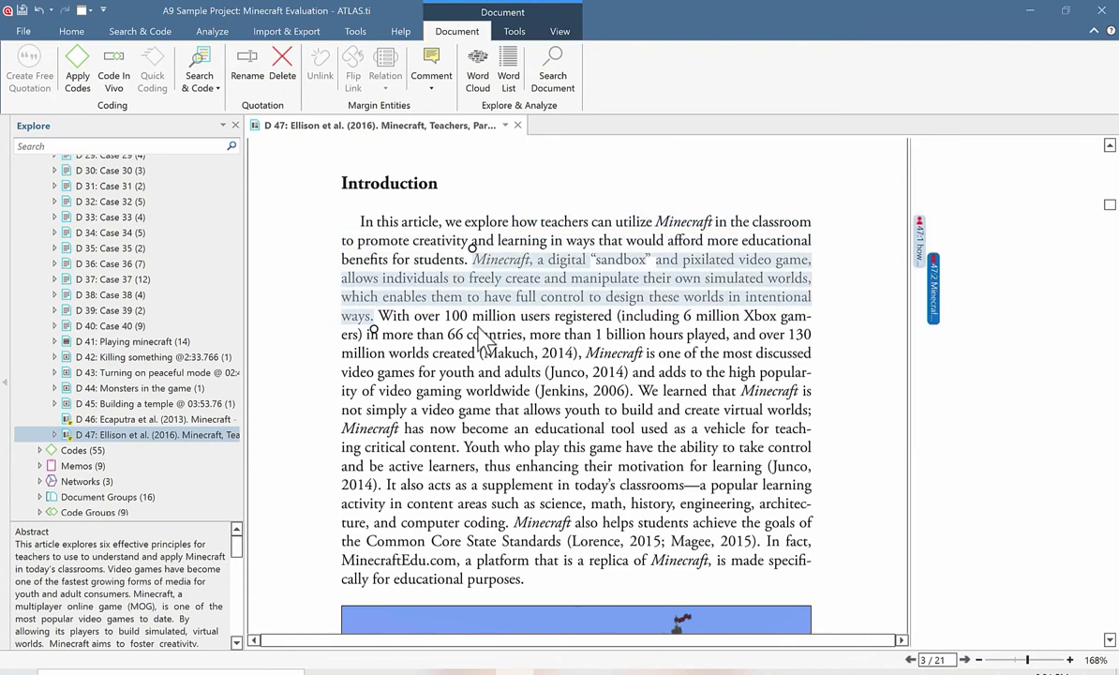
# Step: Create a free quotation from "We learned that Minecraft is not simply a video game" through "teaching critical content."
pyautogui.moveTo(640, 392); pyautogui.dragTo(462, 446)
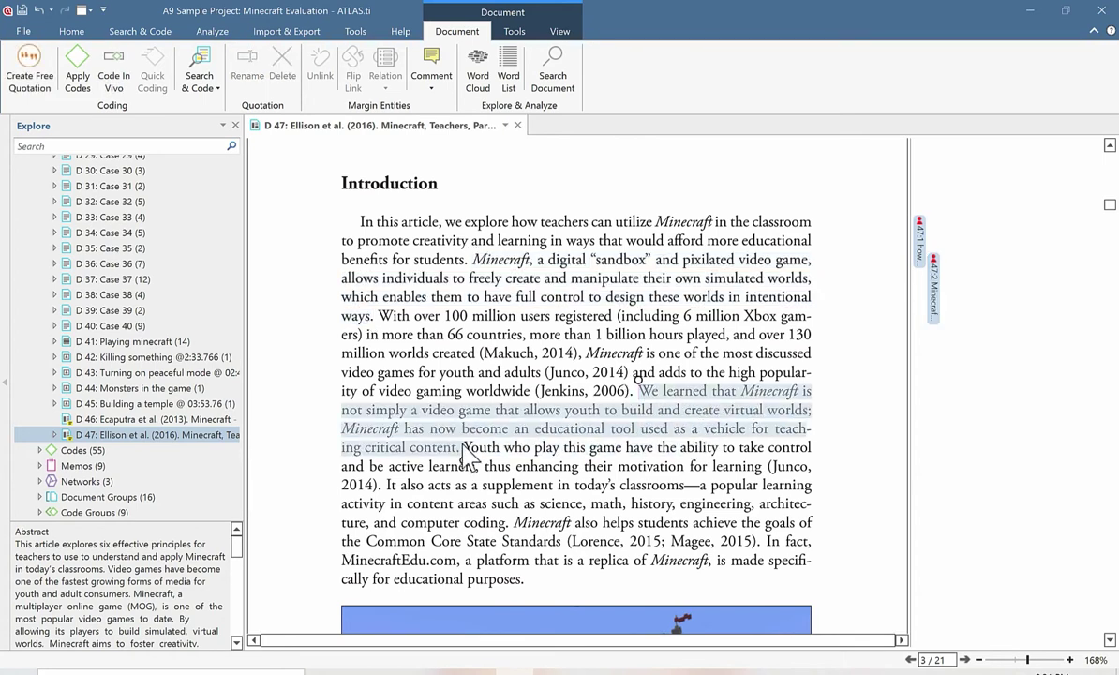
pyautogui.rightClick(656, 380)
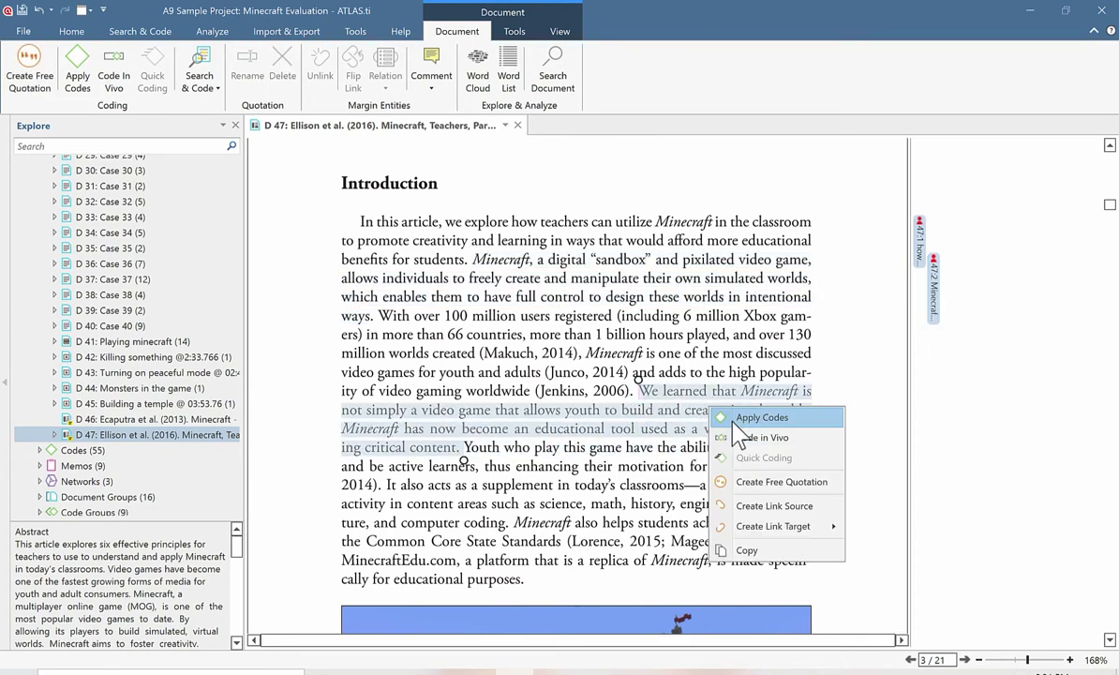
pyautogui.click(780, 482)
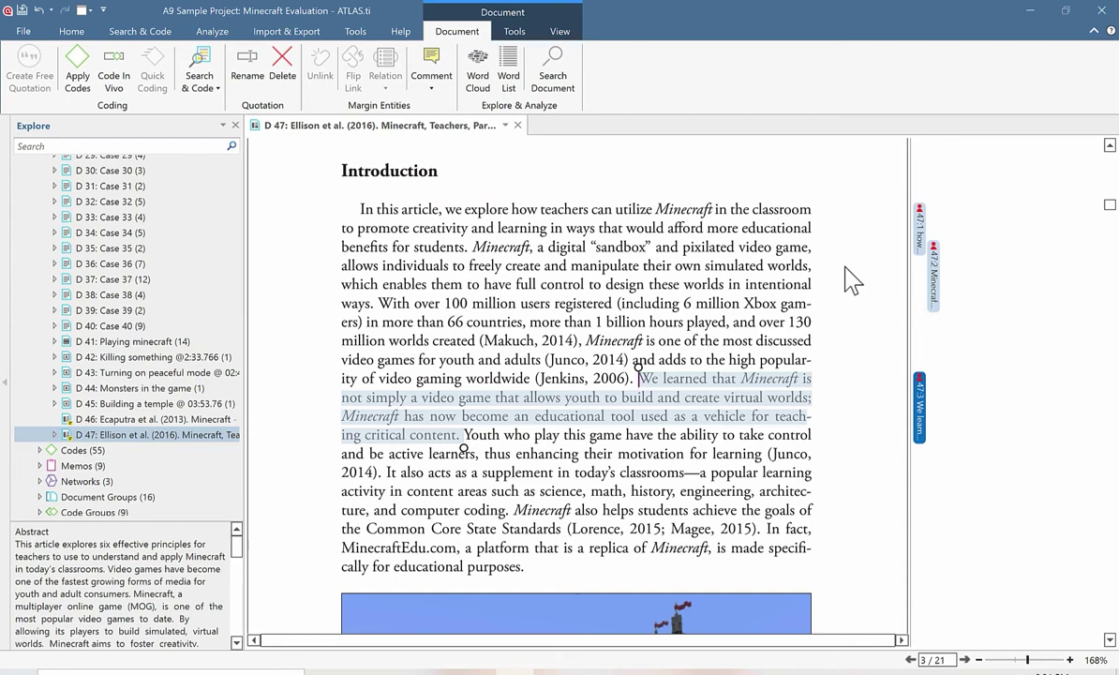
# Step: Code the page 4 passage from "We found that the more we talked openly" through "both youth and adults" with the new code "Talking openly about video games"
pyautogui.scroll(-10, 851, 279)
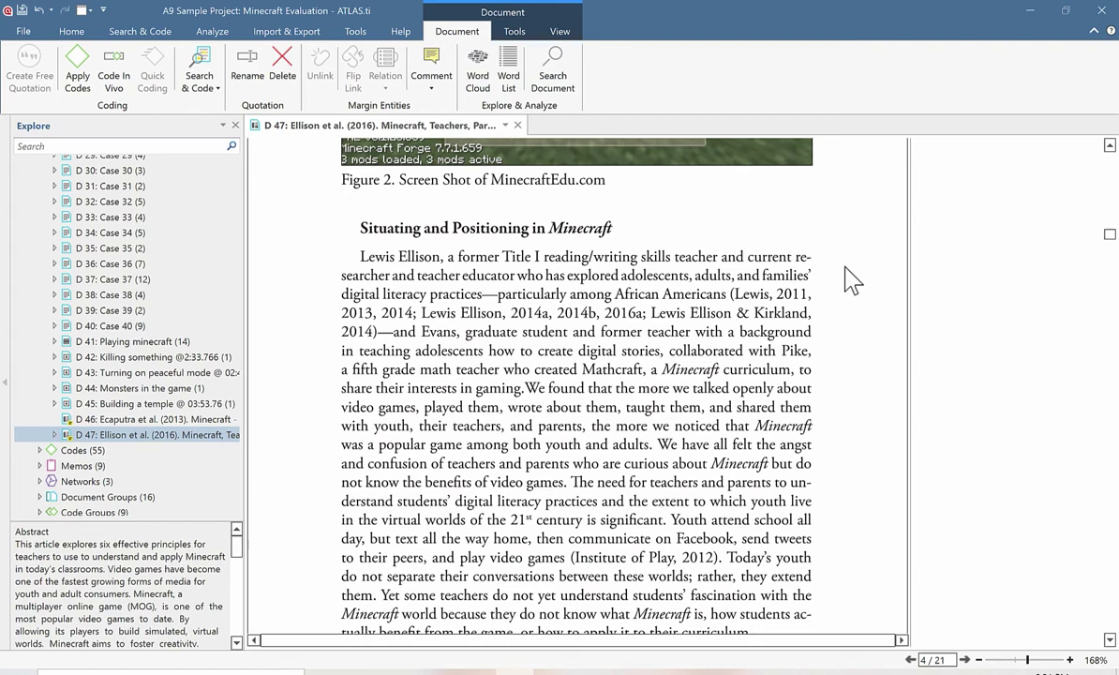
pyautogui.scroll(-1, 553, 386)
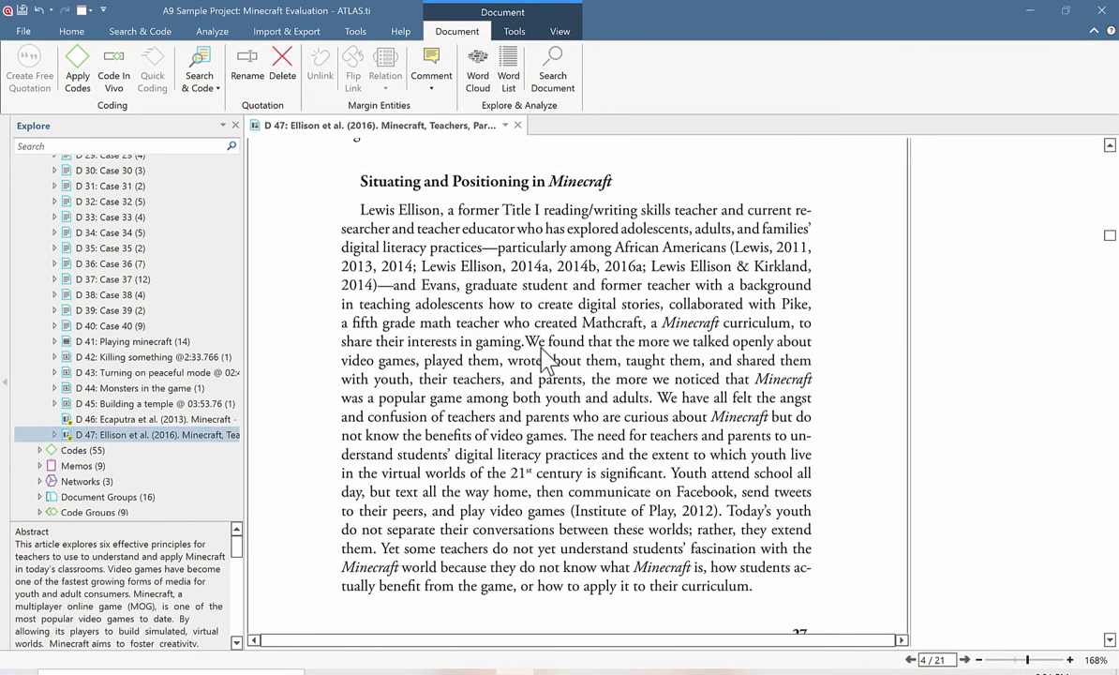
pyautogui.moveTo(525, 341); pyautogui.dragTo(647, 412)
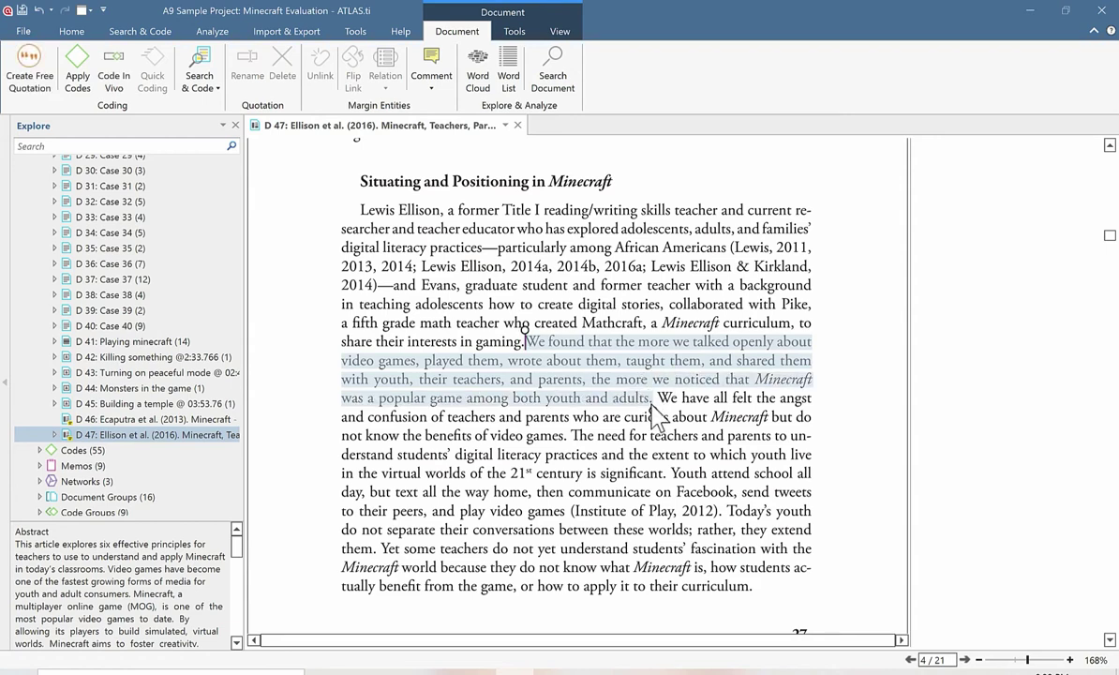
pyautogui.rightClick(615, 368)
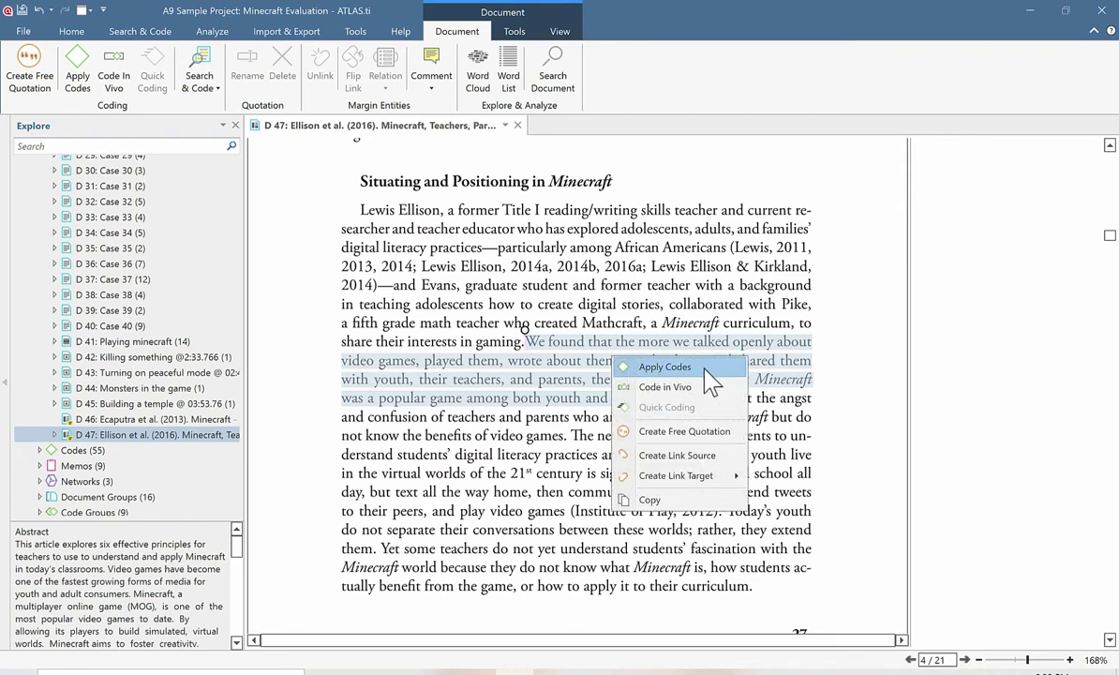
pyautogui.click(678, 375)
pyautogui.moveTo(892, 241); pyautogui.dragTo(899, 199)
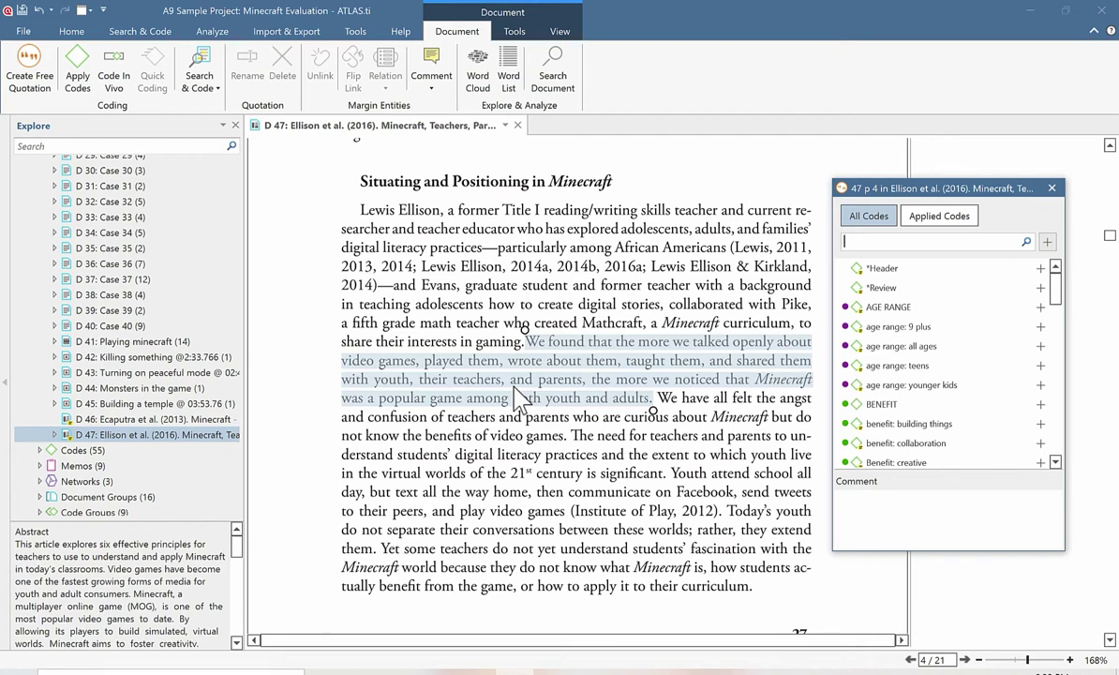
pyautogui.write('Talking open')
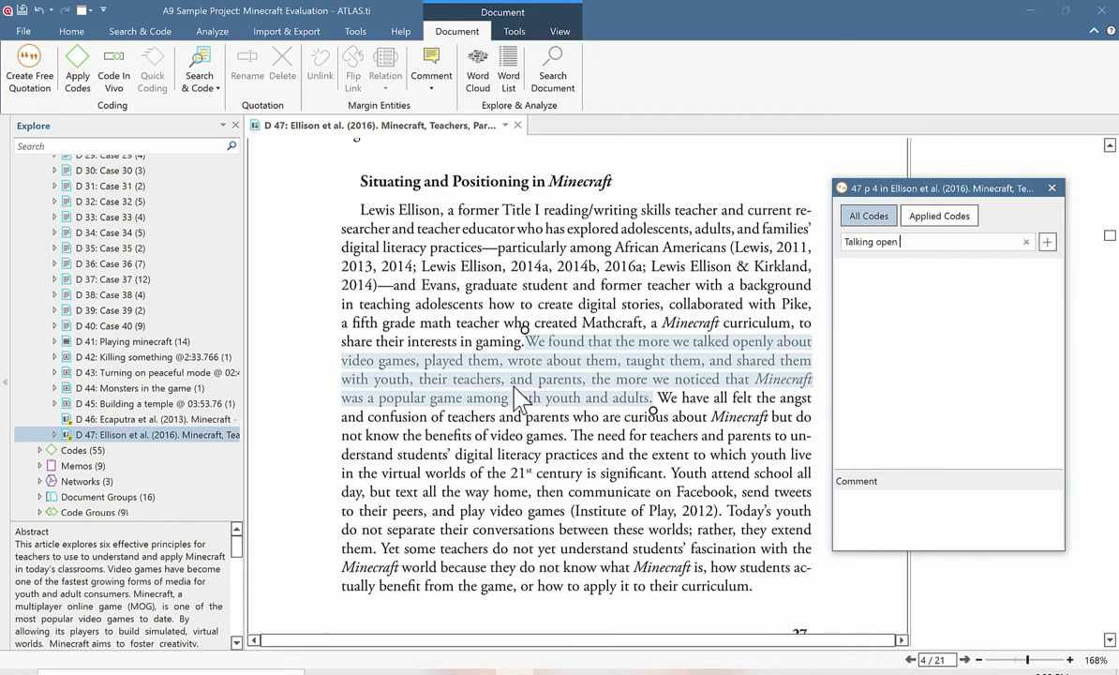
pyautogui.write('ly about video games')
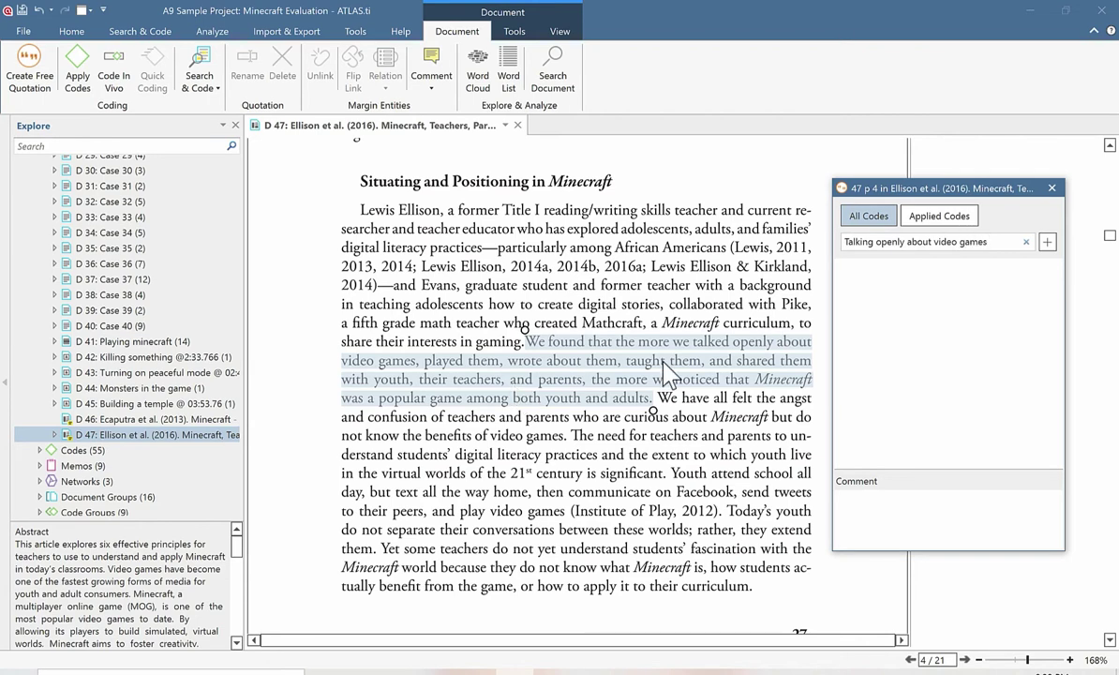
pyautogui.click(1048, 241)
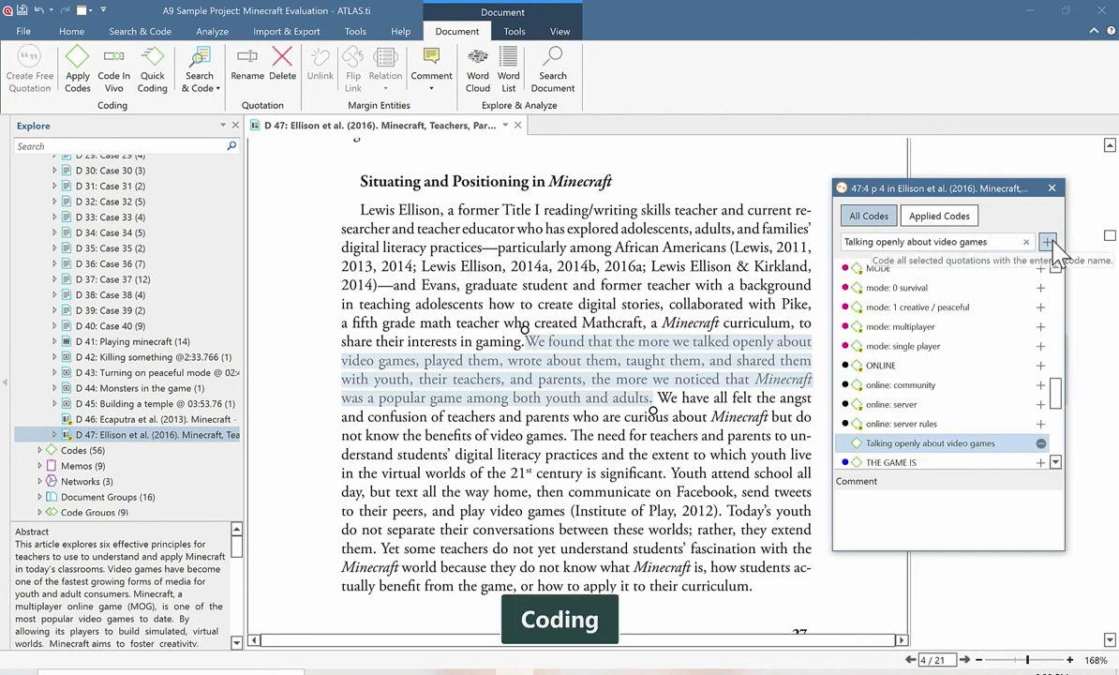
# Step: Add the new code "Popularity of Minecraft" and the existing code "benefit: collaboration" to the same quotation, and review its applied codes
pyautogui.moveTo(956, 190); pyautogui.dragTo(452, 148)
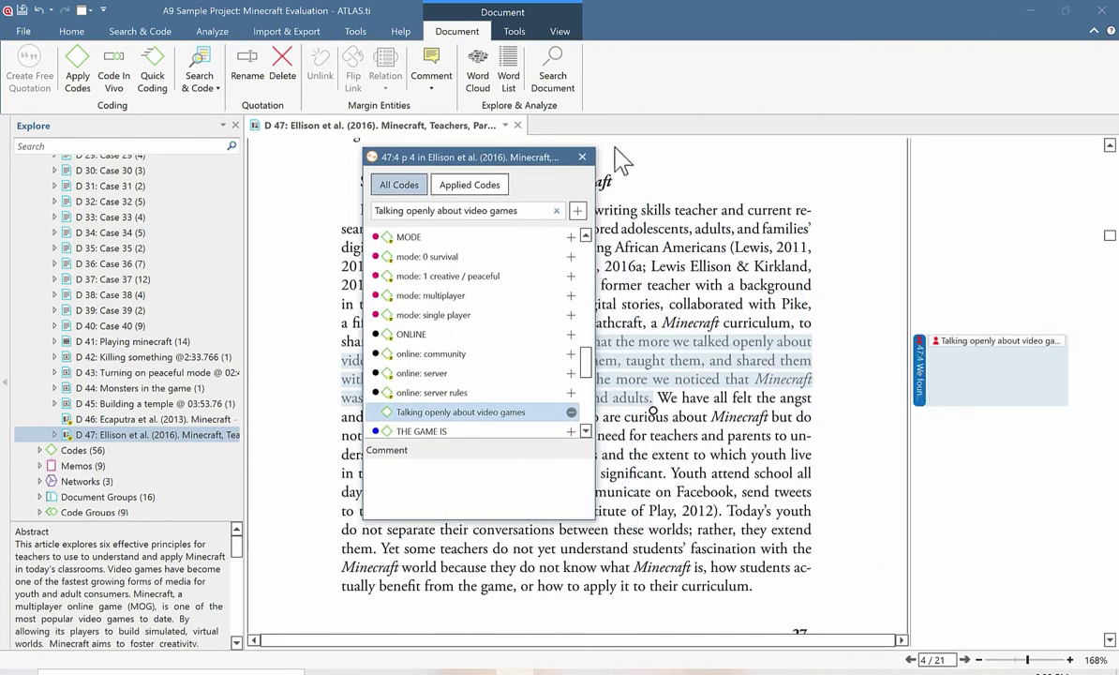
pyautogui.moveTo(512, 157); pyautogui.dragTo(244, 110)
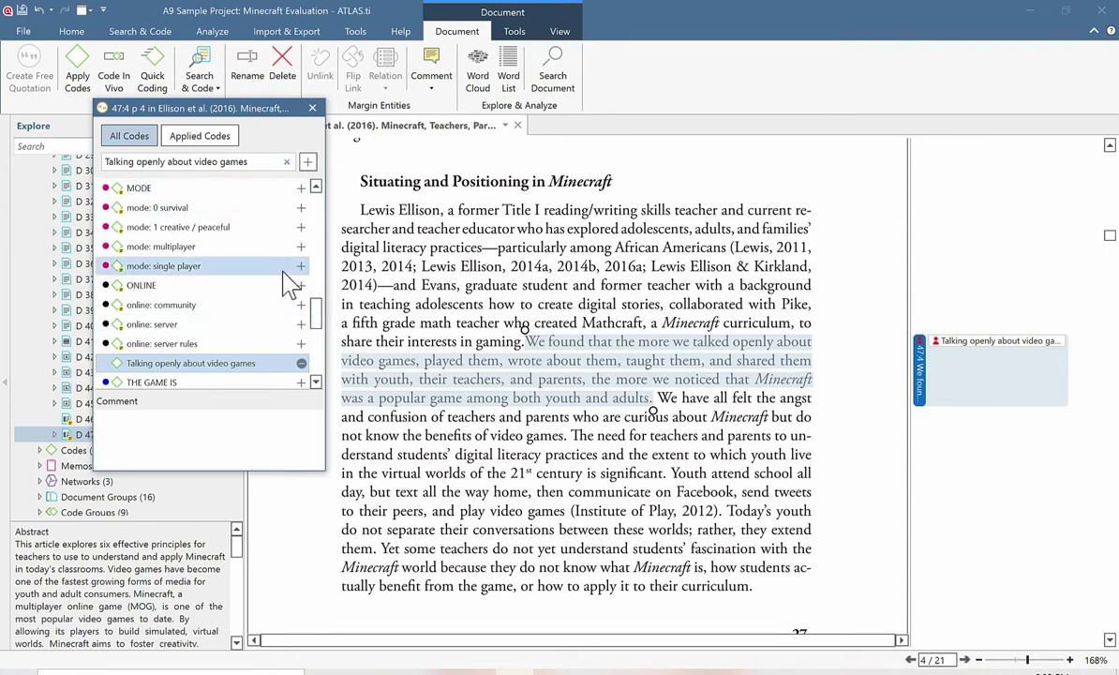
pyautogui.click(287, 161)
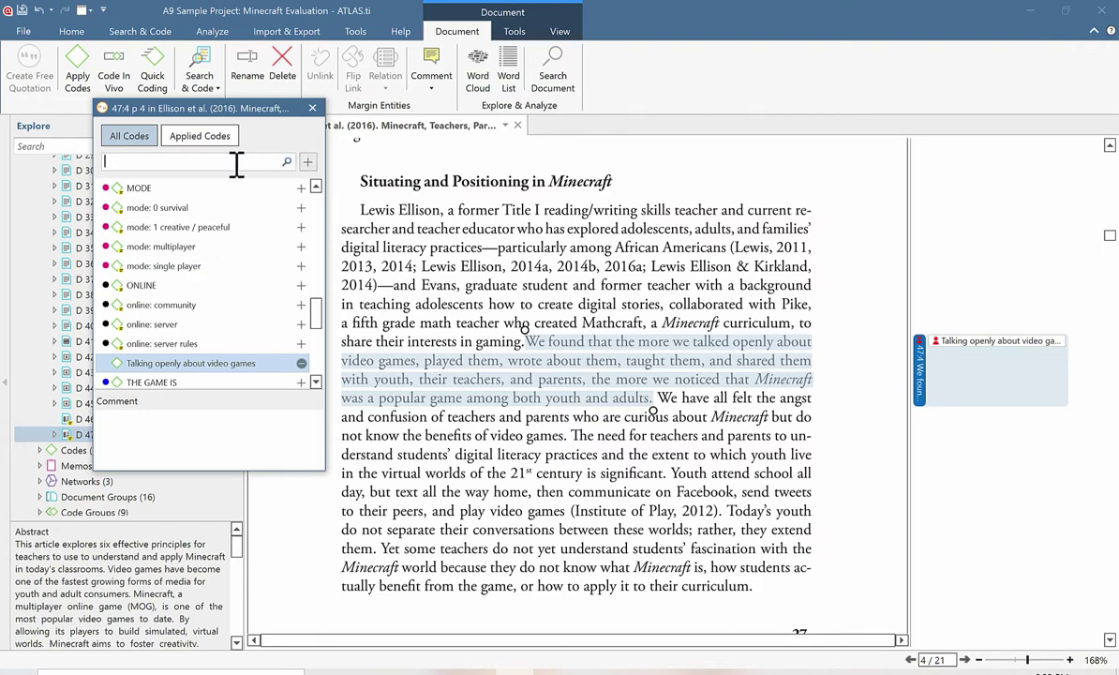
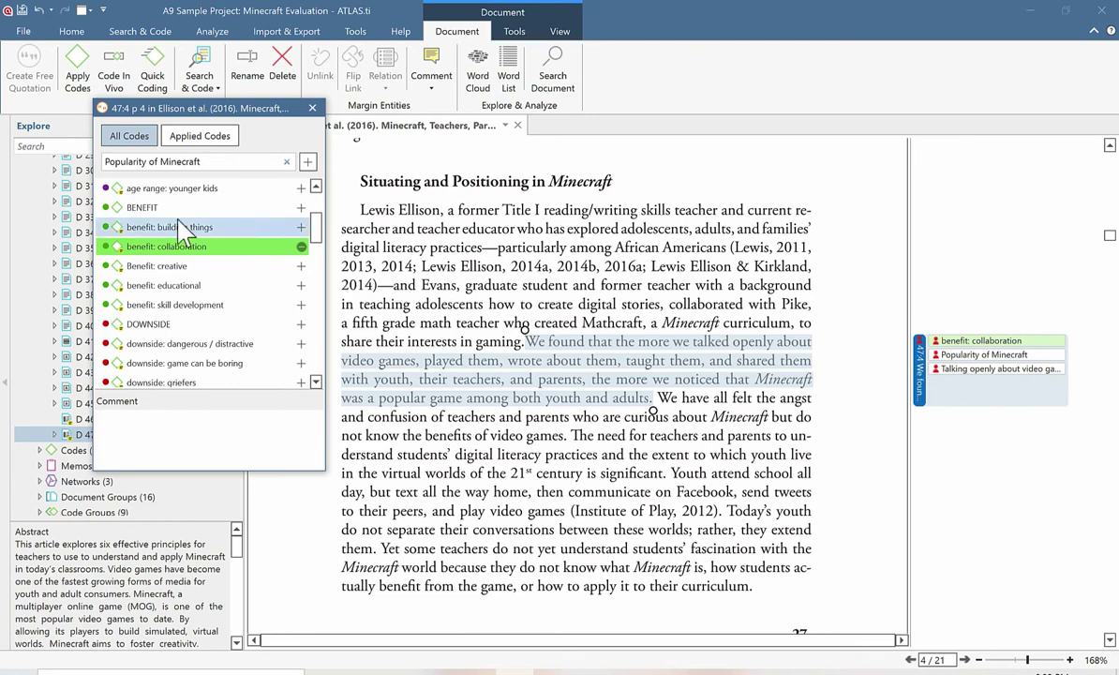
pyautogui.click(194, 143)
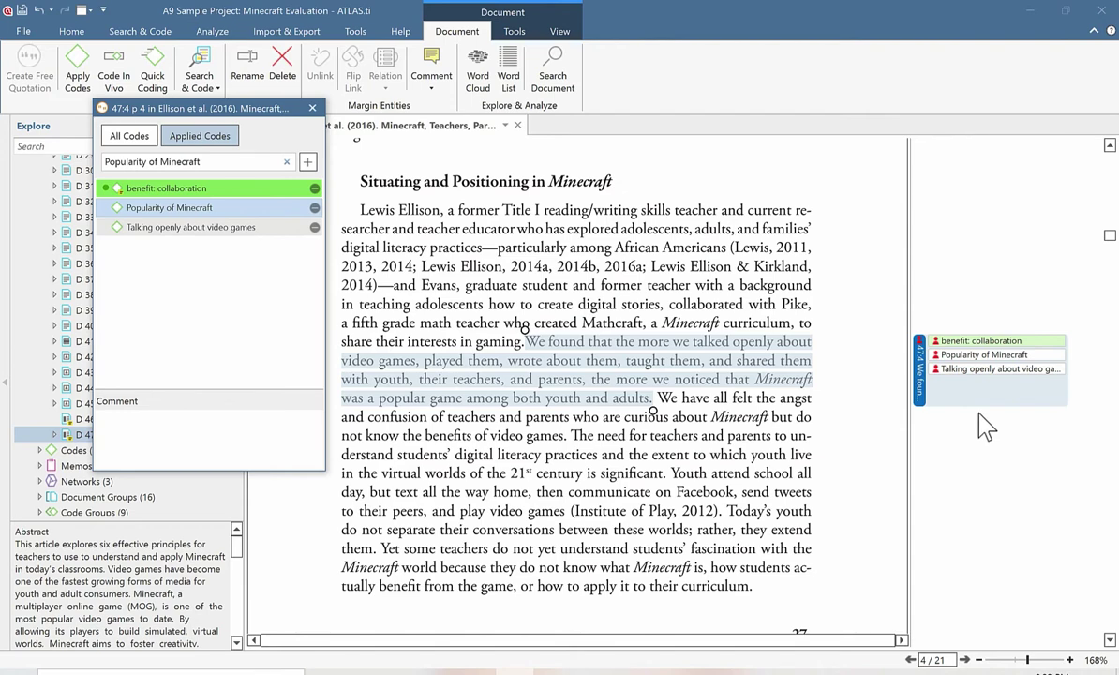
pyautogui.click(295, 357)
# Step: Apply the existing code "Popularity of Minecraft" to the page 5 passage from "There is an art to the design" through "(p. 5)"
pyautogui.scroll(-3, 294, 357)
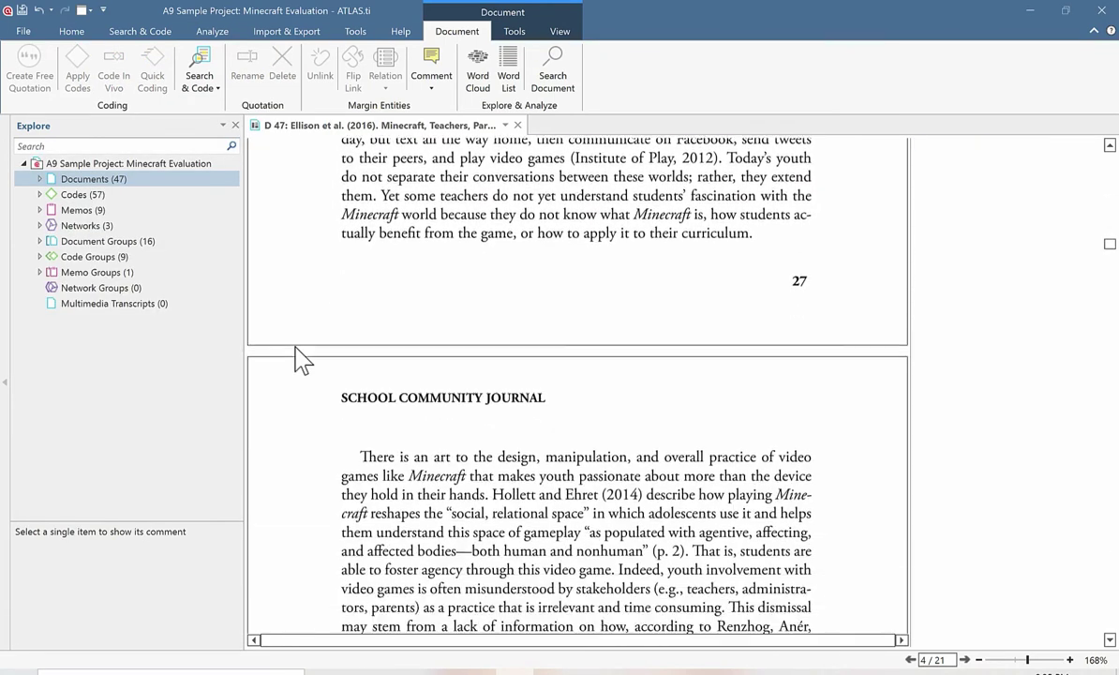
pyautogui.scroll(-2, 294, 357)
pyautogui.moveTo(361, 225); pyautogui.dragTo(601, 454)
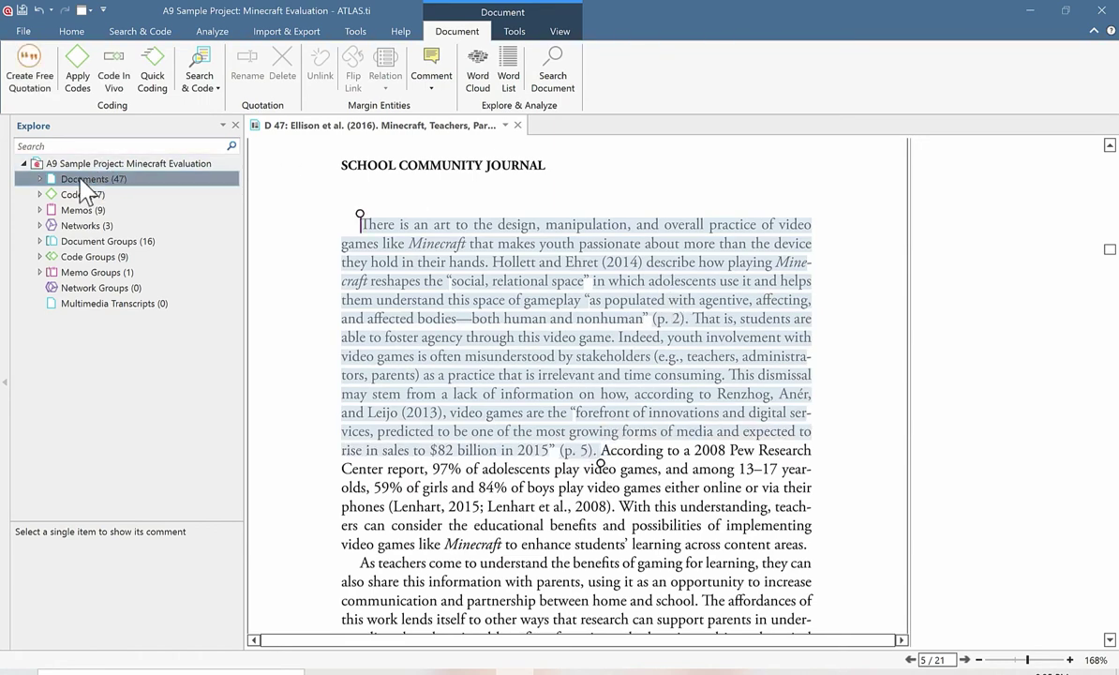
pyautogui.click(40, 195)
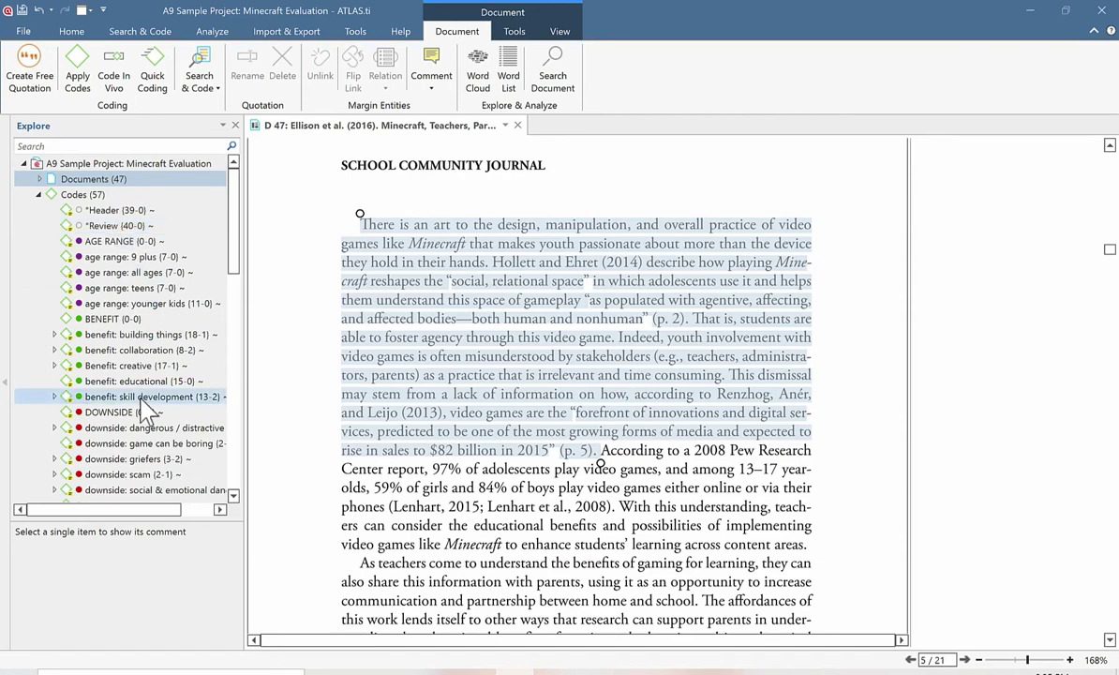
pyautogui.moveTo(236, 238); pyautogui.dragTo(236, 342)
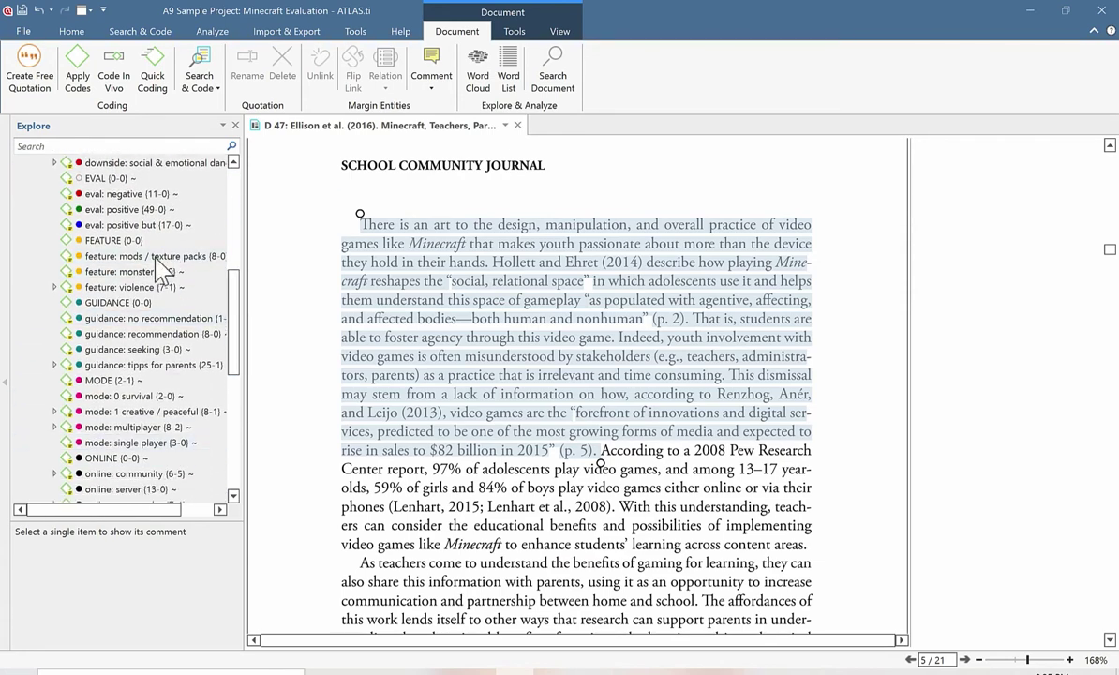
pyautogui.moveTo(236, 363); pyautogui.dragTo(236, 413)
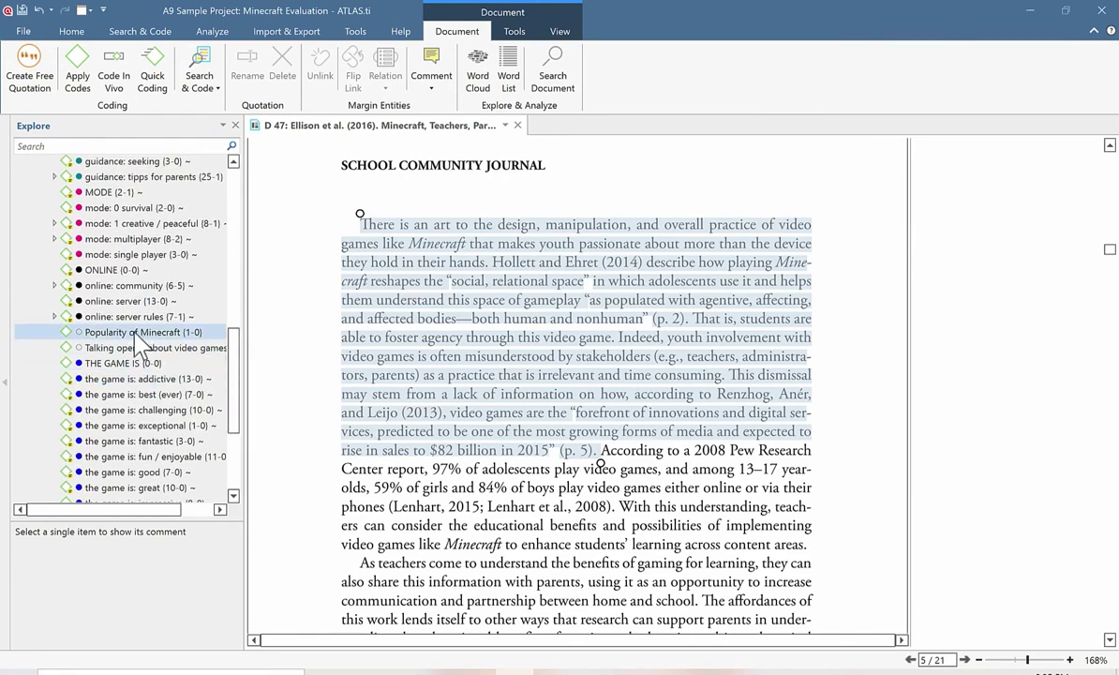
pyautogui.moveTo(129, 330); pyautogui.dragTo(355, 299)
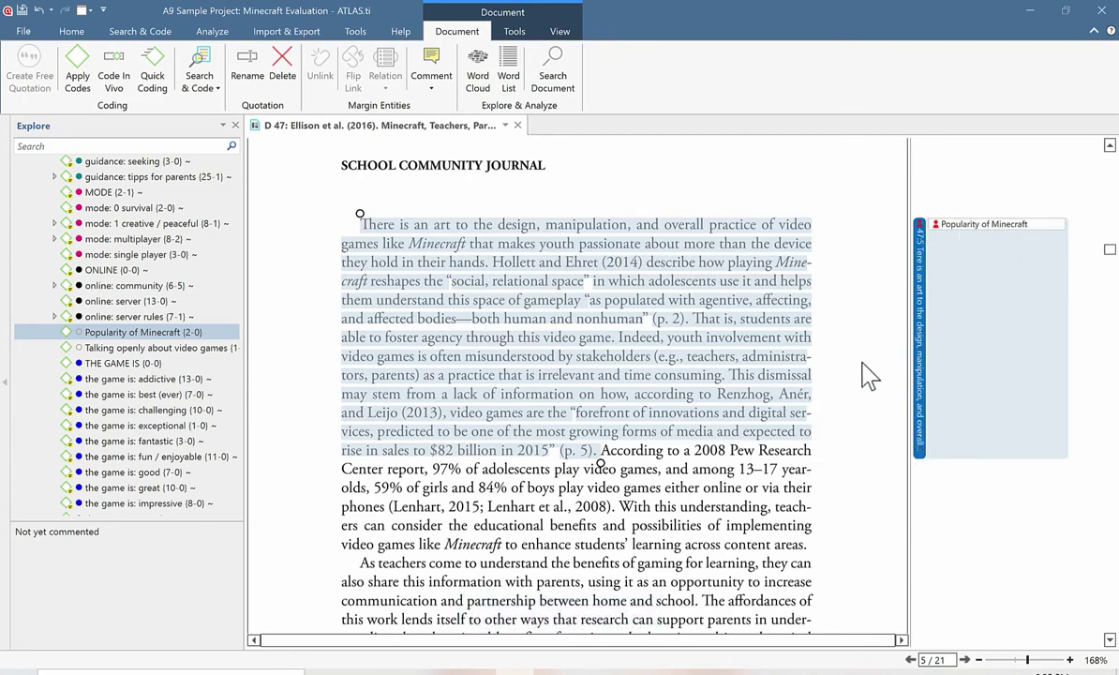
# Step: Code the phrase "adolescents play video games" on page 5 in vivo, and select the long quotation above it to highlight its text
pyautogui.click(464, 505)
pyautogui.scroll(-3, 506, 442)
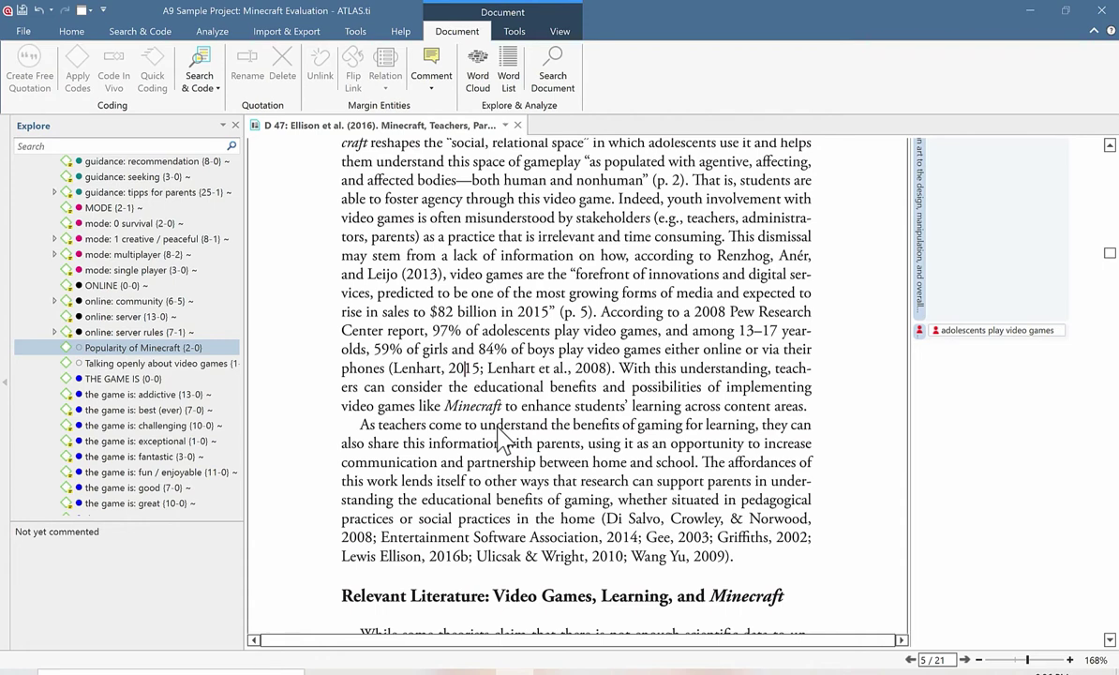
pyautogui.scroll(3, 539, 394)
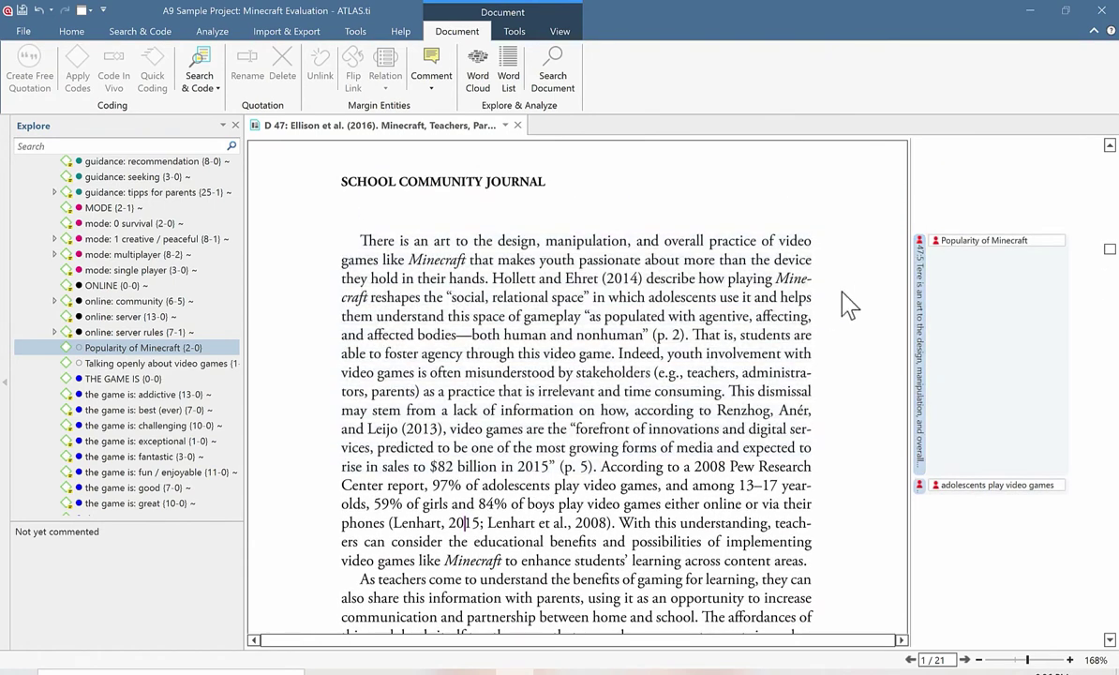
pyautogui.click(921, 307)
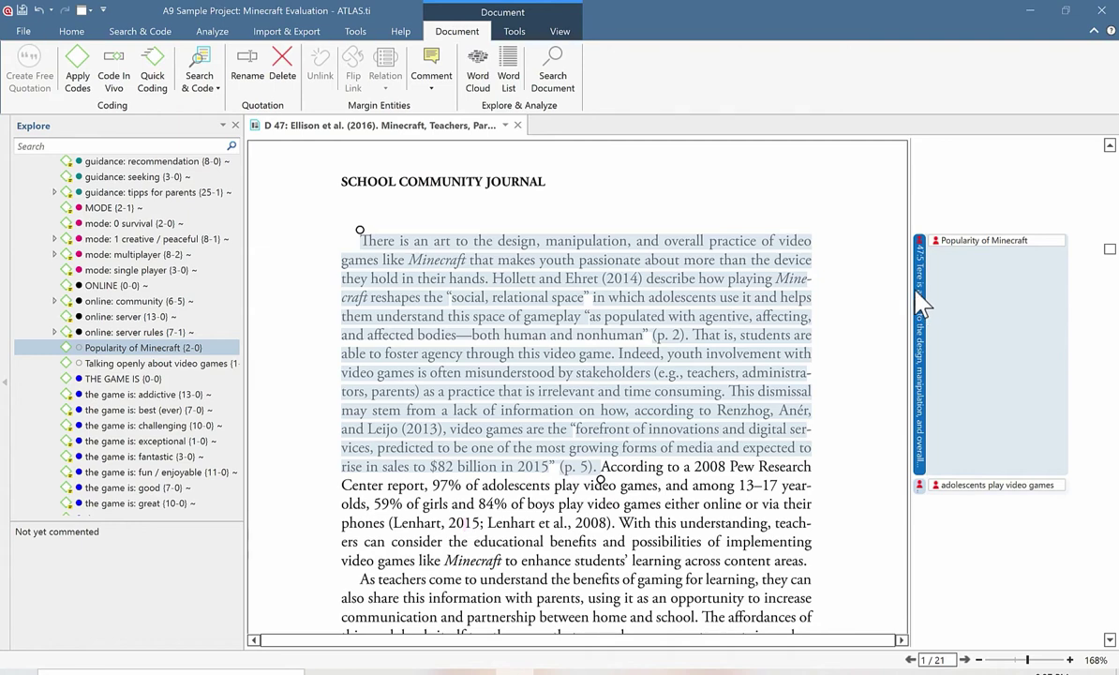
# Step: Expand the project's memos and look through the list
pyautogui.scroll(-2, 204, 394)
pyautogui.scroll(-5, 204, 389)
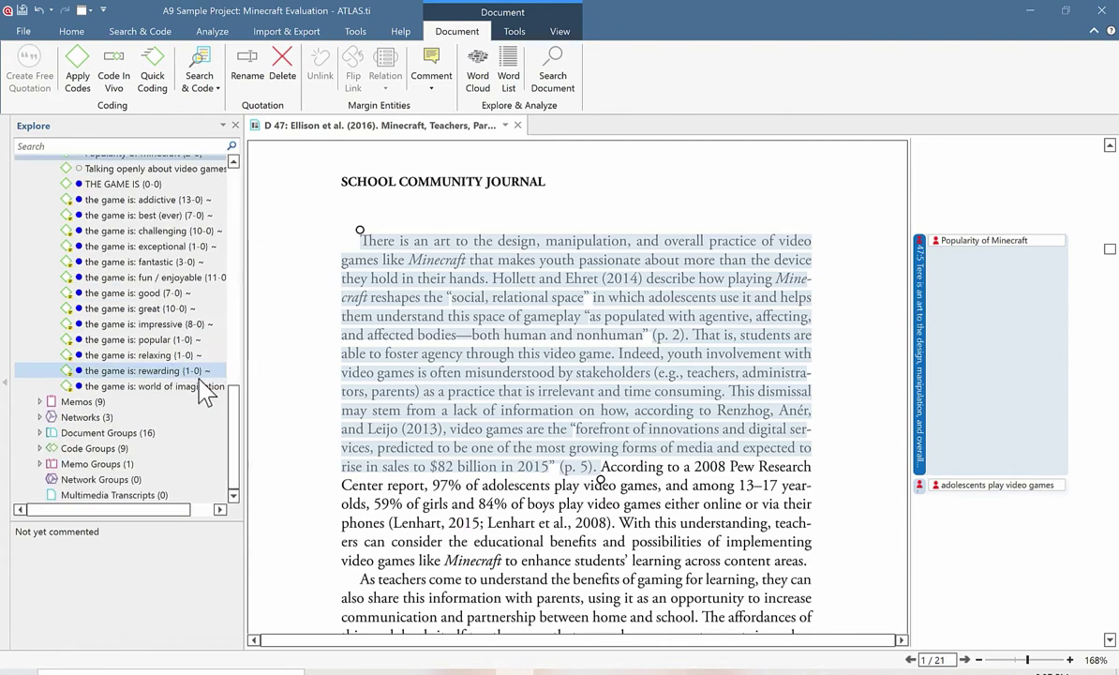
pyautogui.click(49, 417)
pyautogui.click(41, 415)
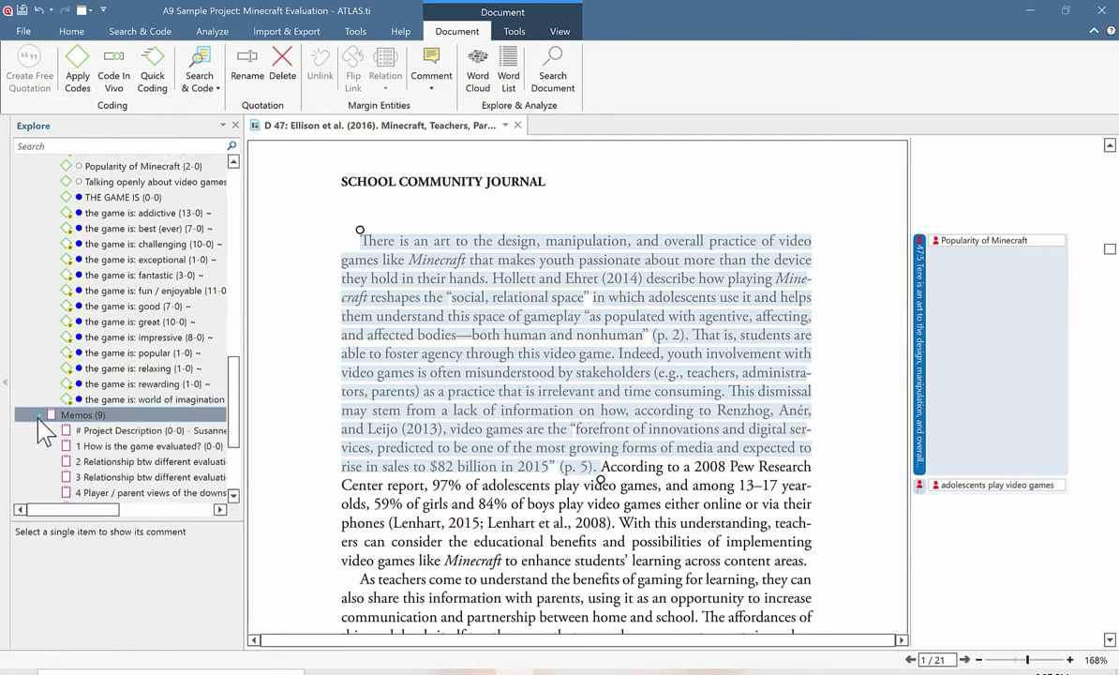
pyautogui.scroll(-3, 242, 450)
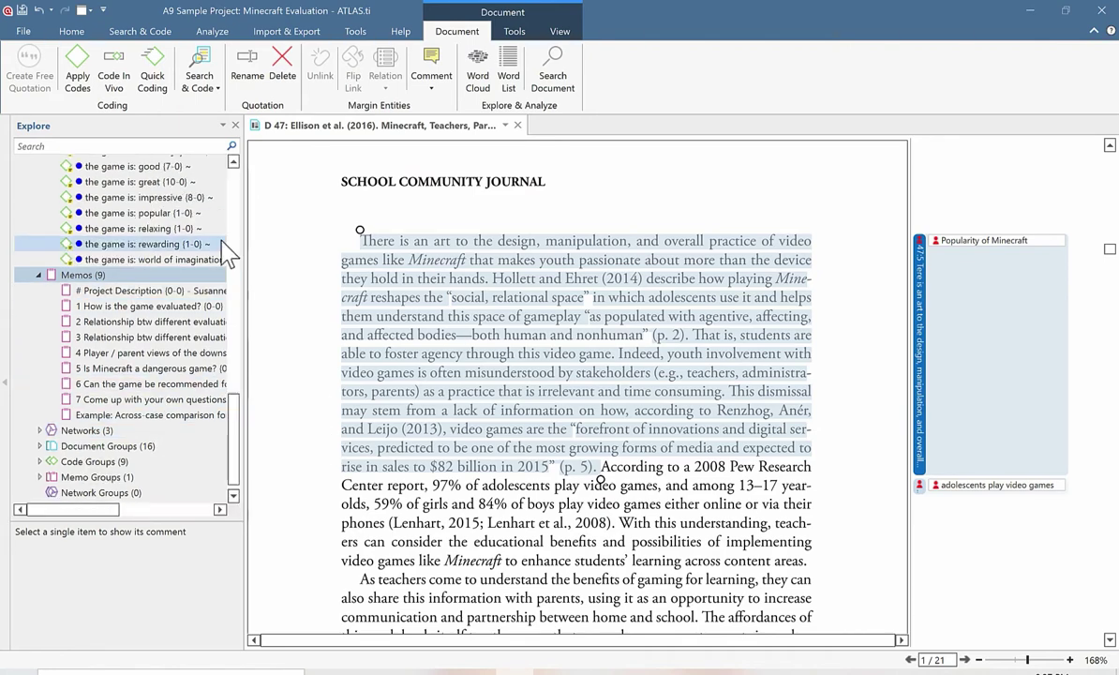
# Step: Create a new memo named "Popularity of Minecraft"
pyautogui.click(57, 38)
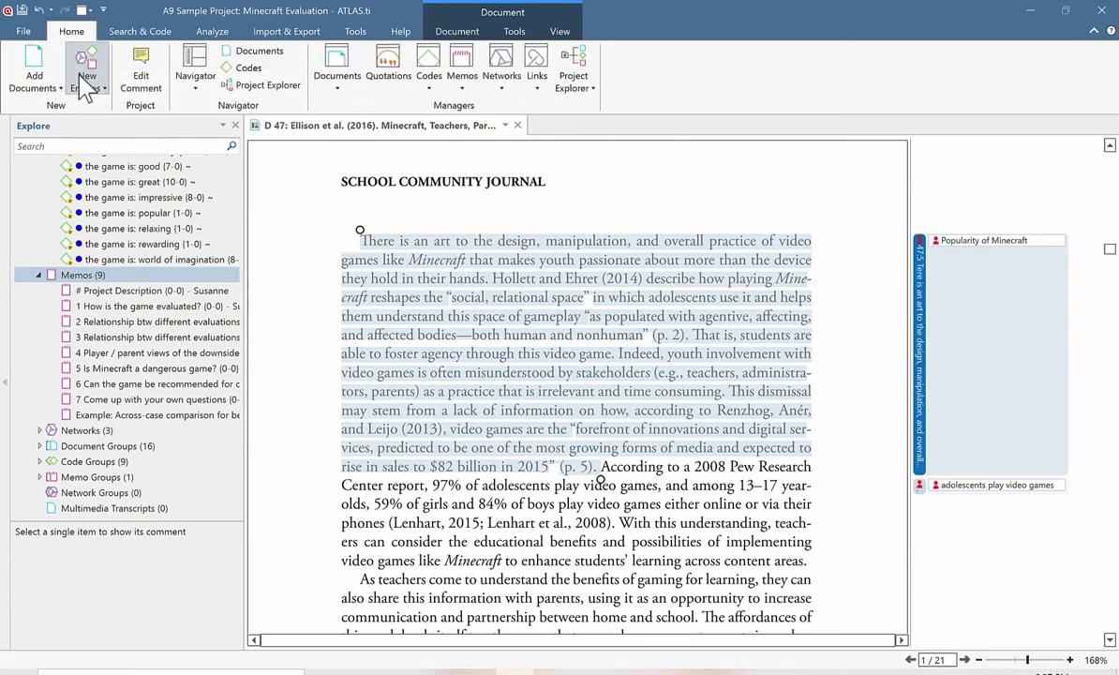
pyautogui.click(85, 82)
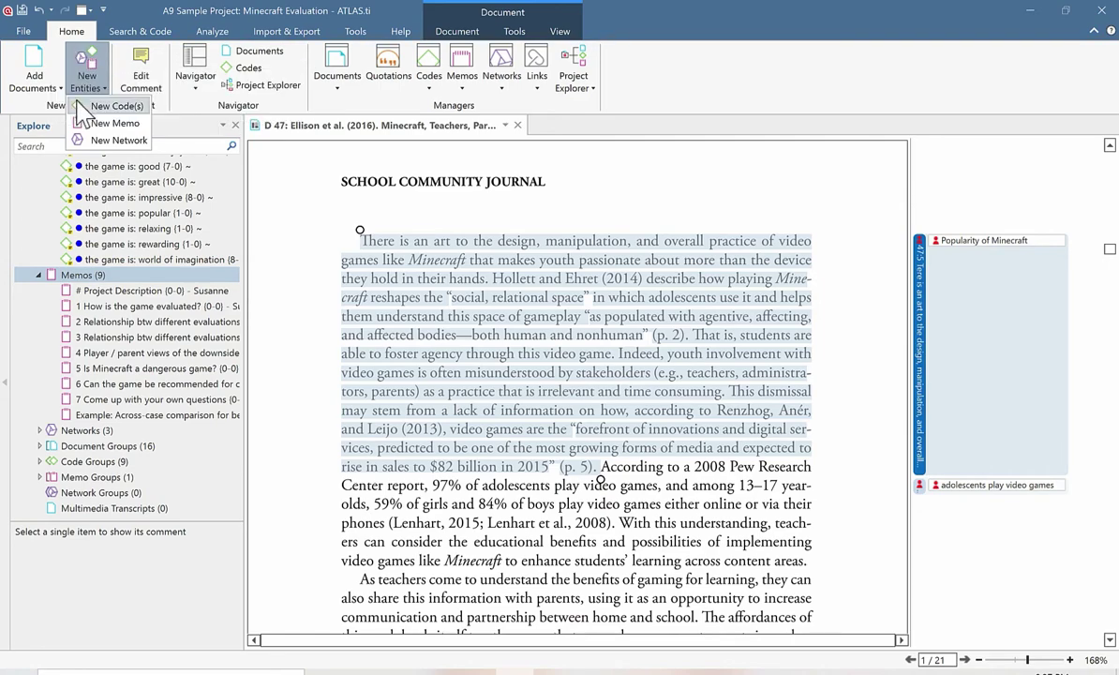
pyautogui.click(139, 124)
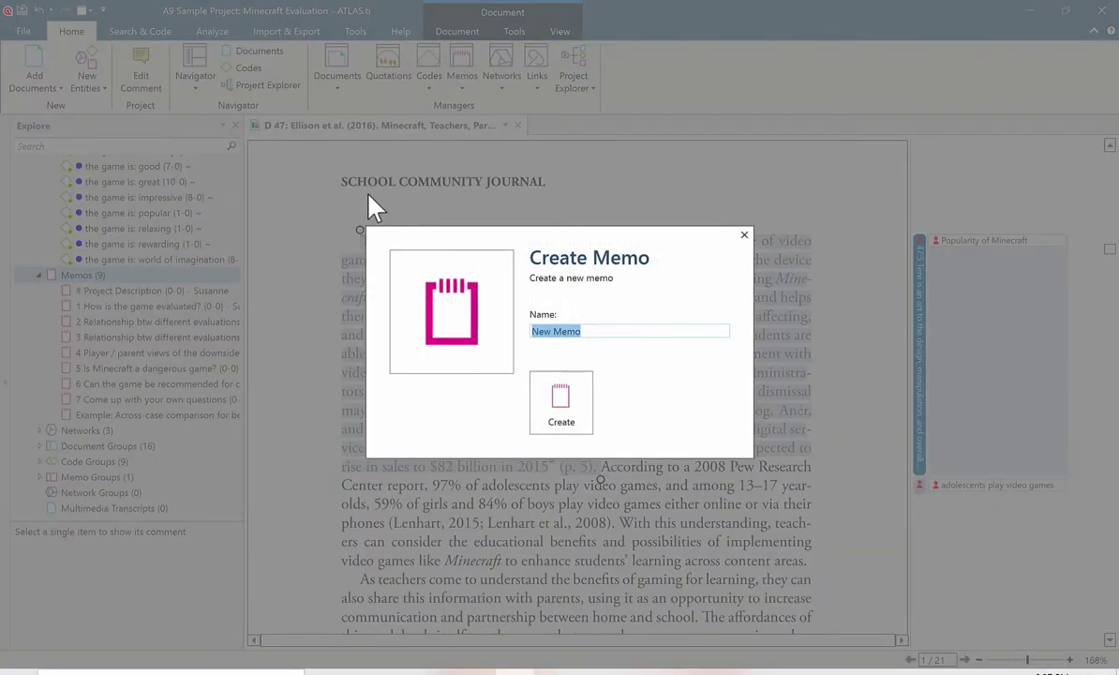
pyautogui.write('Popularity of')
pyautogui.write(' Mince')
pyautogui.write('raft')
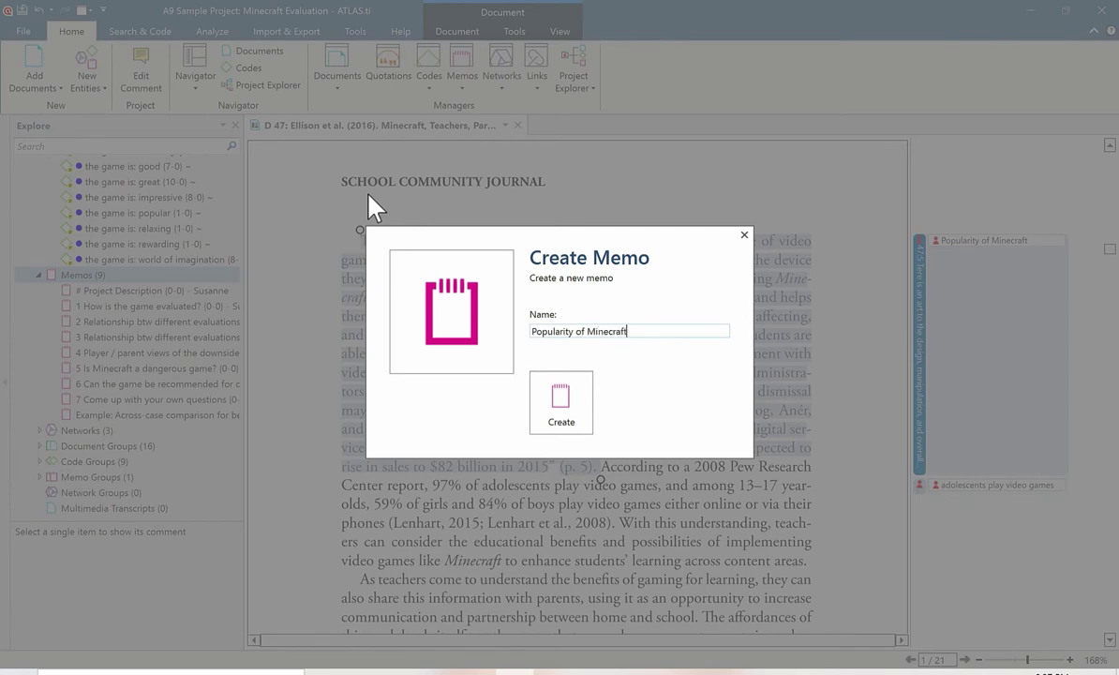
pyautogui.press('Return')
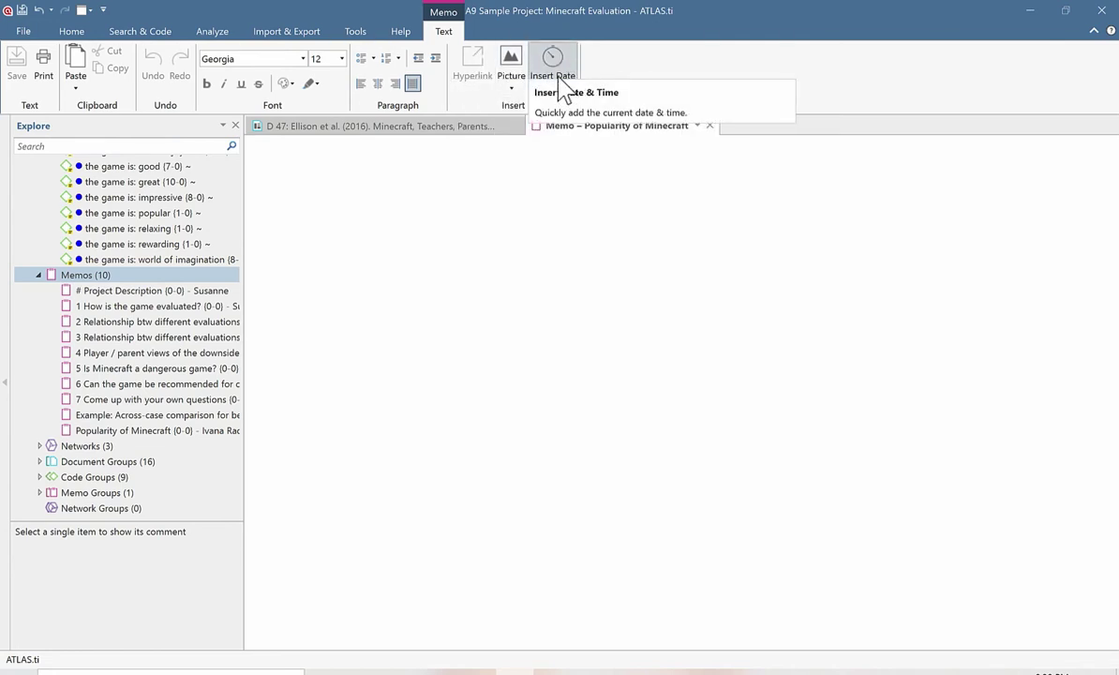
# Step: Write "Write our ideas, notes, reflections, analyses, doubts, questions, tasks..." as the first line of the memo
pyautogui.click(414, 174)
pyautogui.write('Write o')
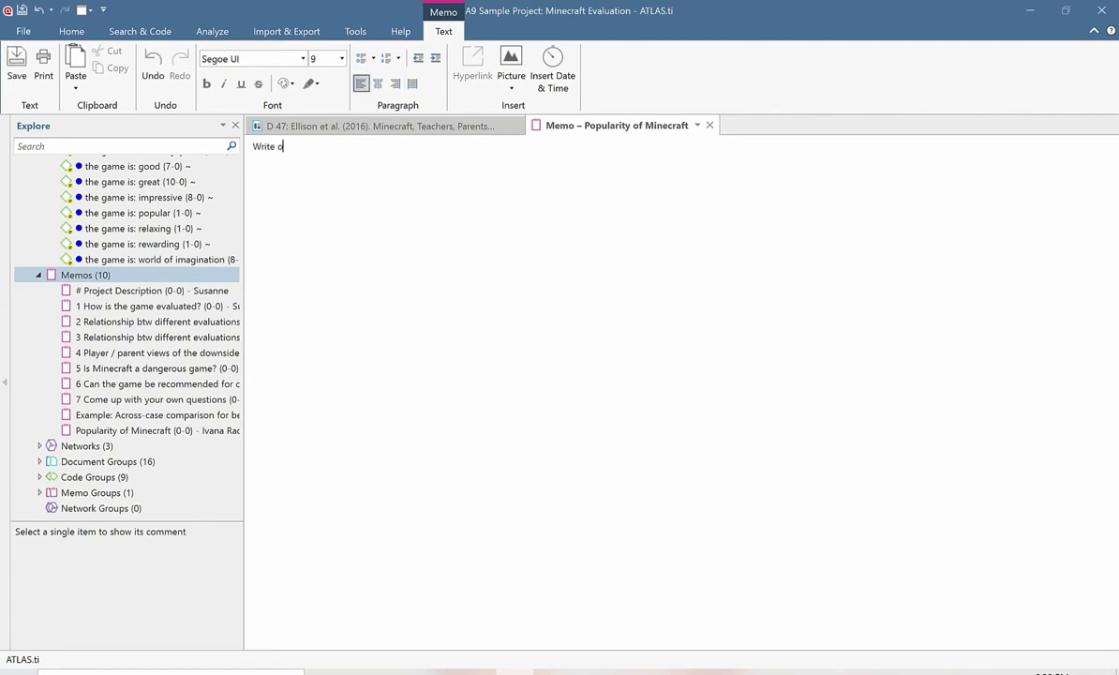
pyautogui.write('ur ideas, notes, reflections, analyses')
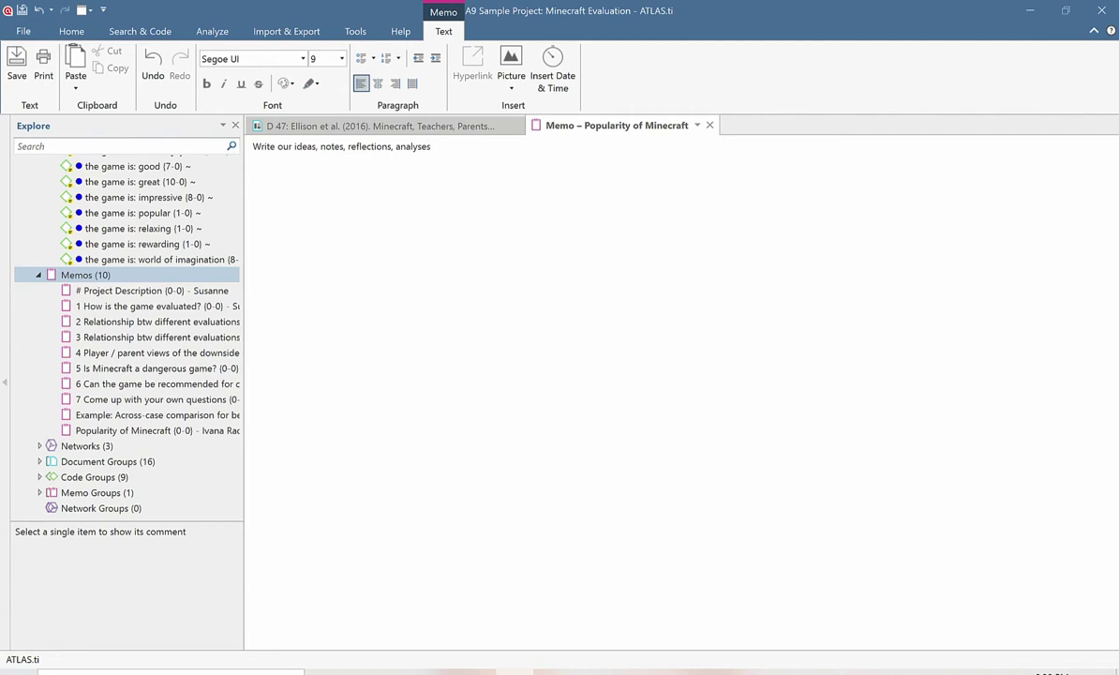
pyautogui.write(',')
pyautogui.write(' doubts, c')
pyautogui.write('uestions, tasks...')
pyautogui.press('Return')
# Step: Add a second memo paragraph saying it is interesting that the 2016 article talked about the popularity of the game, and save and close the memo
pyautogui.write('I find it ver interes')
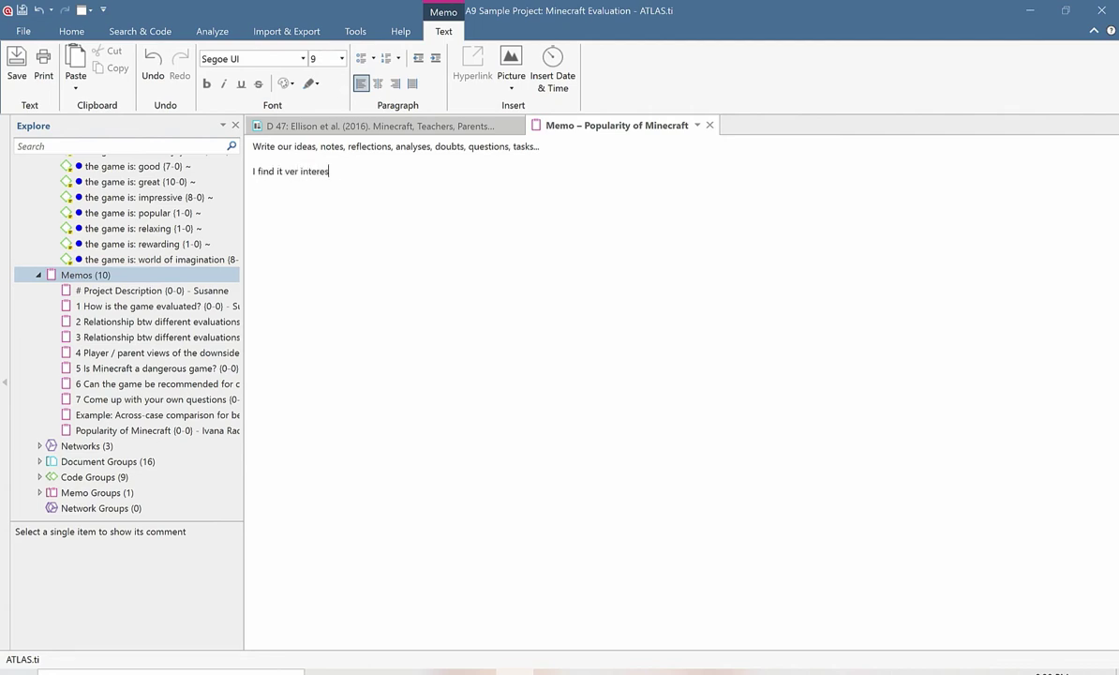
pyautogui.write('ting that Ellison et al. (2016)')
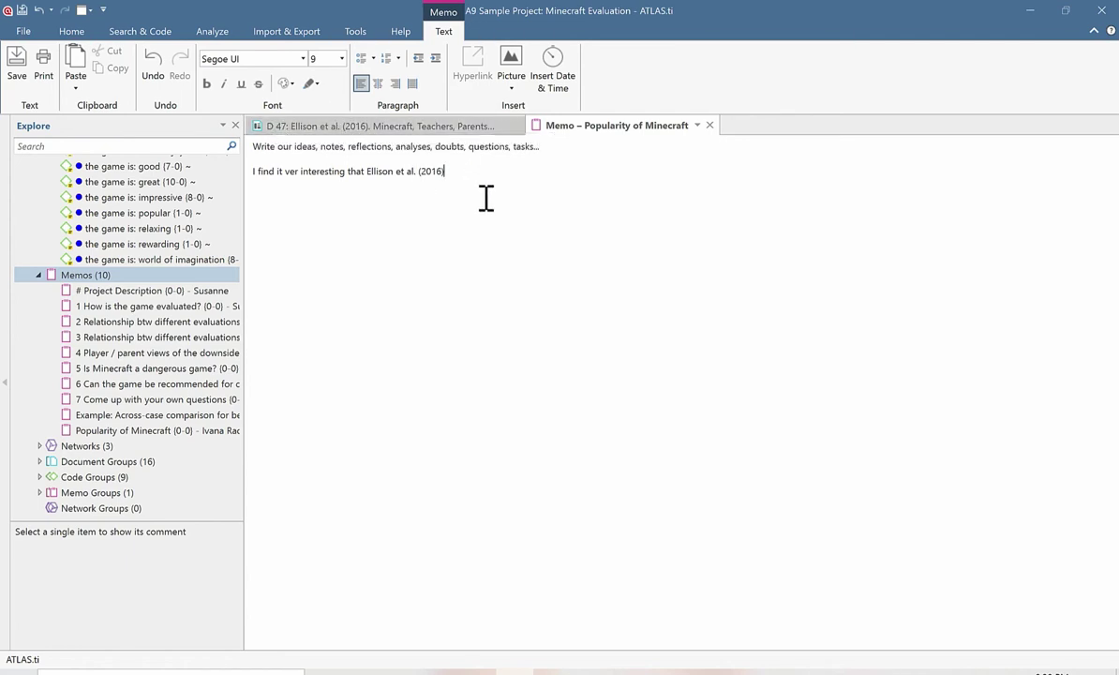
pyautogui.write(' talked about the popoularity')
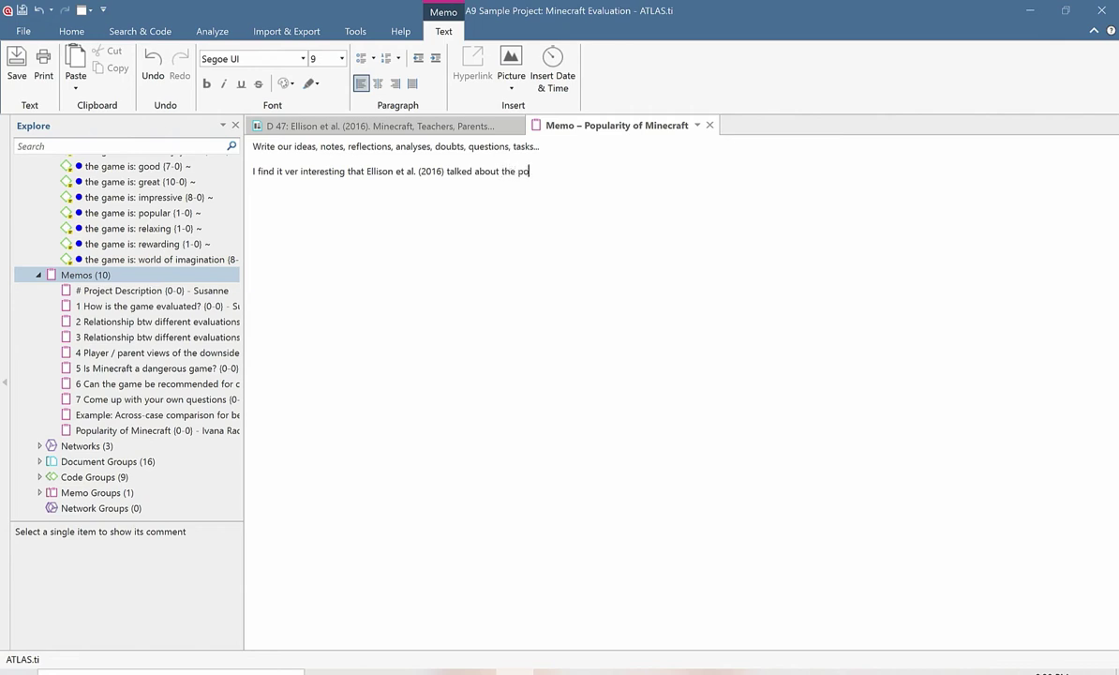
pyautogui.press('BackSpace')
pyautogui.press('BackSpace')
pyautogui.press('BackSpace')
pyautogui.press('BackSpace')
pyautogui.write('ularity of the game..')
pyautogui.click(17, 73)
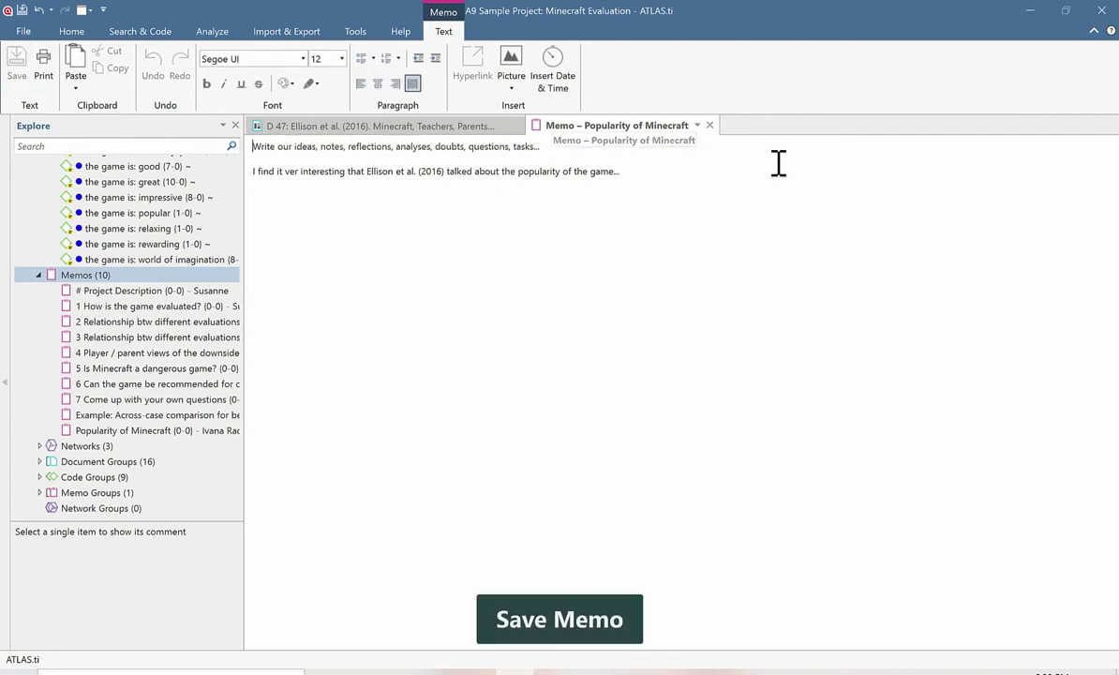
pyautogui.click(710, 124)
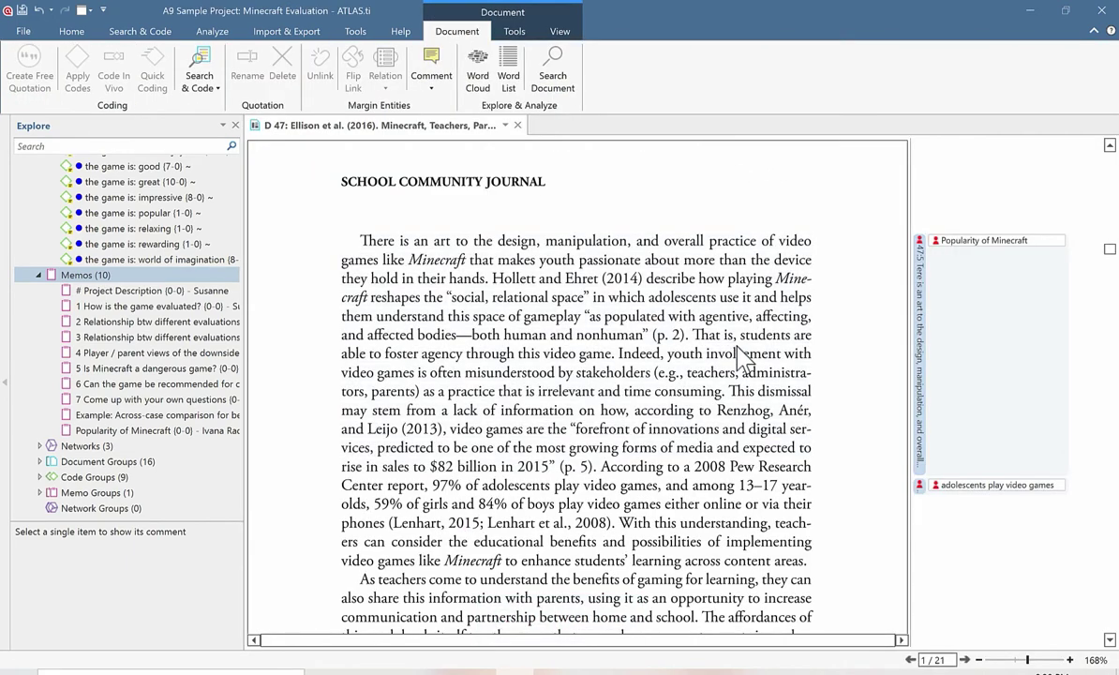
# Step: Select the long quotation on page 5 and link the memo "Popularity of Minecraft" to it
pyautogui.scroll(-1, 730, 353)
pyautogui.click(916, 276)
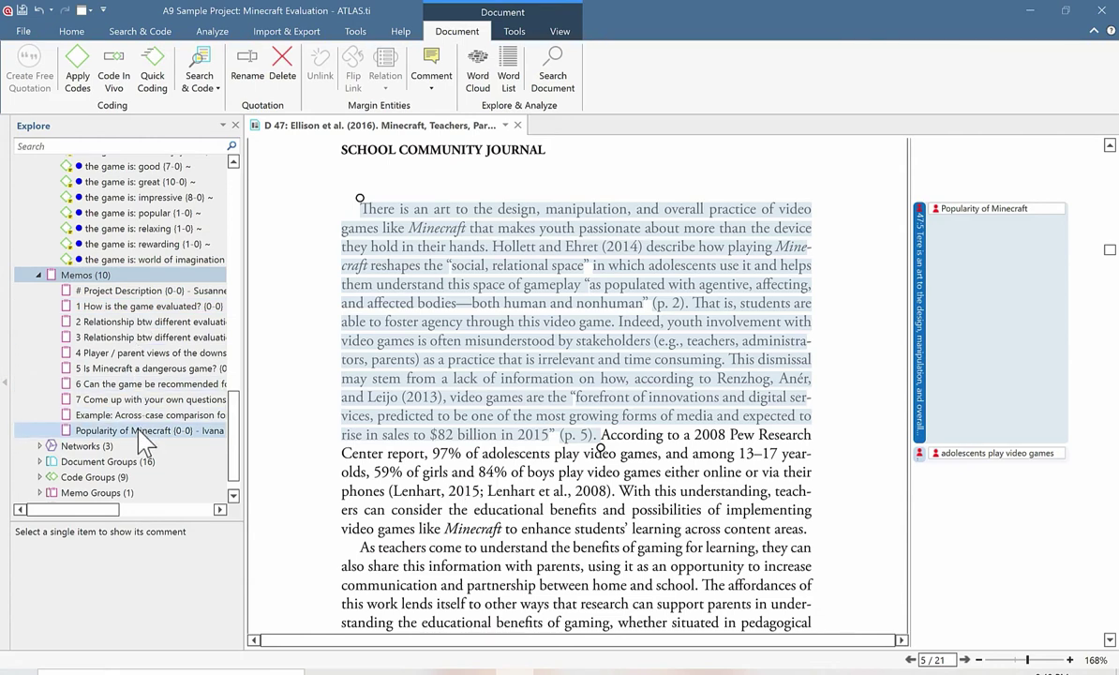
pyautogui.click(201, 430)
pyautogui.moveTo(423, 345); pyautogui.dragTo(440, 314)
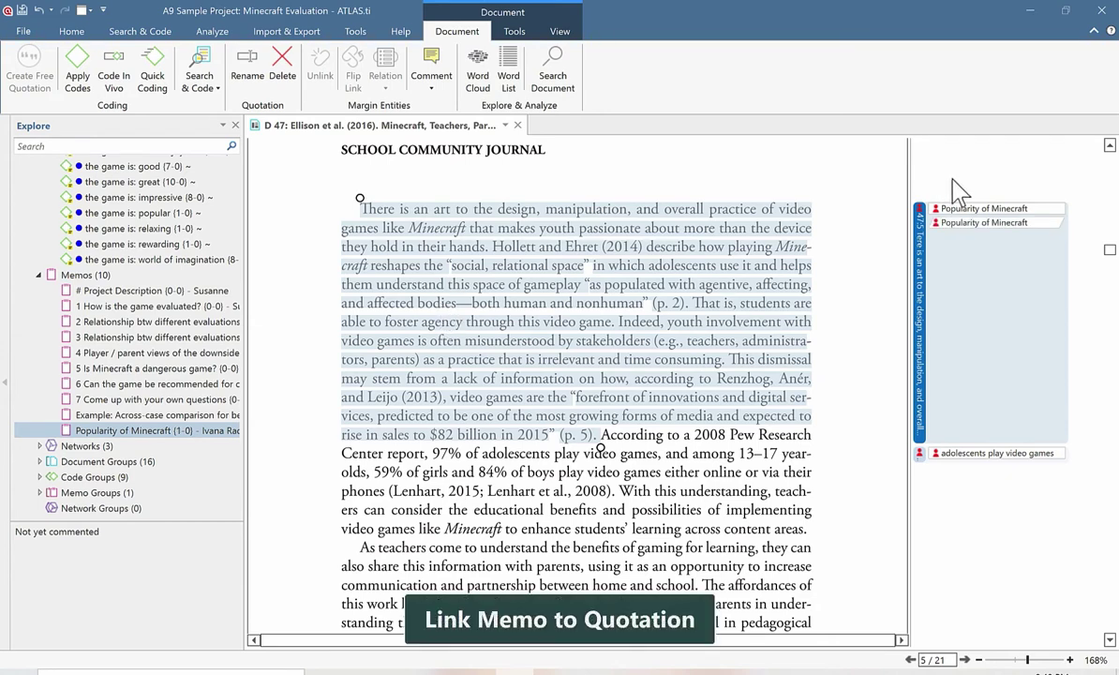
# Step: Preview the memo linked to the long quotation, close the preview and deselect the quotation
pyautogui.click(1048, 223)
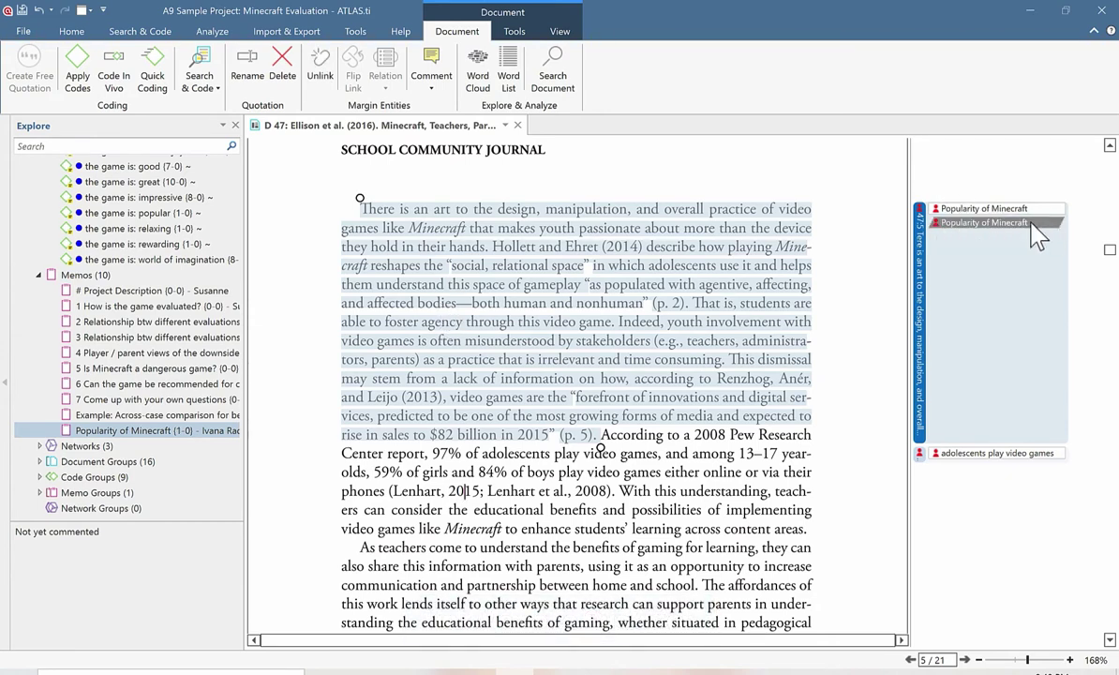
pyautogui.doubleClick(1031, 225)
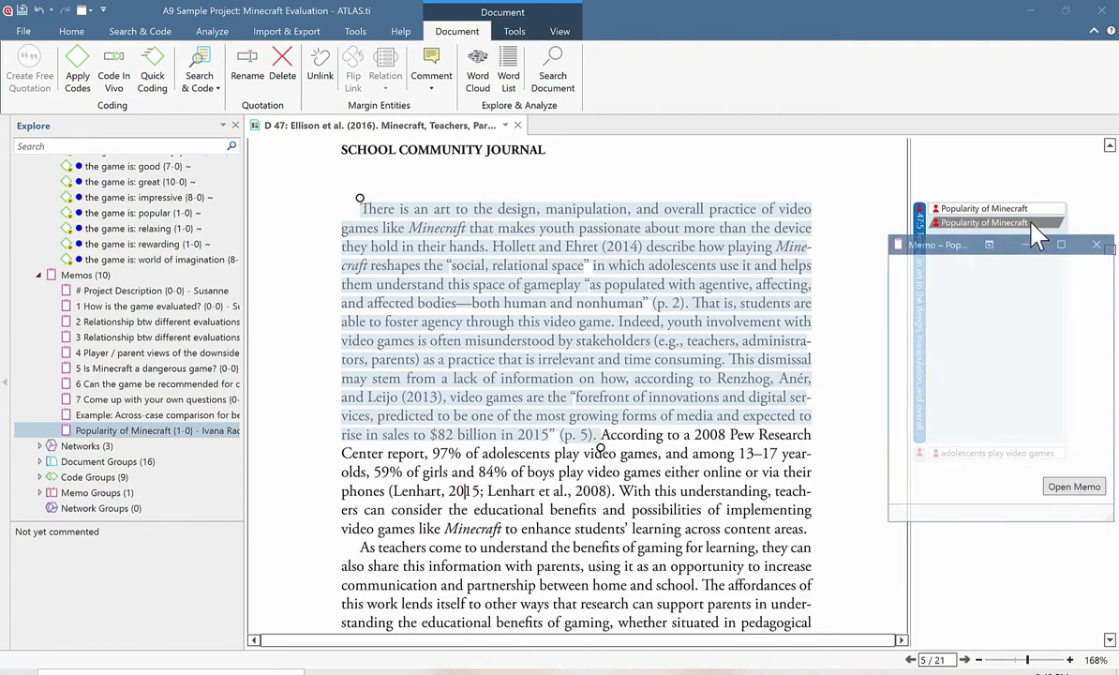
pyautogui.click(1097, 243)
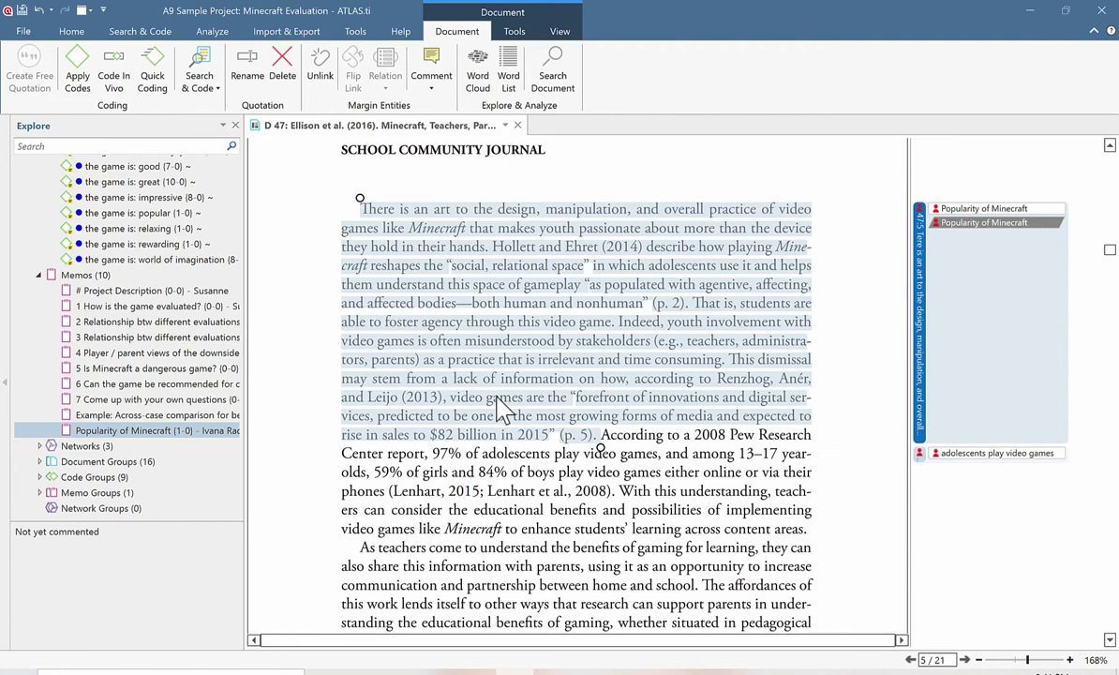
pyautogui.click(291, 307)
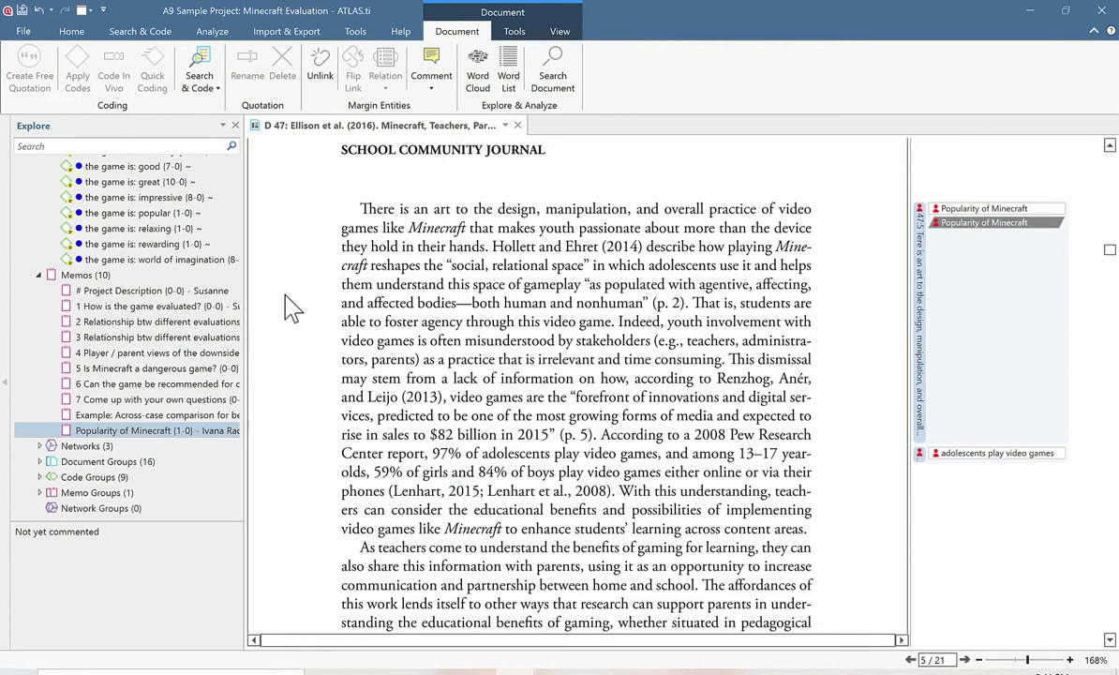
# Step: Generate a word cloud of the article and inspect the token details of the word "minecraft"
pyautogui.scroll(10, 420, 342)
pyautogui.scroll(15, 420, 339)
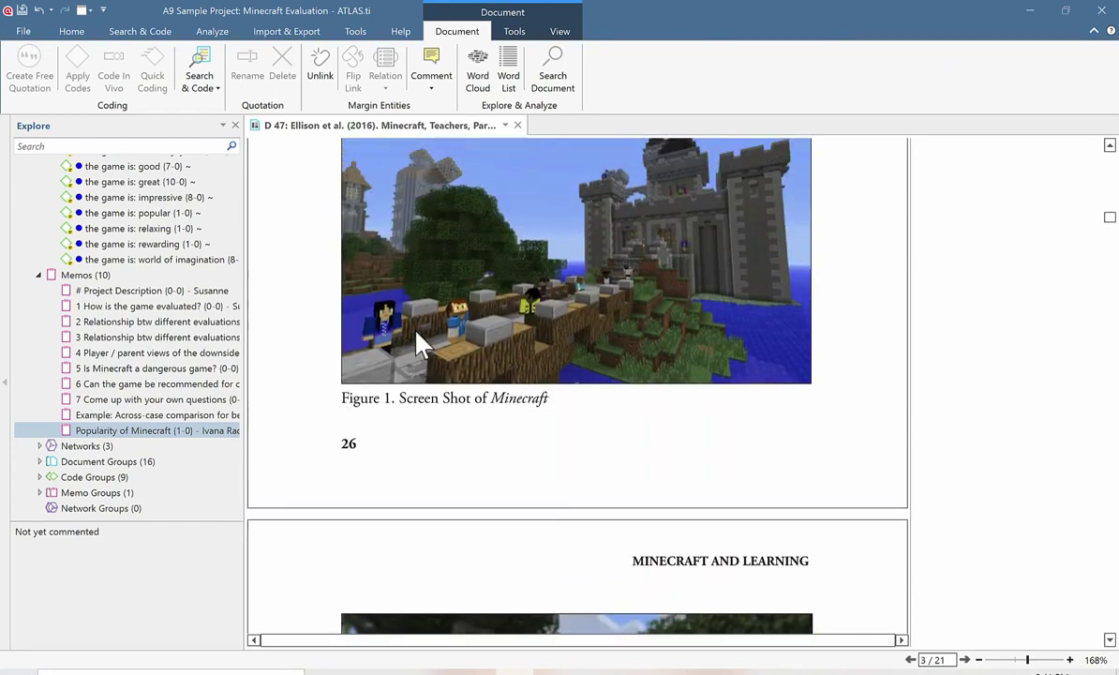
pyautogui.scroll(2, 419, 342)
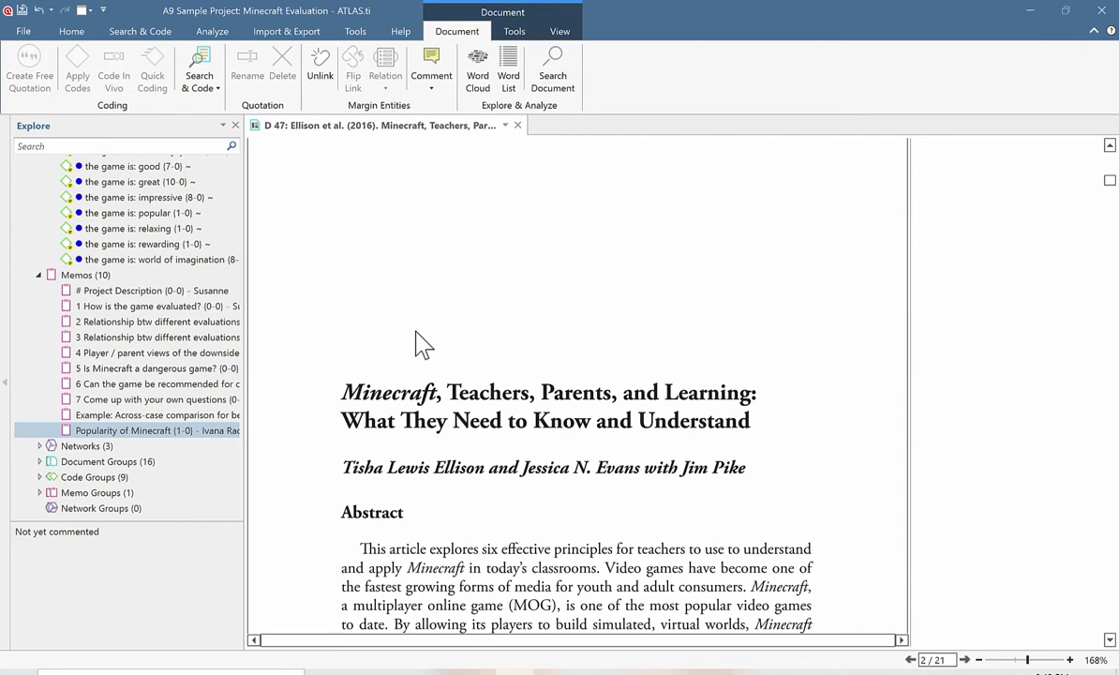
pyautogui.click(482, 82)
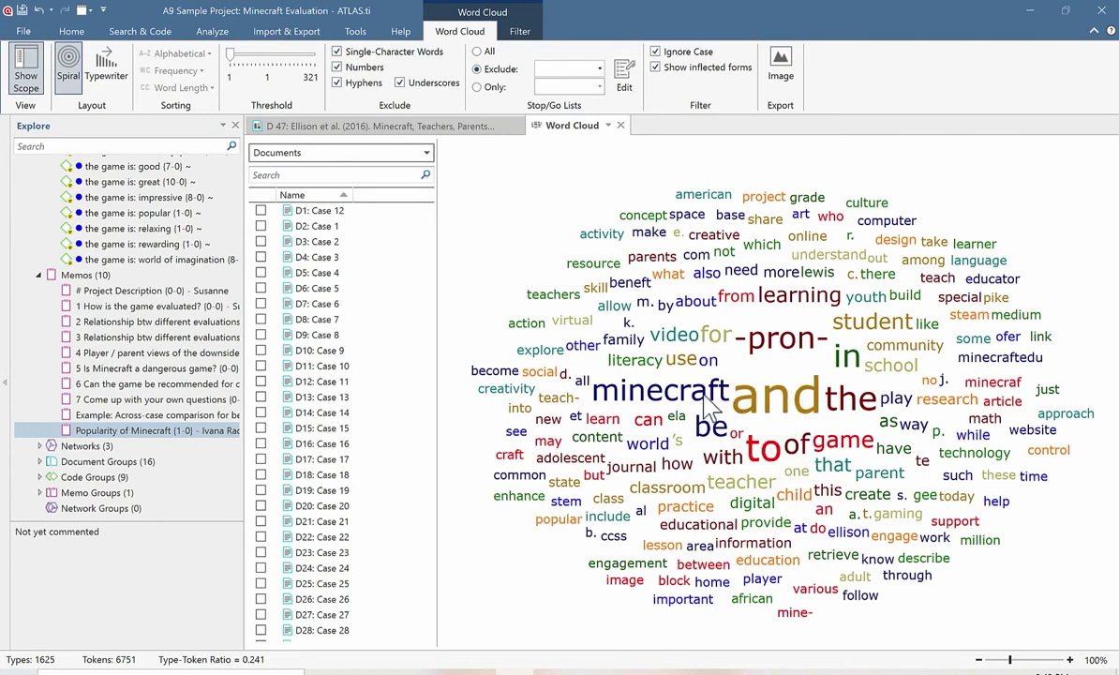
pyautogui.moveTo(698, 406)
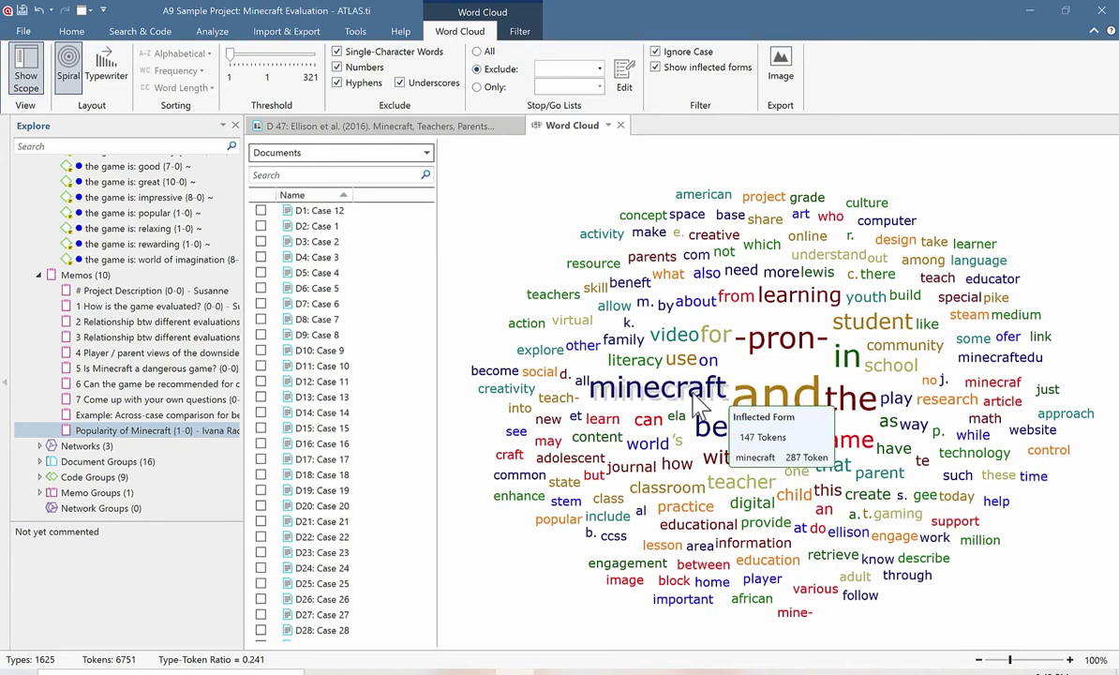
pyautogui.moveTo(777, 410)
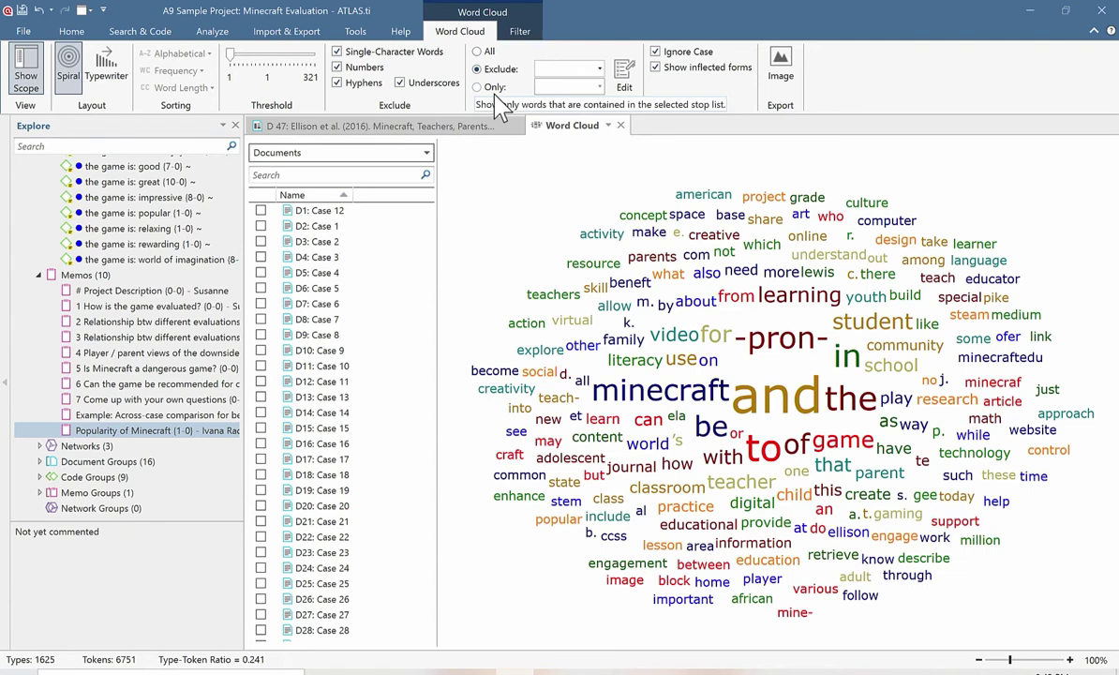
# Step: Import the English stop word list into the Stop and Go Lists, and return to the word cloud
pyautogui.click(585, 70)
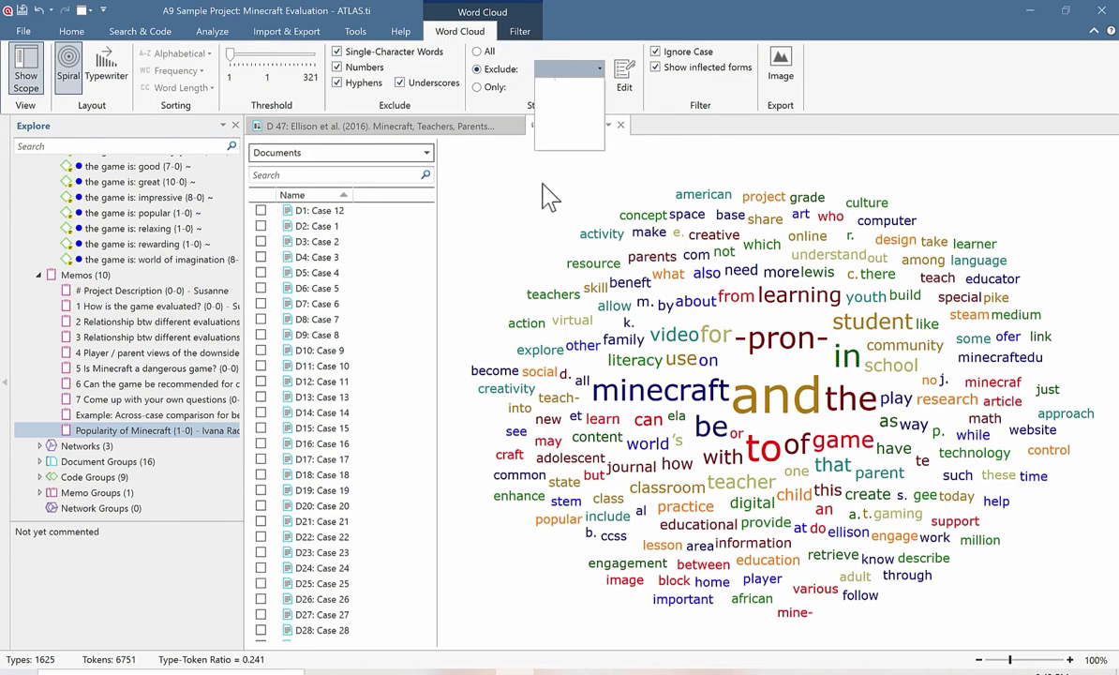
pyautogui.click(626, 82)
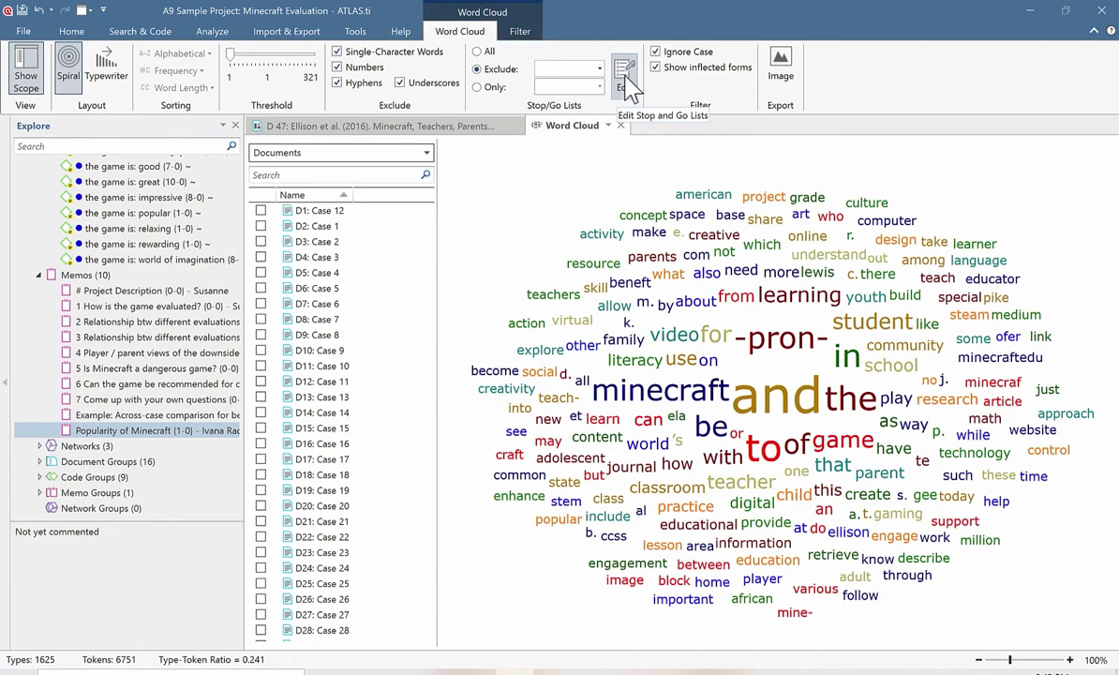
pyautogui.click(628, 84)
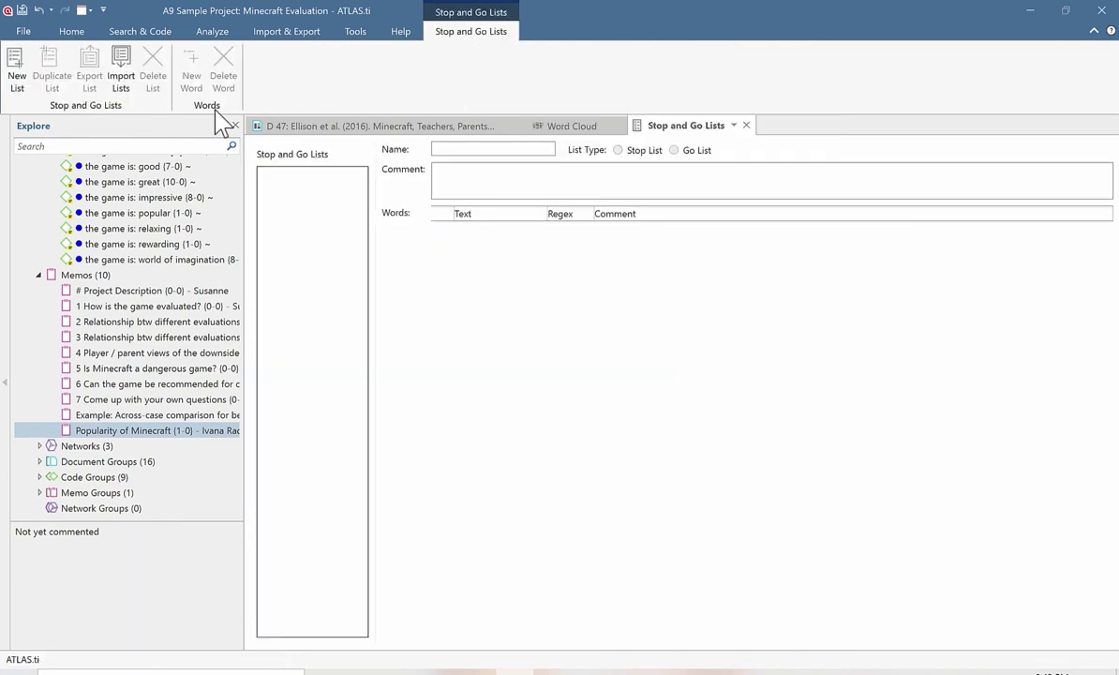
pyautogui.click(129, 89)
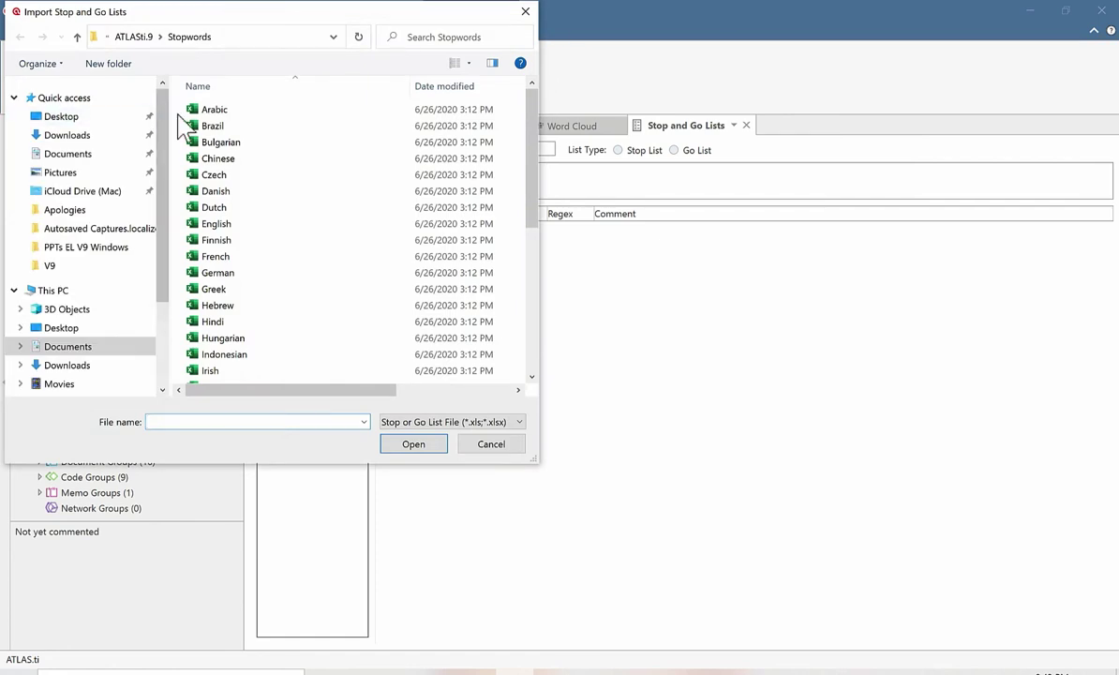
pyautogui.click(216, 228)
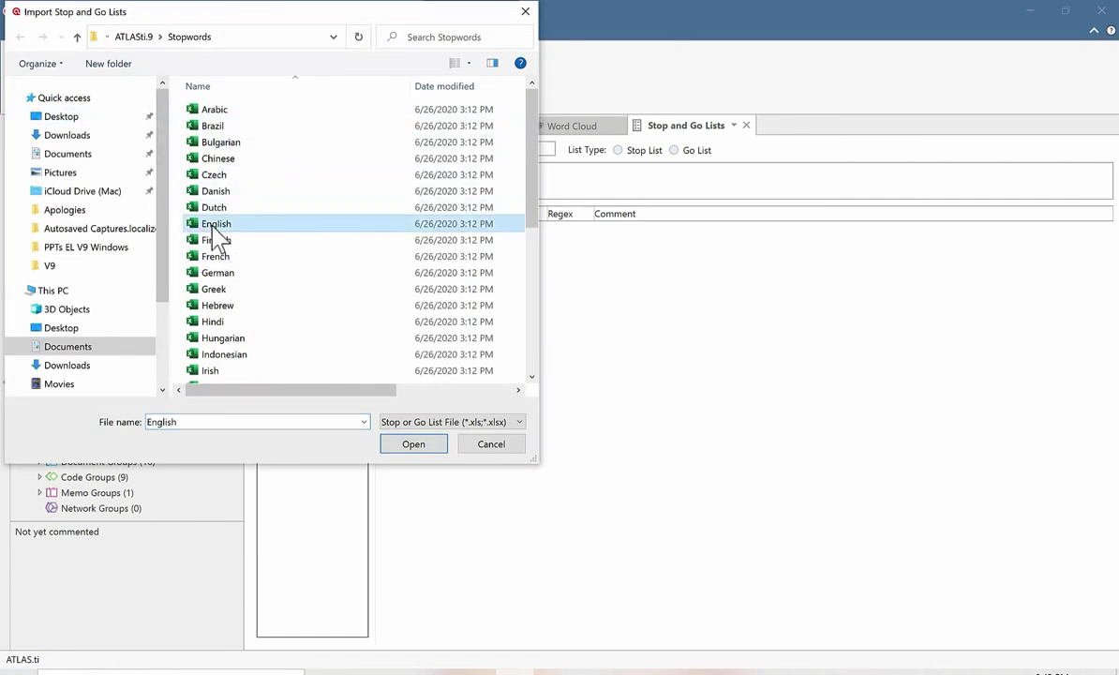
pyautogui.click(412, 446)
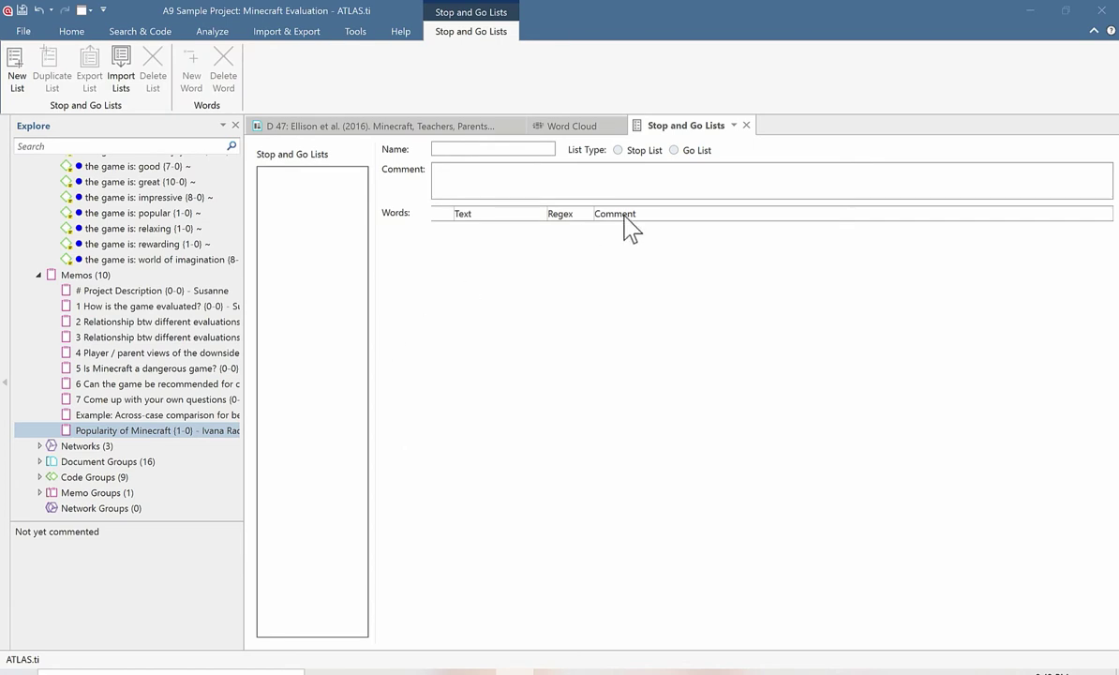
pyautogui.click(746, 124)
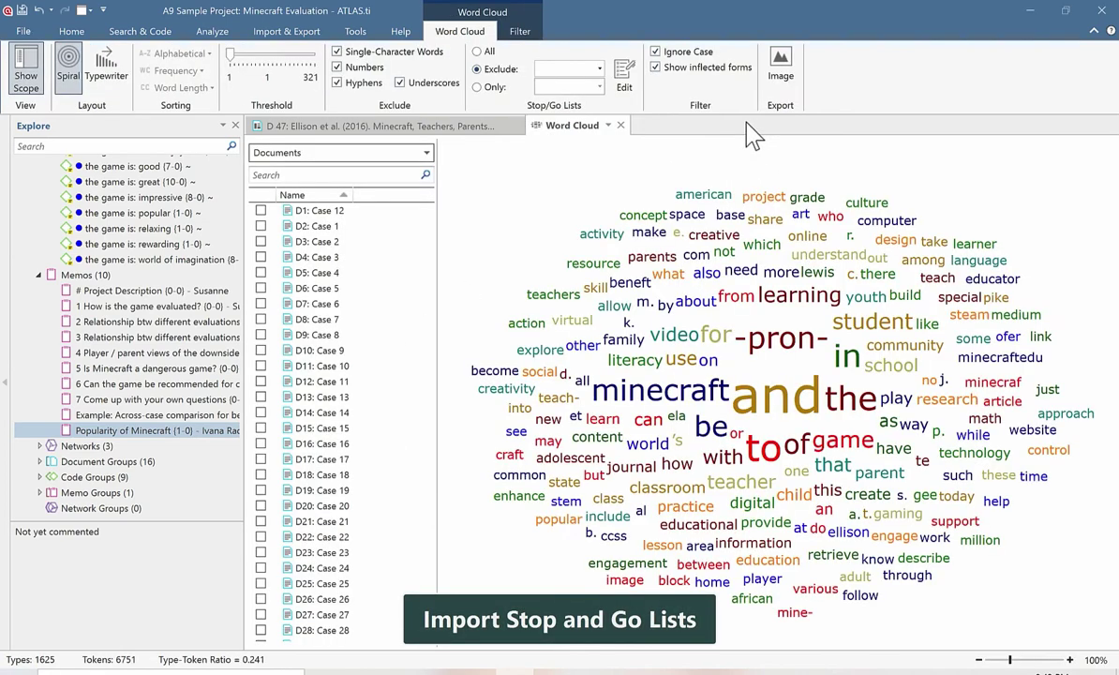
# Step: Exclude the words of the English stop list from the word cloud and remove "-pron-" from it
pyautogui.click(567, 68)
pyautogui.click(555, 89)
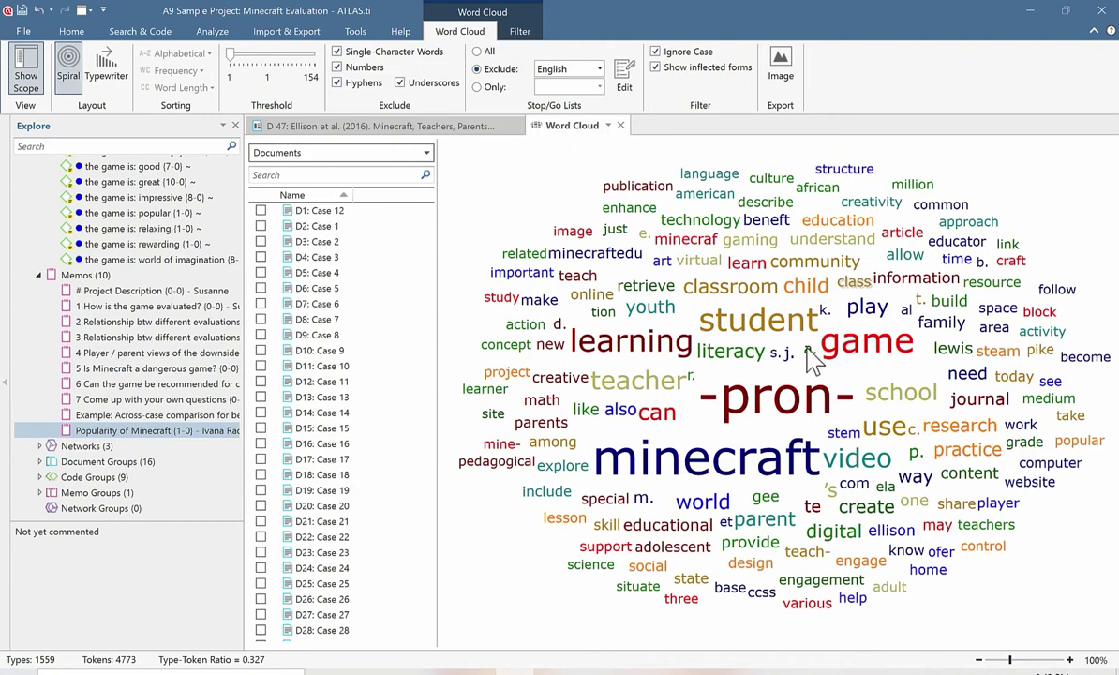
pyautogui.moveTo(750, 422)
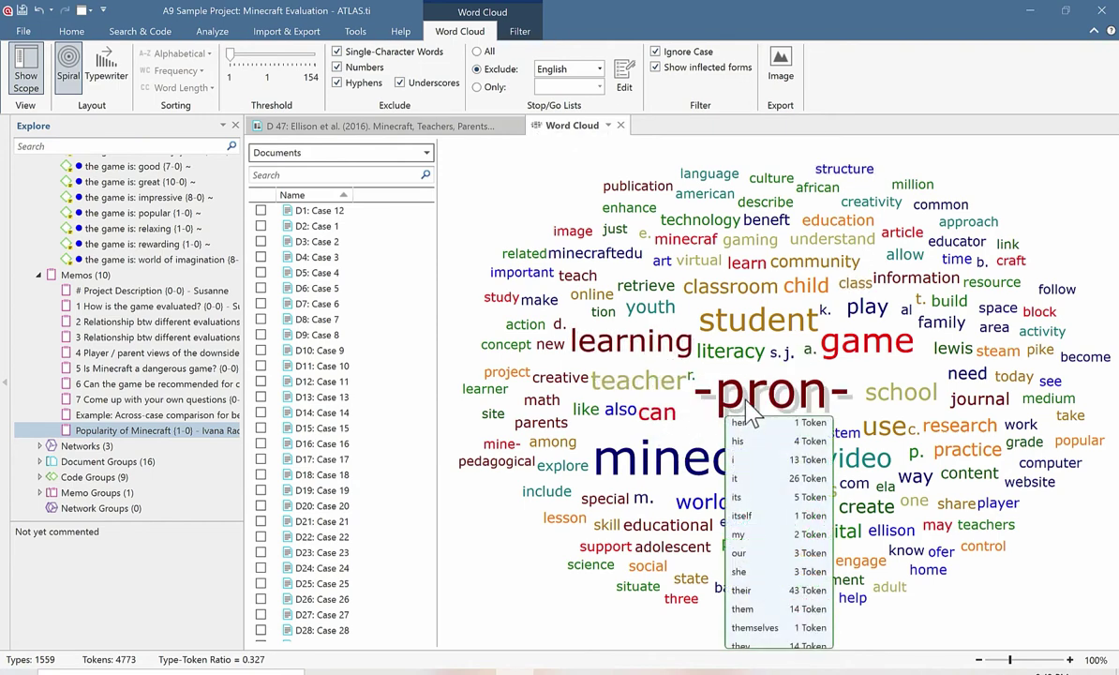
pyautogui.rightClick(757, 412)
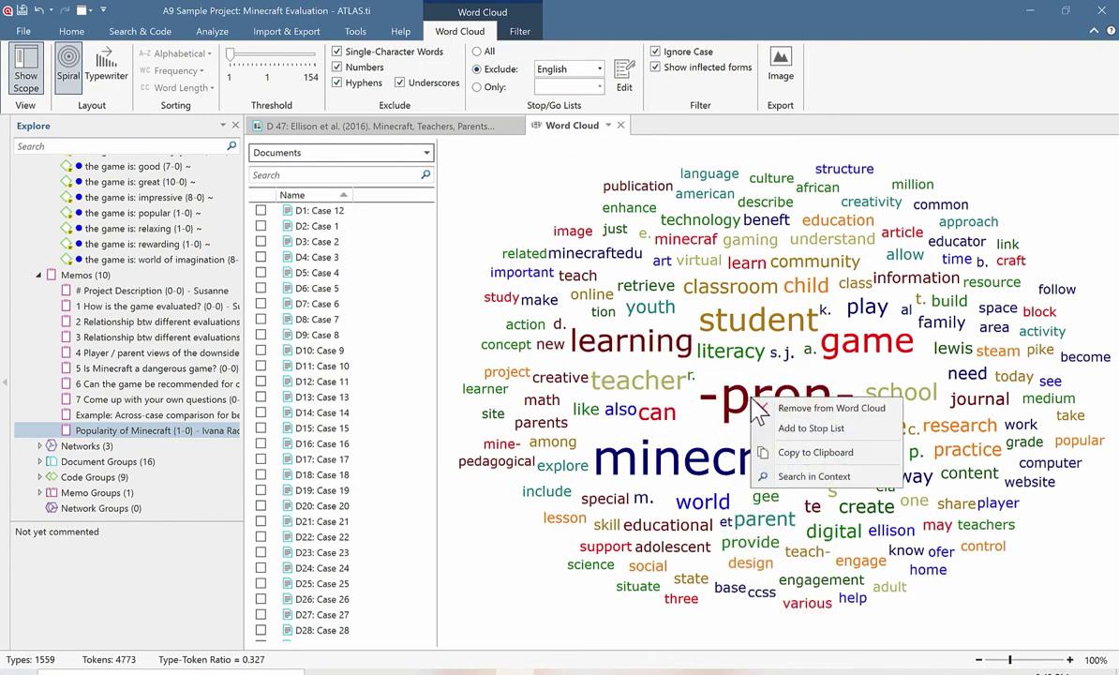
pyautogui.click(804, 409)
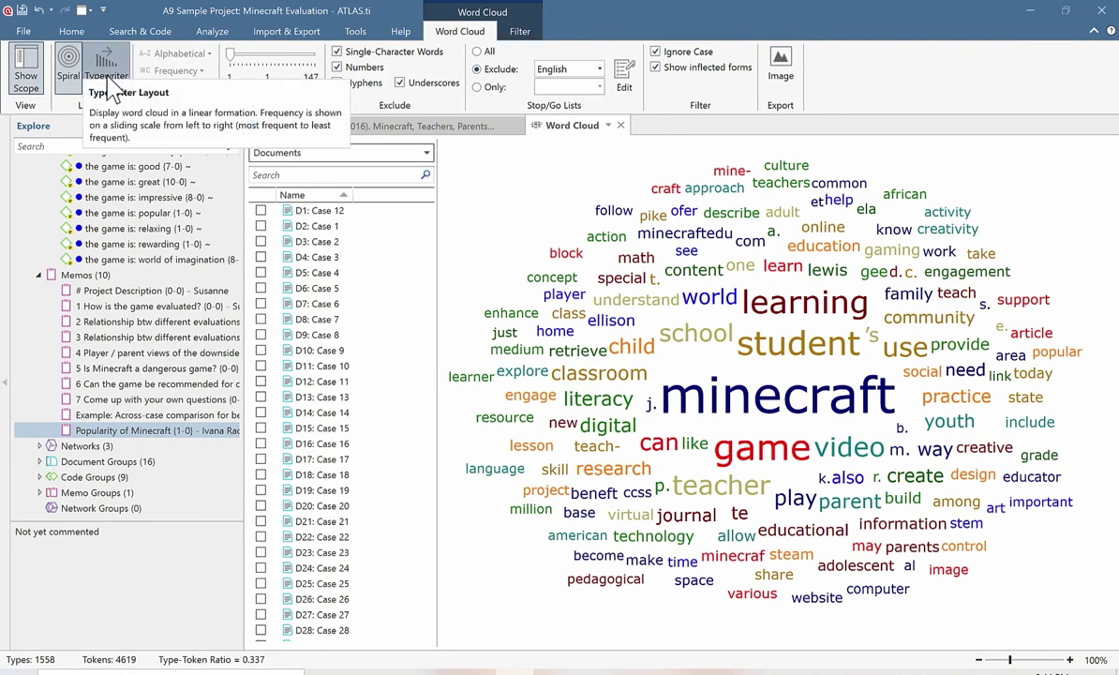
# Step: Show the word cloud in the Typewriter layout, and switch it back to the Spiral layout
pyautogui.click(107, 80)
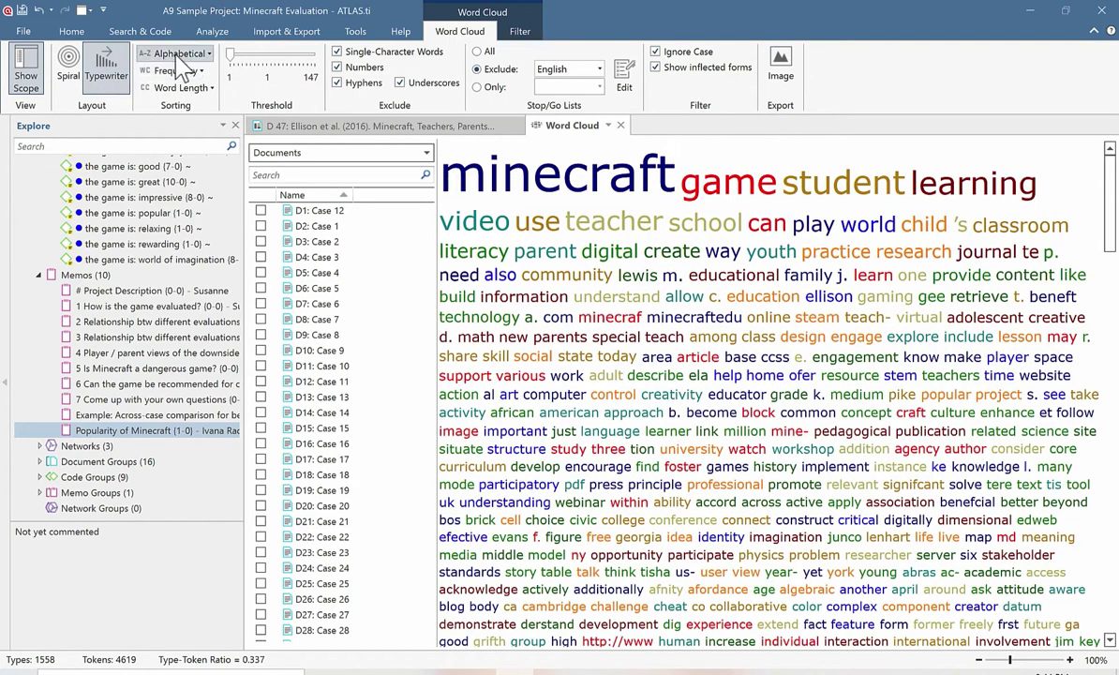
pyautogui.moveTo(229, 56)
pyautogui.mouseDown()
pyautogui.moveTo(240, 54)
pyautogui.moveTo(218, 60)
pyautogui.mouseUp()
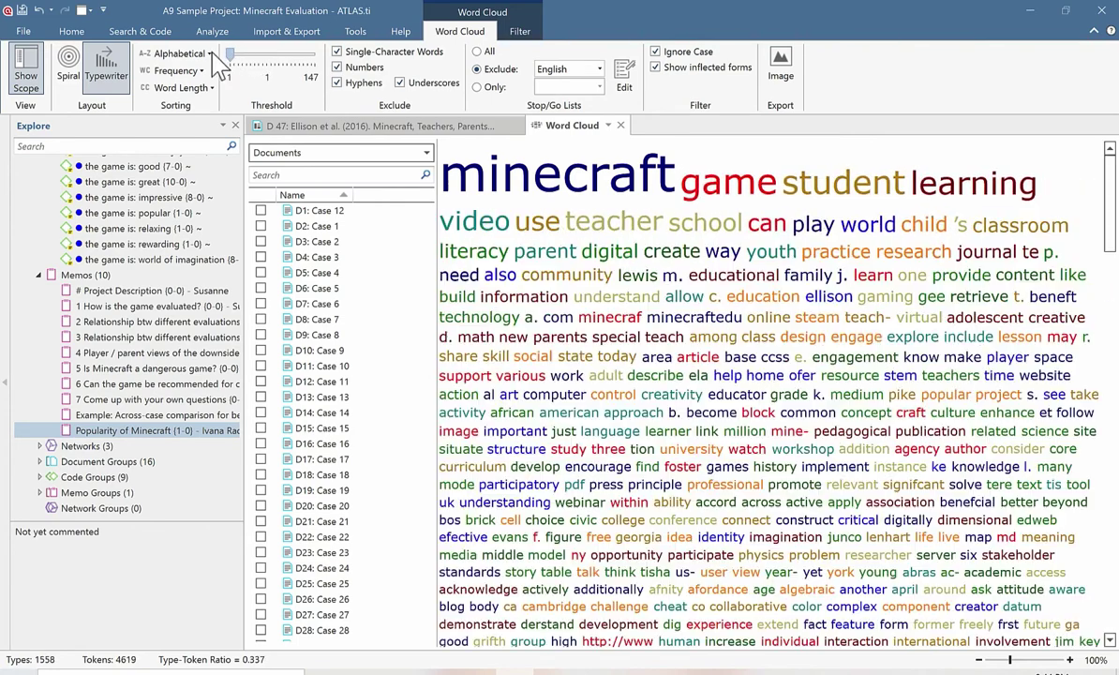
pyautogui.click(67, 67)
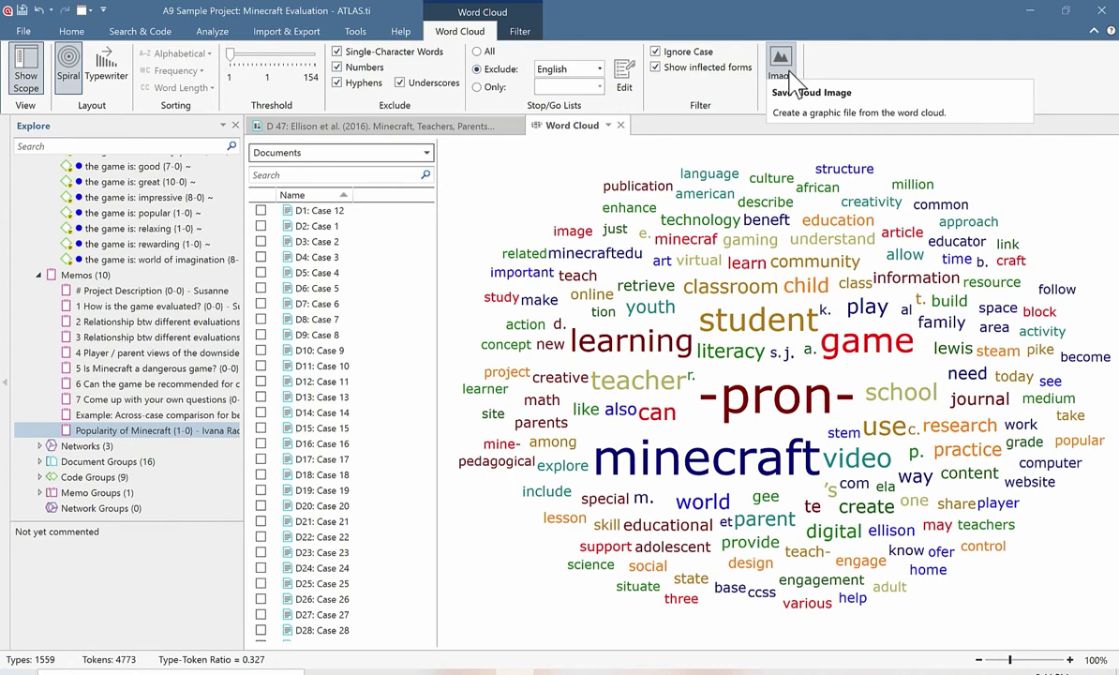
# Step: Check which documents are included in the word cloud's scope, and close the word cloud
pyautogui.scroll(-6, 427, 567)
pyautogui.moveTo(629, 321)
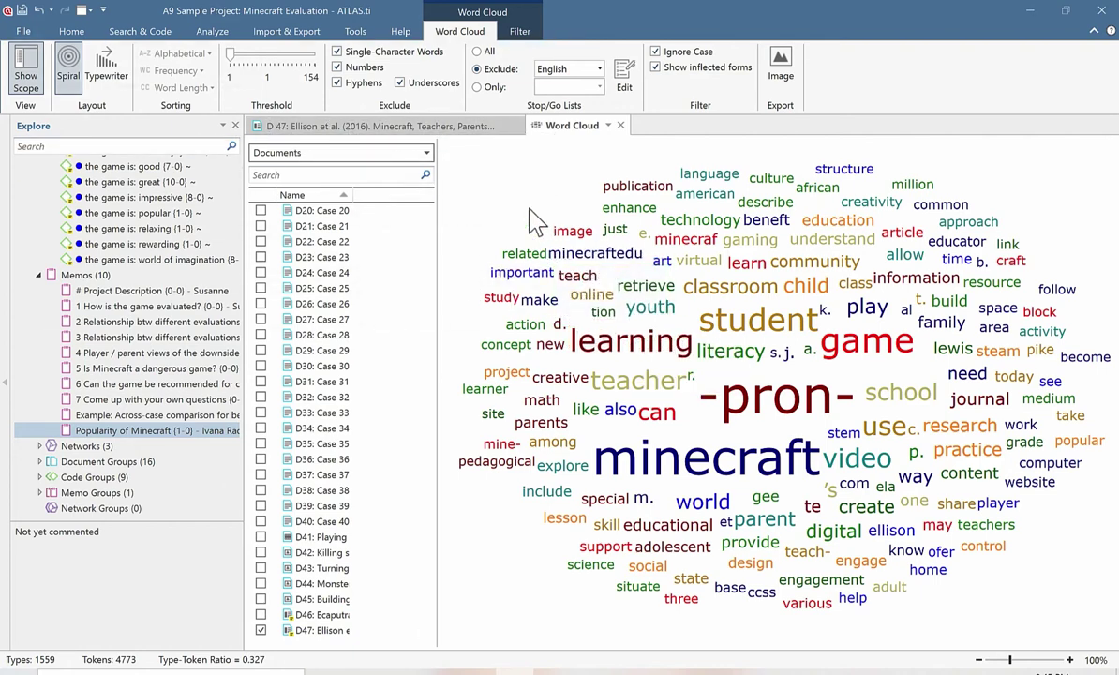
pyautogui.click(619, 125)
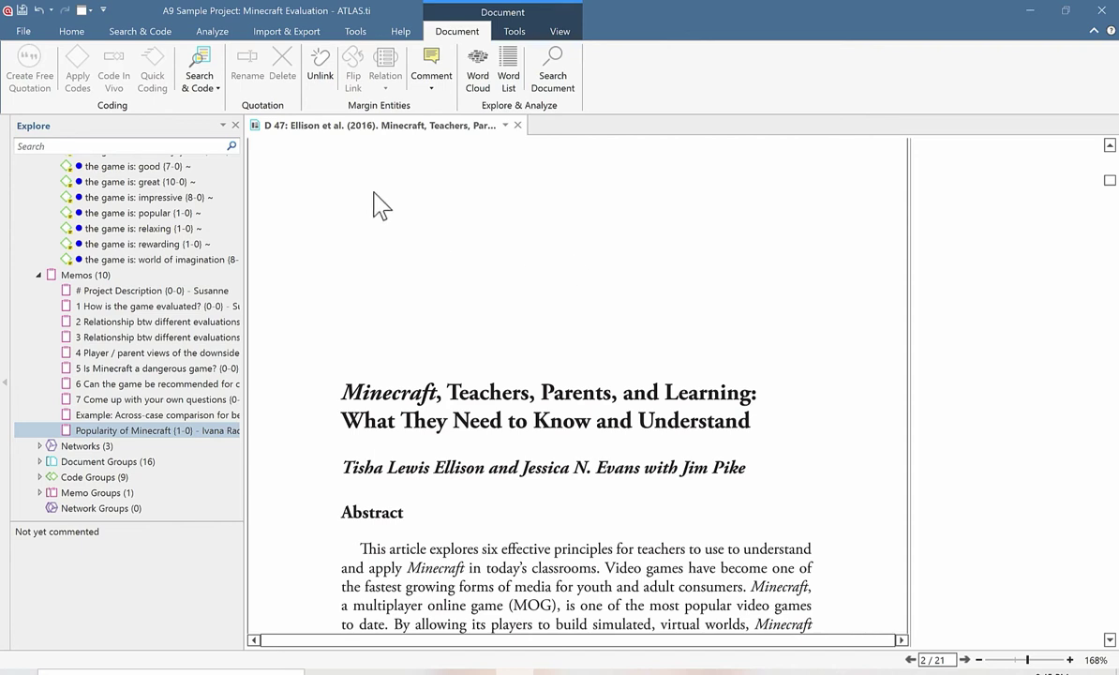
# Step: Start a text search limited to document D 47 and proceed to defining the query
pyautogui.click(198, 88)
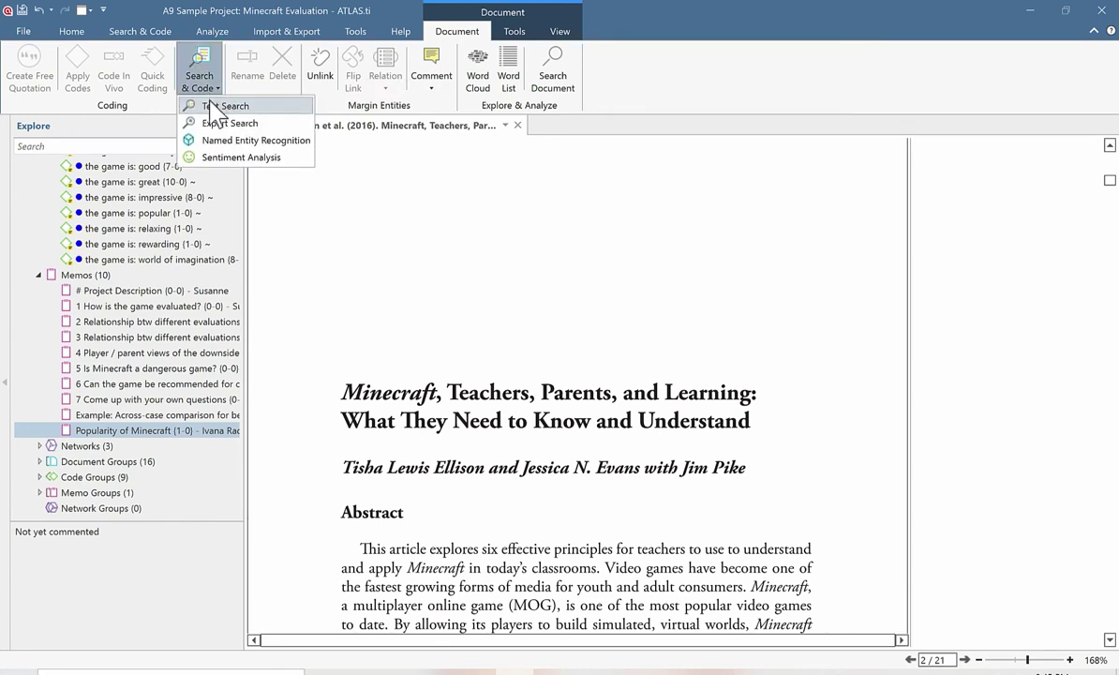
pyautogui.click(278, 106)
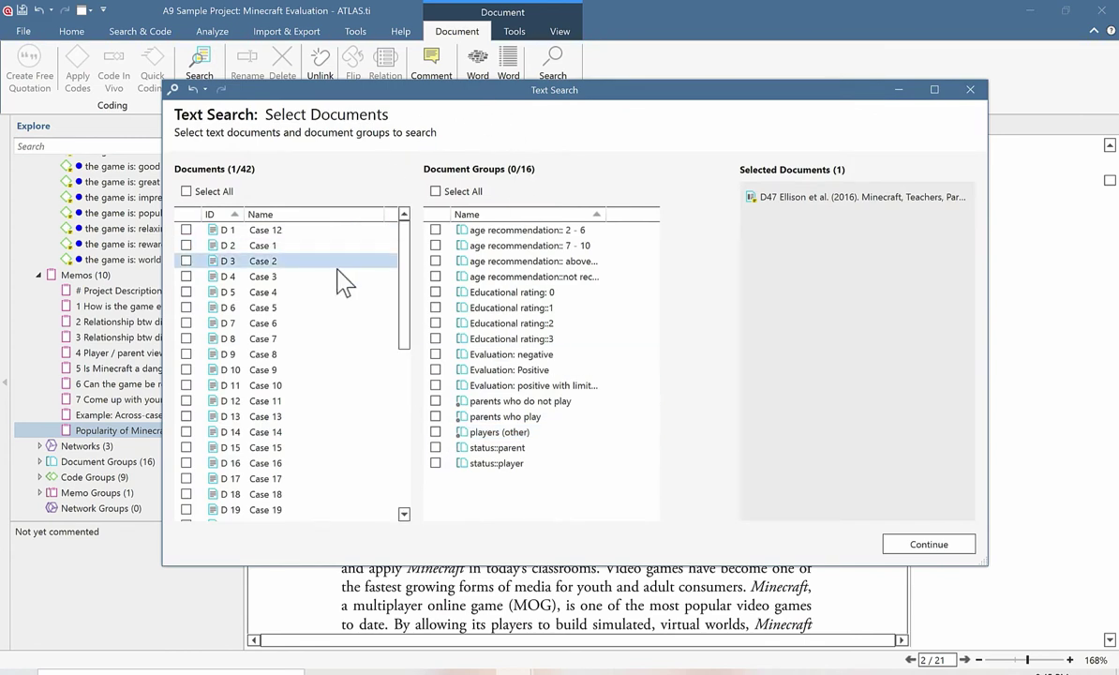
pyautogui.scroll(-8, 335, 393)
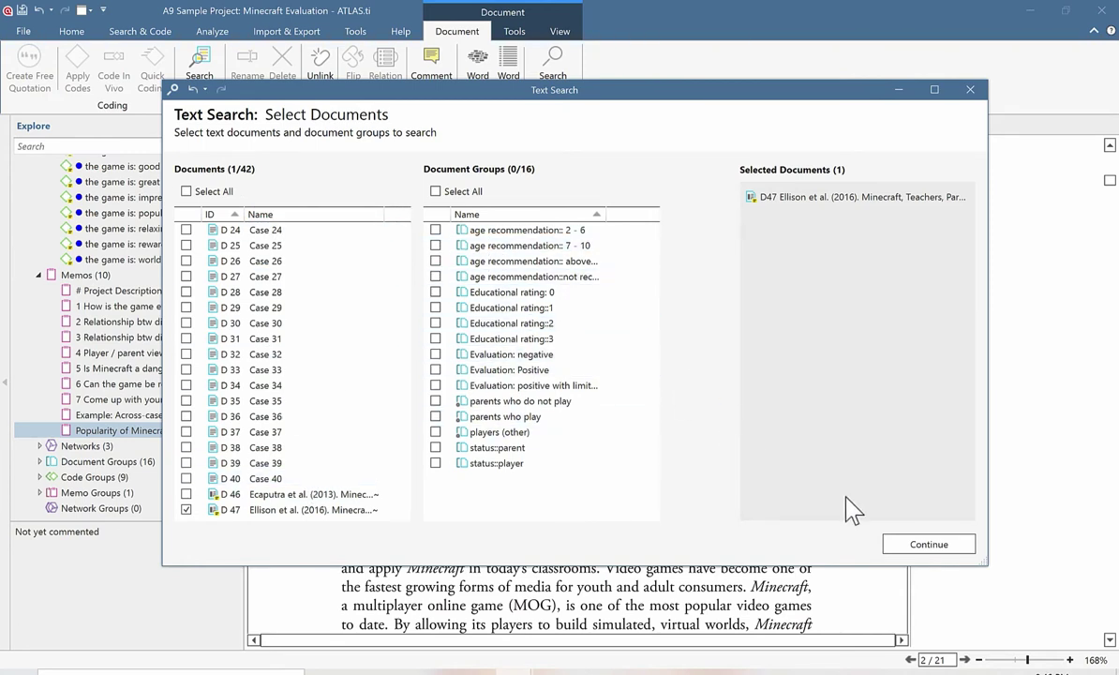
pyautogui.click(898, 547)
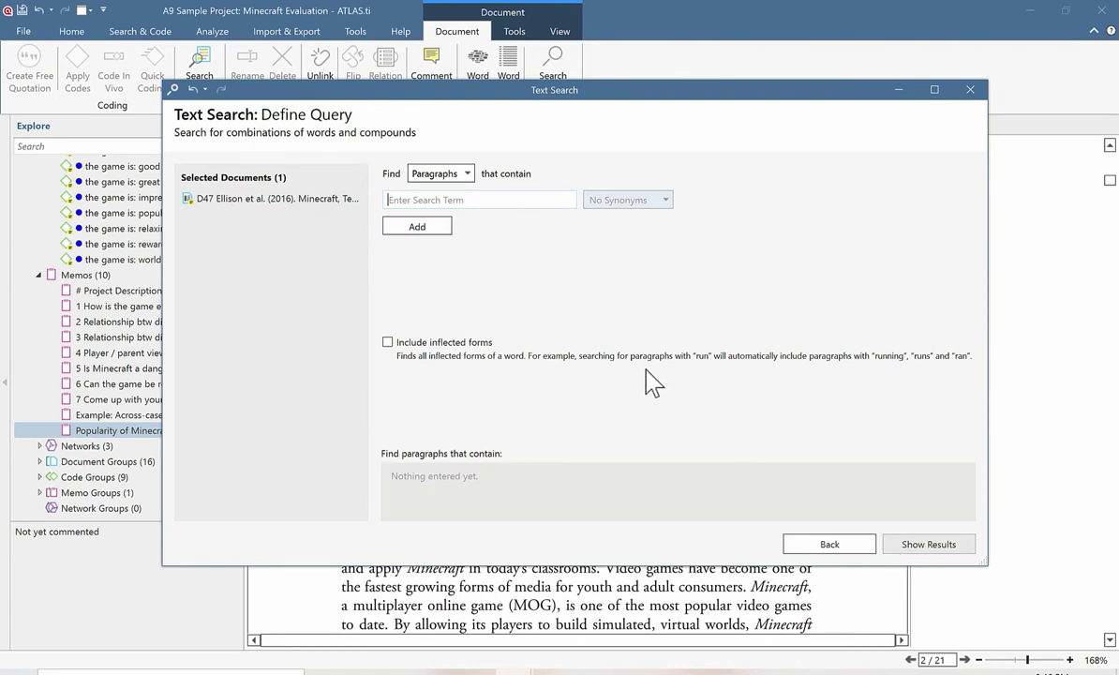
# Step: Enter "learning" as the search term and set the search to find sentences
pyautogui.click(466, 189)
pyautogui.write('lea')
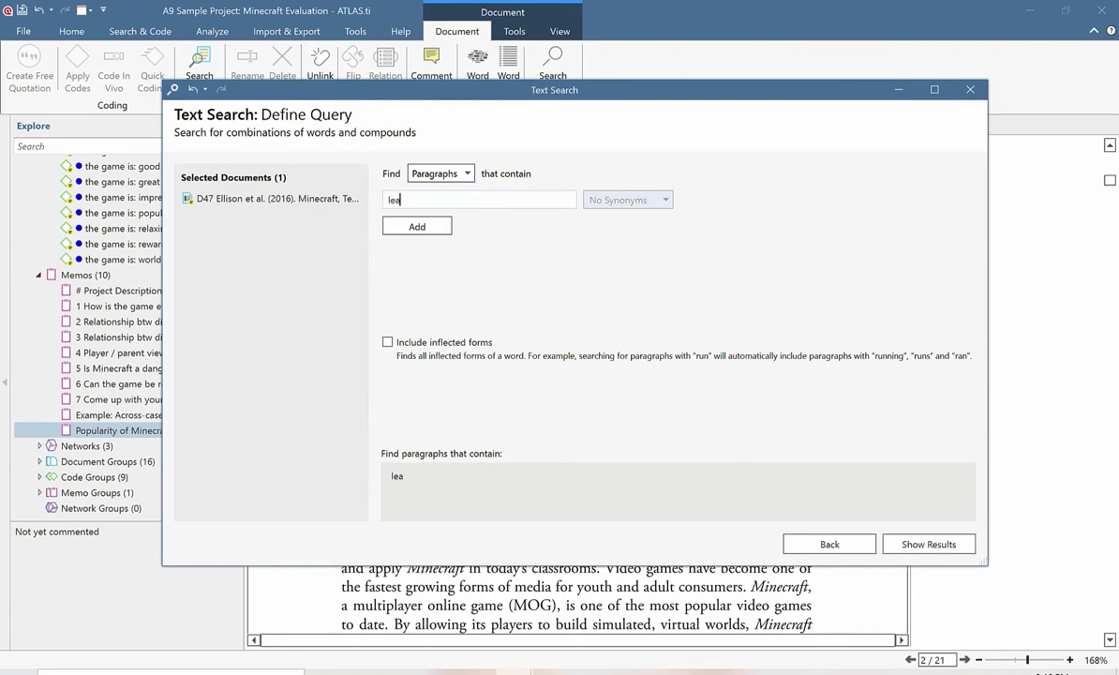
pyautogui.write('rning')
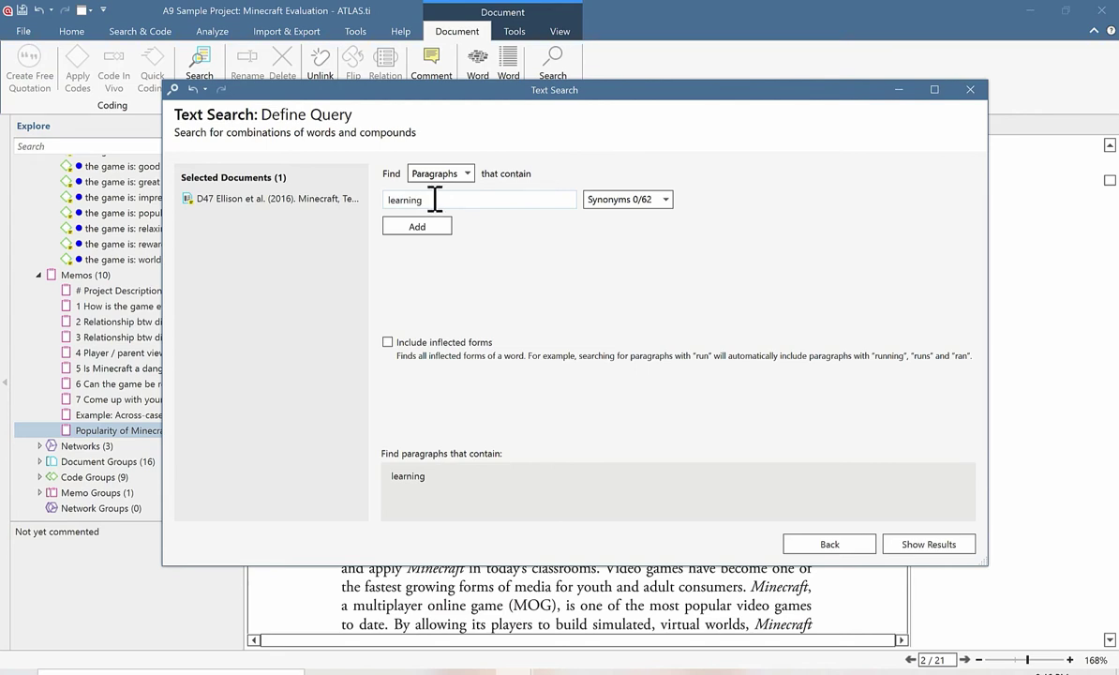
pyautogui.click(463, 174)
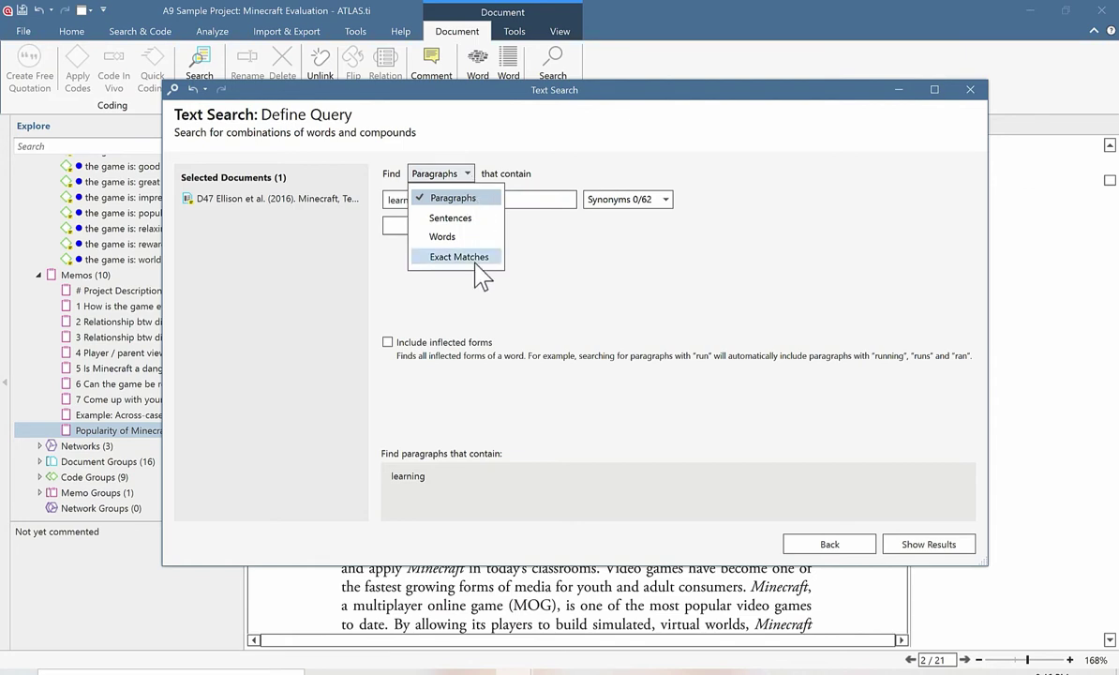
pyautogui.click(454, 217)
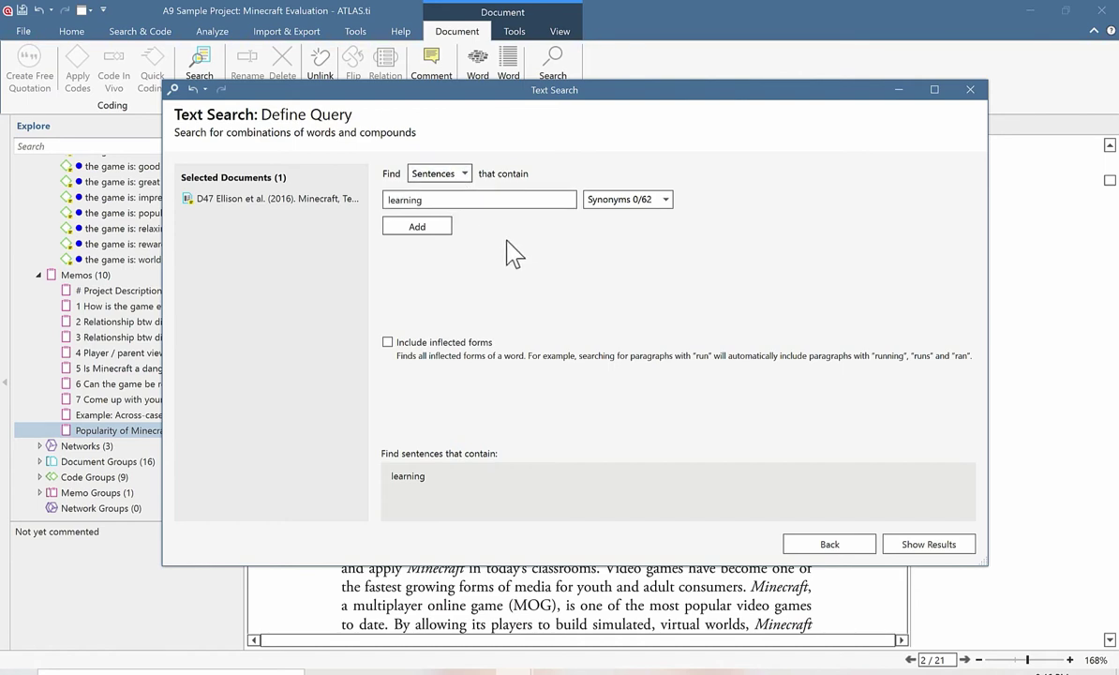
# Step: Add the synonyms developing, evolving, growing and education to the search term "learning"
pyautogui.click(666, 202)
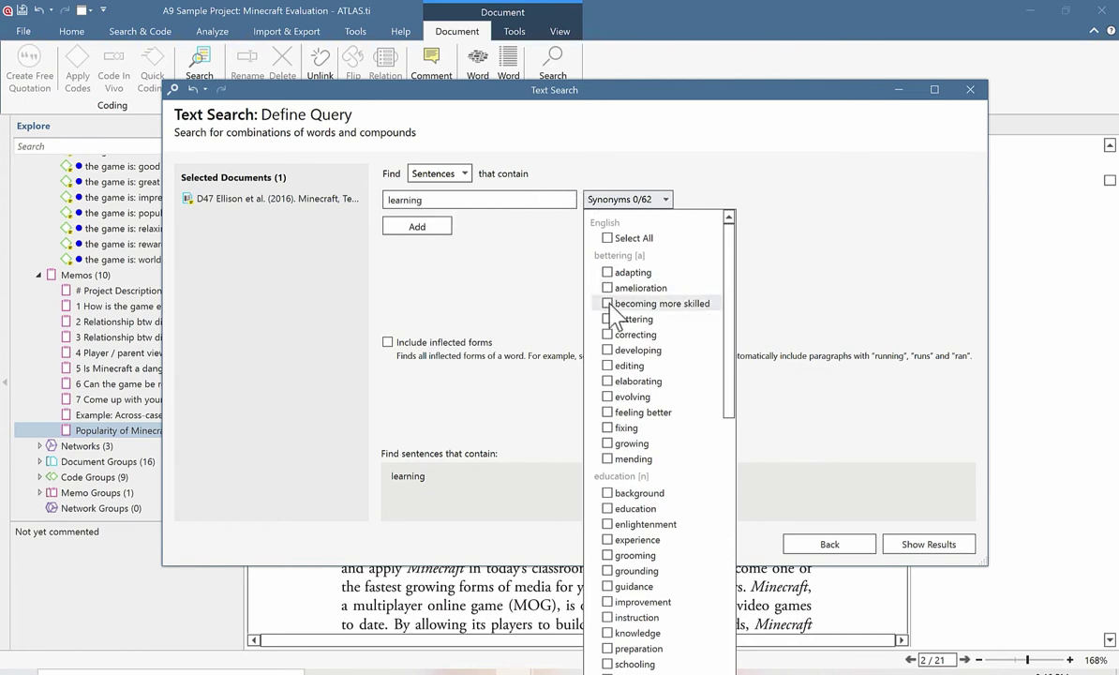
pyautogui.click(607, 350)
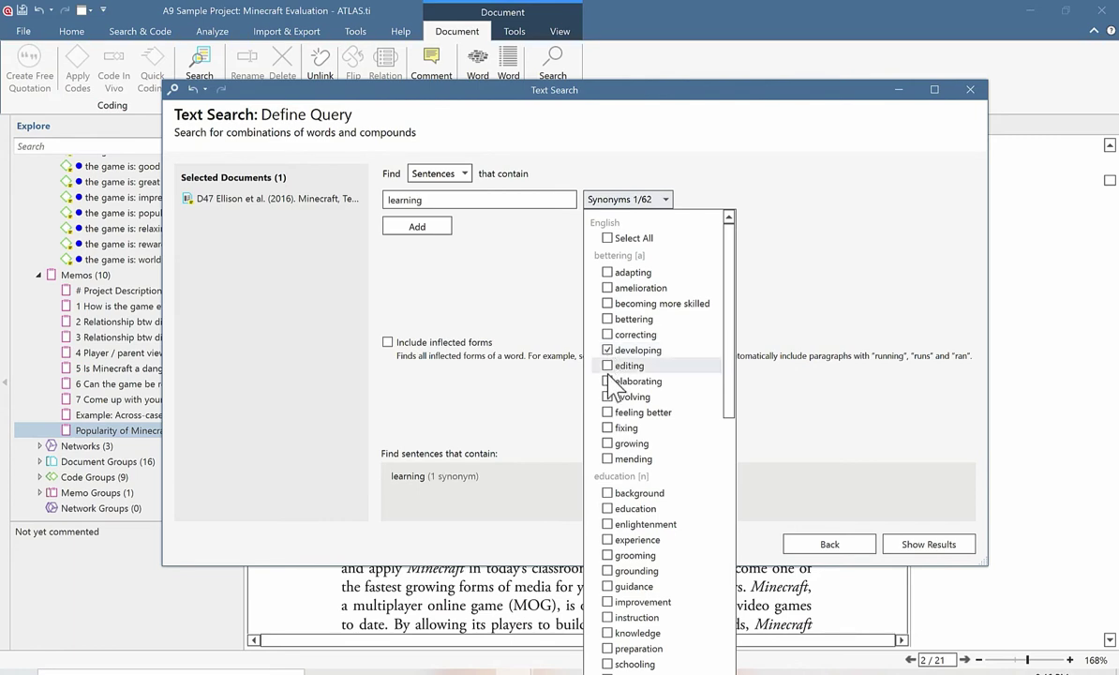
pyautogui.click(607, 396)
pyautogui.click(607, 443)
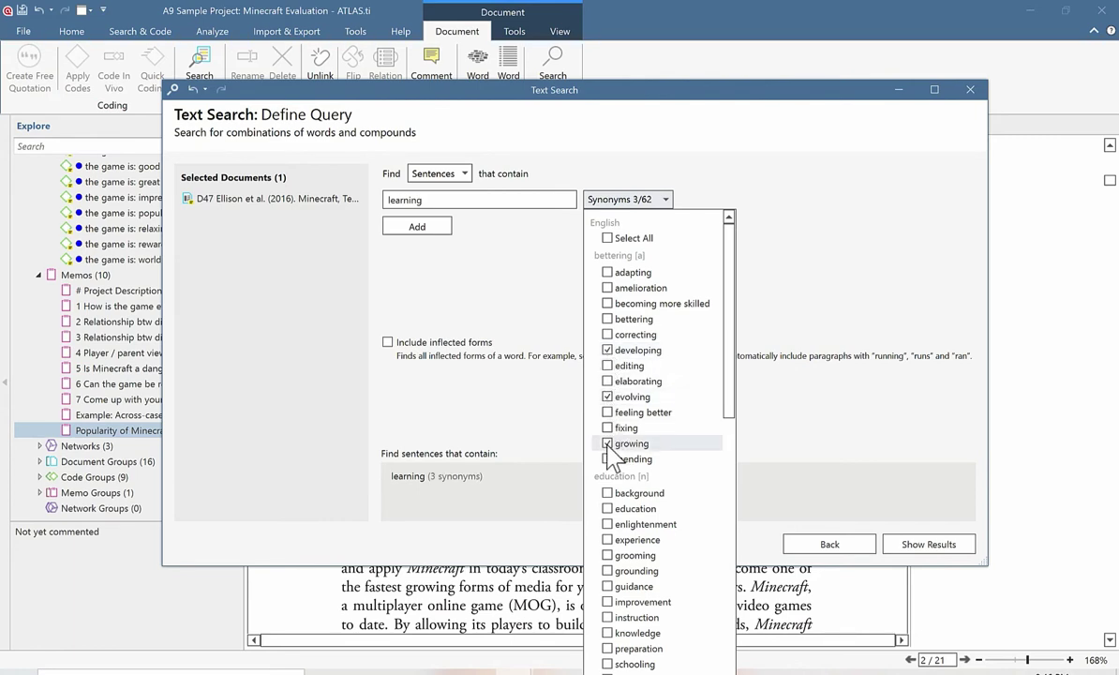
pyautogui.click(607, 508)
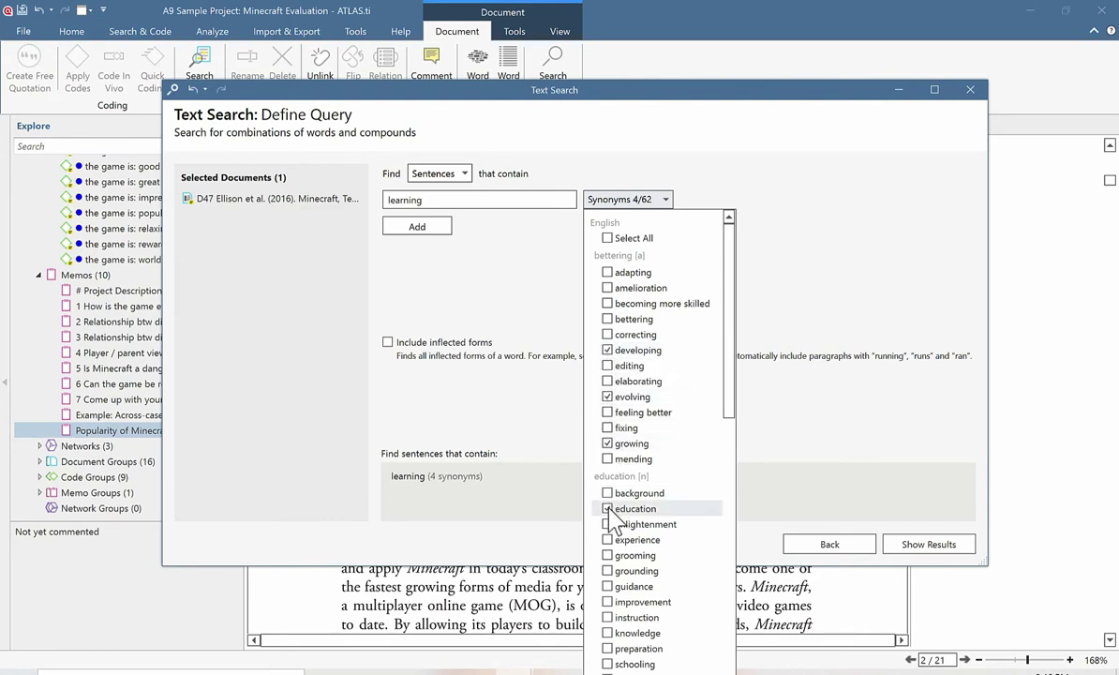
pyautogui.moveTo(729, 279); pyautogui.dragTo(728, 423)
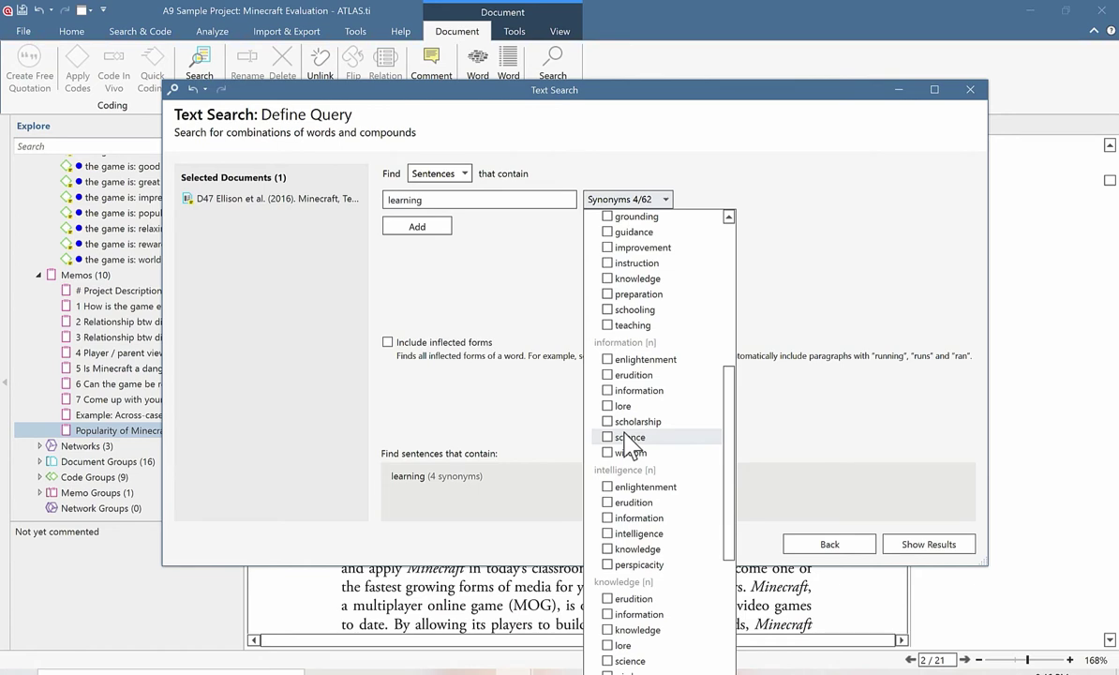
pyautogui.click(427, 228)
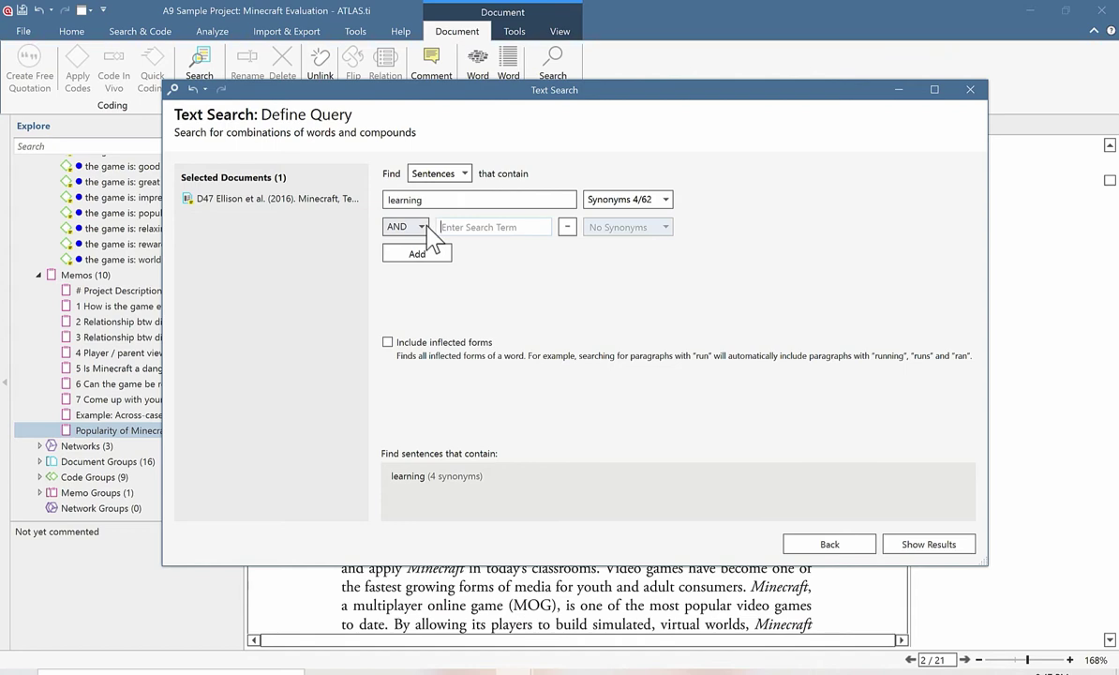
pyautogui.click(422, 227)
pyautogui.click(449, 226)
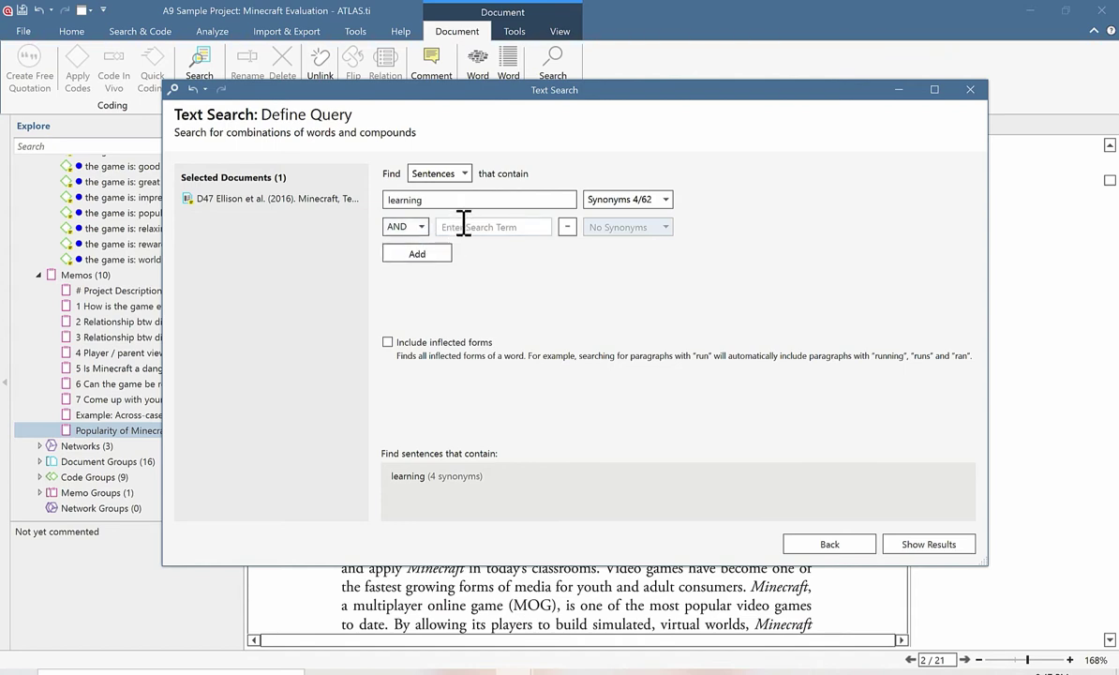
pyautogui.click(420, 227)
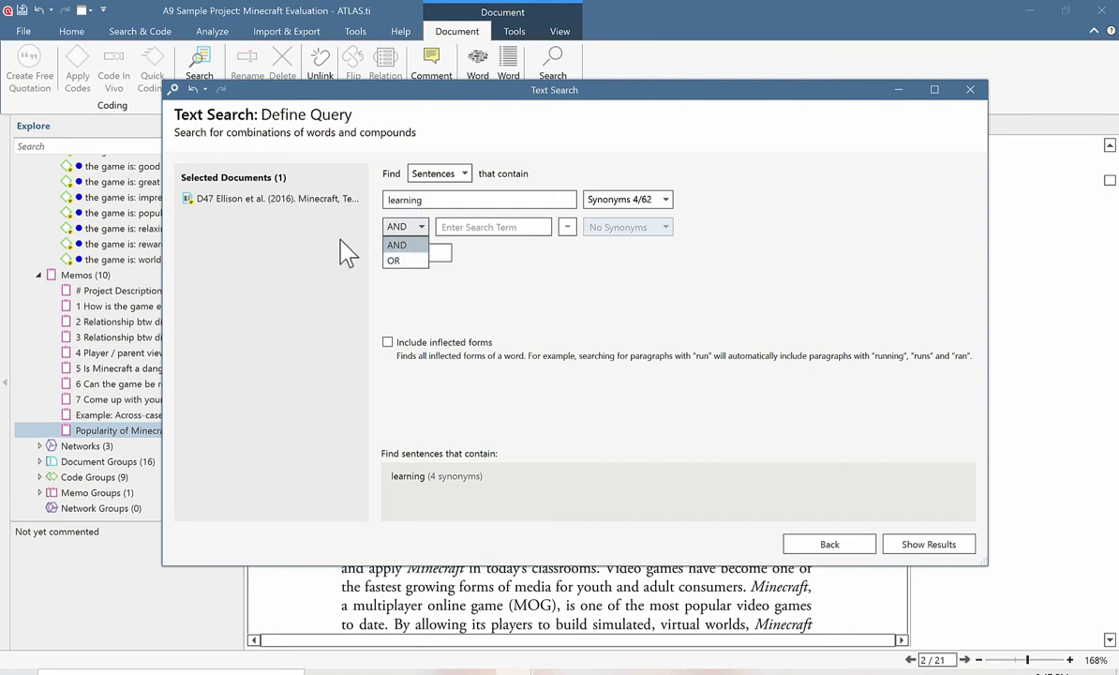
pyautogui.click(418, 245)
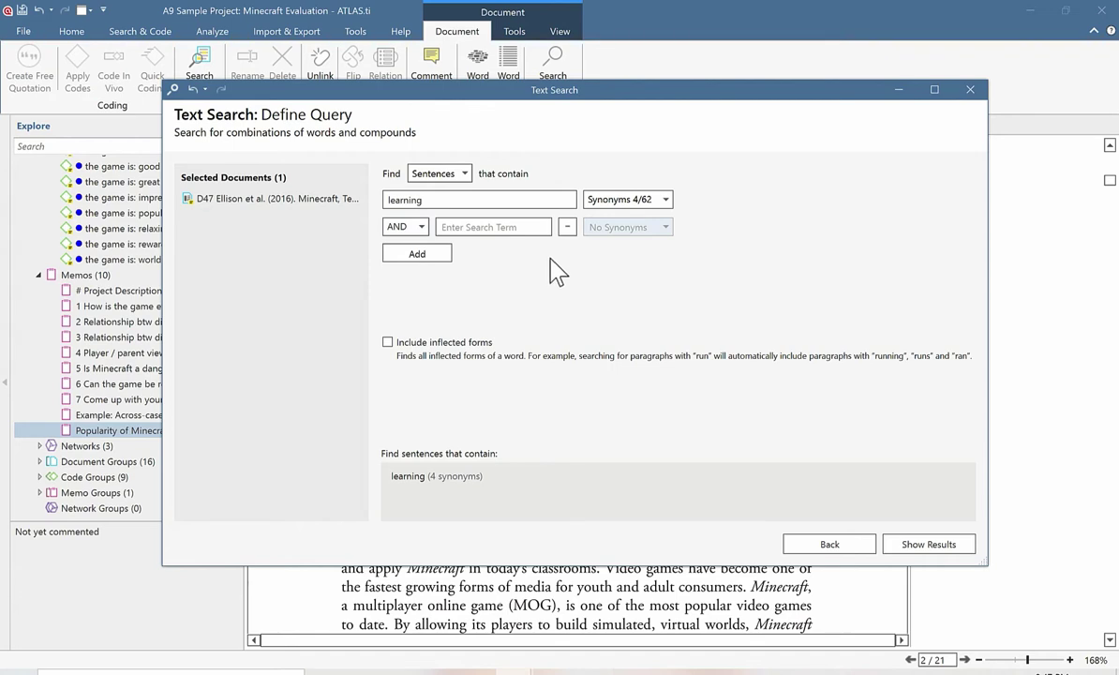
pyautogui.click(567, 226)
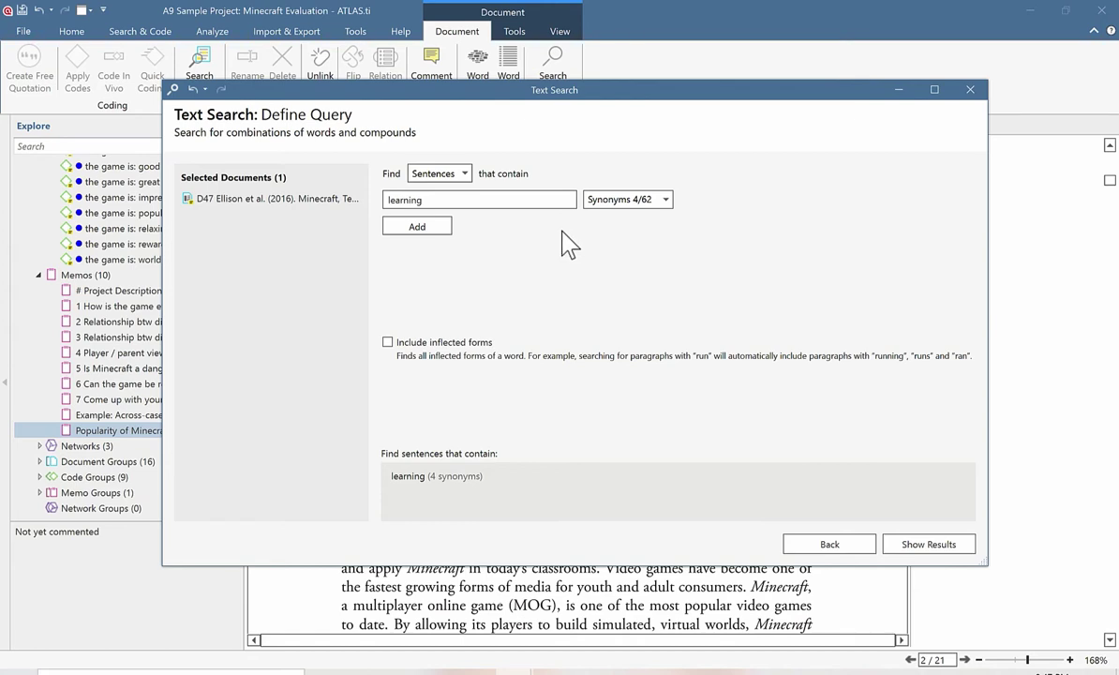
# Step: Include inflected forms in the query and show the matching sentences
pyautogui.click(387, 342)
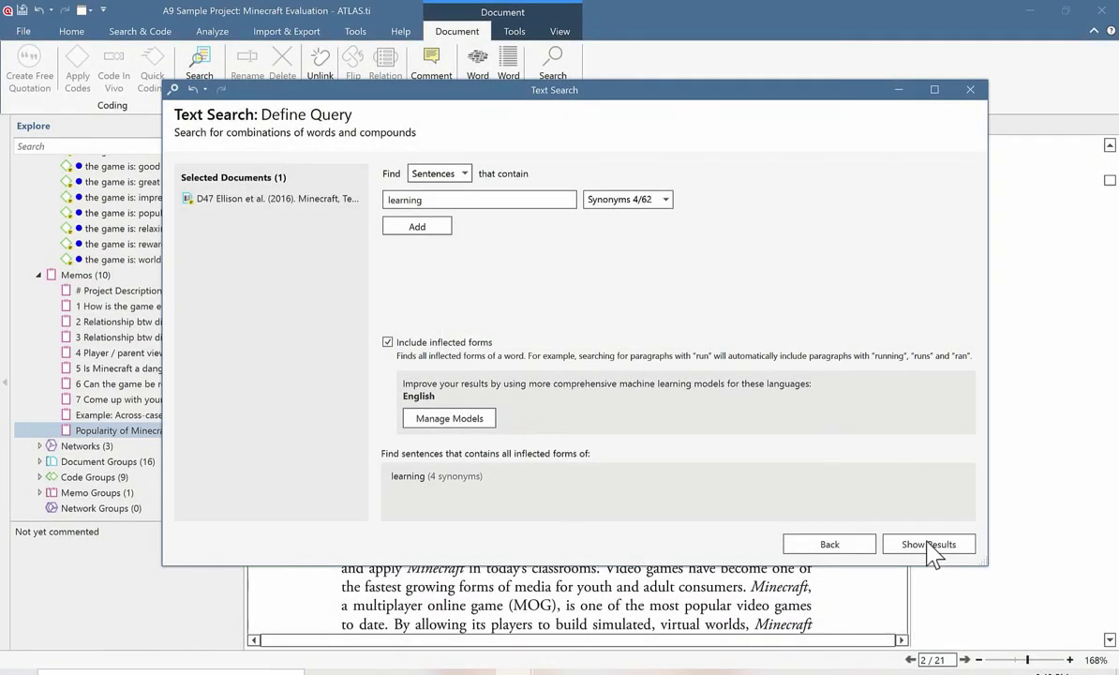
pyautogui.click(927, 544)
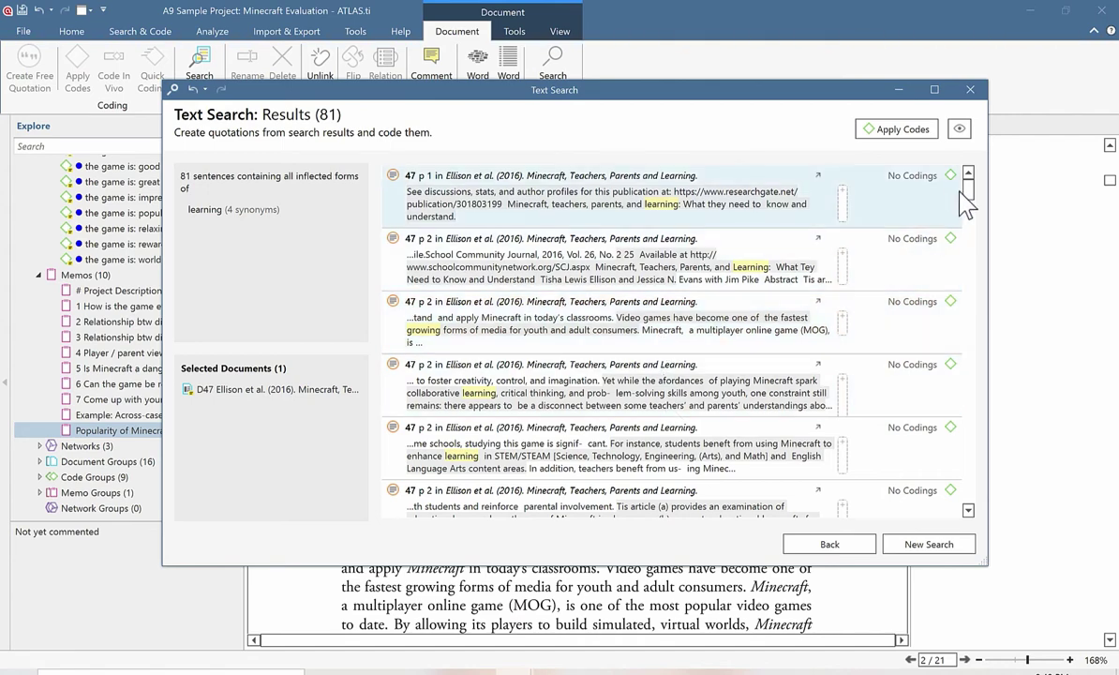
pyautogui.moveTo(967, 203); pyautogui.dragTo(971, 219)
pyautogui.scroll(-4, 972, 230)
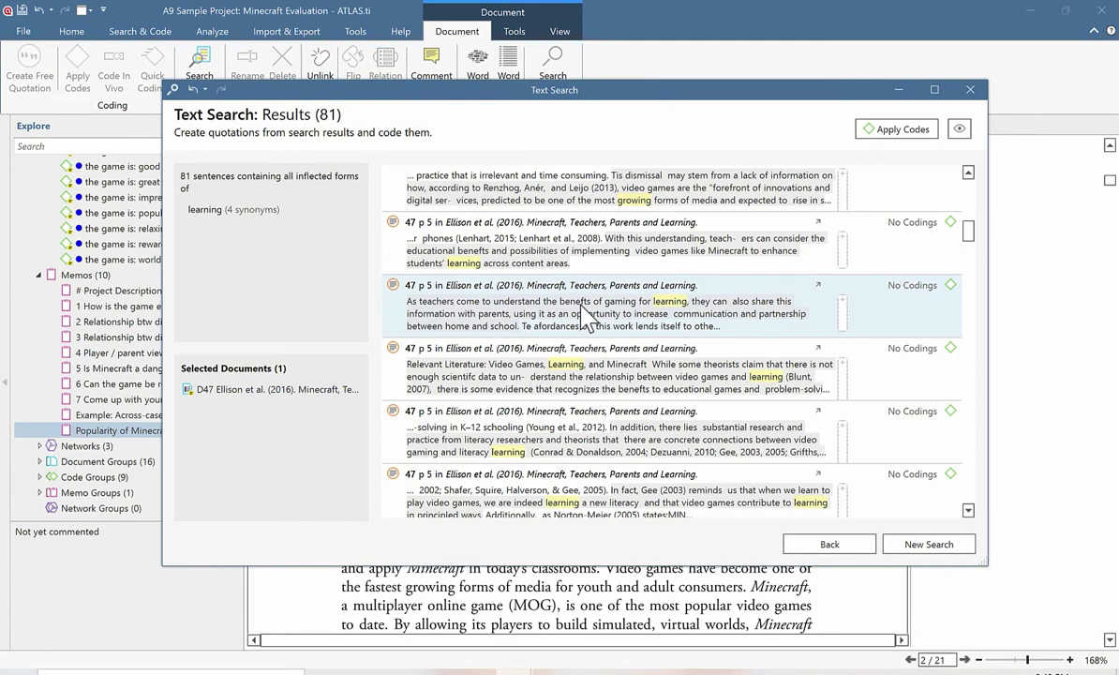
# Step: Code the page 5 result about teachers understanding the benefits of gaming with a new code "Teachers understand benefits for learning"
pyautogui.rightClick(761, 315)
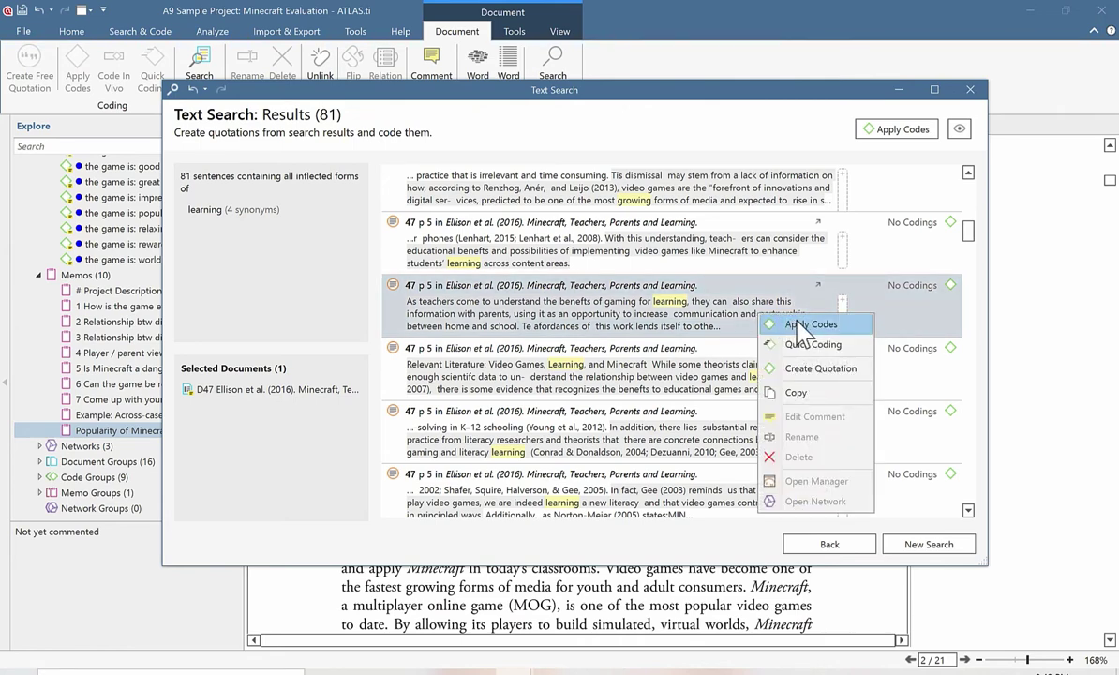
pyautogui.click(806, 304)
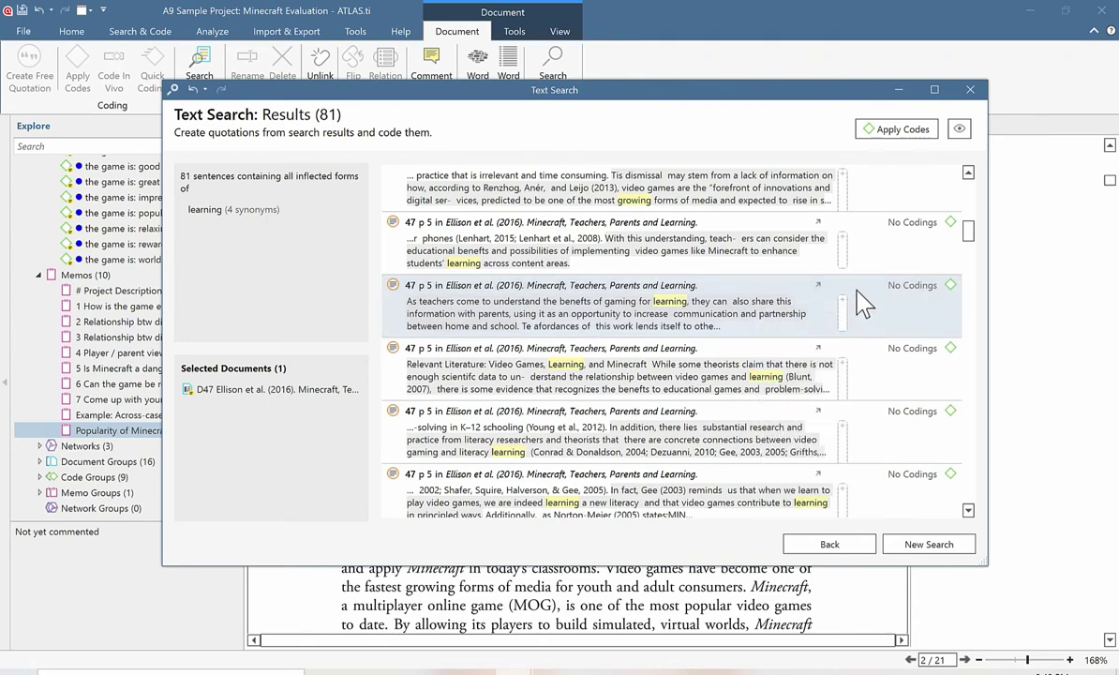
pyautogui.click(952, 287)
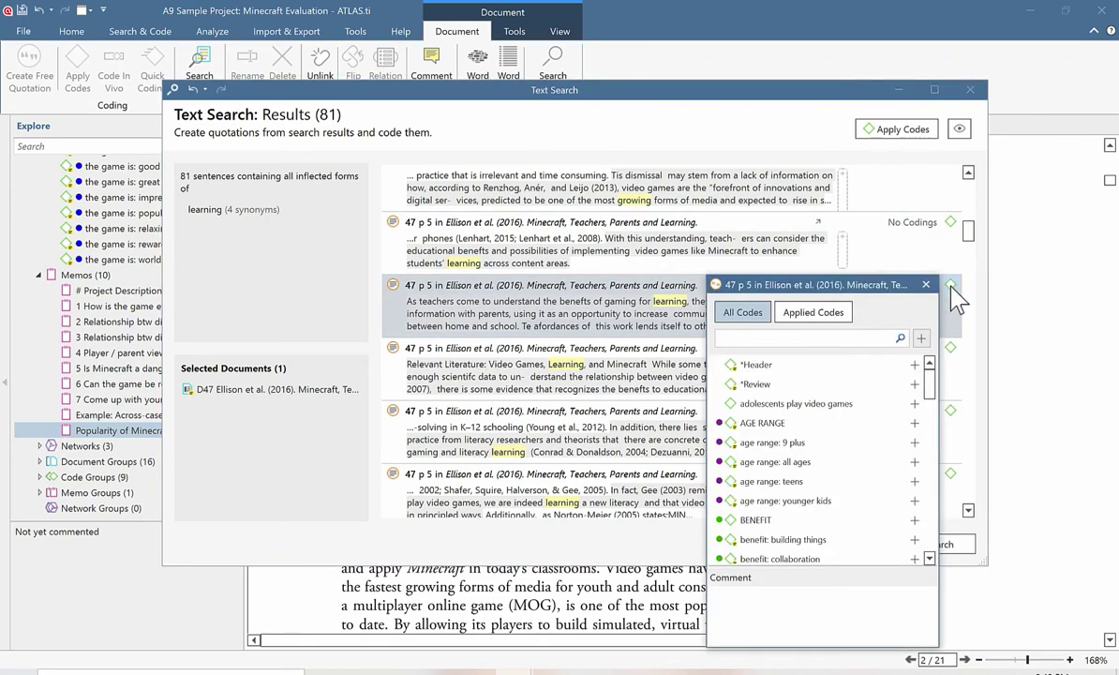
pyautogui.moveTo(778, 284); pyautogui.dragTo(836, 133)
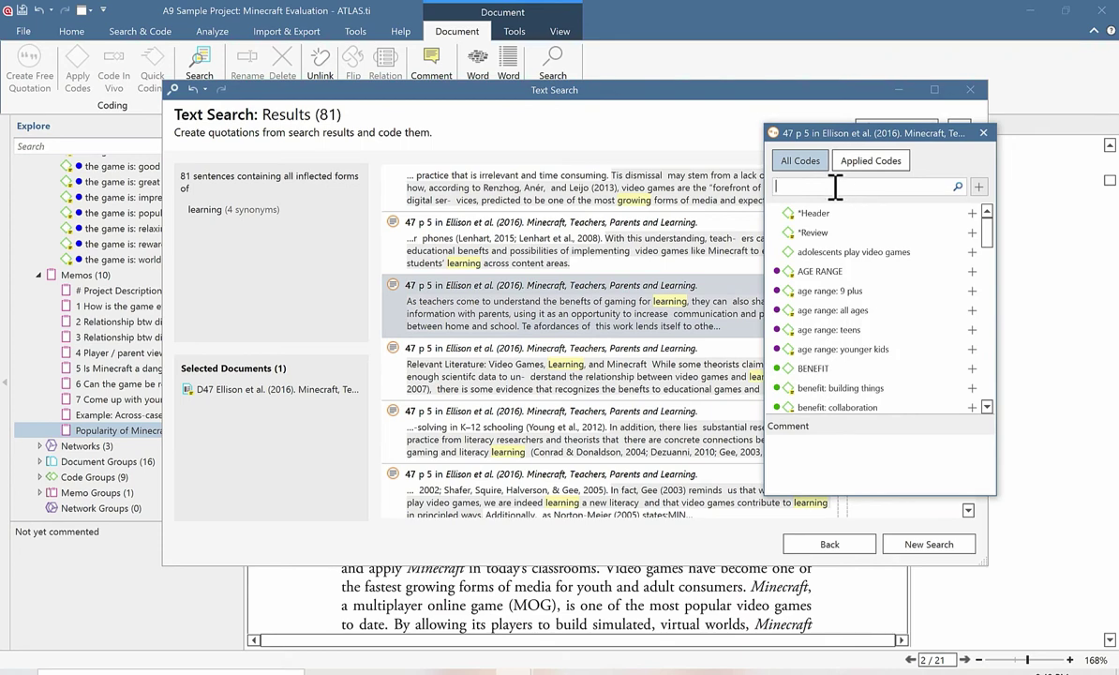
pyautogui.write('Teachers understa')
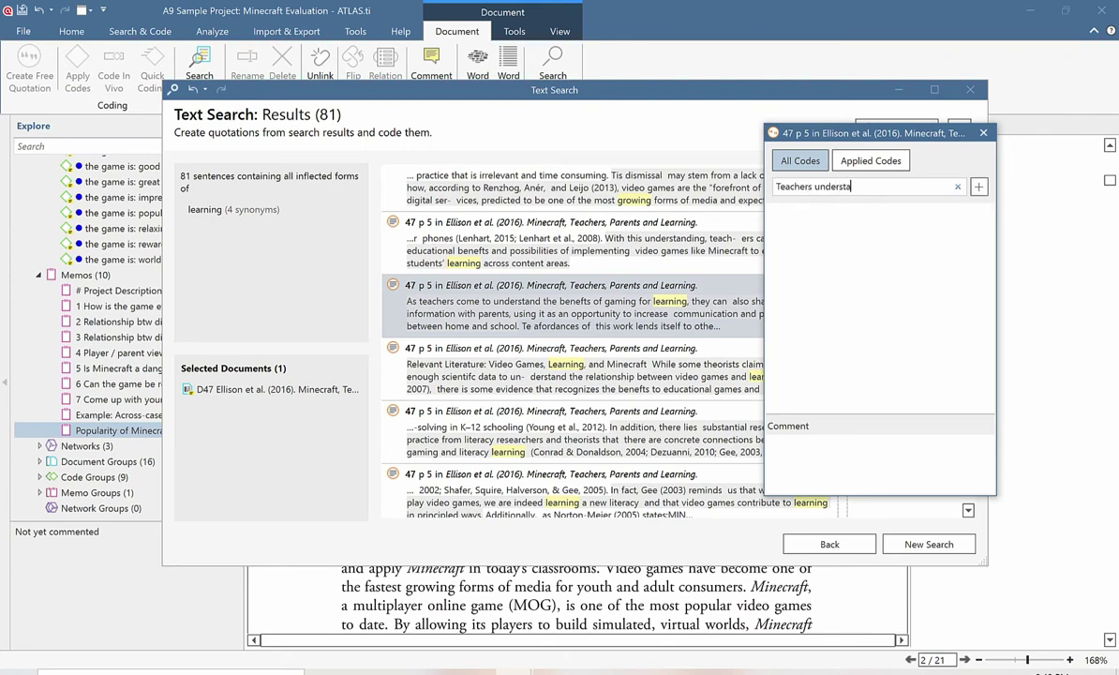
pyautogui.write('nd benefits of')
pyautogui.press('BackSpace')
pyautogui.press('BackSpace')
pyautogui.press('BackSpace')
pyautogui.write('for leran')
pyautogui.write('arning')
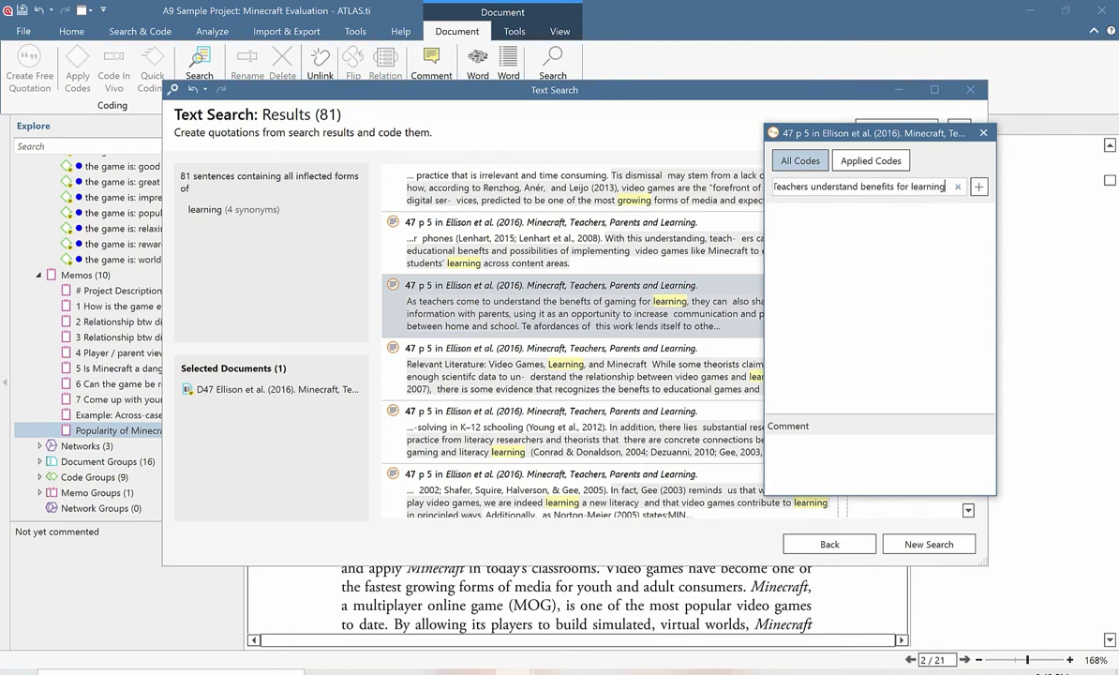
pyautogui.click(978, 187)
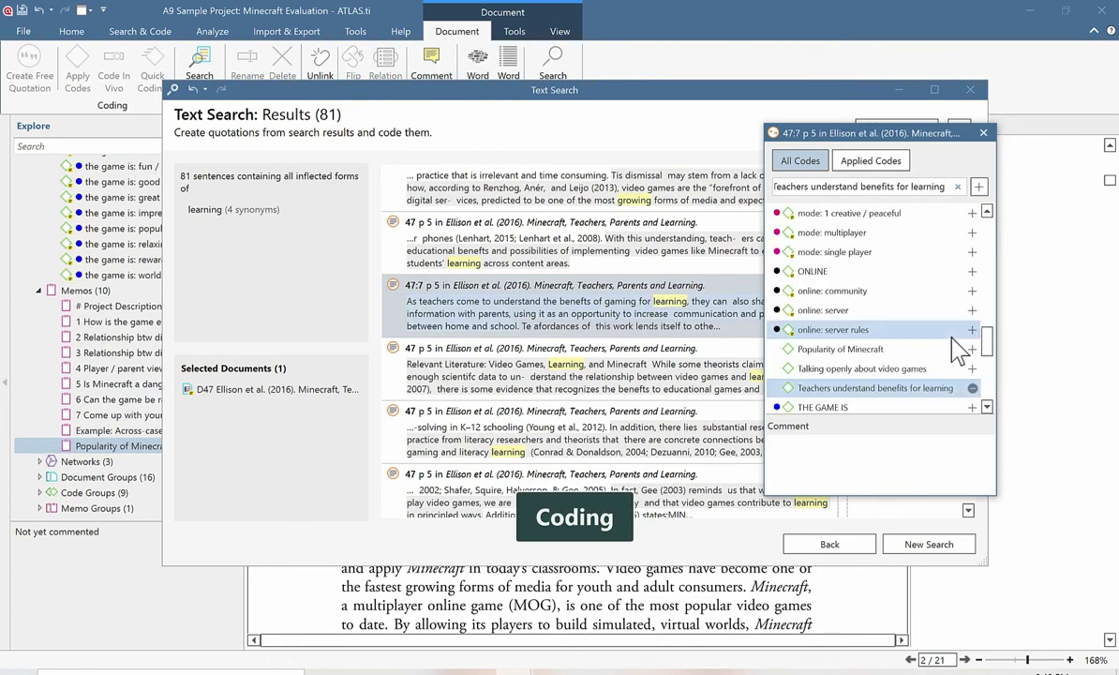
pyautogui.click(983, 132)
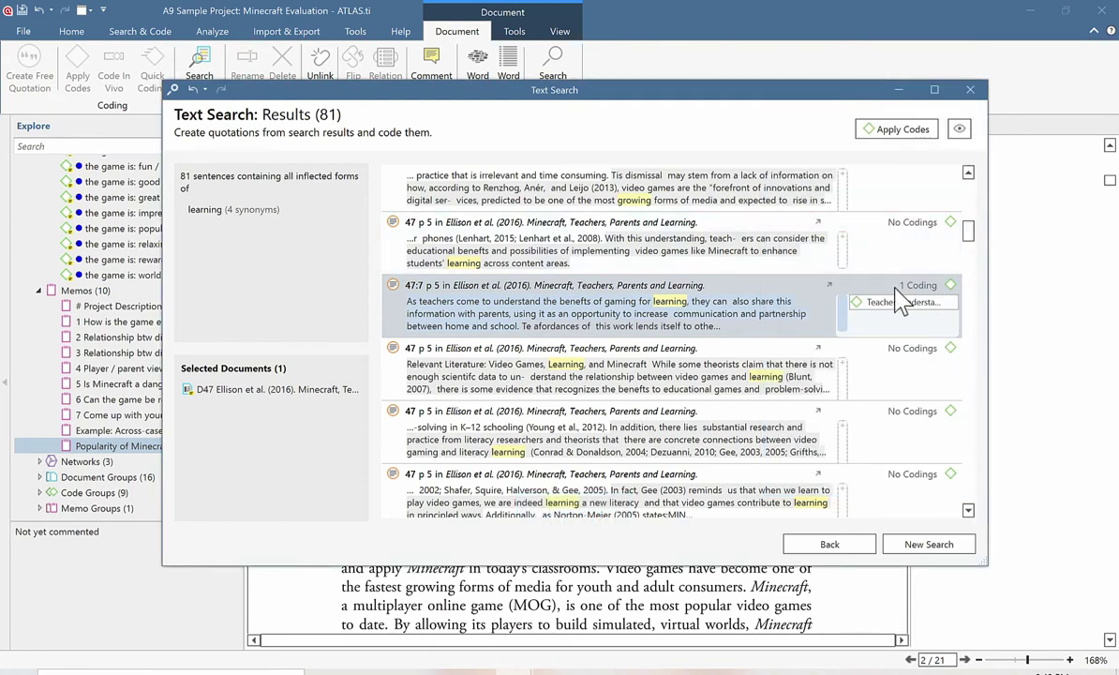
# Step: Select several individual sentences in the search results, and extend the selection to all results
pyautogui.moveTo(971, 236); pyautogui.dragTo(968, 260)
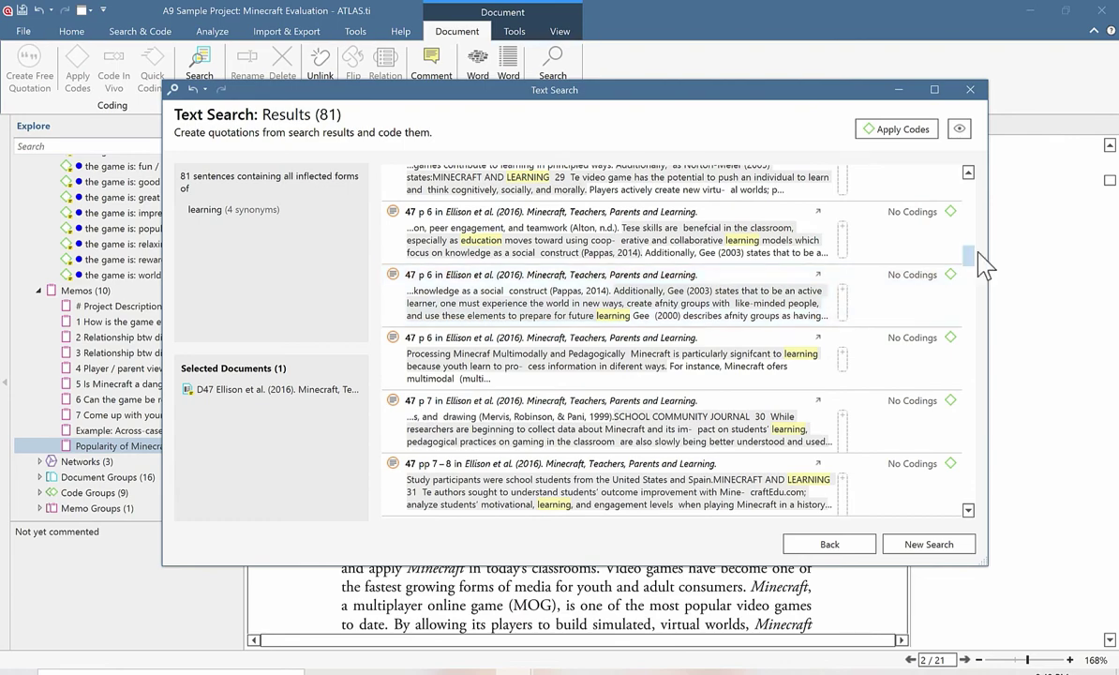
pyautogui.moveTo(969, 249); pyautogui.dragTo(968, 290)
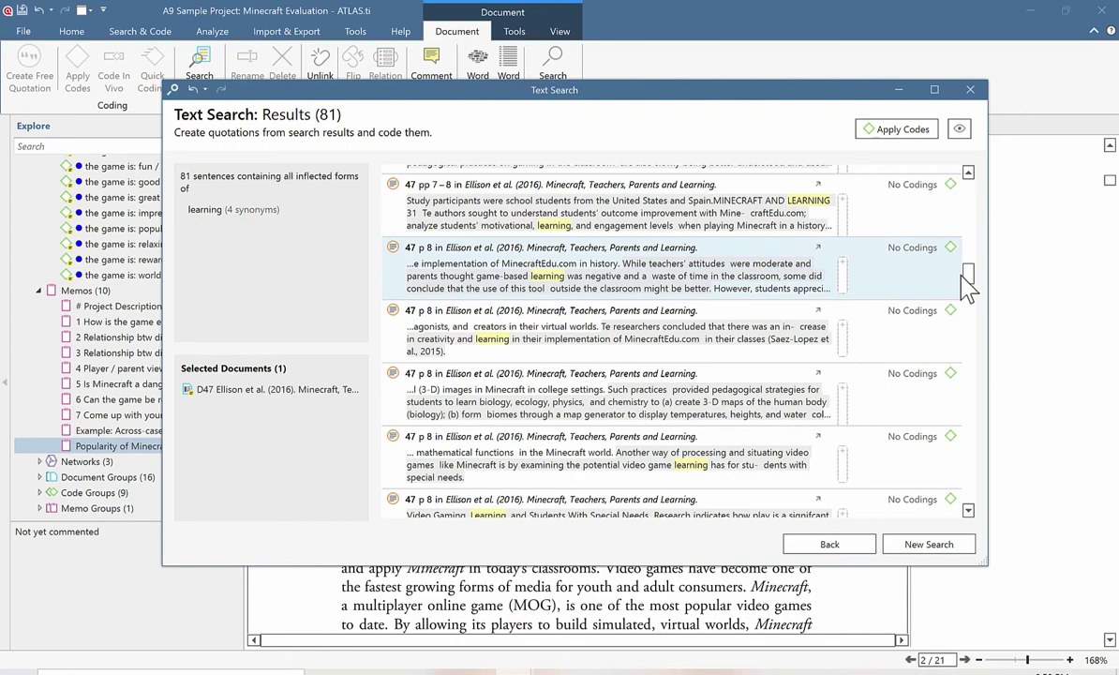
pyautogui.moveTo(968, 274); pyautogui.dragTo(973, 208)
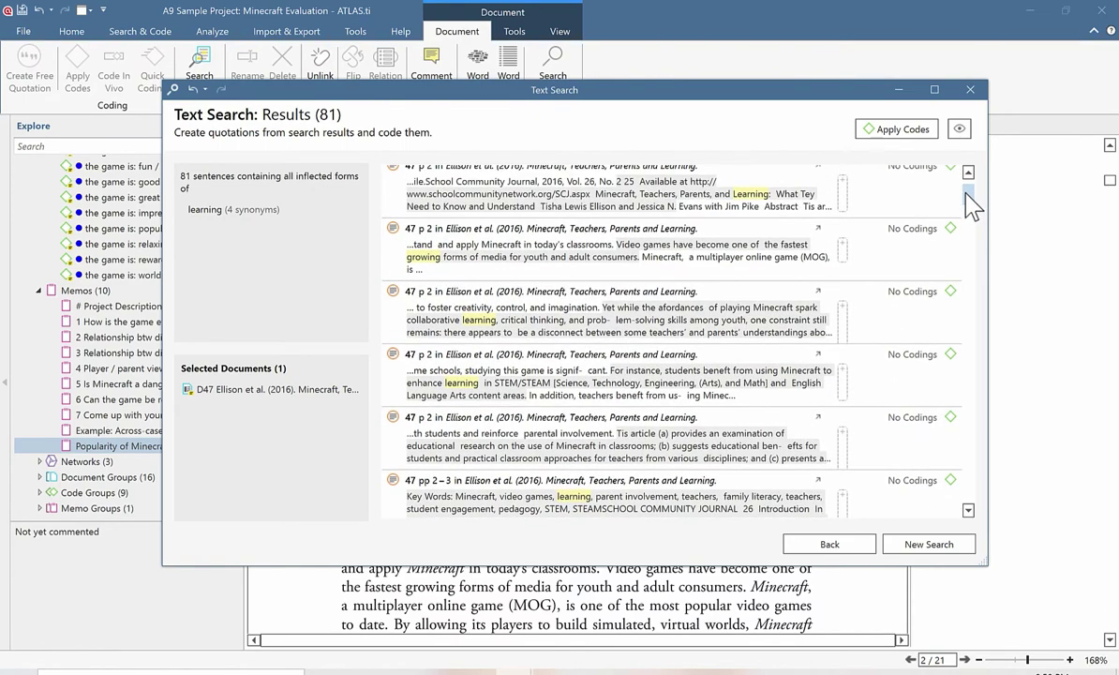
pyautogui.click(517, 302)
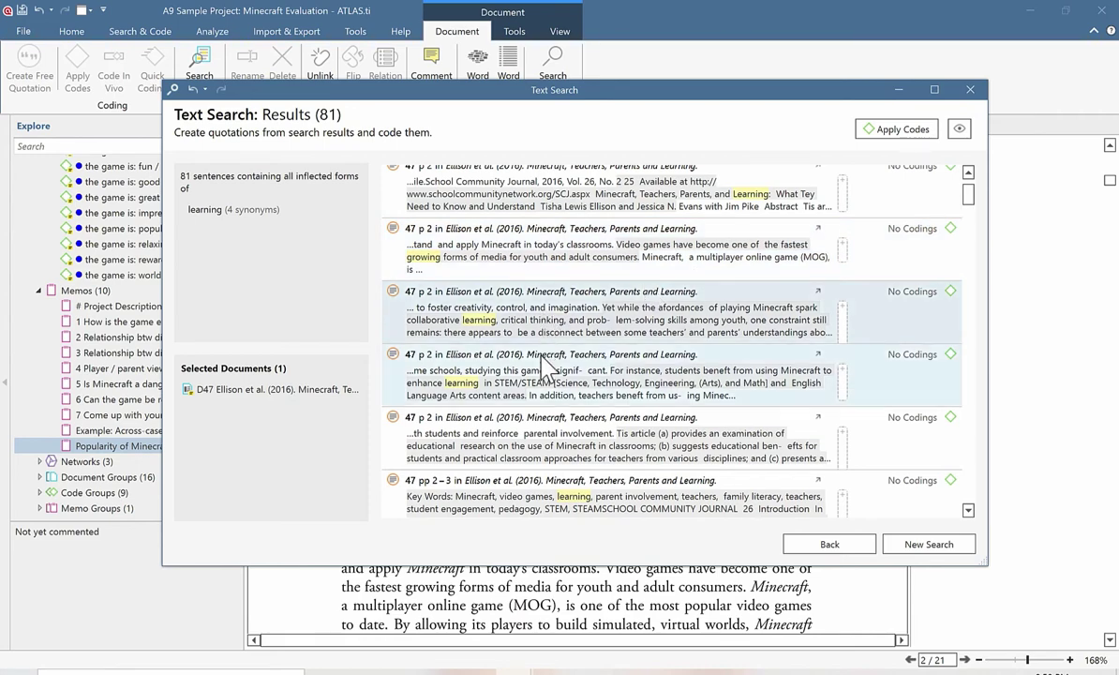
pyautogui.moveTo(512, 374)
pyautogui.mouseDown()
pyautogui.moveTo(545, 353)
pyautogui.moveTo(500, 263)
pyautogui.moveTo(530, 208)
pyautogui.mouseUp()
pyautogui.scroll(-5, 973, 210)
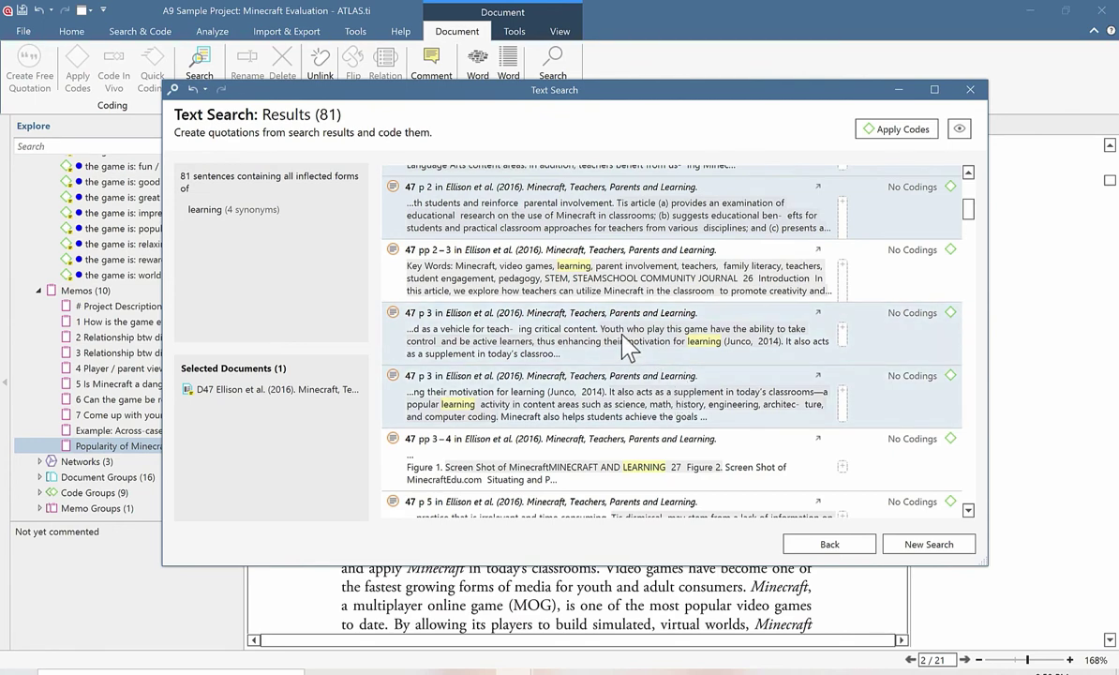
pyautogui.hotkey('ctrl', 'a')
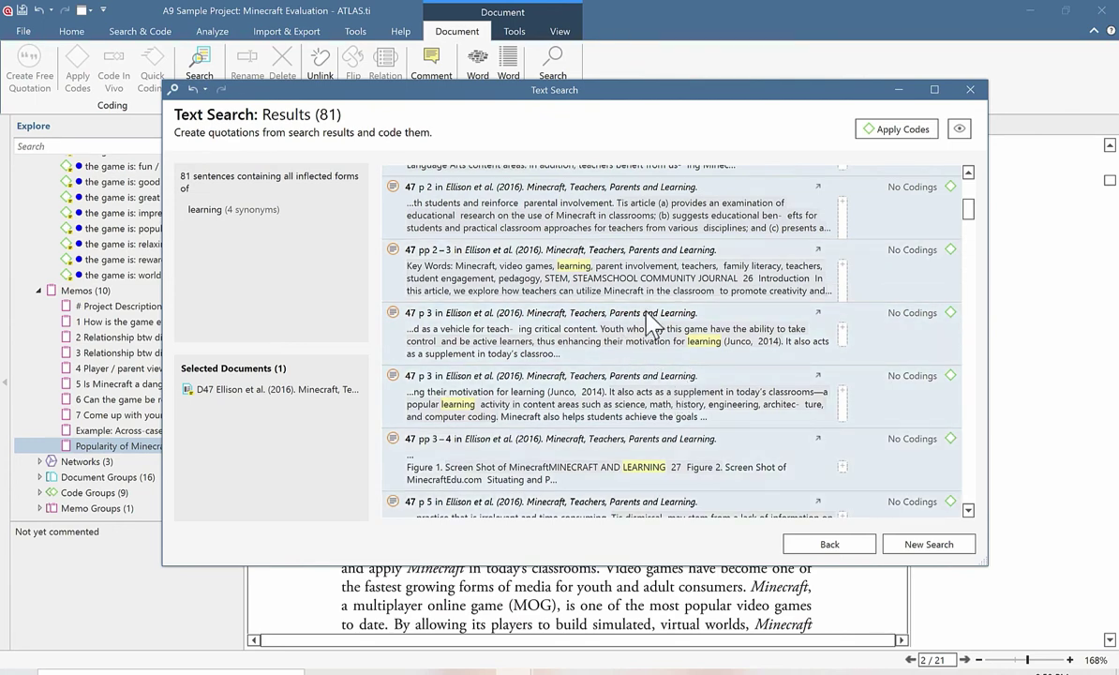
# Step: Apply a new code "Learning" to all selected search results
pyautogui.scroll(6, 646, 327)
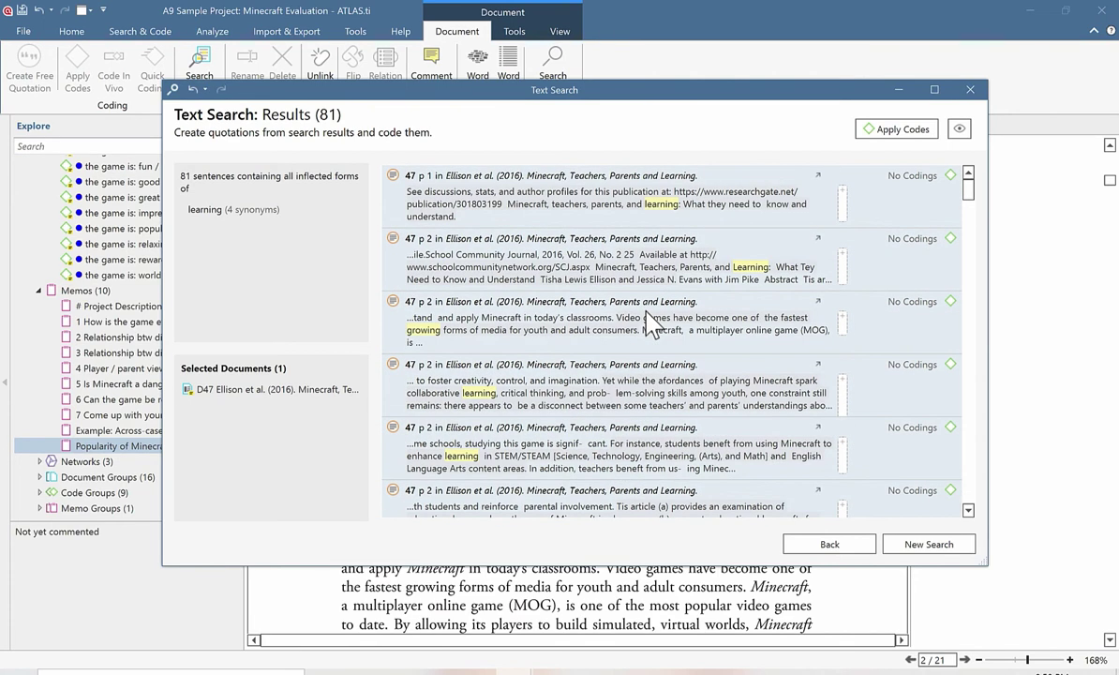
pyautogui.click(888, 131)
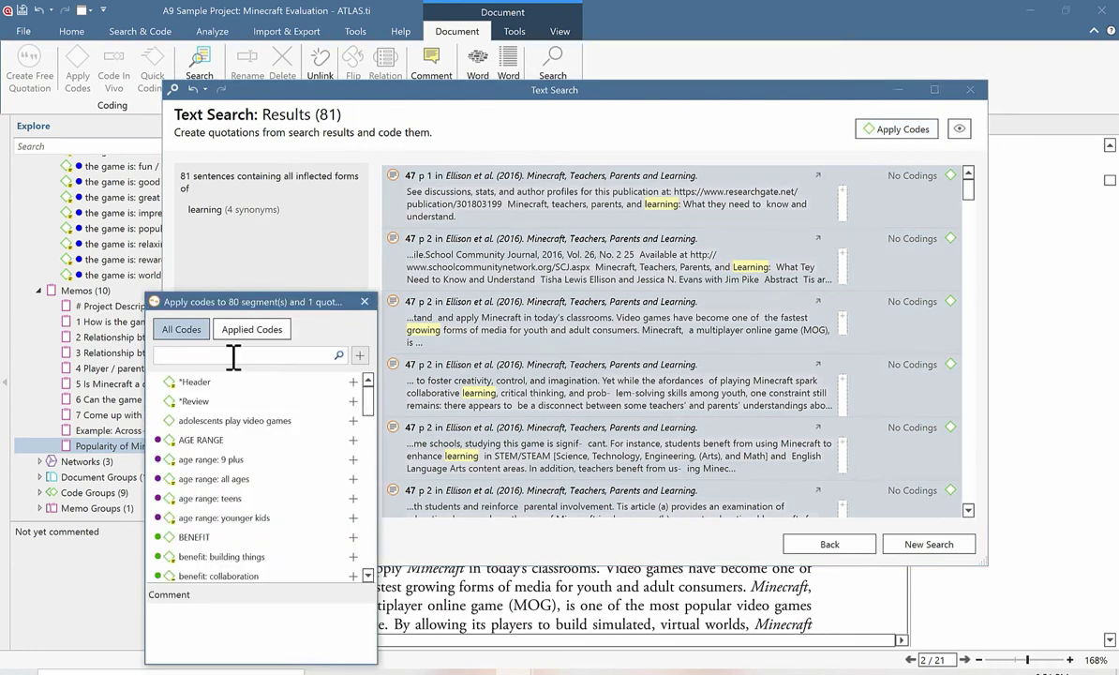
pyautogui.write('Learning')
pyautogui.click(359, 357)
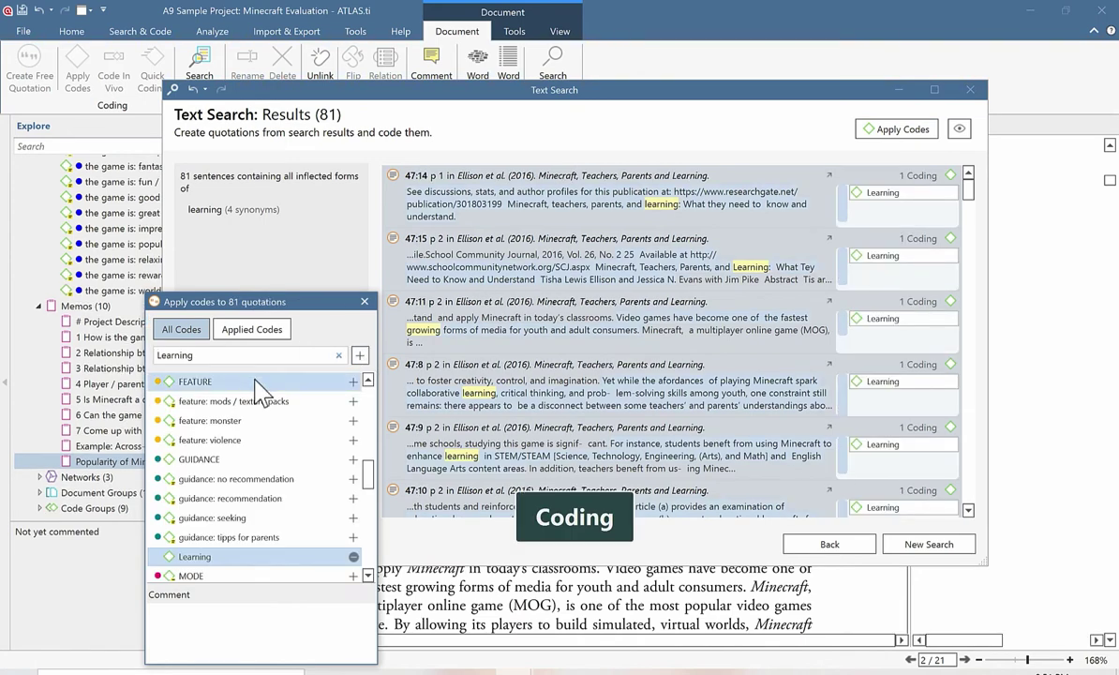
pyautogui.click(365, 302)
# Step: Look through the codings in the results list and replace the multiple selection with a single result
pyautogui.scroll(-5, 866, 431)
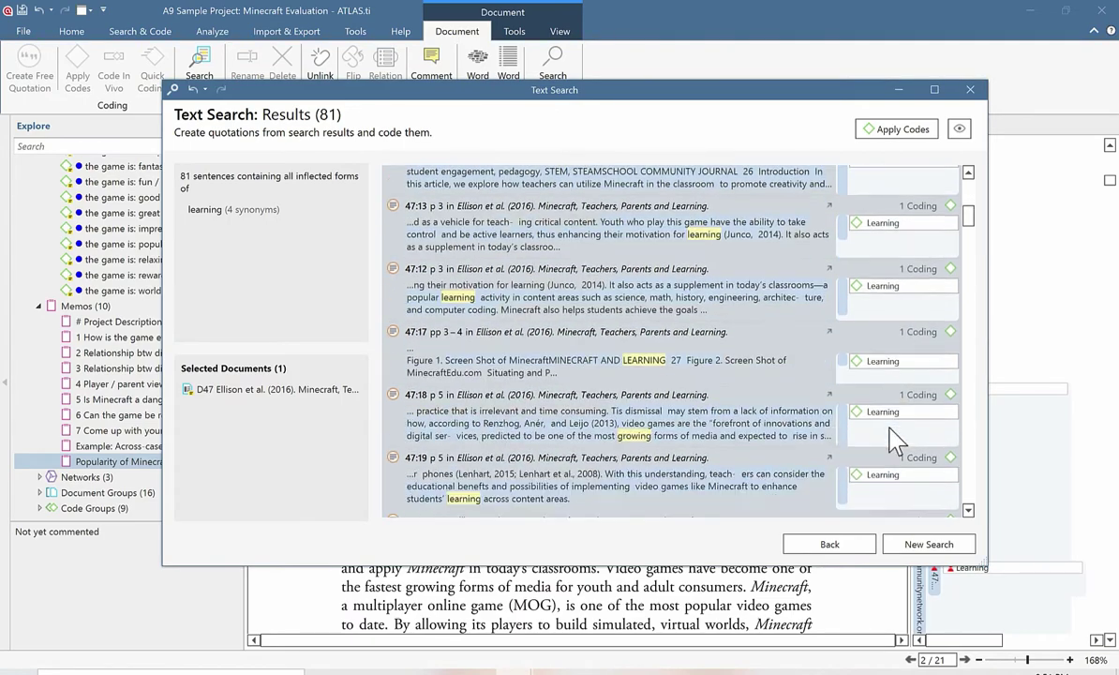
pyautogui.scroll(-4, 890, 436)
pyautogui.scroll(8, 892, 438)
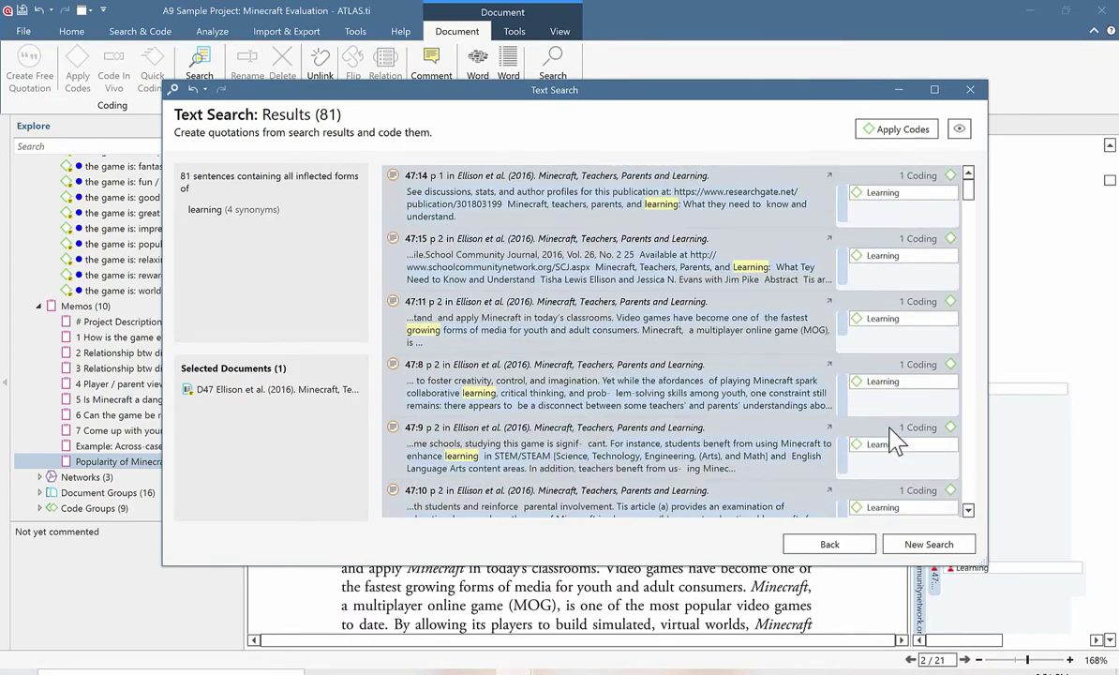
pyautogui.click(722, 474)
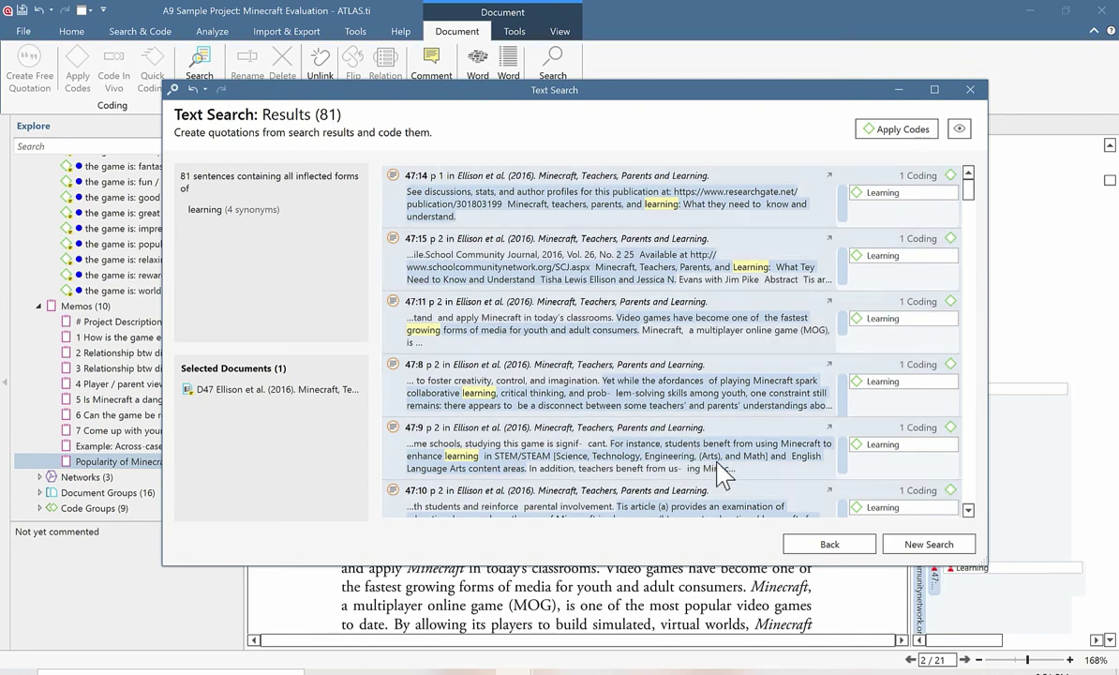
# Step: Go back through the query definition to the document selection, and return to the results without changing any settings
pyautogui.click(823, 547)
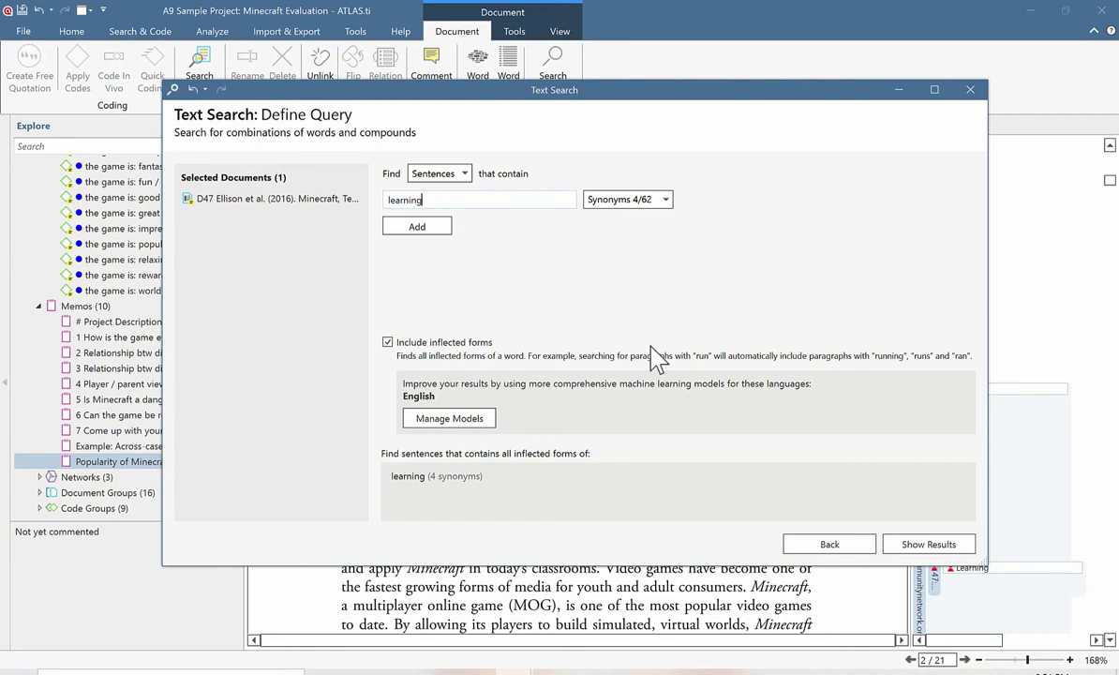
pyautogui.click(837, 549)
pyautogui.click(907, 551)
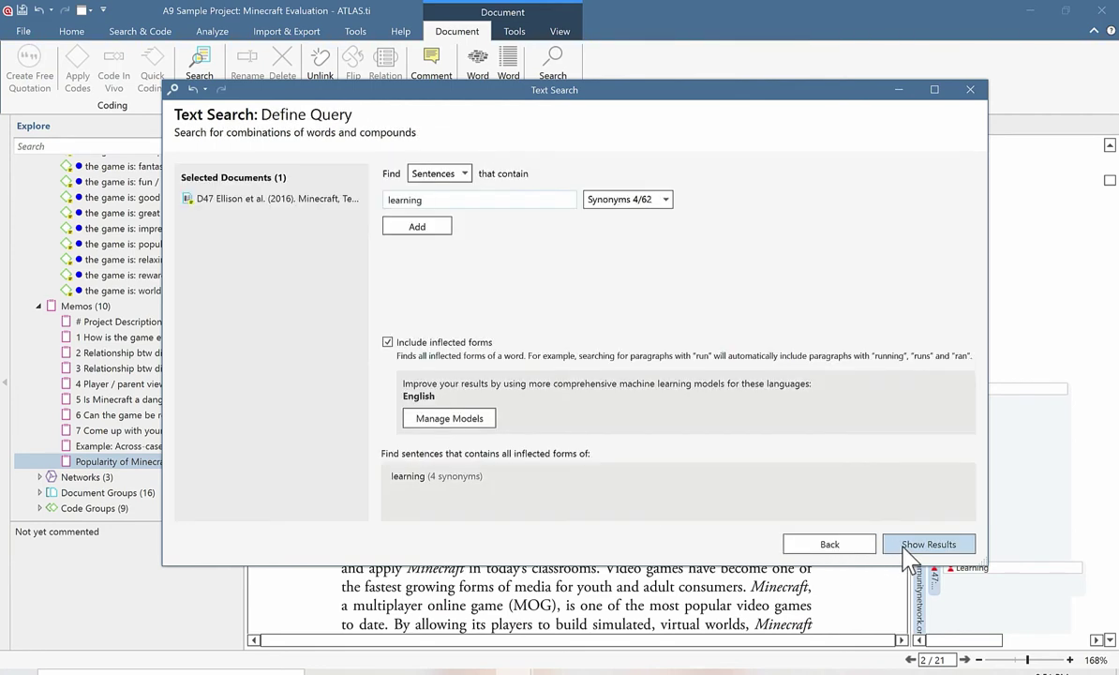
pyautogui.click(907, 547)
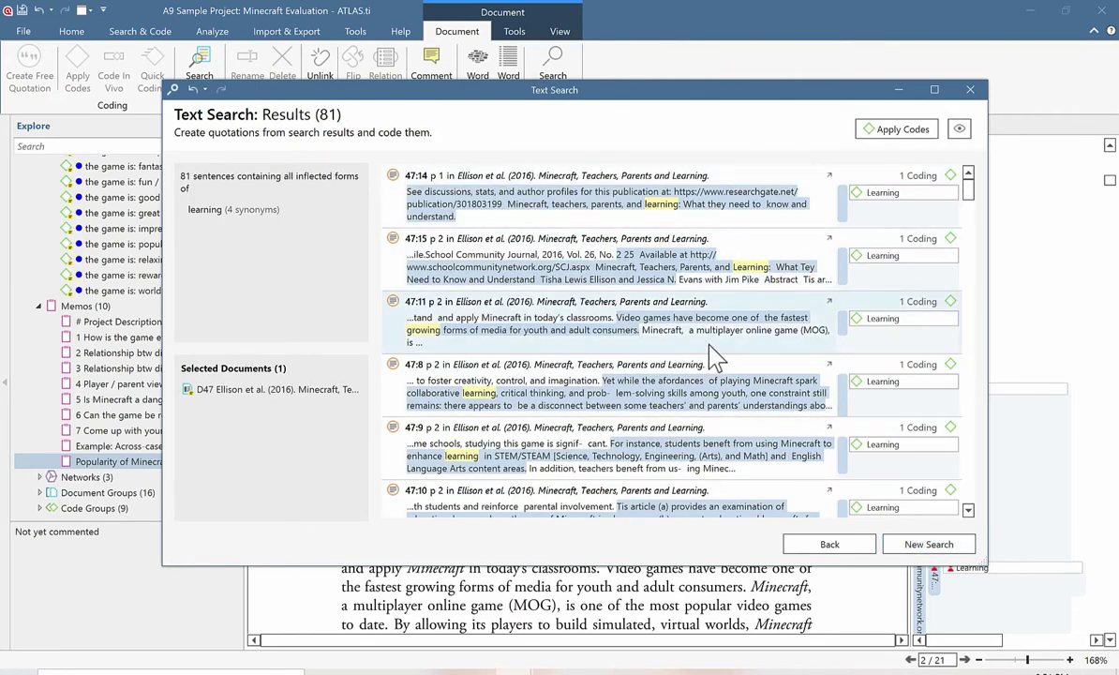
# Step: Close the text search and inspect several quotations coded with "Learning" on page 2 of the article
pyautogui.click(969, 90)
pyautogui.scroll(-2, 790, 413)
pyautogui.scroll(-5, 790, 413)
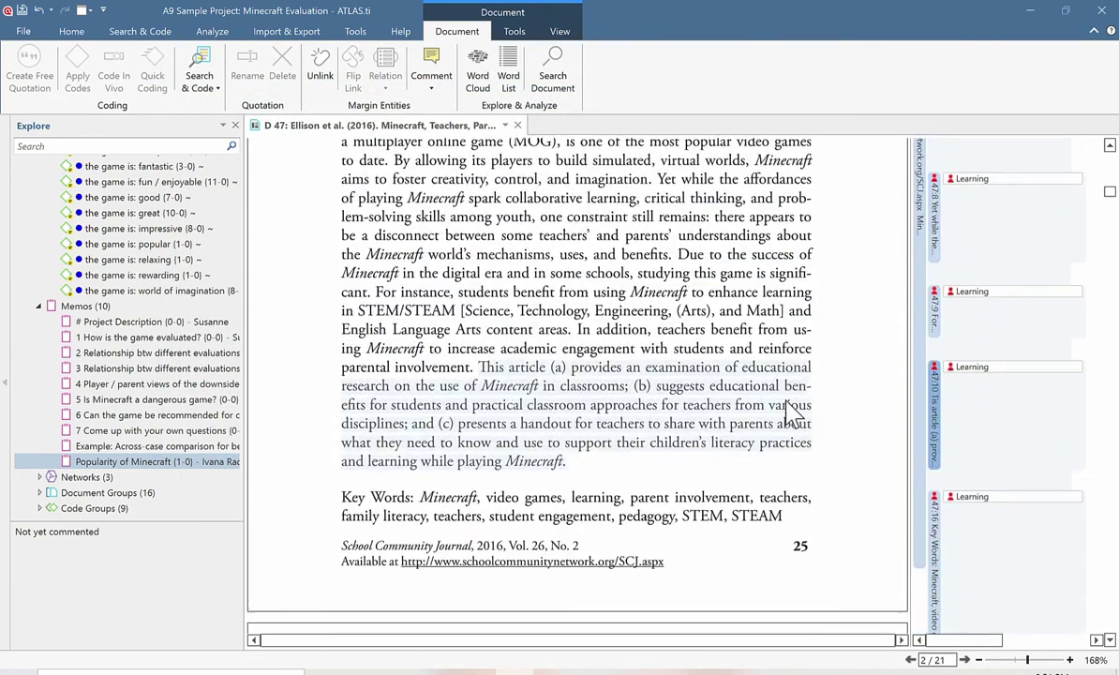
pyautogui.click(936, 296)
pyautogui.click(935, 211)
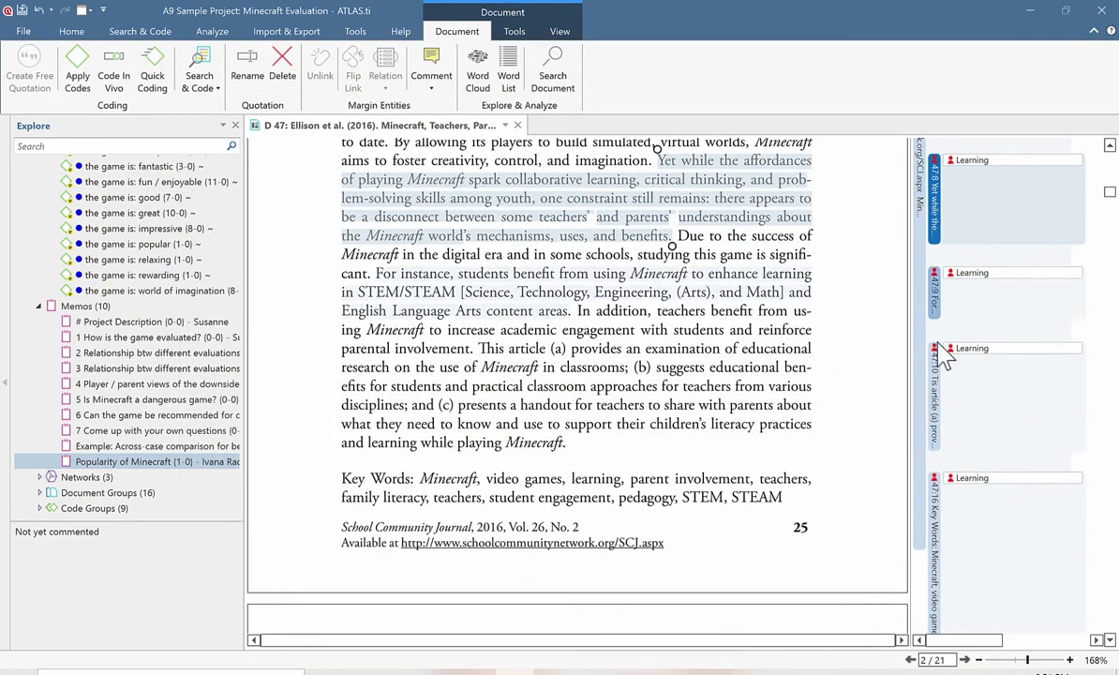
pyautogui.click(938, 393)
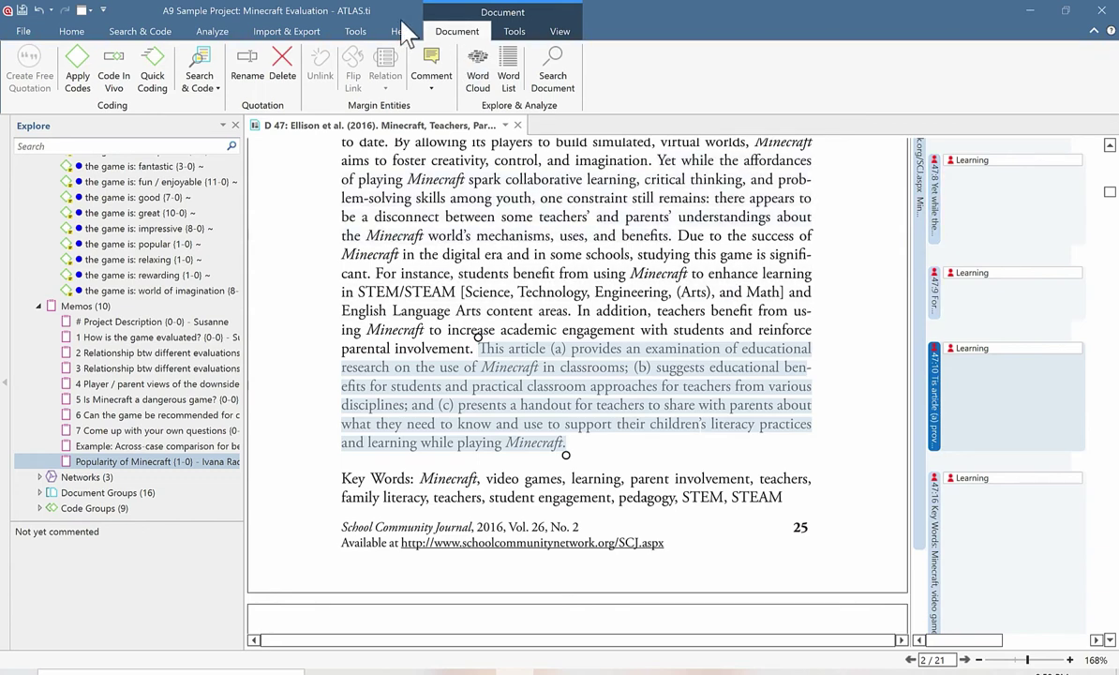
# Step: Start Named Entity Recognition and add documents Case 12, Case 1, Case 2 and Case 3 to the selected article
pyautogui.click(201, 87)
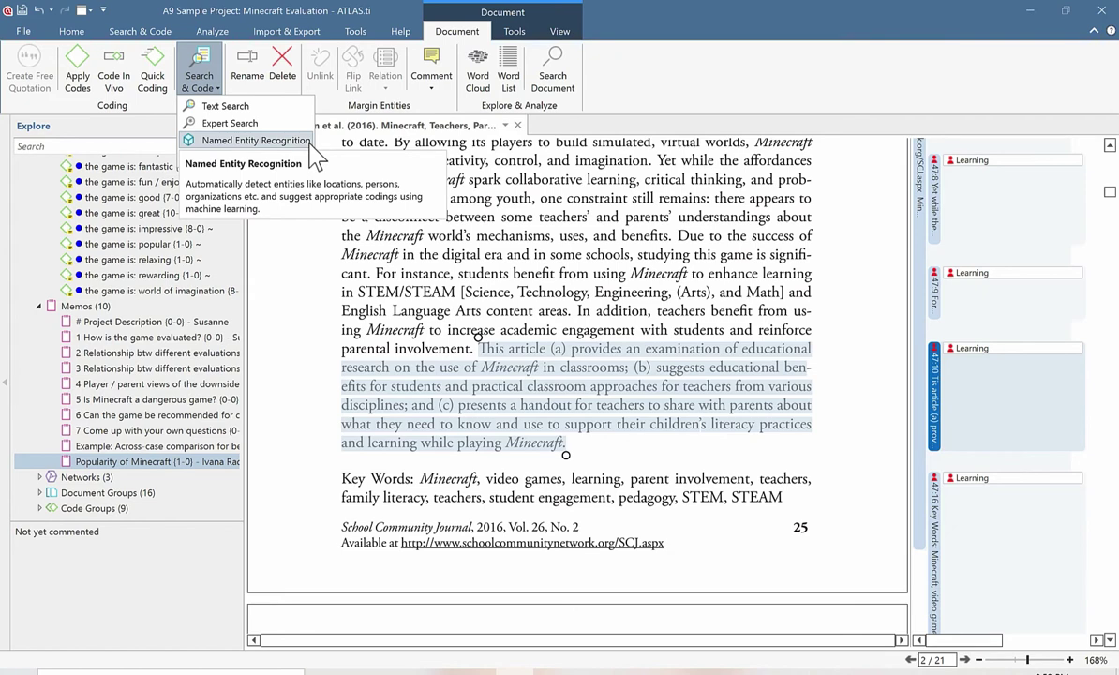
pyautogui.click(254, 139)
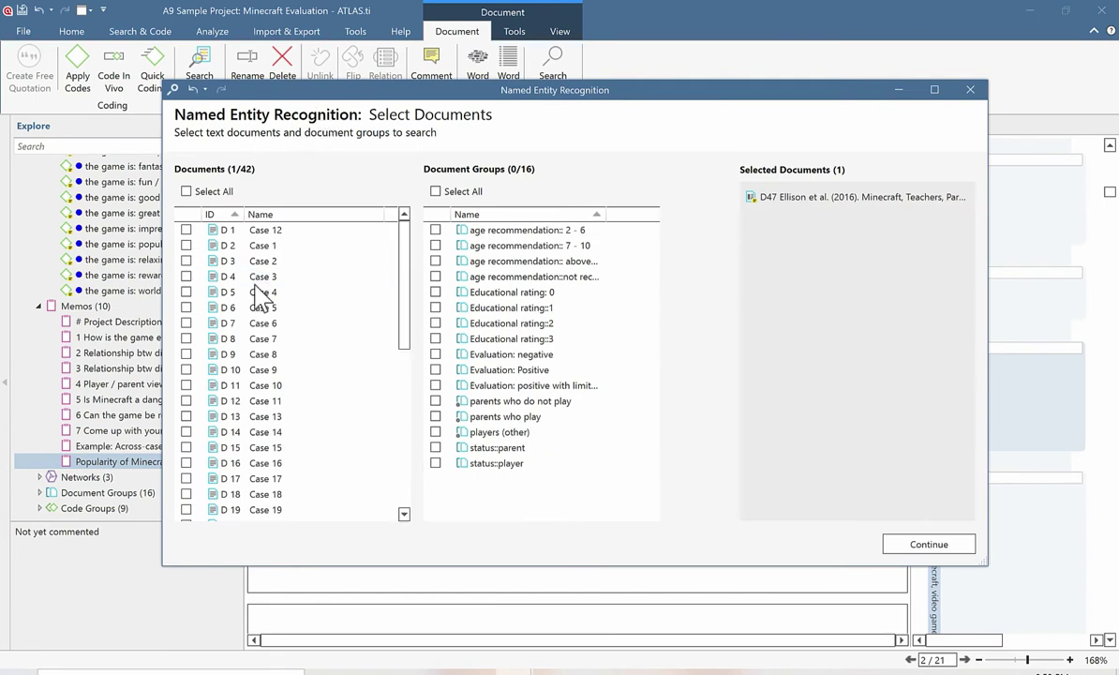
pyautogui.scroll(-4, 260, 295)
pyautogui.scroll(4, 261, 295)
pyautogui.click(186, 229)
pyautogui.click(185, 245)
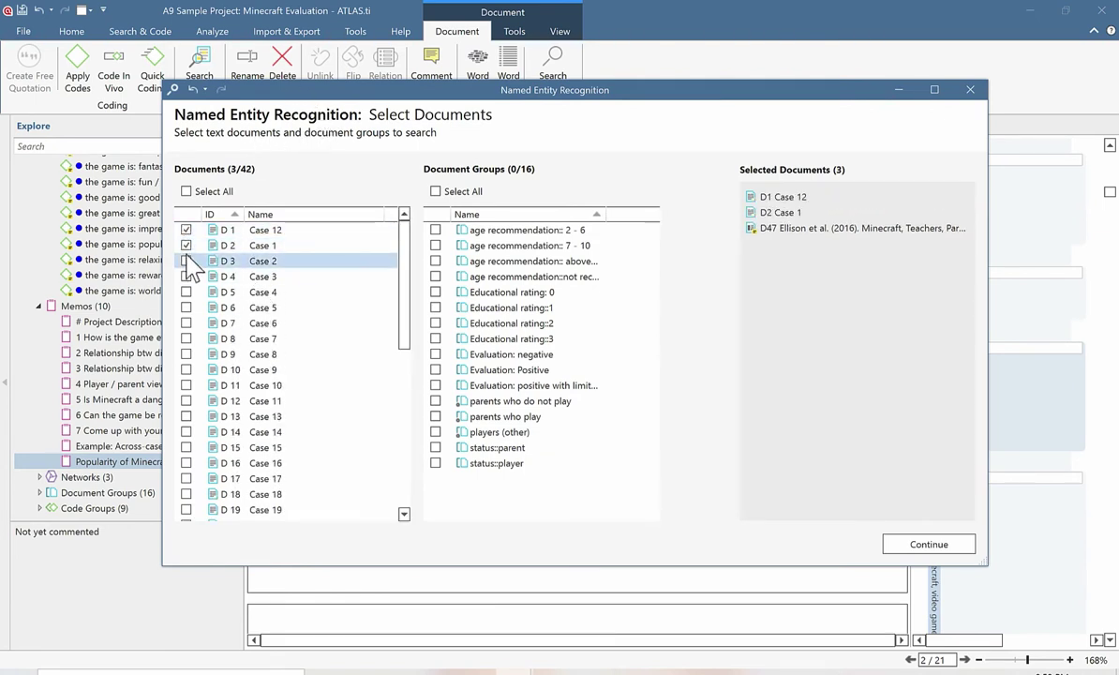
pyautogui.click(185, 261)
pyautogui.click(186, 277)
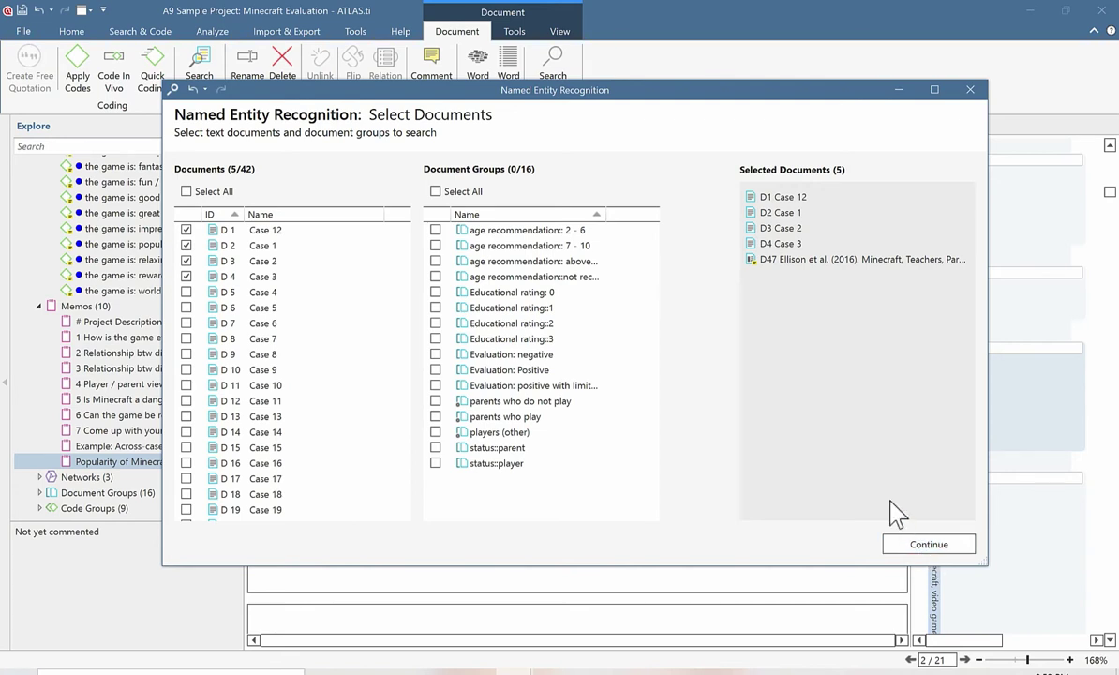
pyautogui.click(902, 548)
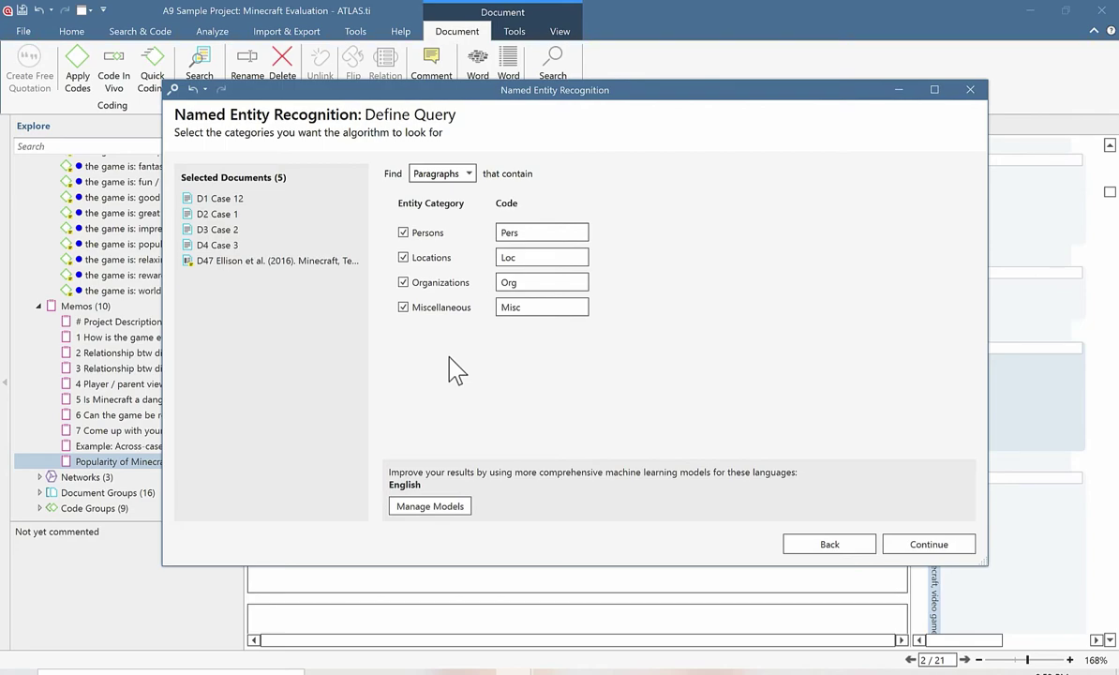
# Step: Search paragraphs for all four entity categories, list only the Person entities, and widen the Entity column
pyautogui.click(923, 551)
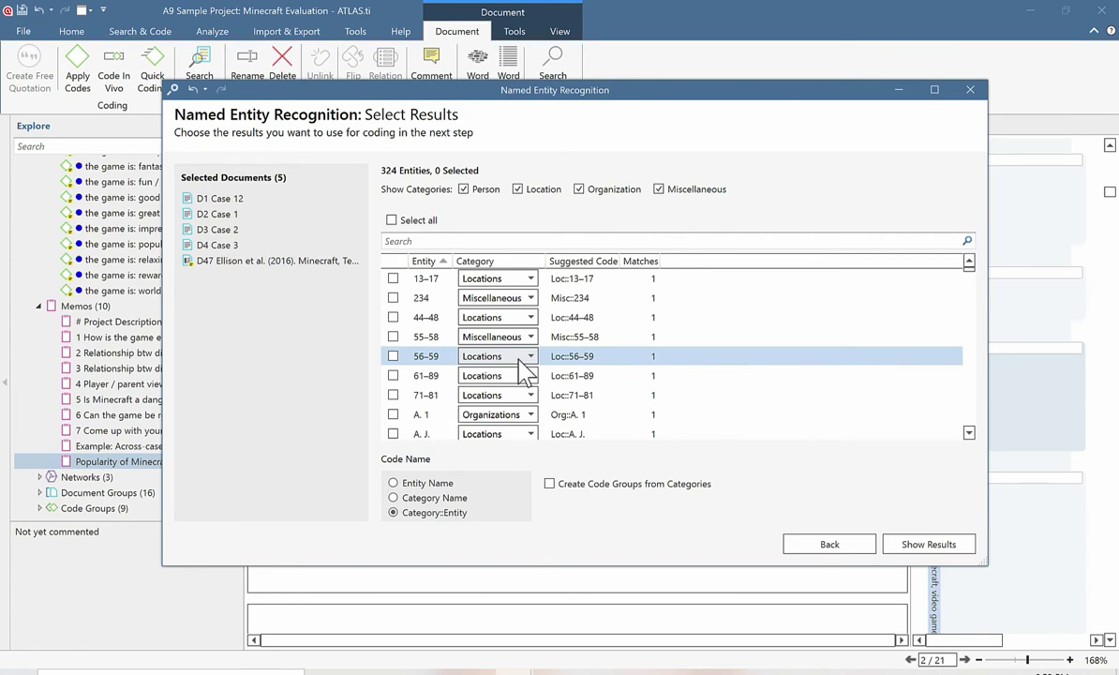
pyautogui.click(517, 189)
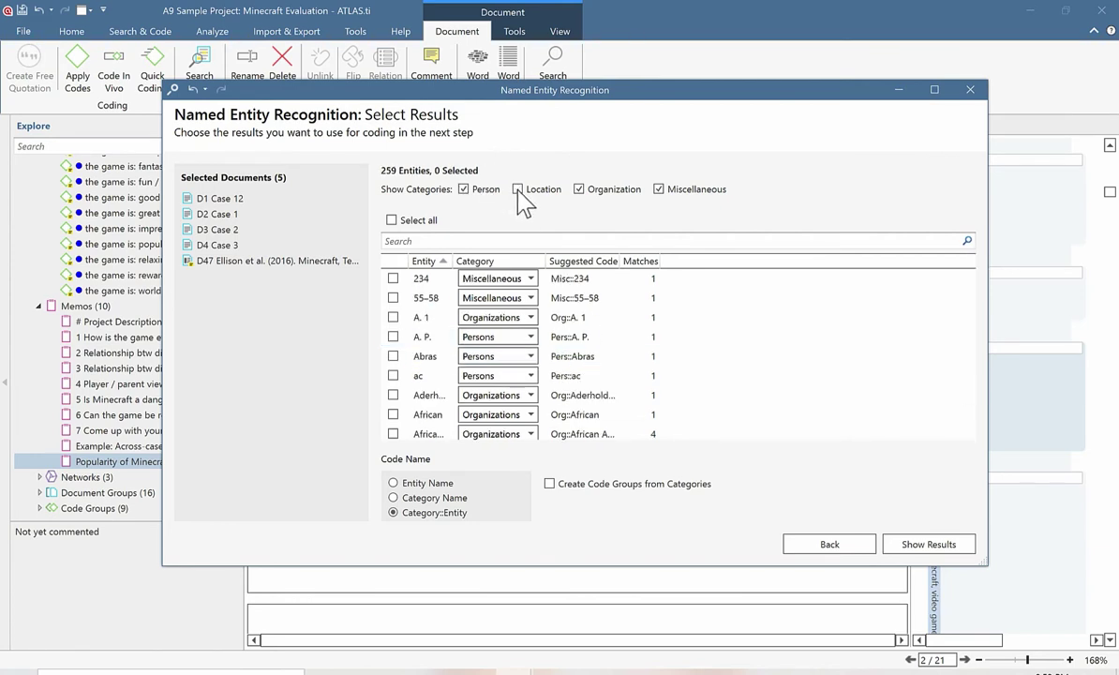
pyautogui.click(579, 190)
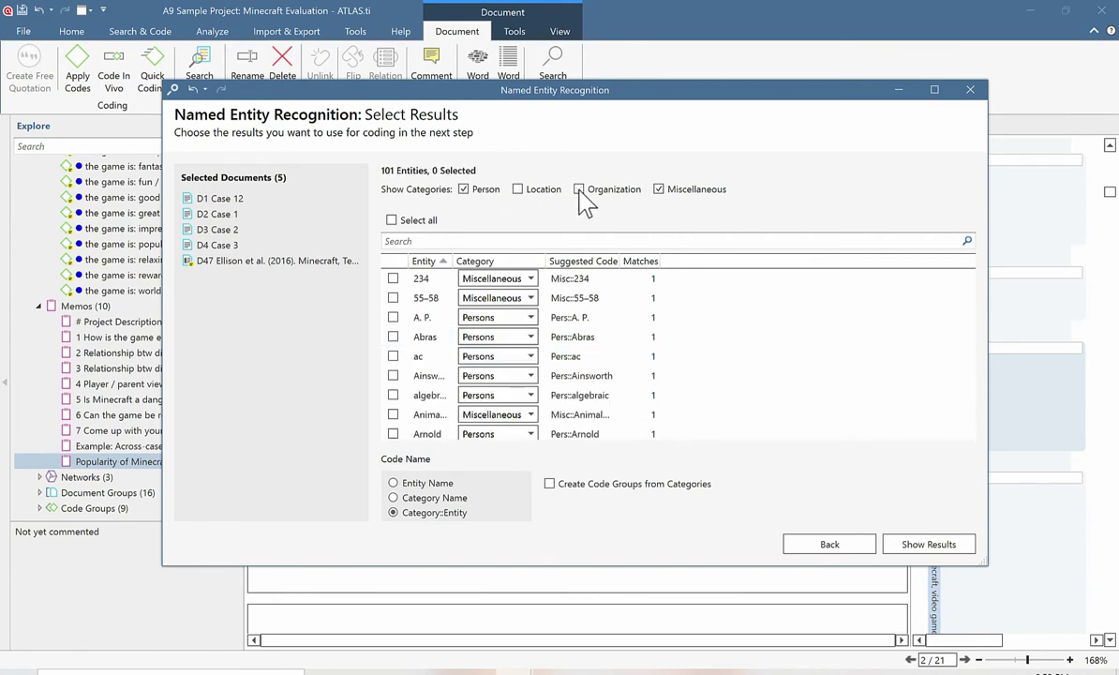
pyautogui.click(658, 190)
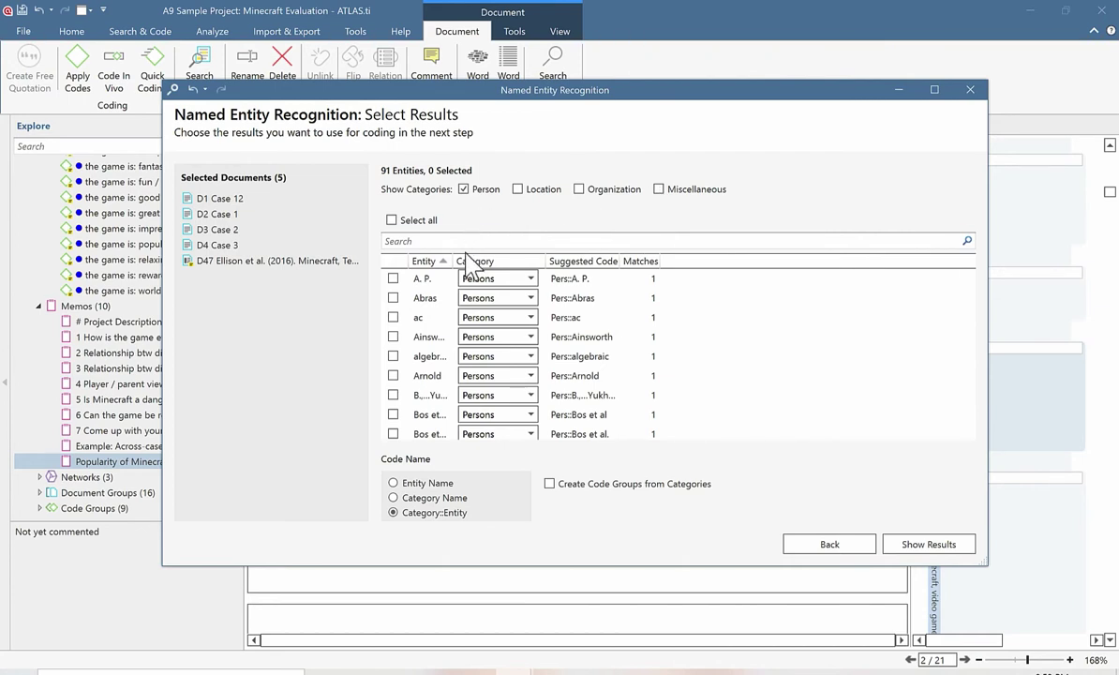
pyautogui.moveTo(453, 261); pyautogui.dragTo(521, 261)
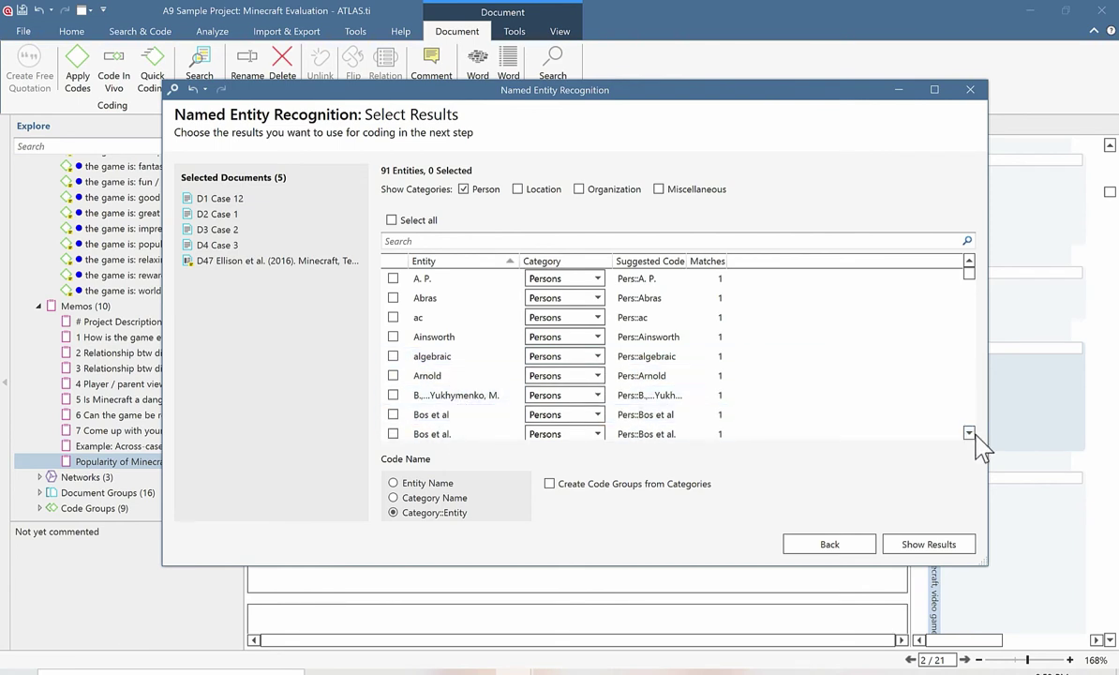
# Step: Select the person entities Clinton and Jane McGonigal for coding
pyautogui.scroll(-2, 975, 441)
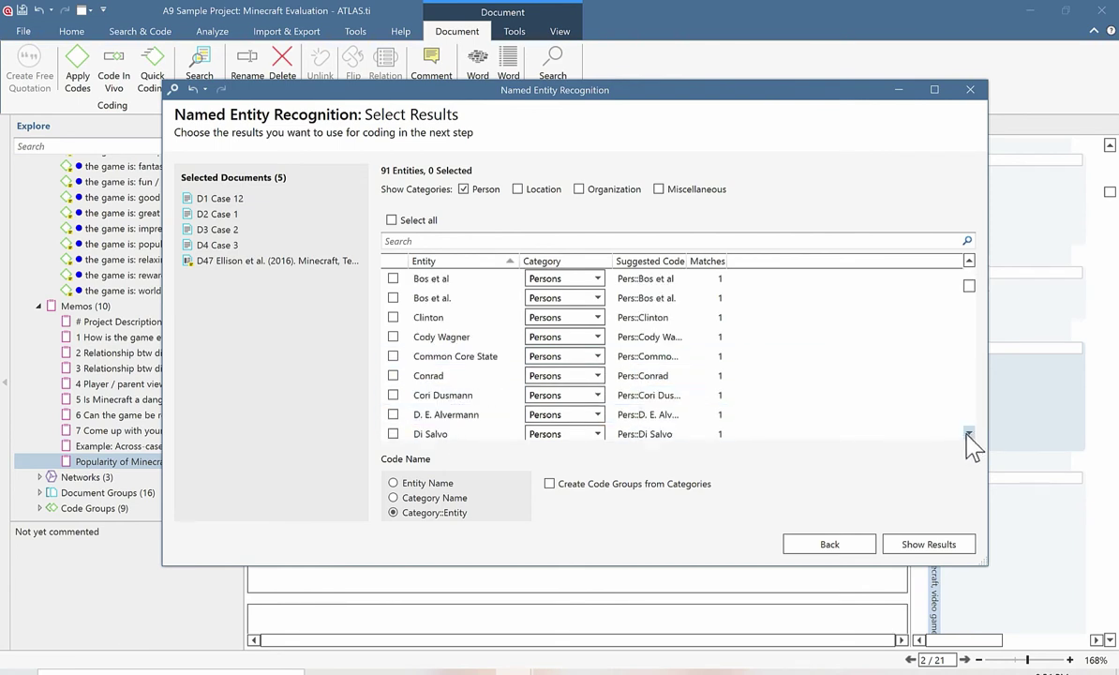
pyautogui.click(393, 316)
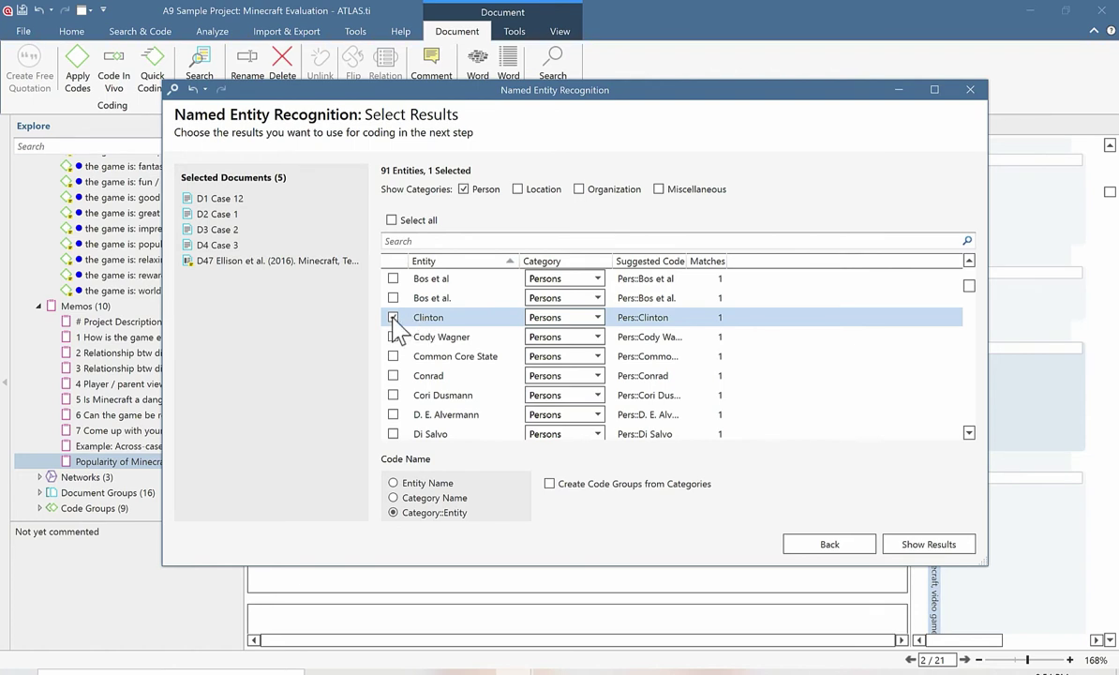
pyautogui.click(968, 433)
pyautogui.click(969, 433)
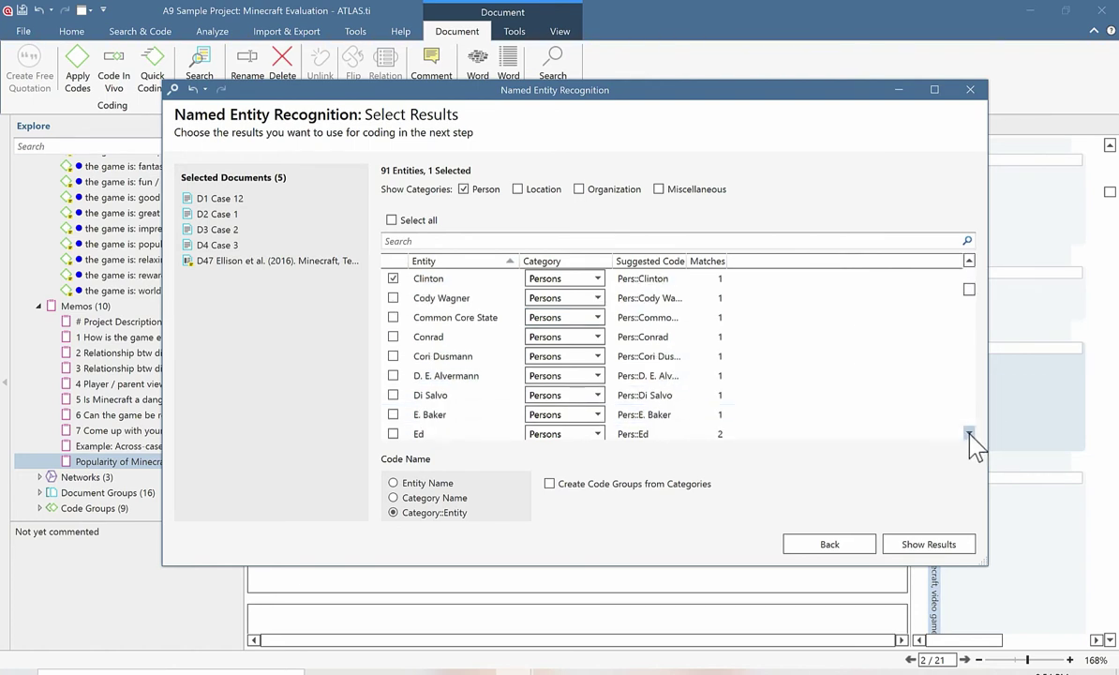
pyautogui.click(969, 433)
pyautogui.click(969, 433)
pyautogui.click(968, 433)
pyautogui.click(969, 433)
pyautogui.click(969, 433)
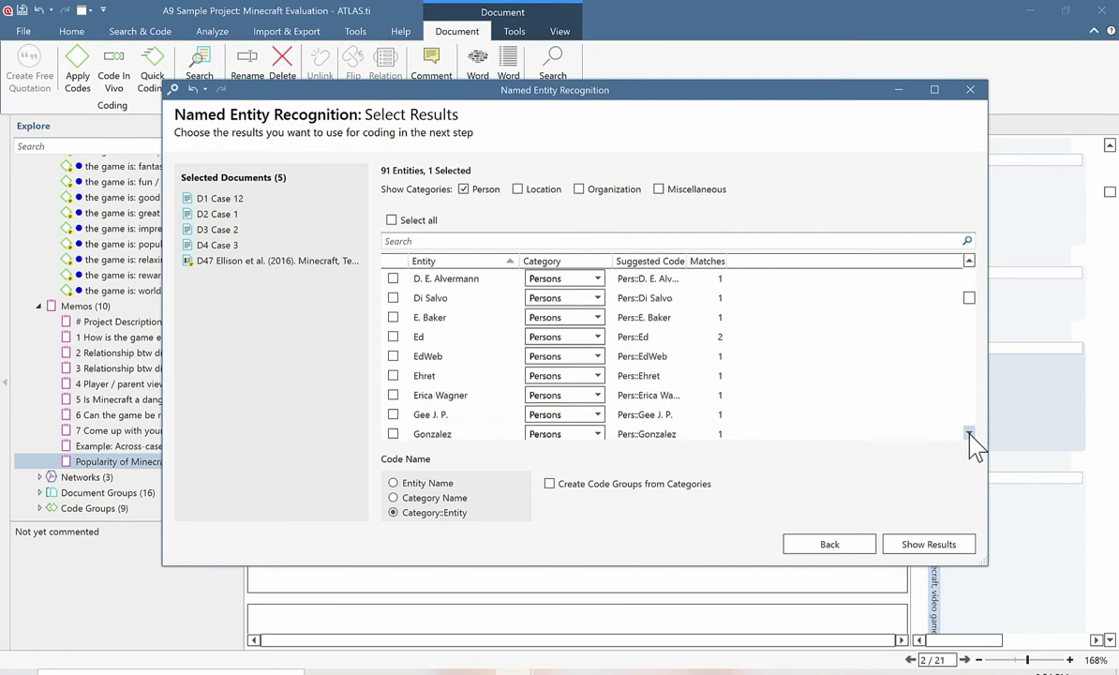
pyautogui.click(969, 433)
pyautogui.click(969, 433)
pyautogui.click(969, 433)
pyautogui.click(969, 433)
pyautogui.click(969, 433)
pyautogui.click(969, 433)
pyautogui.click(969, 433)
pyautogui.click(969, 433)
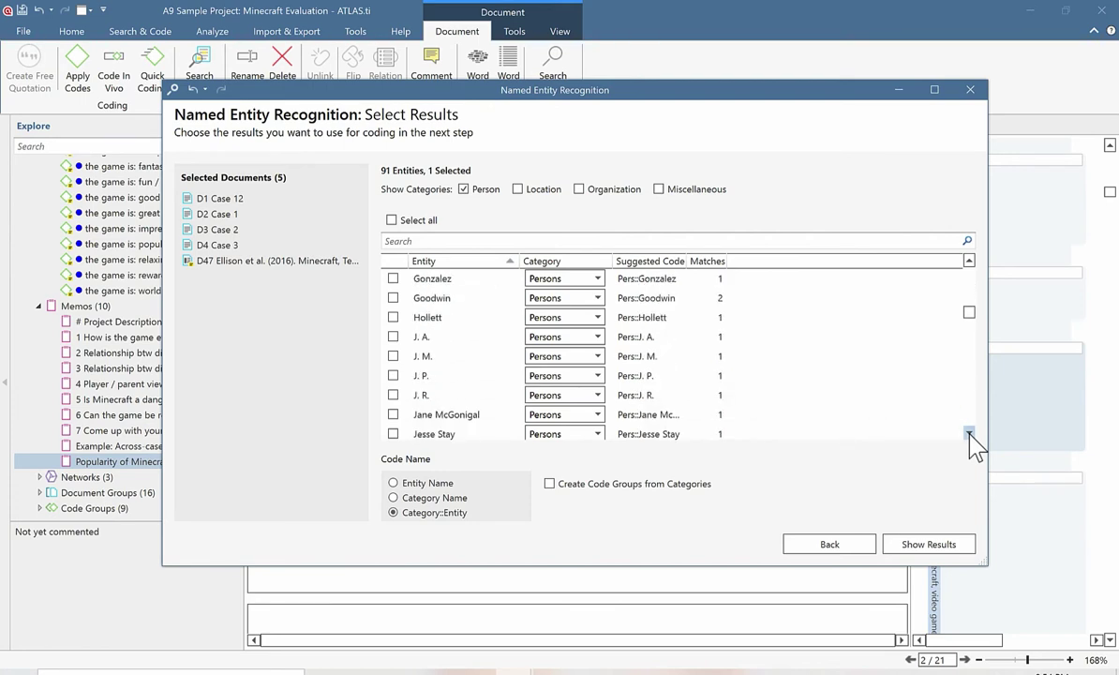
pyautogui.click(969, 433)
pyautogui.click(969, 433)
pyautogui.click(969, 433)
pyautogui.click(969, 432)
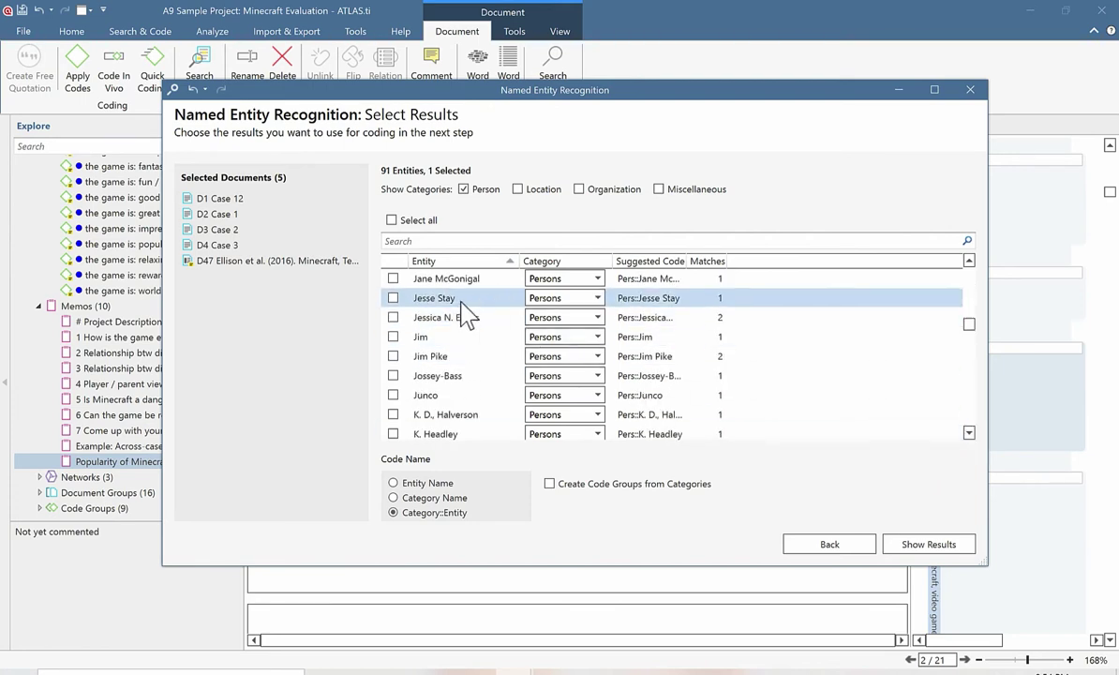
pyautogui.click(393, 278)
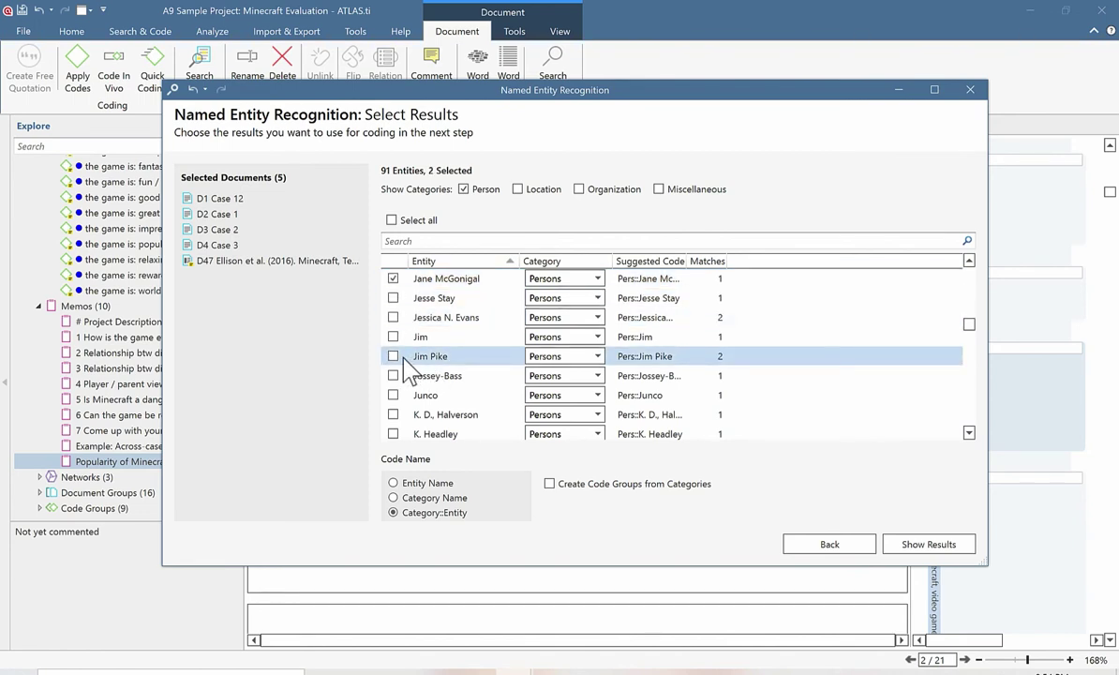
# Step: Select the article's lead author, the entity with nine matches, and widen the Suggested Code column
pyautogui.scroll(-2, 971, 330)
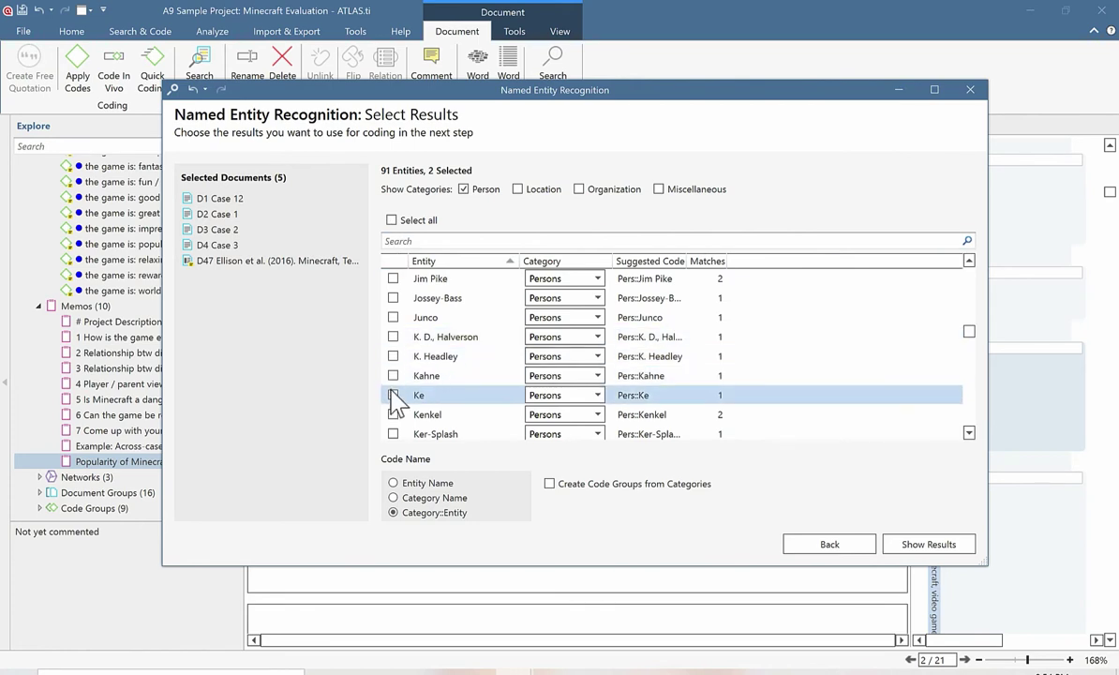
pyautogui.moveTo(969, 335); pyautogui.dragTo(969, 344)
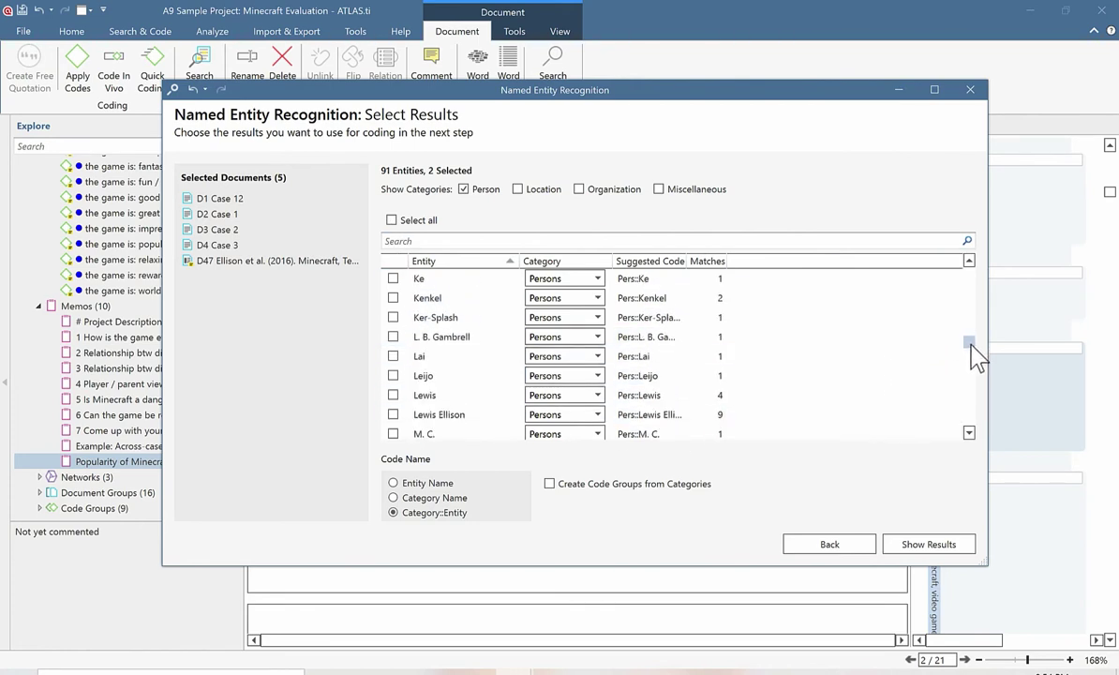
pyautogui.click(392, 414)
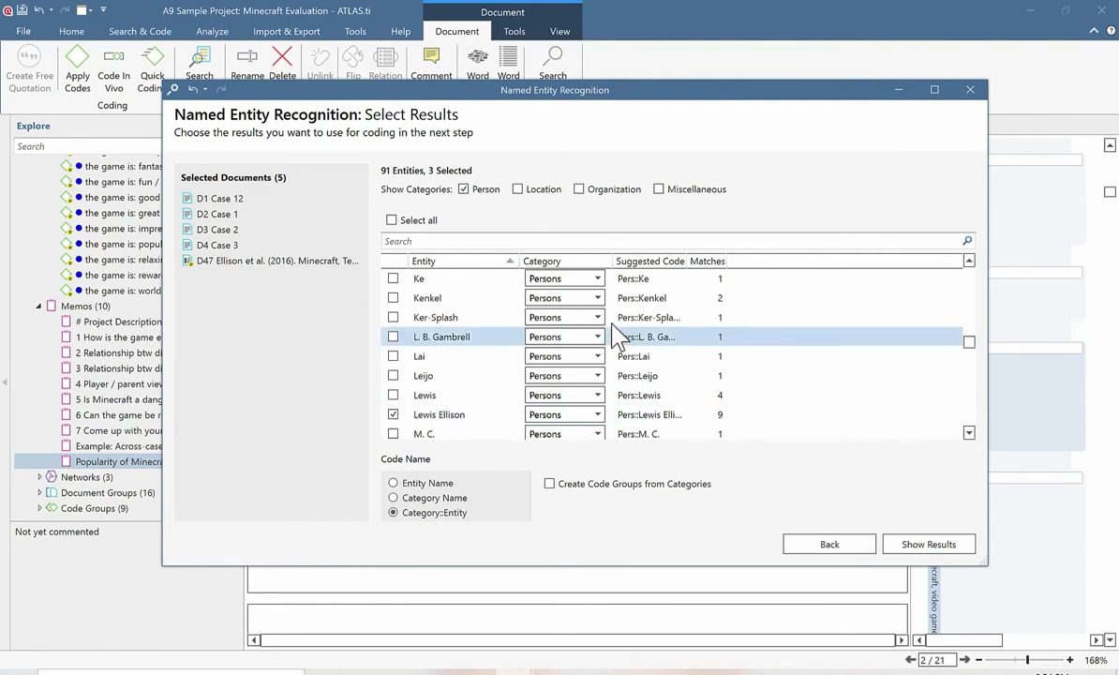
pyautogui.moveTo(684, 254); pyautogui.dragTo(711, 254)
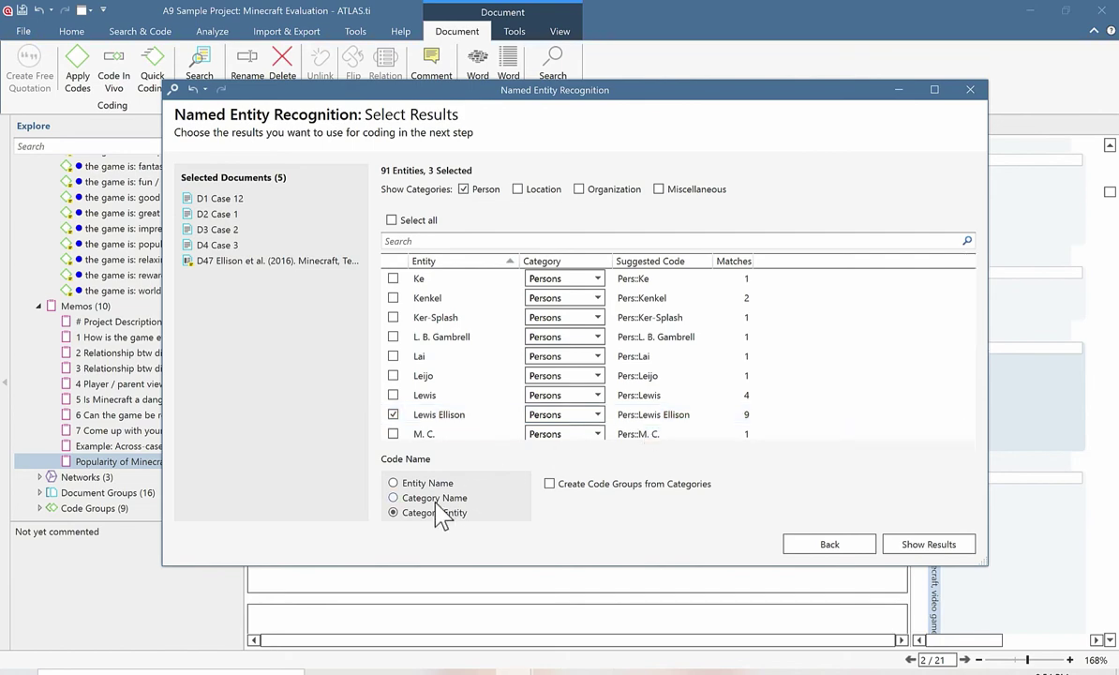
# Step: Try the other code name formats, return to Category::Entity, enable code groups from categories, and show the proposed codings
pyautogui.click(393, 497)
pyautogui.click(394, 482)
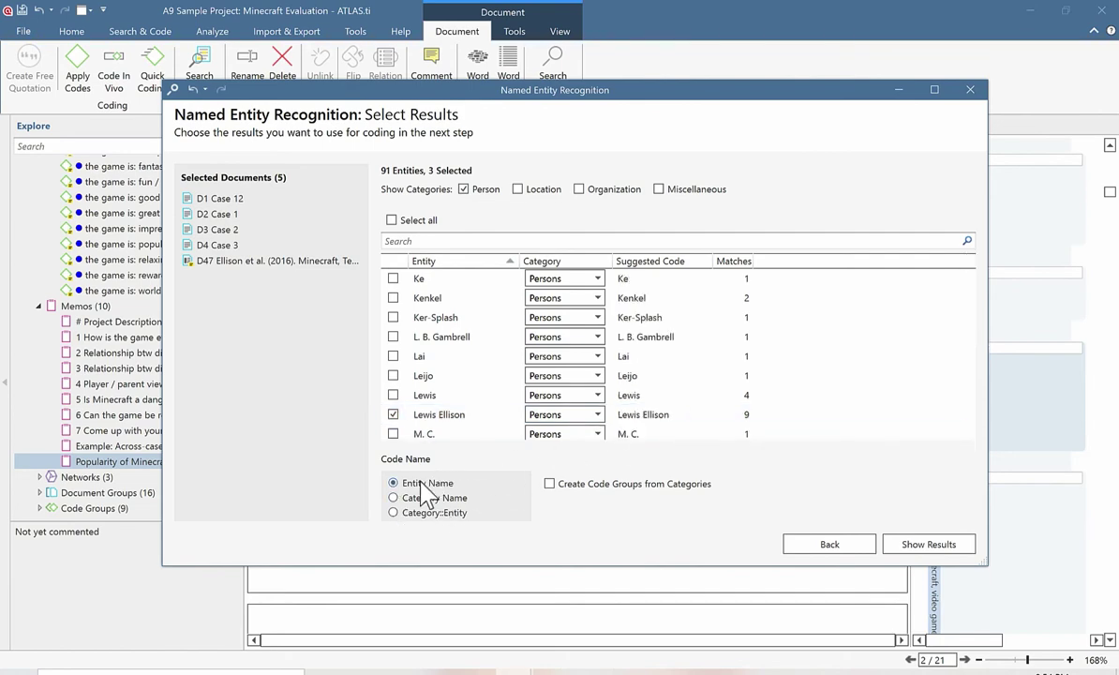
pyautogui.click(393, 513)
pyautogui.click(549, 484)
pyautogui.click(927, 549)
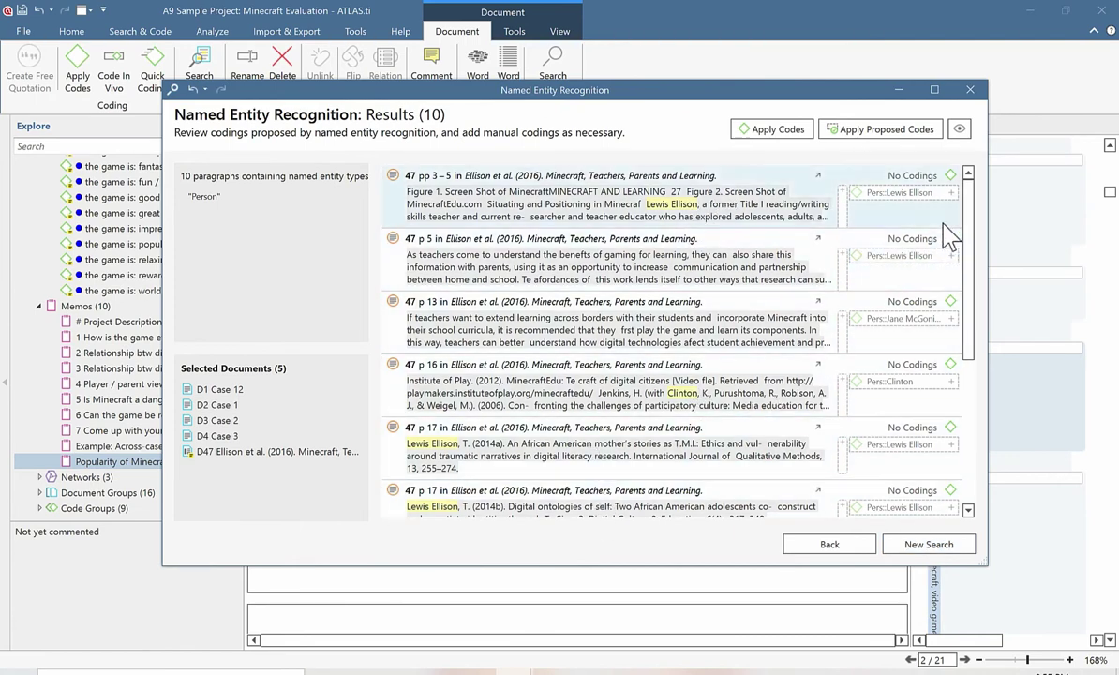
# Step: Apply the proposed lead-author code to the 2014a reference on page 17 and Pers::Clinton to the page 16 paragraph
pyautogui.scroll(-2, 975, 239)
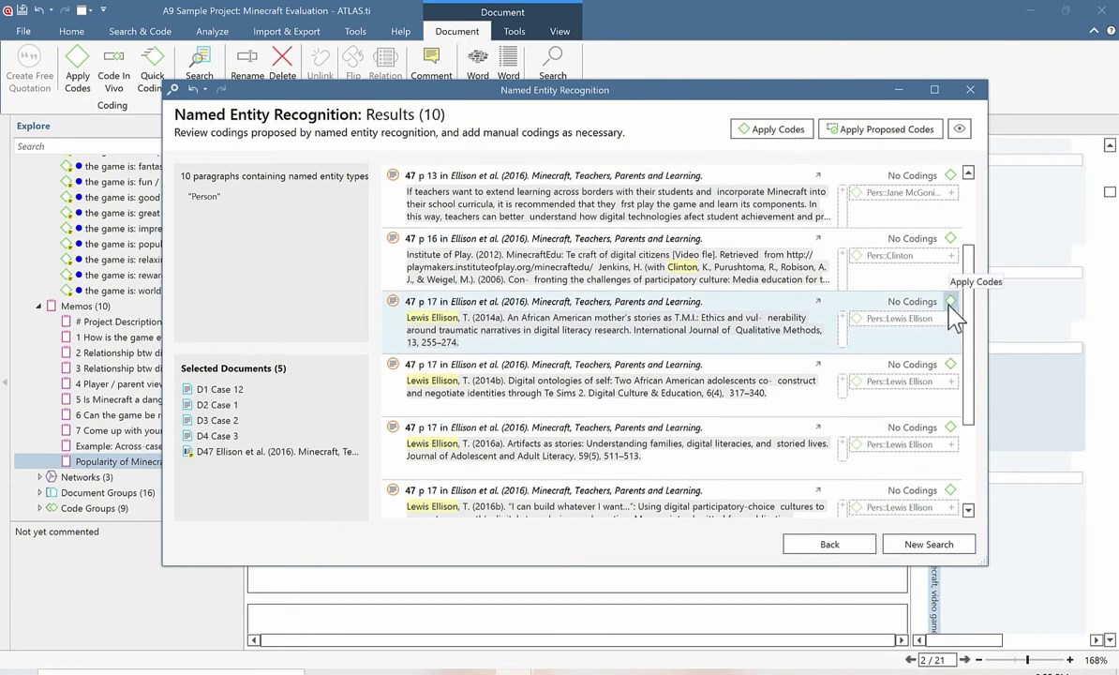
pyautogui.click(950, 303)
pyautogui.click(926, 300)
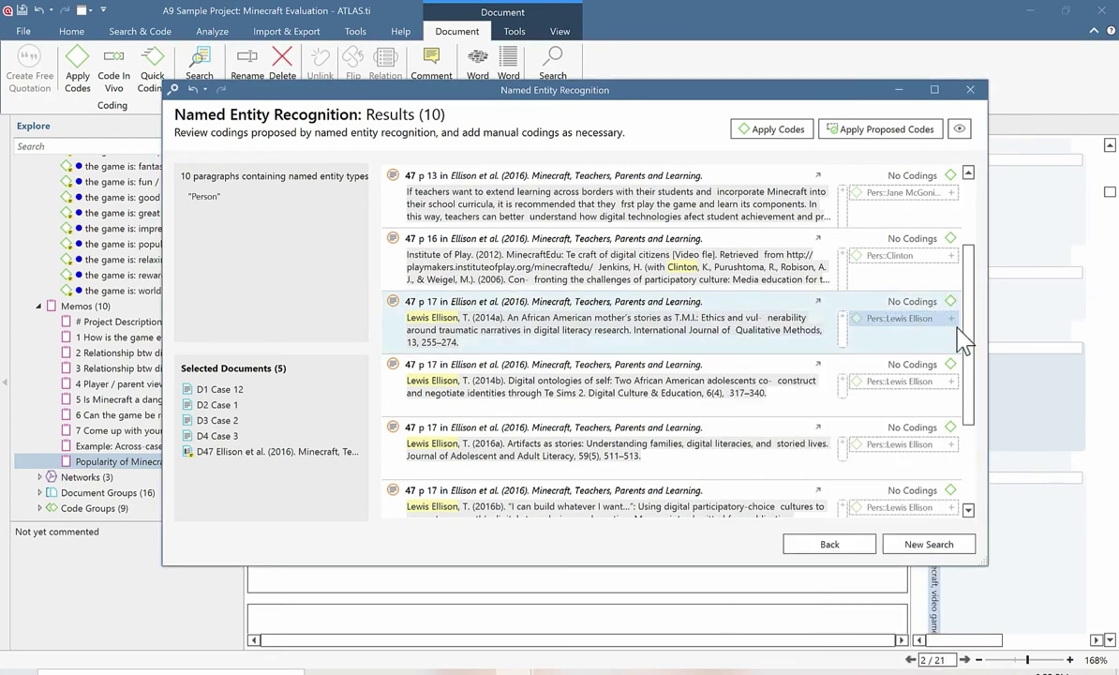
pyautogui.click(951, 320)
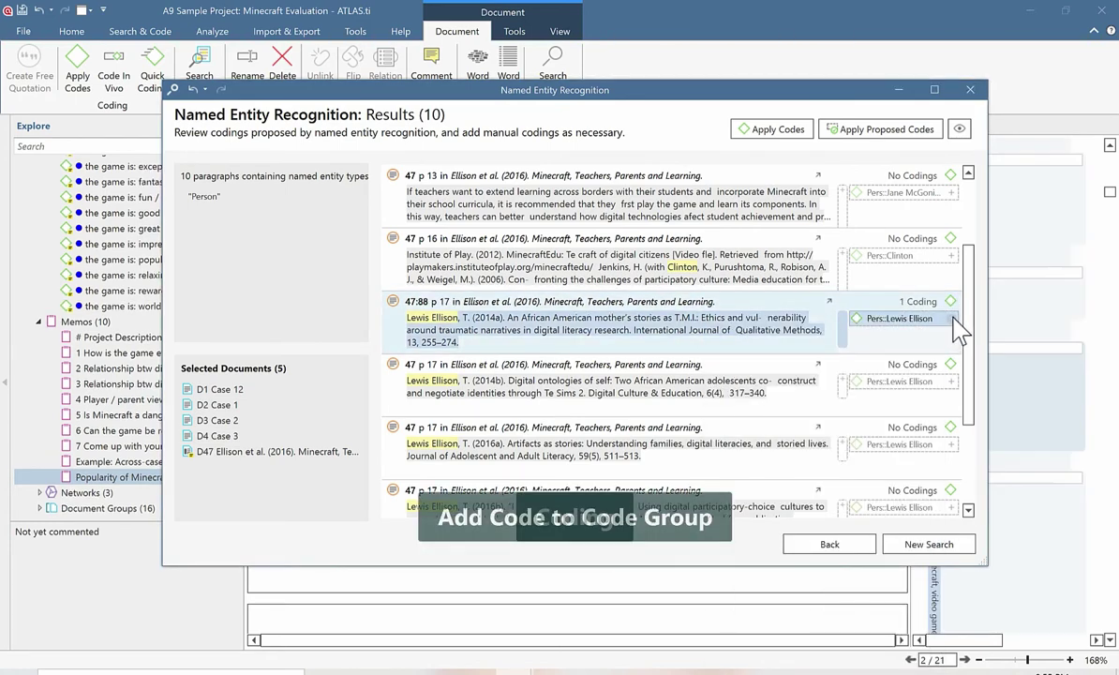
pyautogui.click(951, 256)
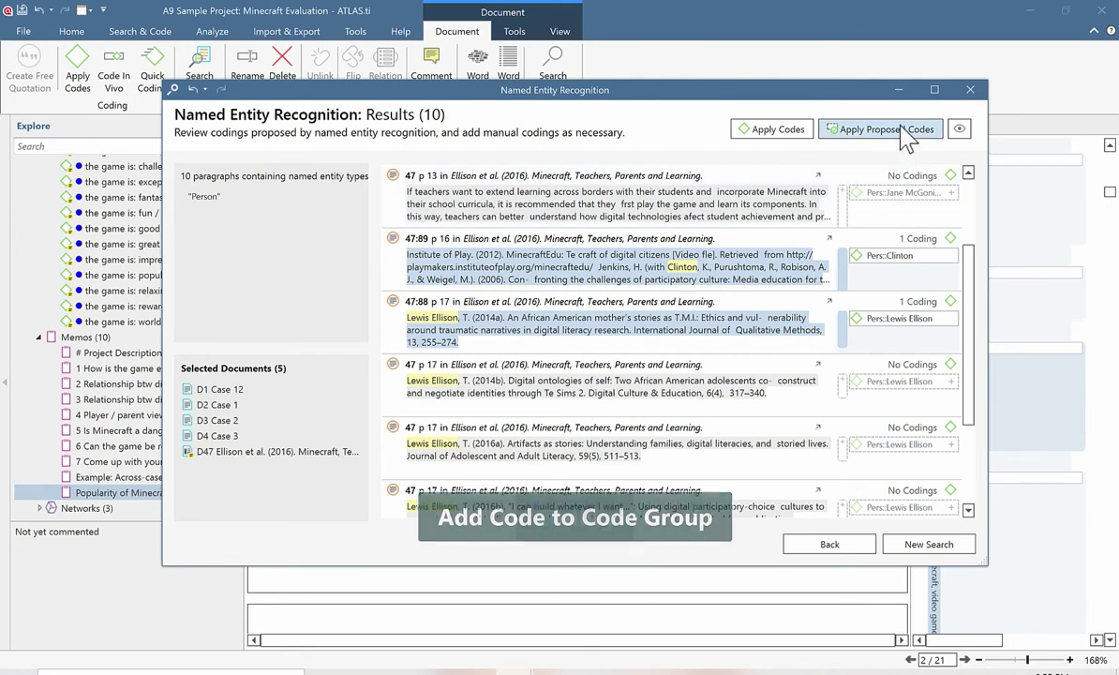
# Step: Apply only the proposed Pers::Jane McGonigal code across the entity recognition results and review the applied codings
pyautogui.click(852, 131)
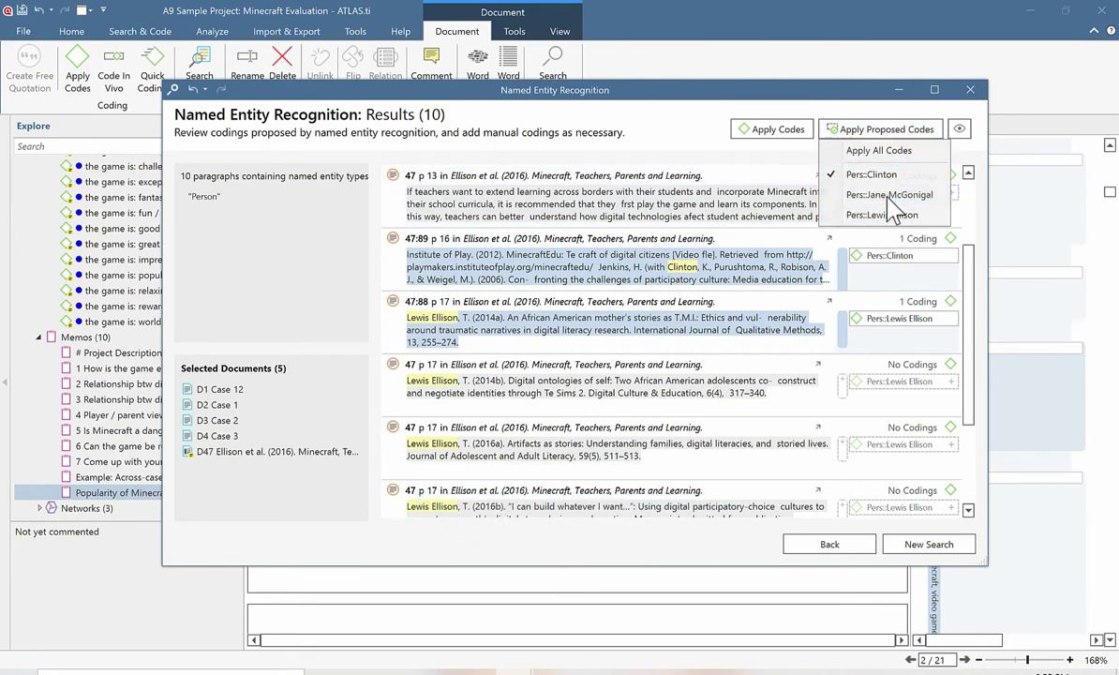
pyautogui.click(887, 194)
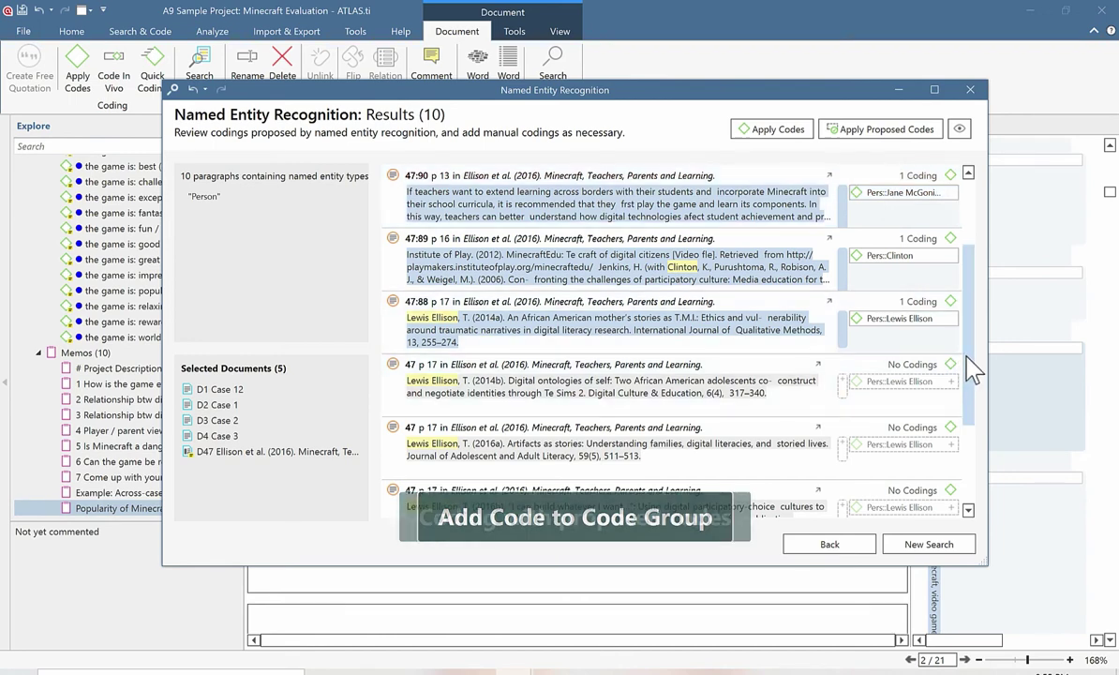
pyautogui.moveTo(969, 371); pyautogui.dragTo(974, 220)
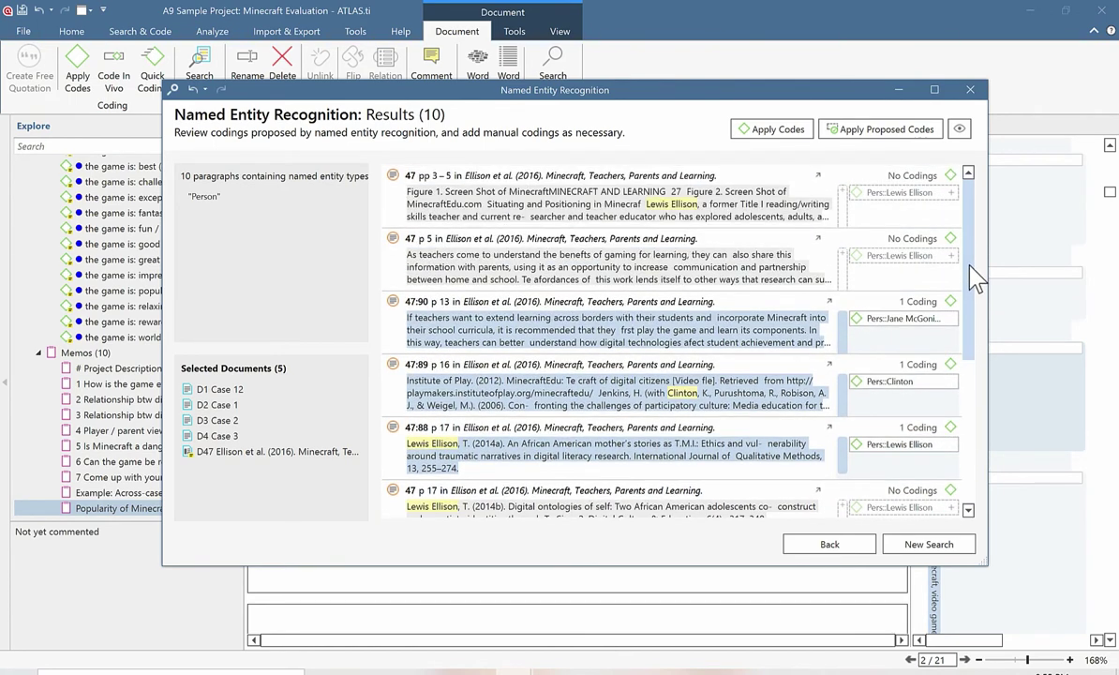
# Step: Return to the entity selection and list only the Location entities instead of the Person entities
pyautogui.click(858, 555)
pyautogui.click(463, 190)
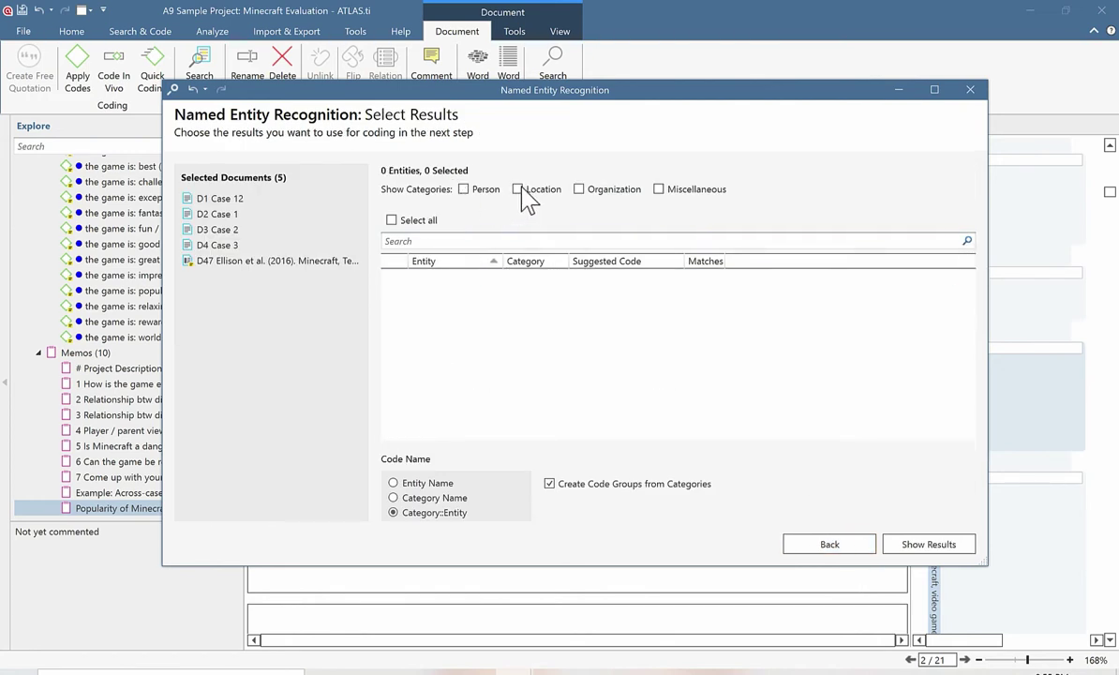
pyautogui.click(518, 190)
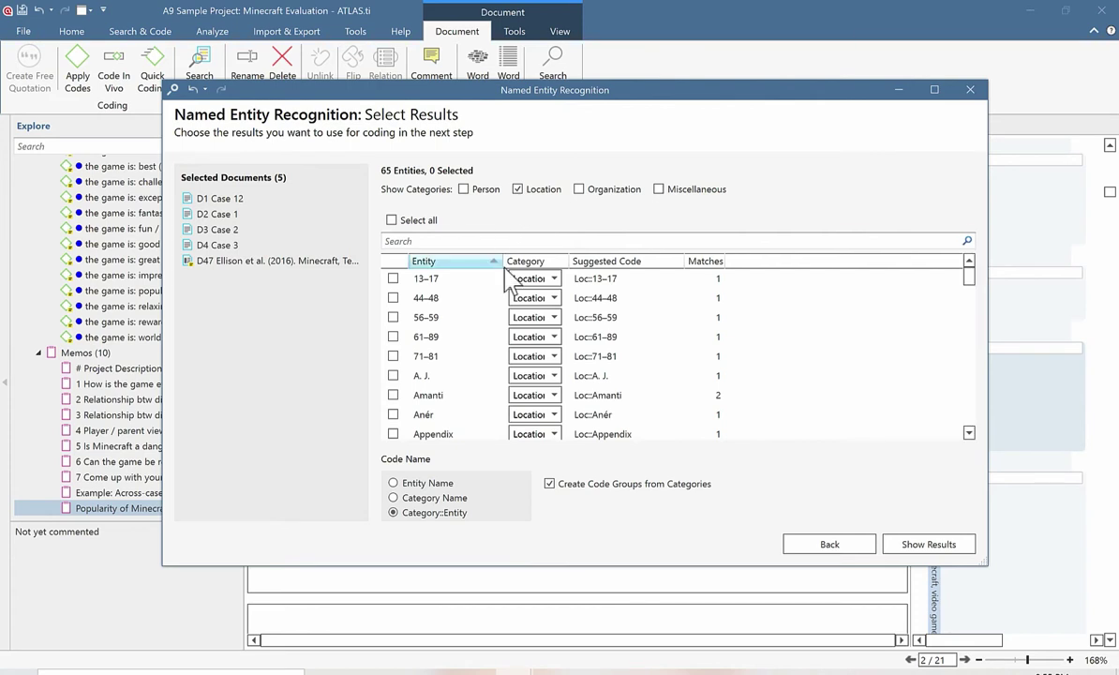
# Step: Select the location entities New York, Orlando and Pittsburgh, leaving Minecrafters unselected, and show their proposed codings
pyautogui.scroll(-12, 514, 357)
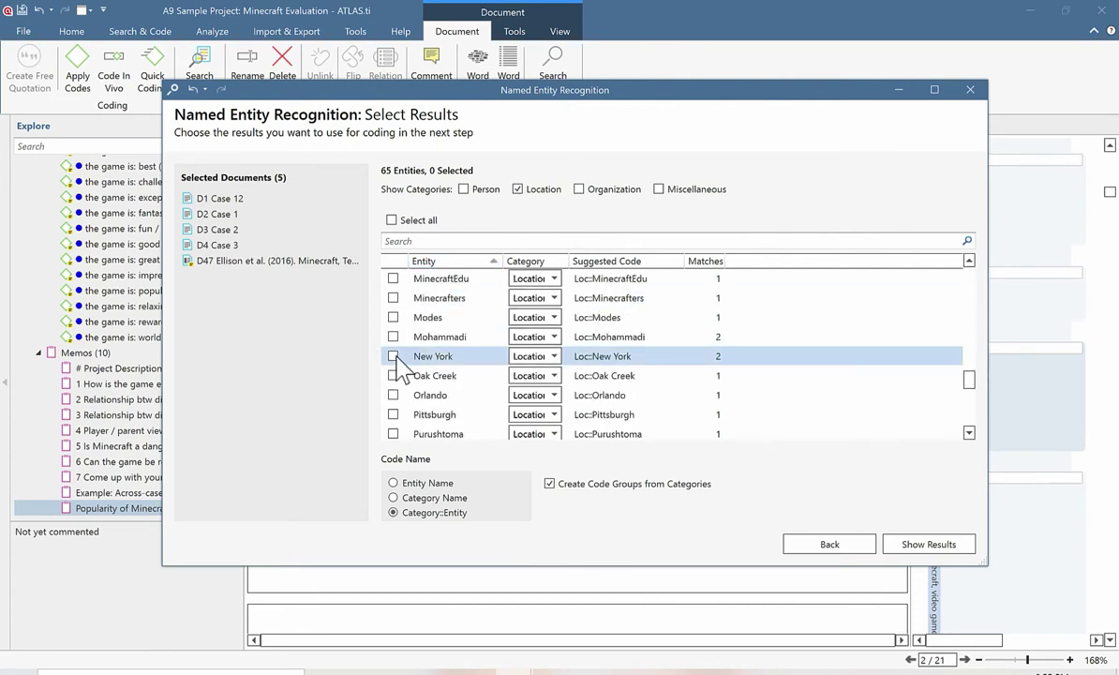
pyautogui.click(393, 356)
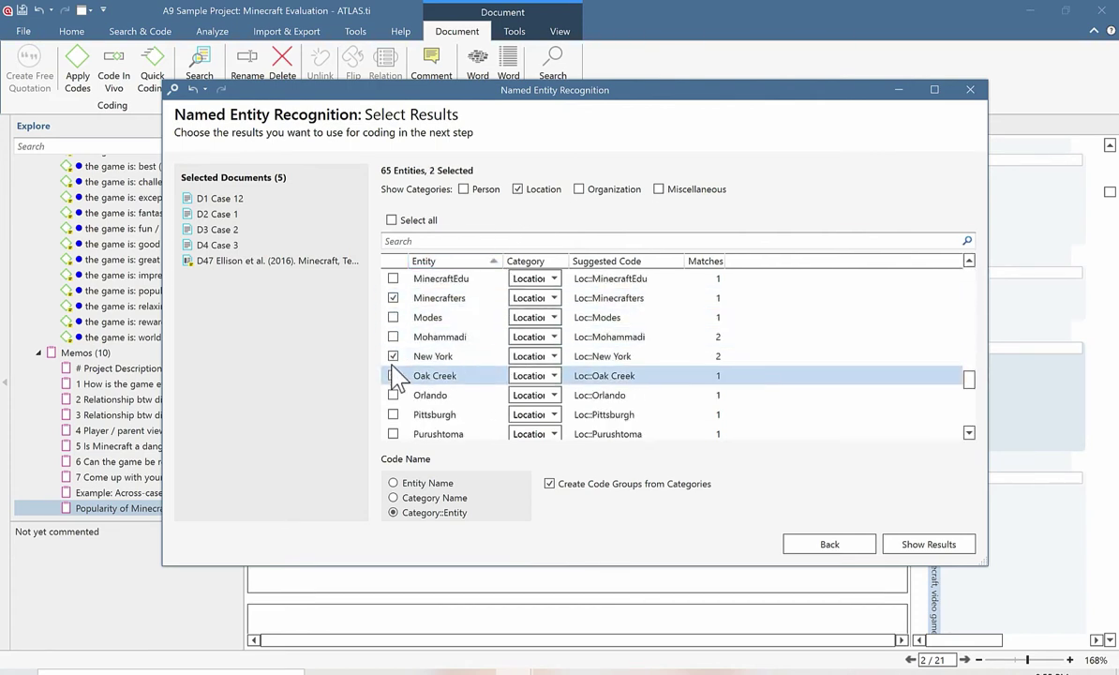
pyautogui.click(393, 394)
pyautogui.click(392, 415)
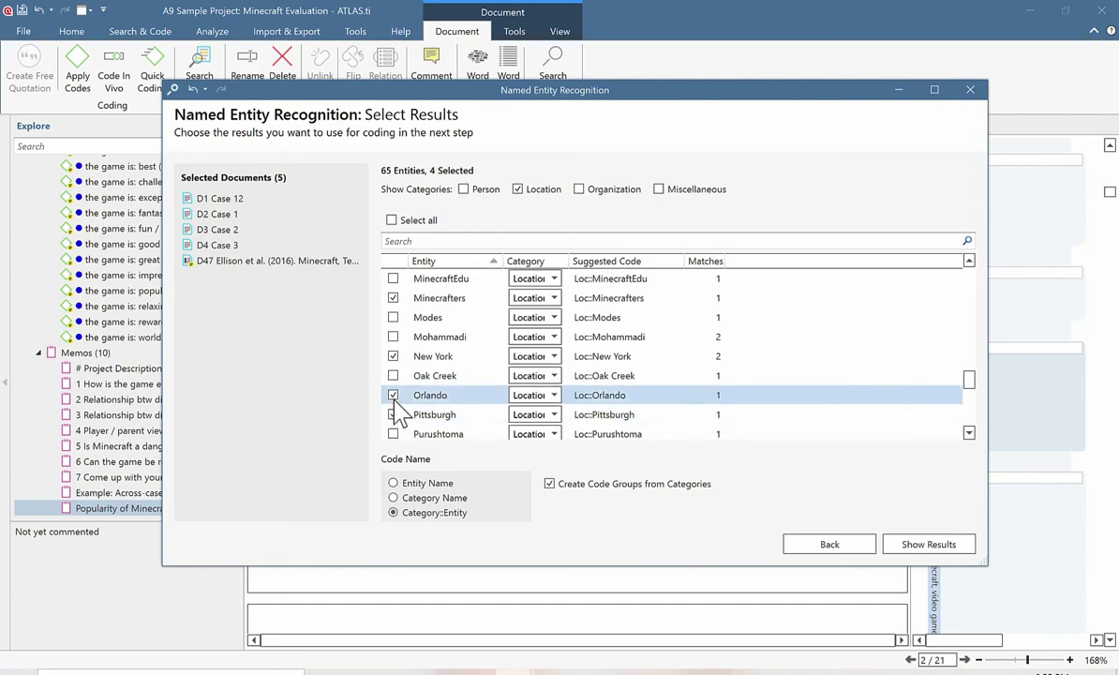
pyautogui.click(393, 298)
pyautogui.click(895, 543)
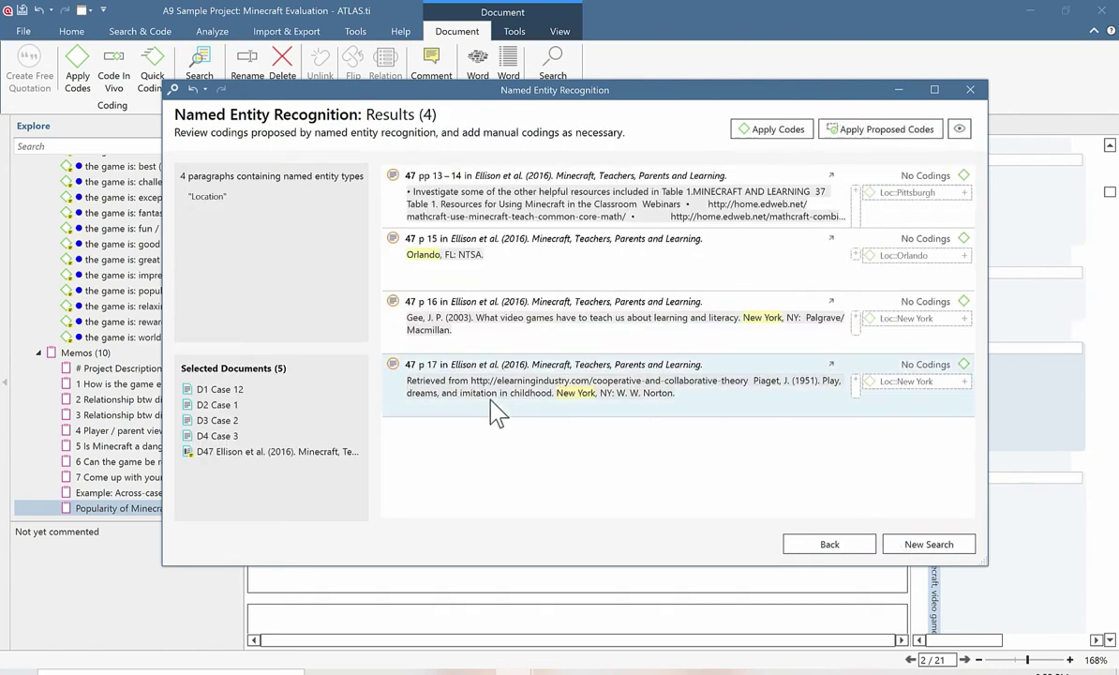
# Step: Go back to the entity list, turn off the Location category and close Named Entity Recognition
pyautogui.click(828, 545)
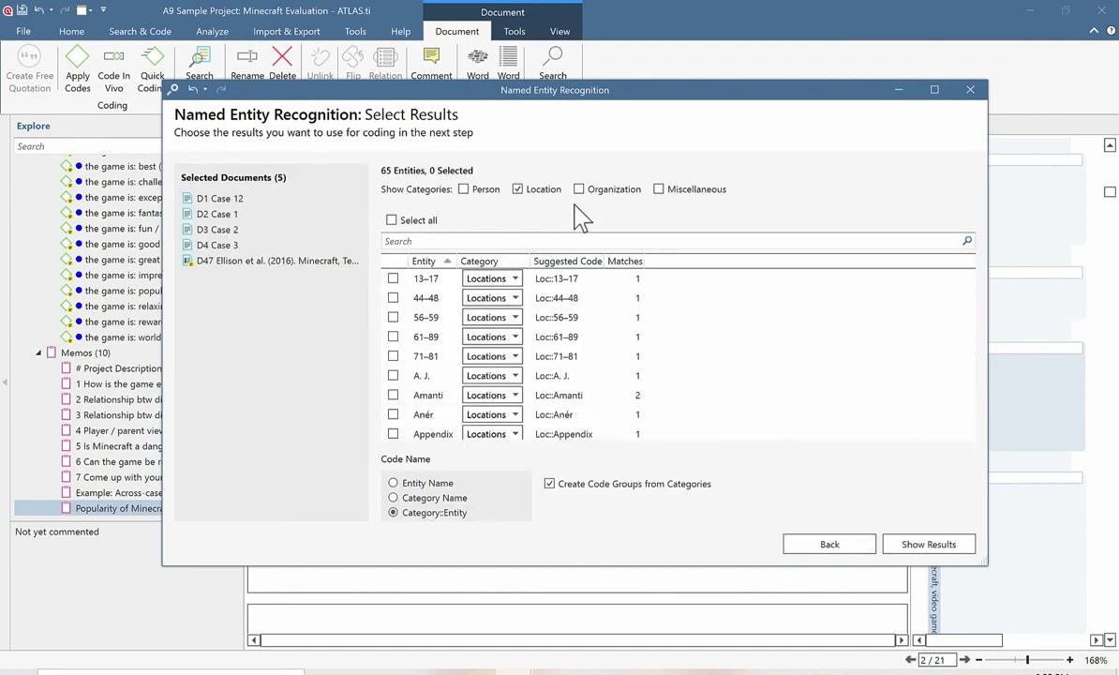
pyautogui.click(518, 189)
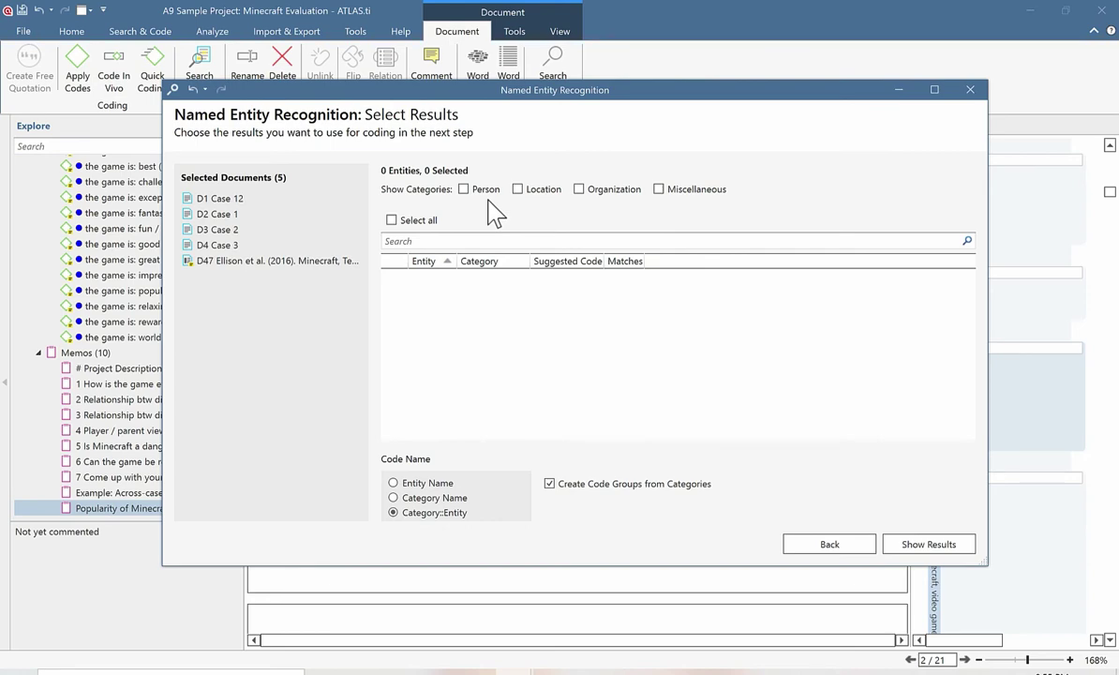
pyautogui.click(970, 90)
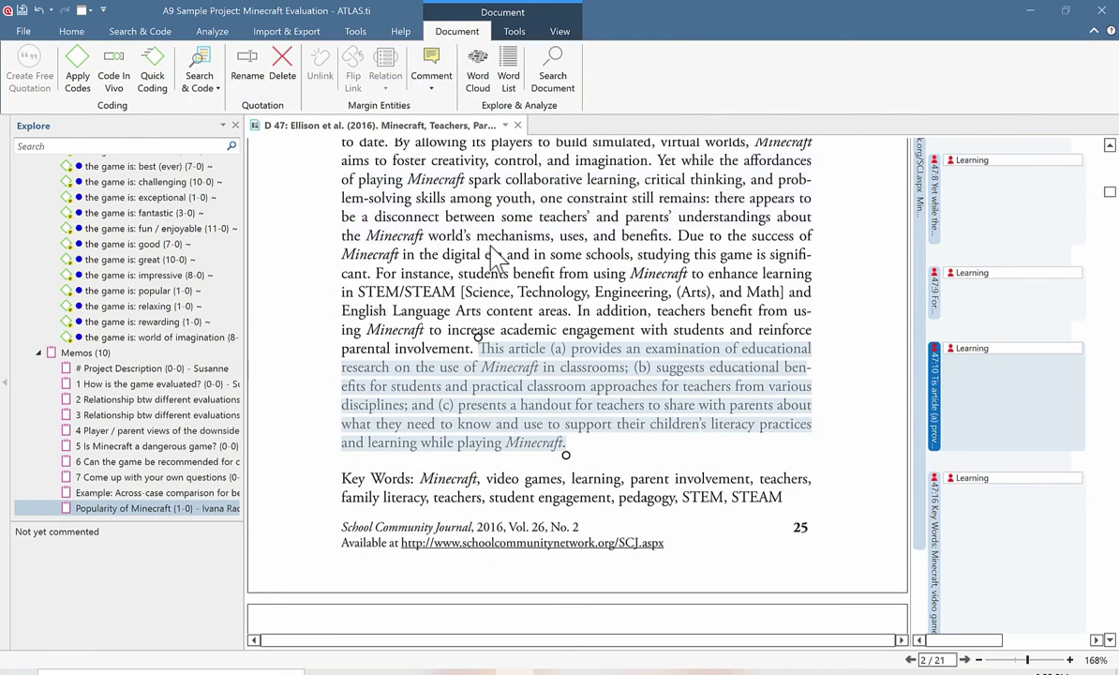
# Step: Start a Sentiment Analysis on only the documents Case 12, Case 1 and Case 2, and continue to the query definition
pyautogui.click(198, 83)
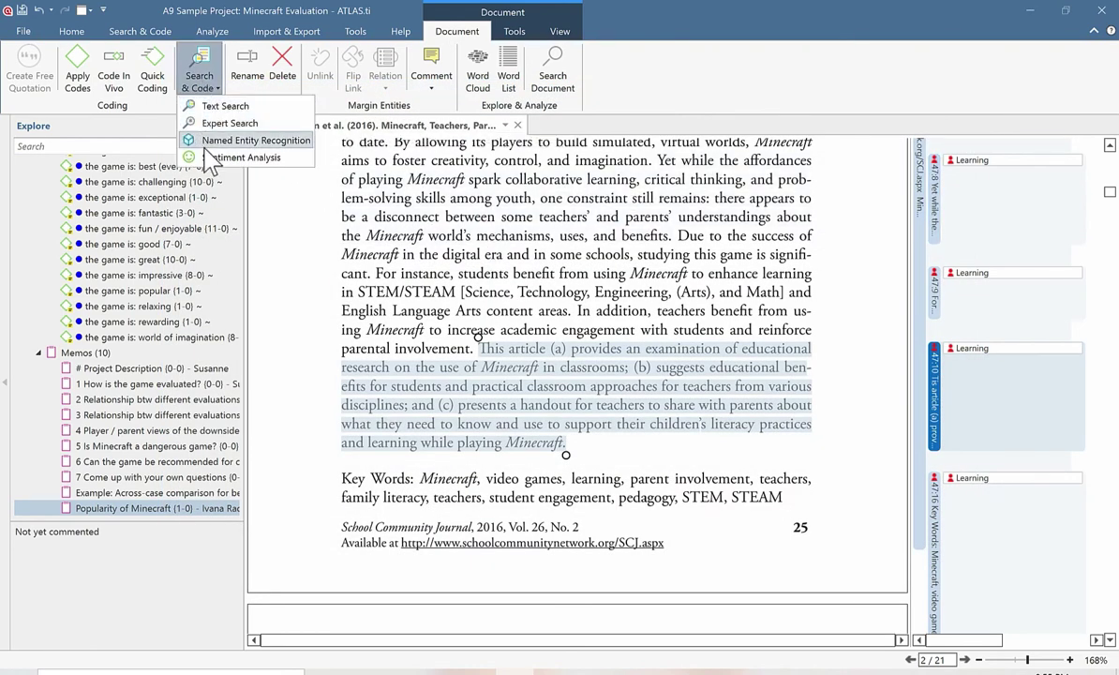
pyautogui.click(272, 157)
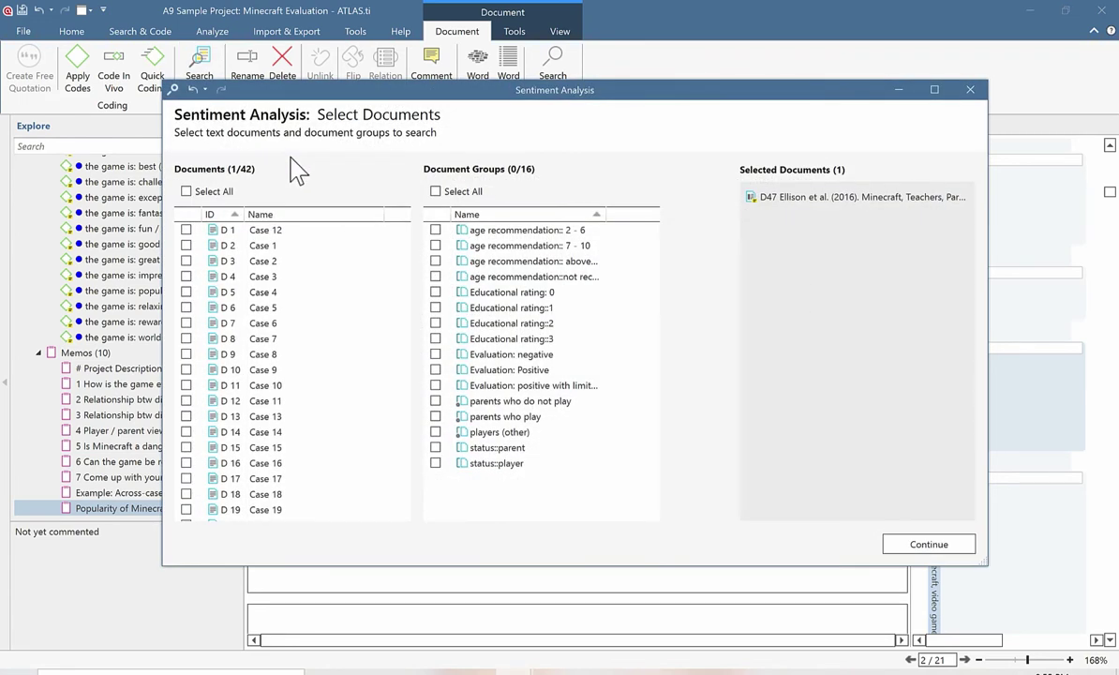
pyautogui.moveTo(309, 230); pyautogui.dragTo(399, 274)
pyautogui.click(186, 509)
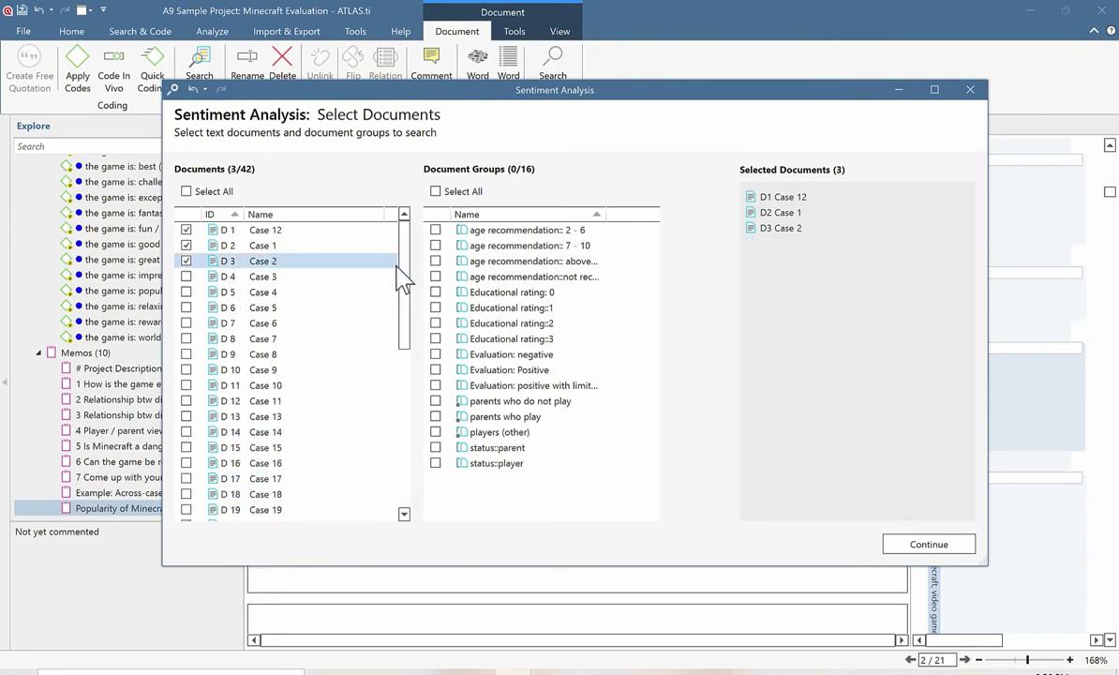
pyautogui.click(927, 544)
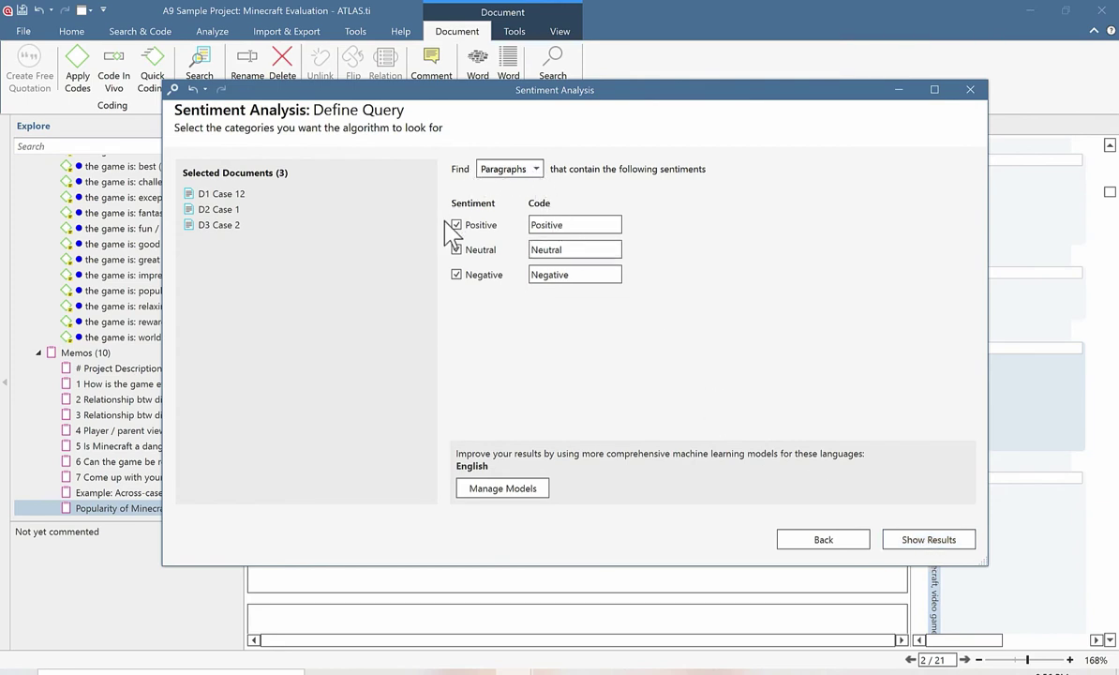
# Step: Show the paragraphs with positive, neutral and negative sentiments and review the proposed codings through Case 2
pyautogui.click(910, 543)
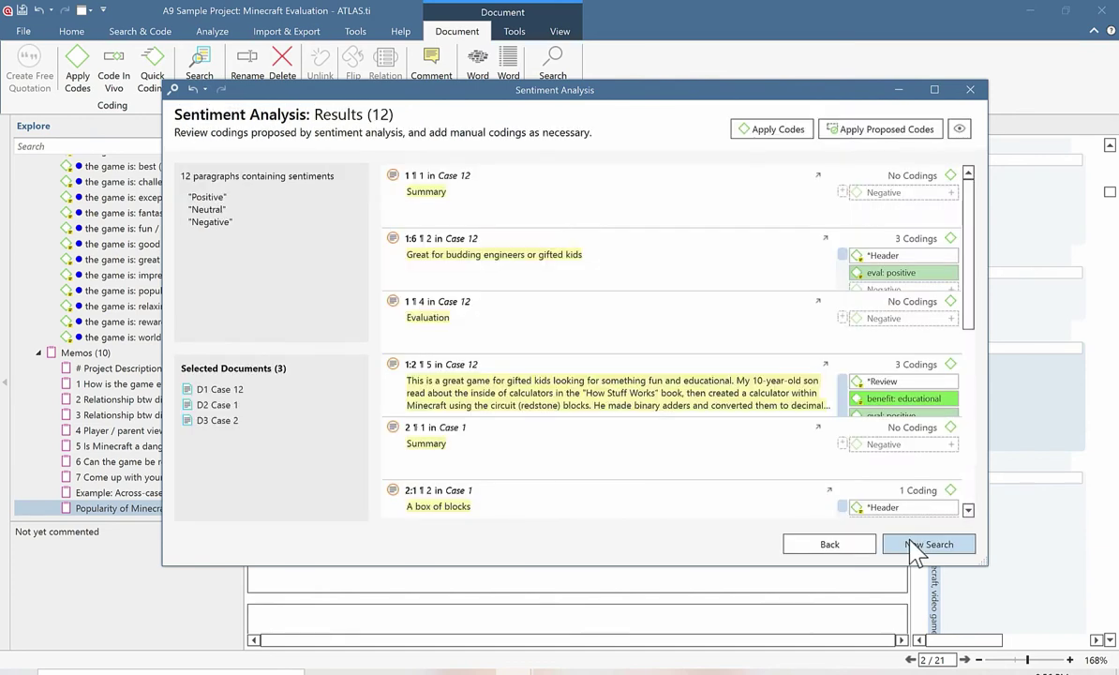
pyautogui.moveTo(975, 249); pyautogui.dragTo(981, 395)
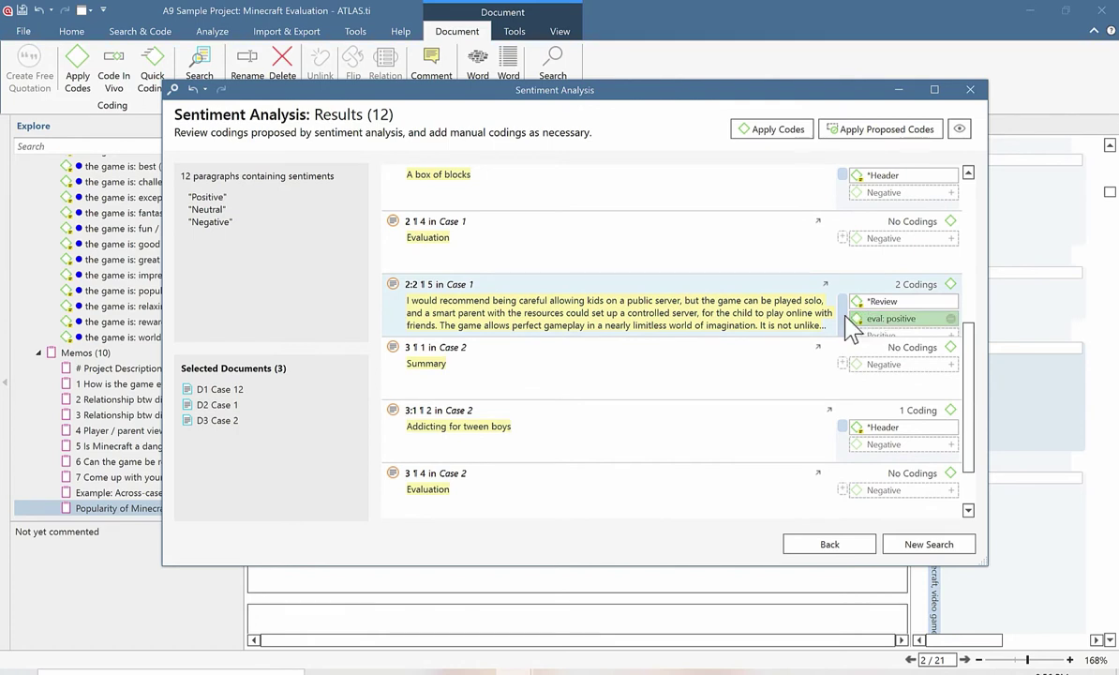
pyautogui.scroll(-1, 973, 362)
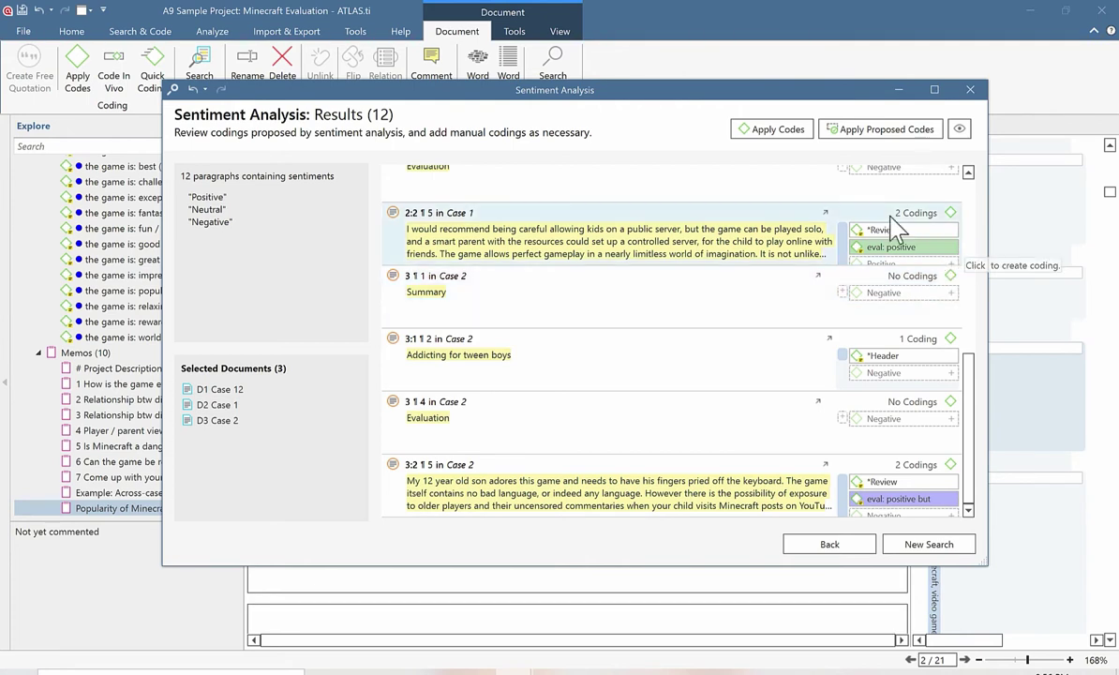
# Step: Apply all proposed sentiment codes to the results, review them and close Sentiment Analysis
pyautogui.click(857, 133)
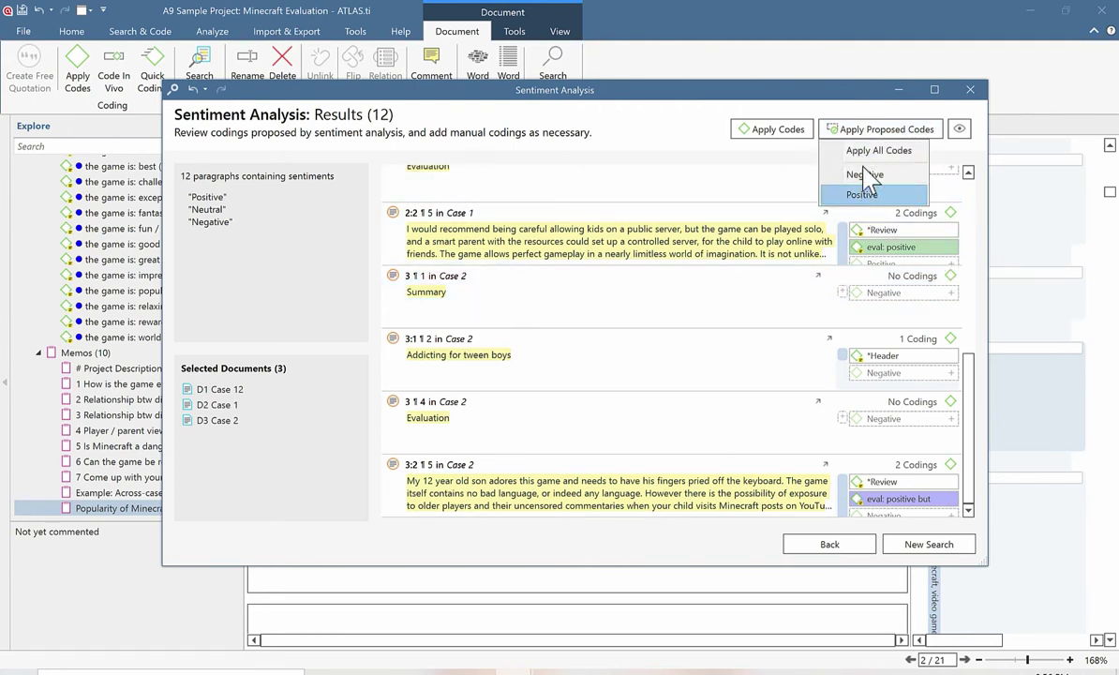
pyautogui.click(878, 153)
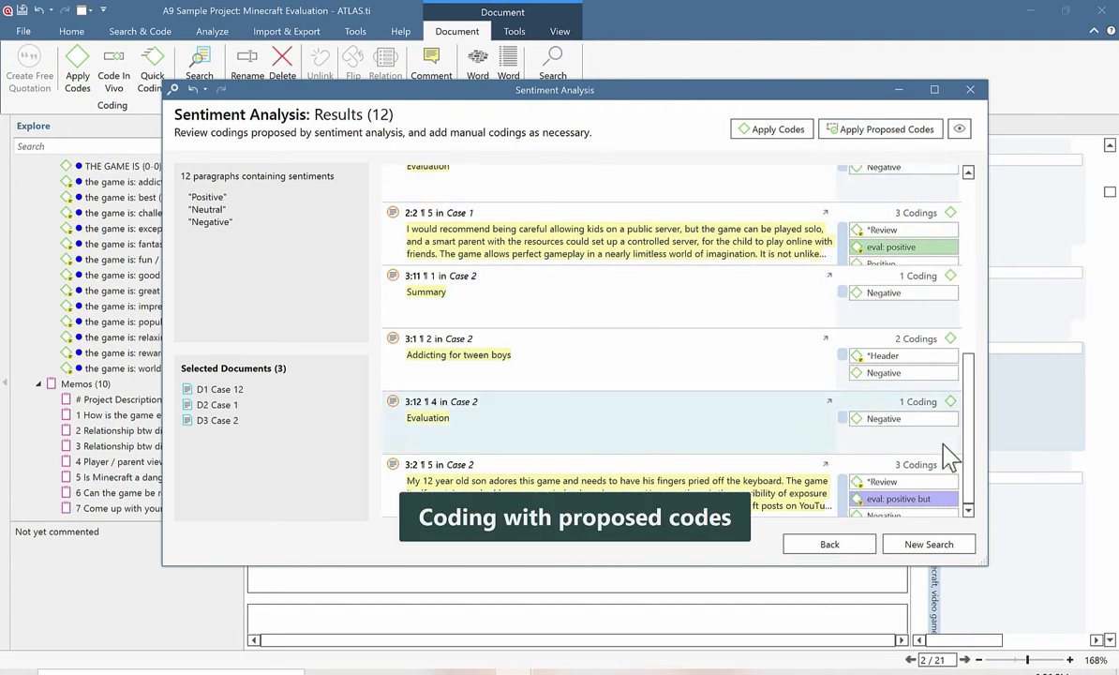
pyautogui.moveTo(971, 465); pyautogui.dragTo(970, 253)
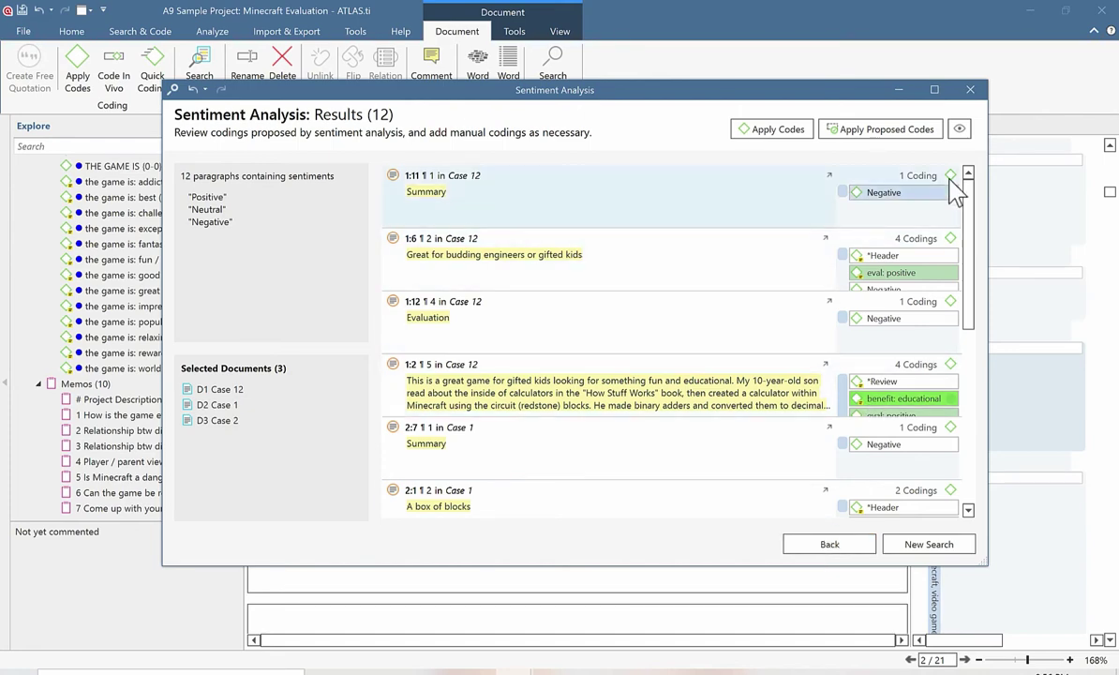
pyautogui.click(970, 90)
# Step: Look back over the first pages of the coded PDF article and close the document
pyautogui.scroll(-3, 965, 489)
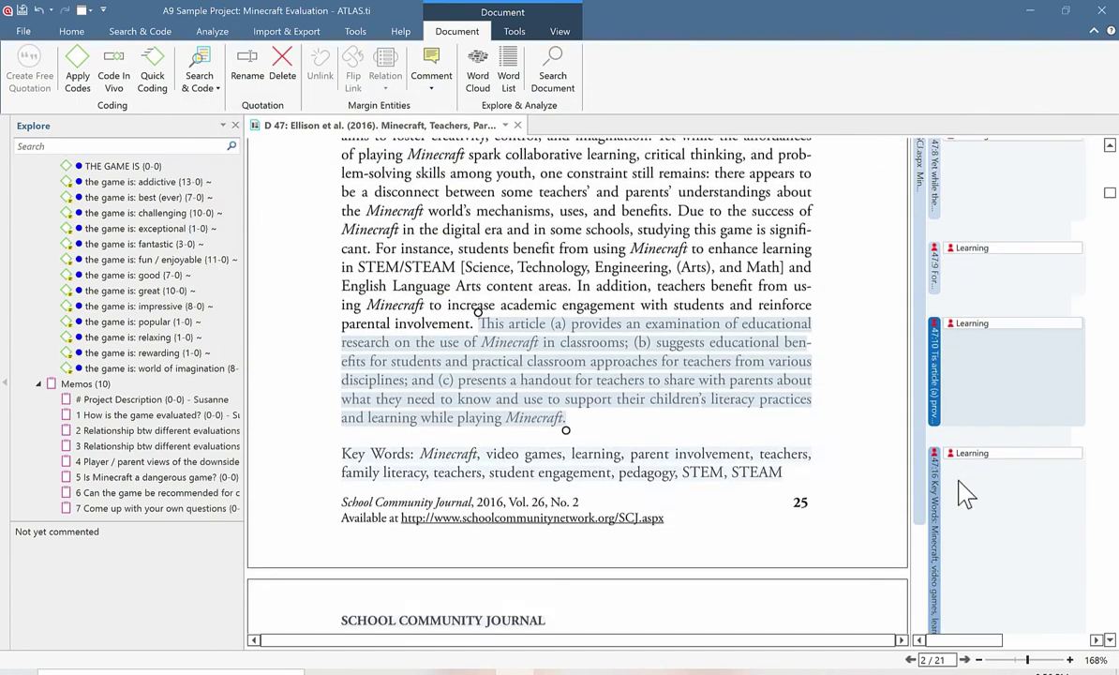
pyautogui.scroll(10, 965, 492)
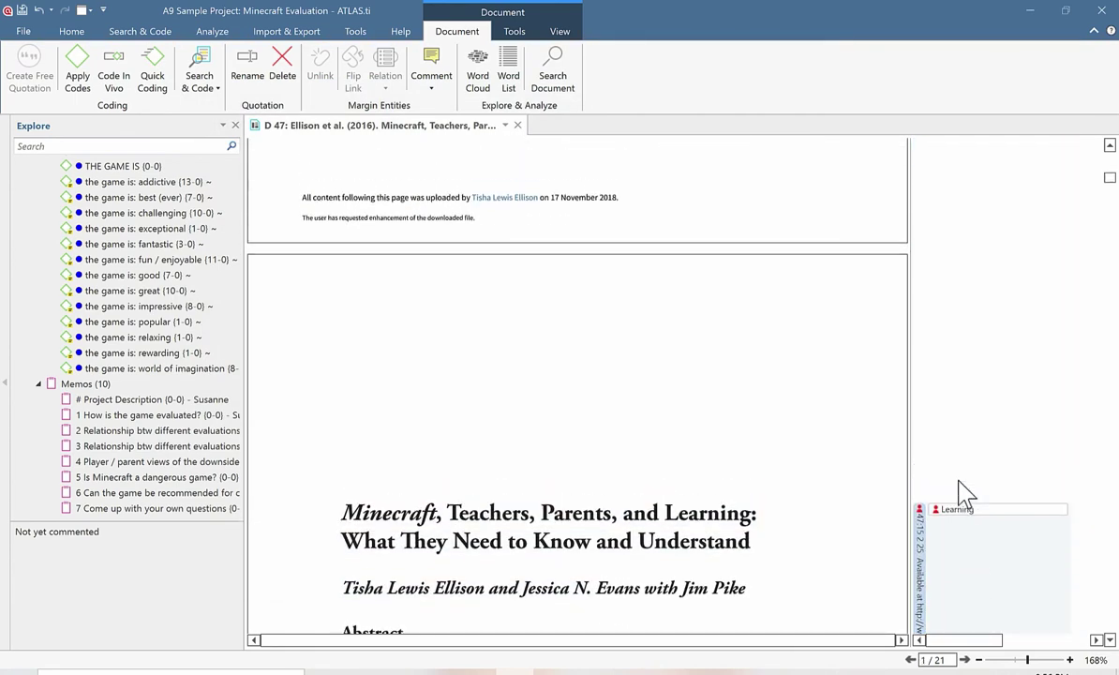
pyautogui.scroll(-3, 962, 492)
pyautogui.click(308, 294)
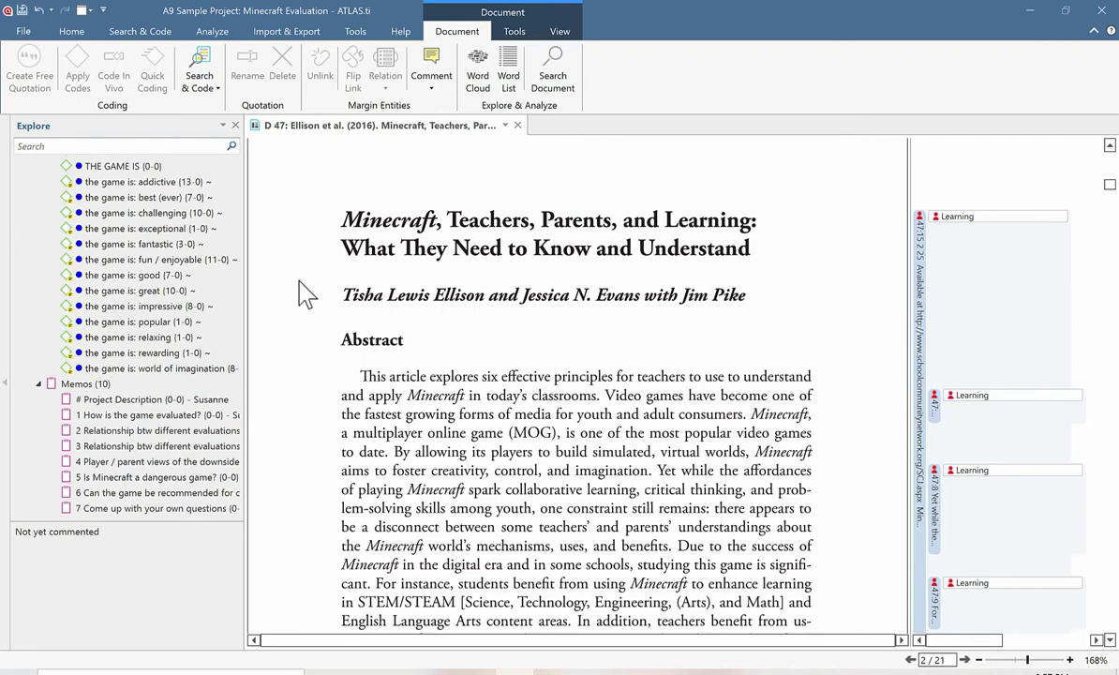
pyautogui.click(517, 125)
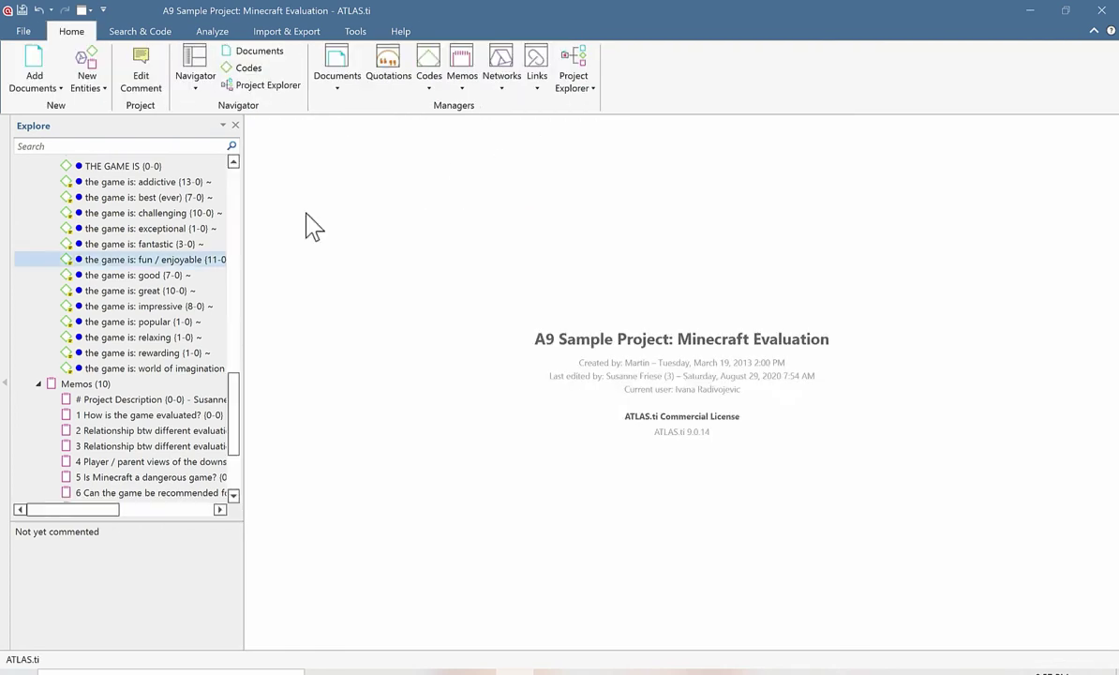
# Step: Collapse the Memos and Codes branches of the project tree
pyautogui.click(37, 384)
pyautogui.click(38, 383)
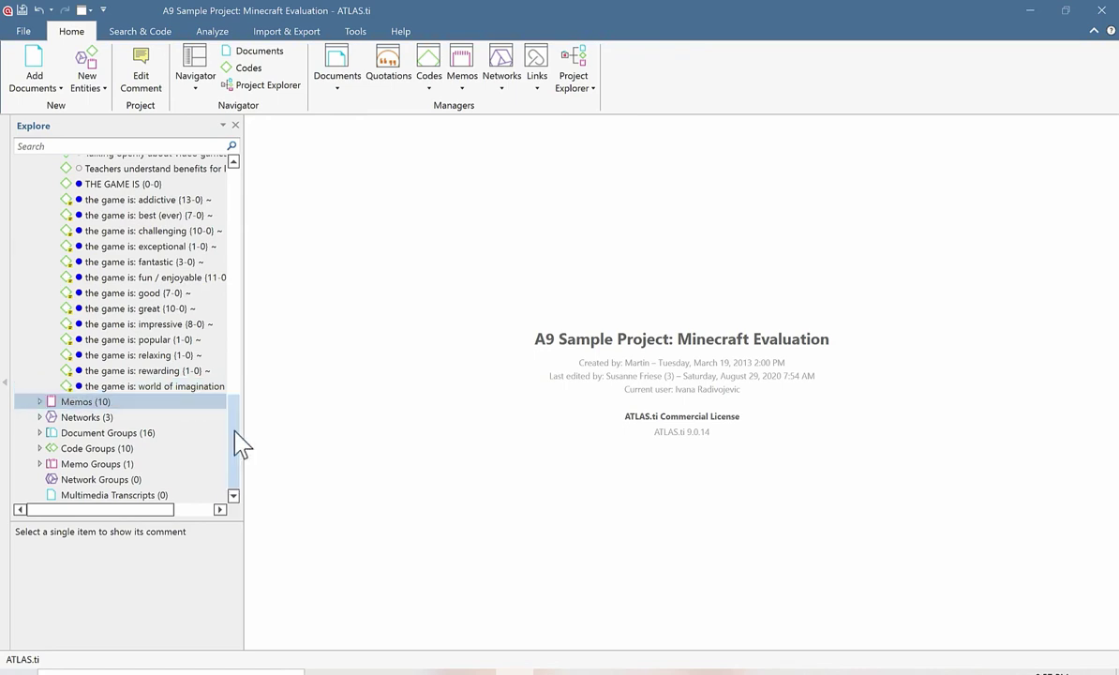
pyautogui.moveTo(242, 444); pyautogui.dragTo(233, 150)
pyautogui.click(38, 194)
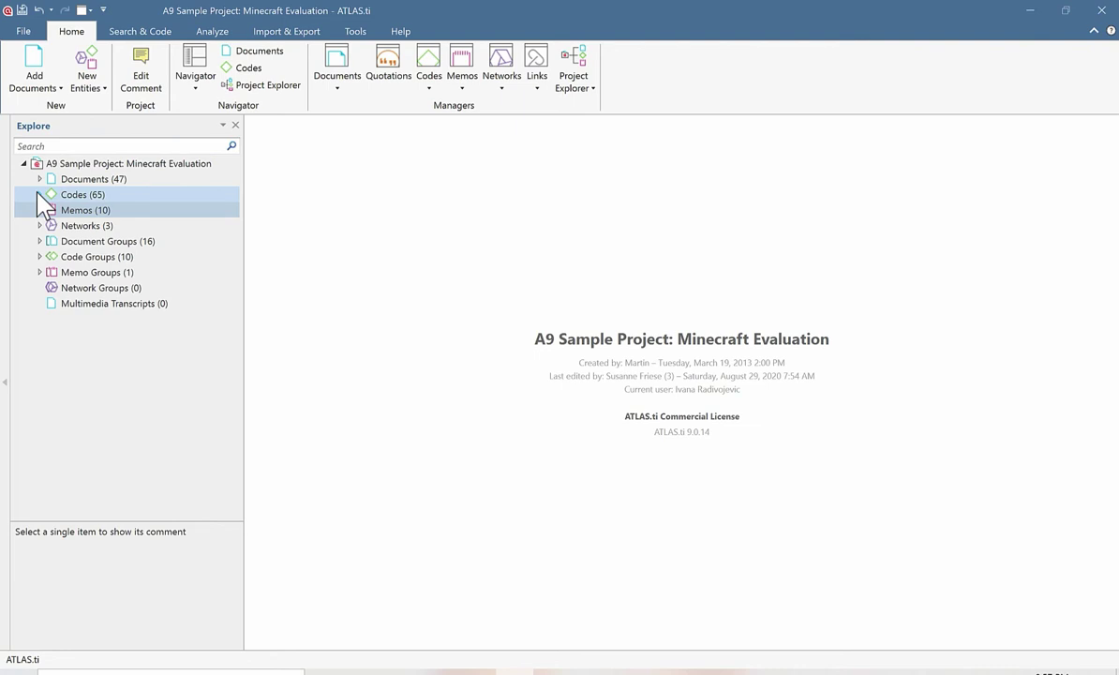
# Step: Expand the project's Documents branch and open the video document D 41: Playing minecraft
pyautogui.click(38, 179)
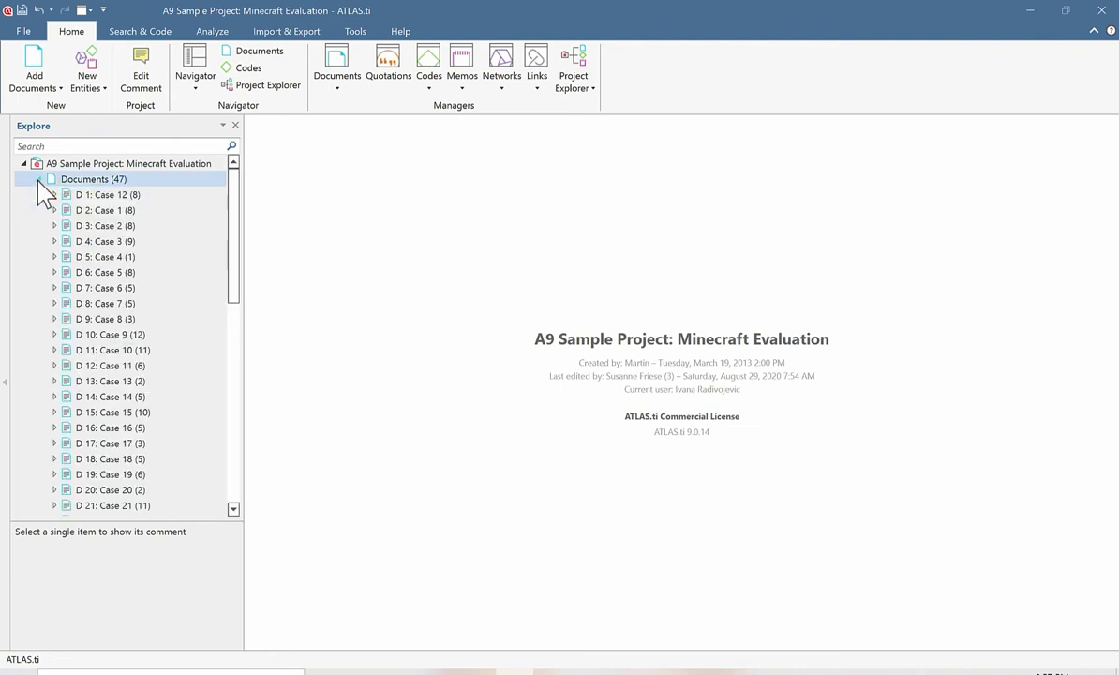
pyautogui.moveTo(232, 241); pyautogui.dragTo(233, 408)
pyautogui.click(147, 359)
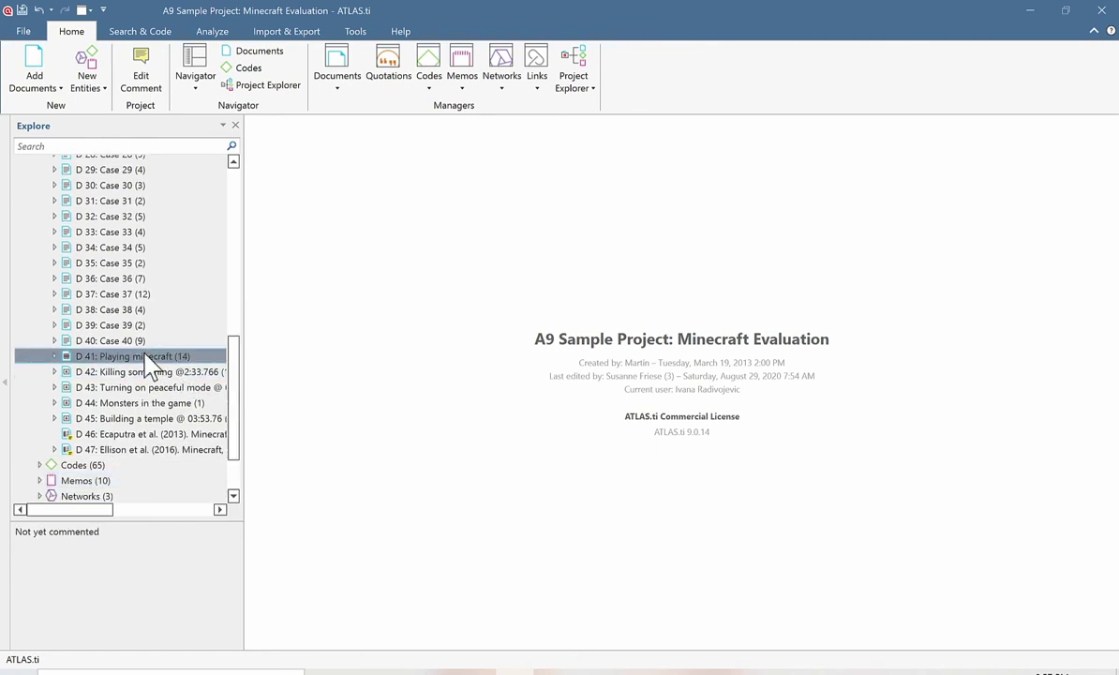
pyautogui.doubleClick(147, 362)
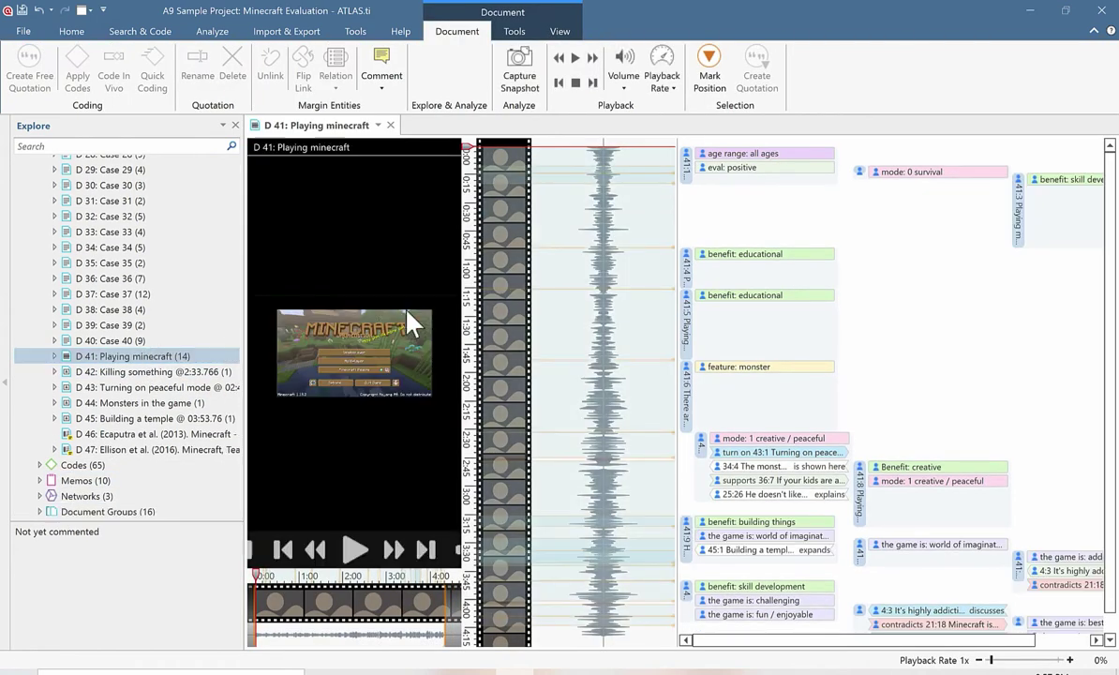
# Step: Enlarge the video preview of D 41: Playing minecraft by widening the player and narrowing the margin area
pyautogui.moveTo(456, 269); pyautogui.dragTo(635, 279)
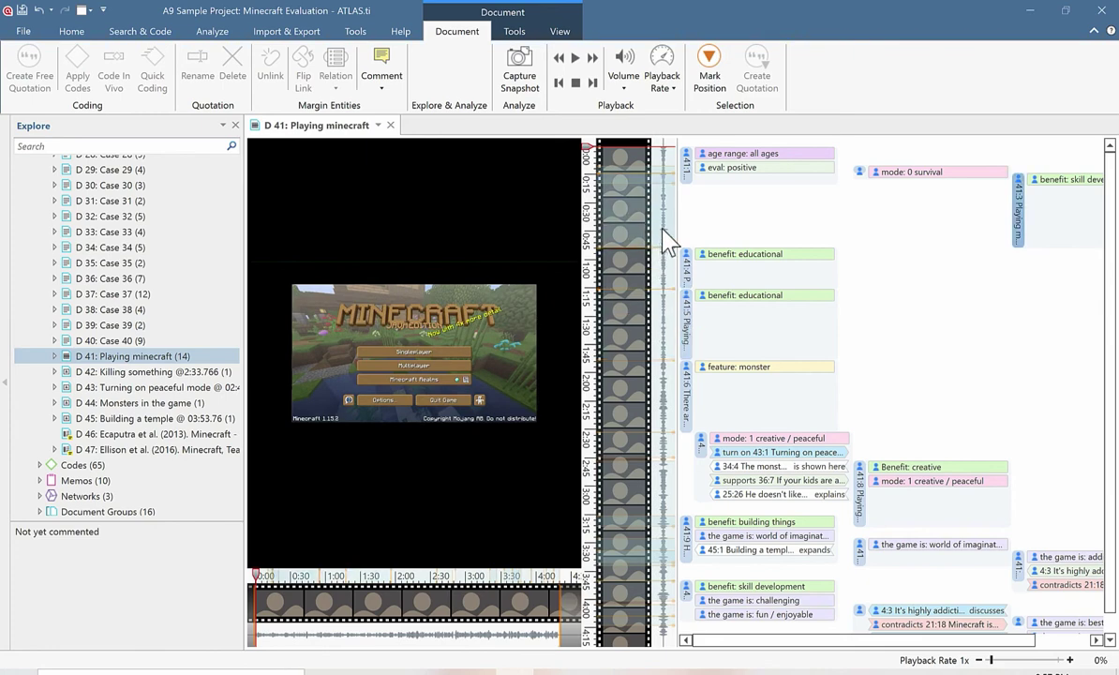
pyautogui.moveTo(678, 218); pyautogui.dragTo(888, 240)
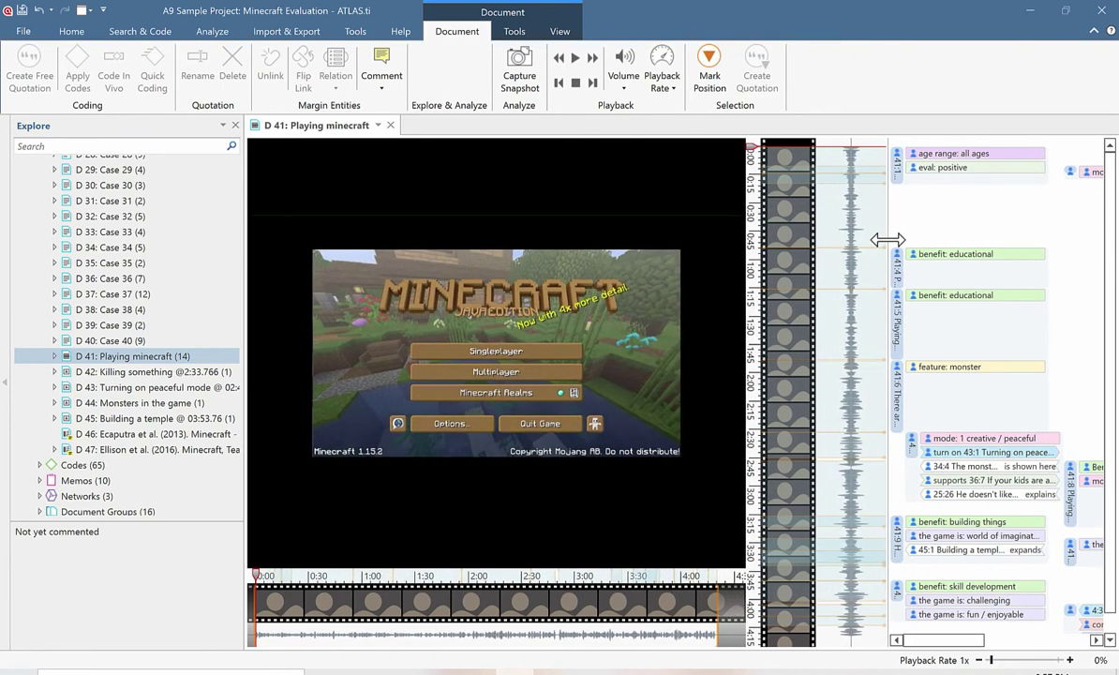
# Step: Play the start of the video briefly and view the playback rate setting
pyautogui.moveTo(478, 225)
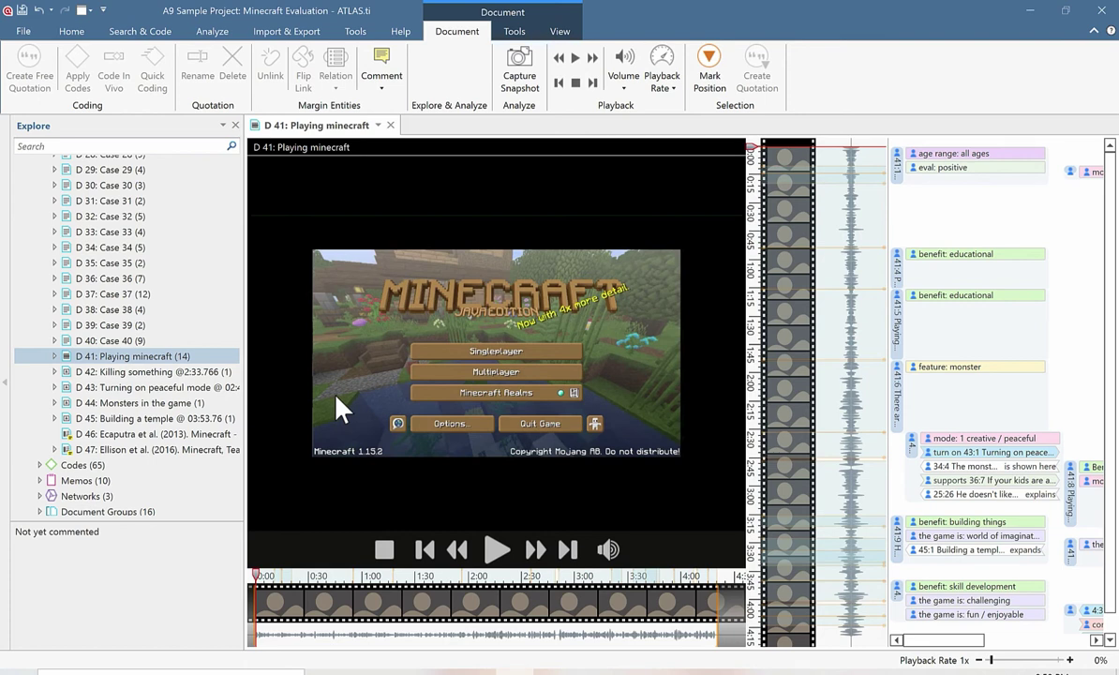
pyautogui.click(497, 553)
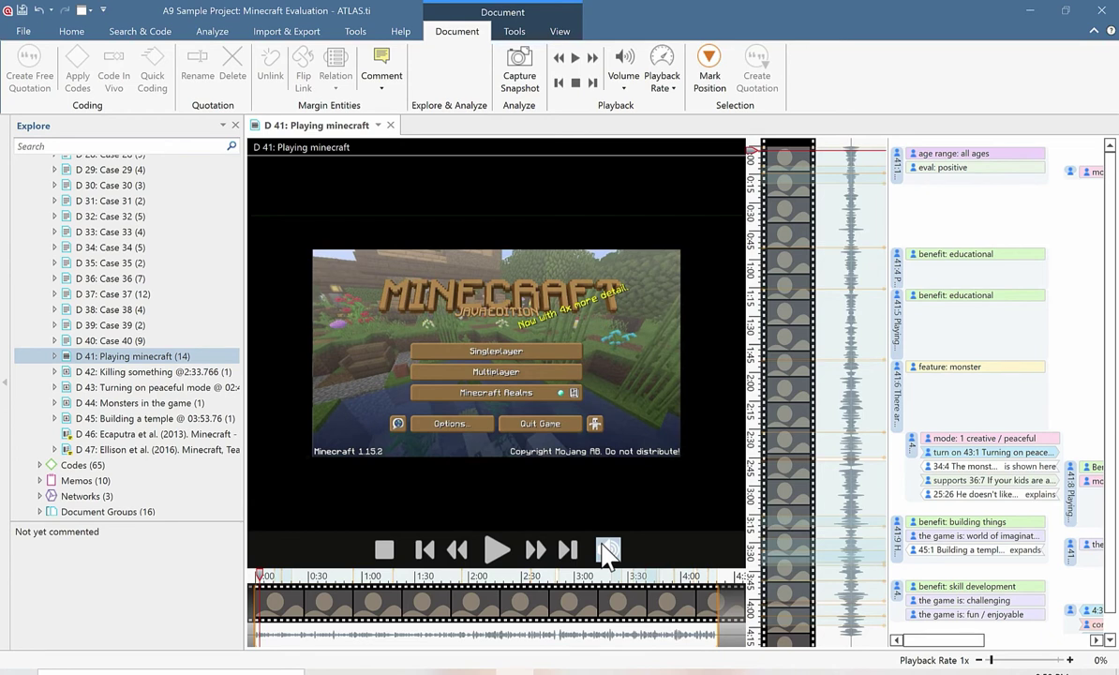
pyautogui.click(663, 94)
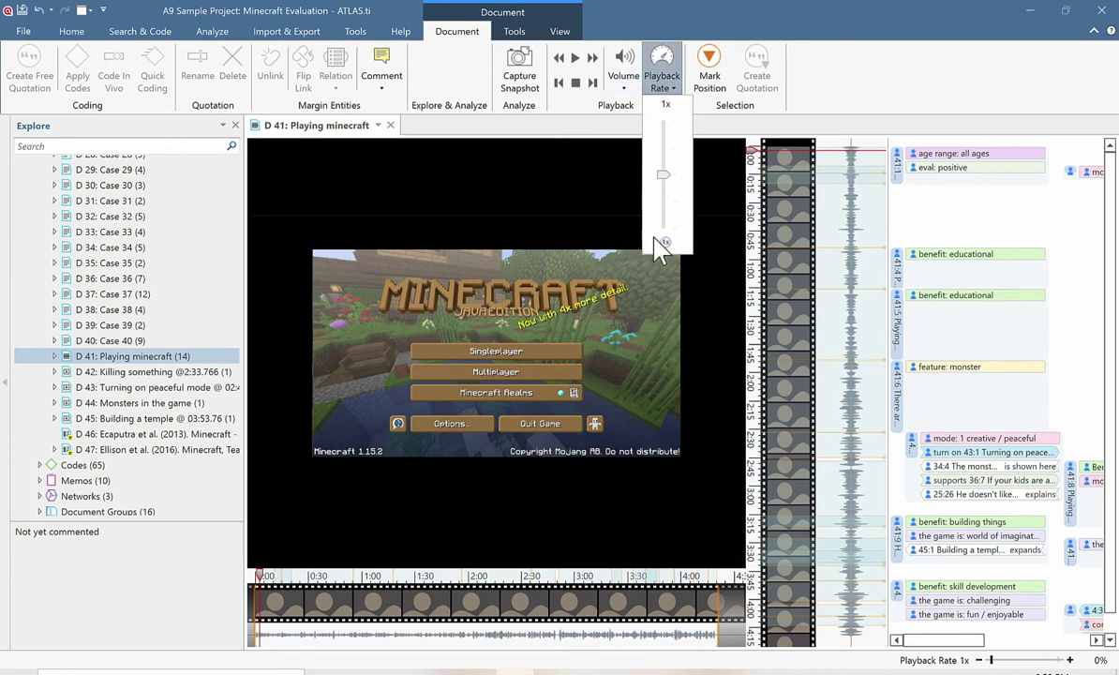
pyautogui.click(723, 138)
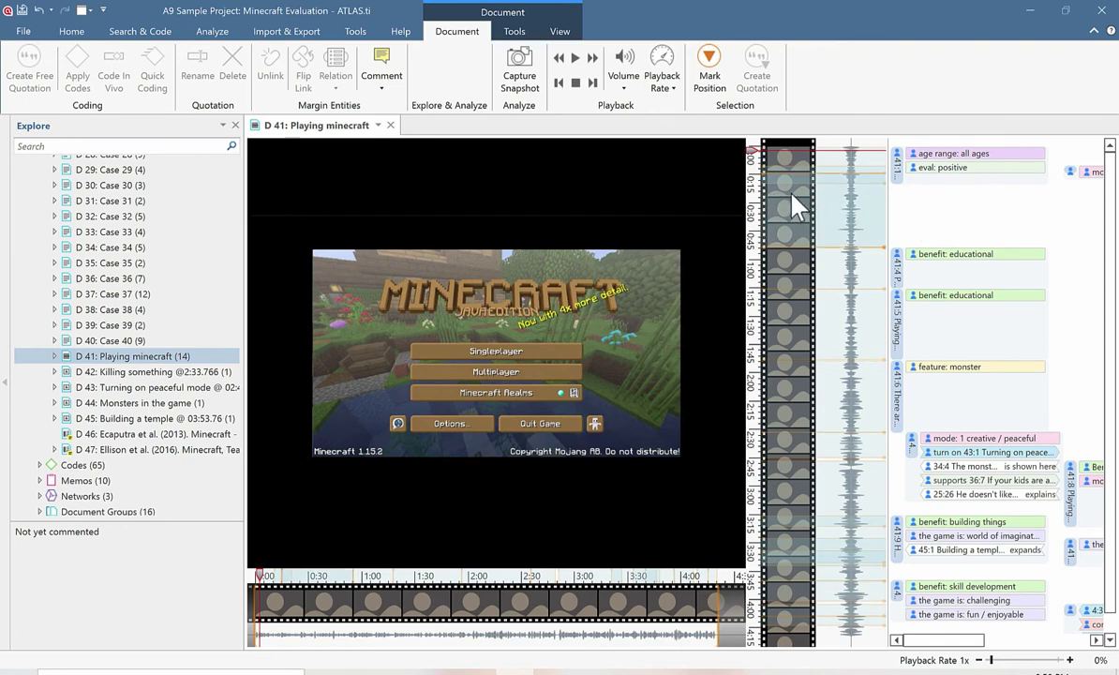
# Step: Create a quotation from about 0:24 to 0:45 of the video and play its beginning
pyautogui.moveTo(792, 197)
pyautogui.mouseDown()
pyautogui.moveTo(812, 201)
pyautogui.moveTo(813, 234)
pyautogui.mouseUp()
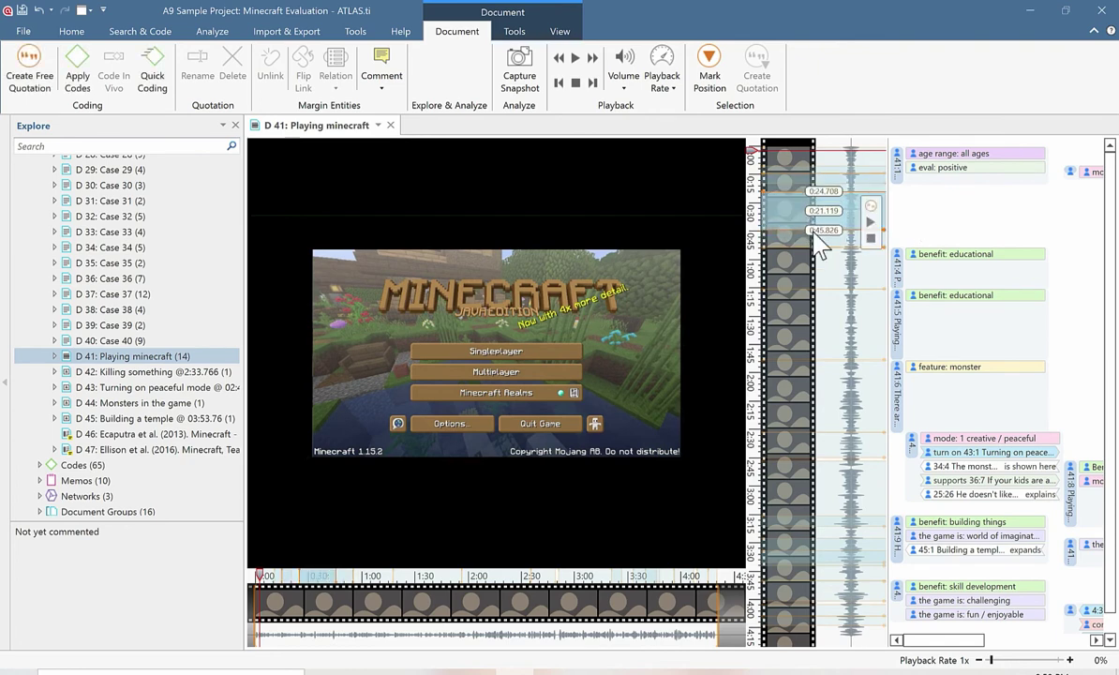
pyautogui.click(827, 236)
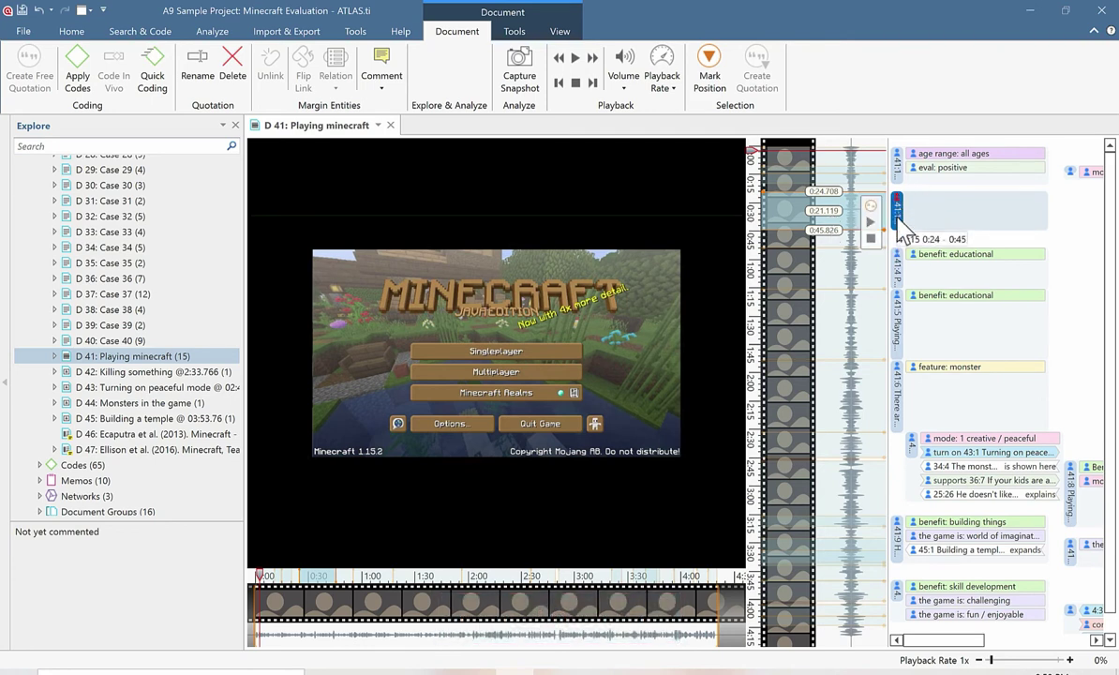
pyautogui.click(870, 224)
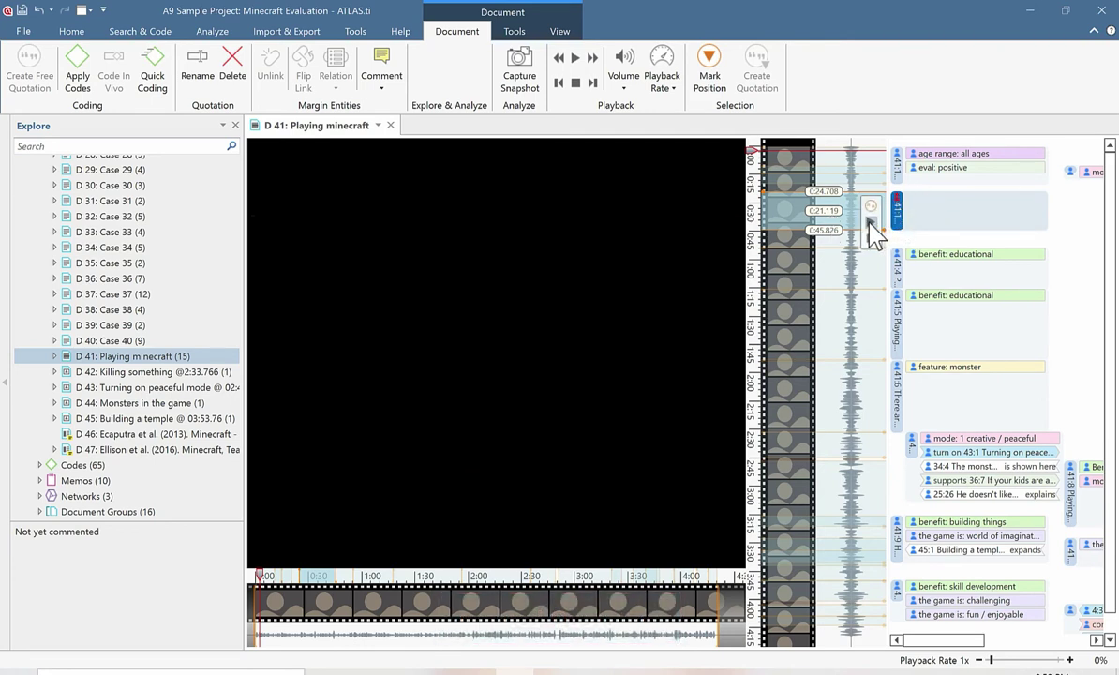
pyautogui.moveTo(605, 445)
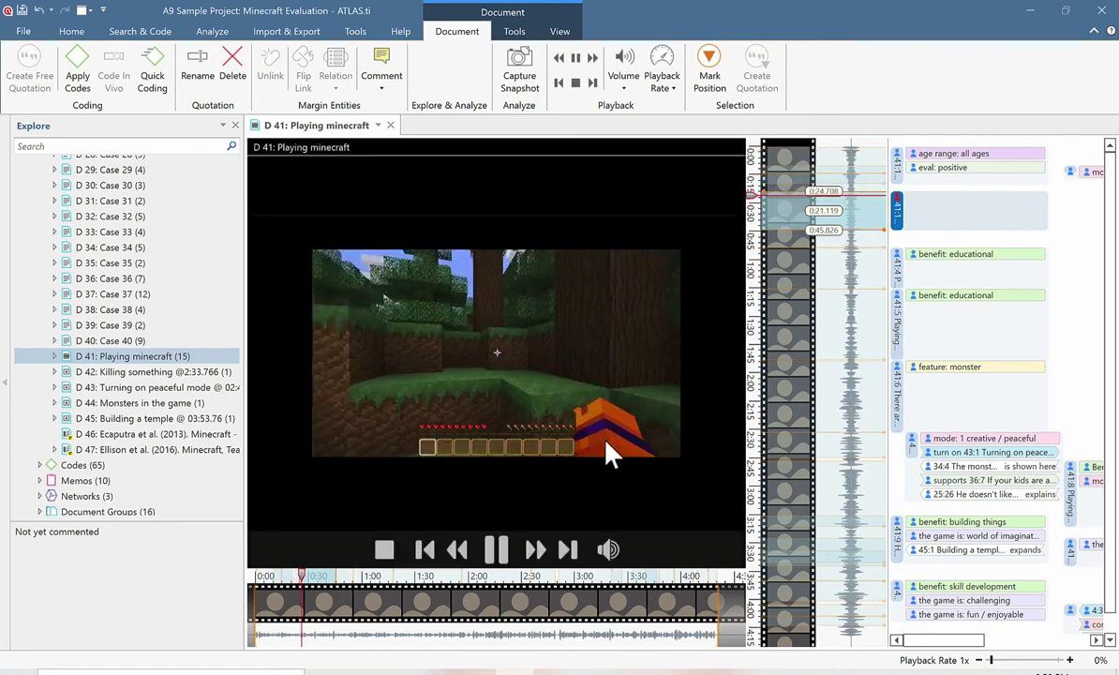
pyautogui.click(496, 555)
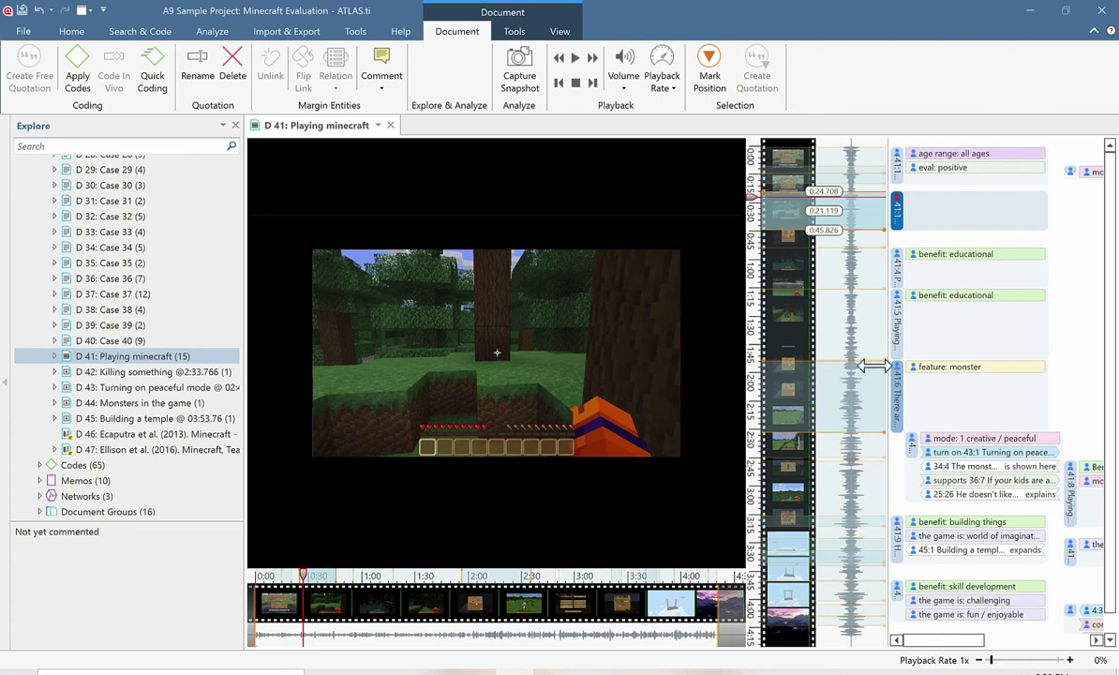
pyautogui.rightClick(898, 221)
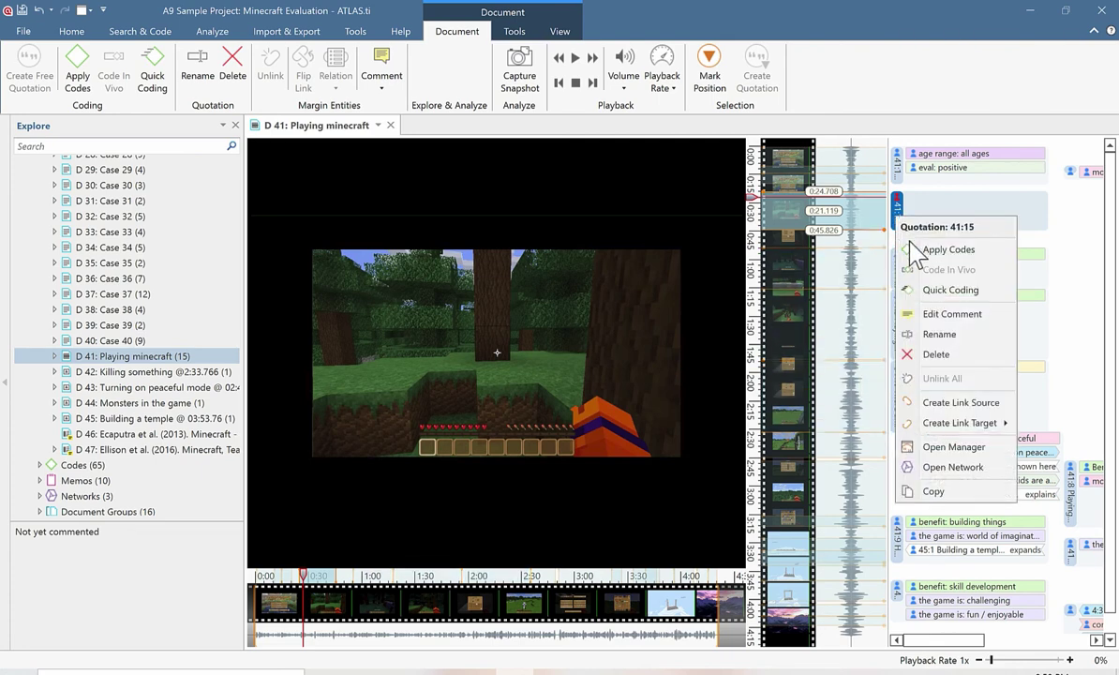
pyautogui.click(869, 213)
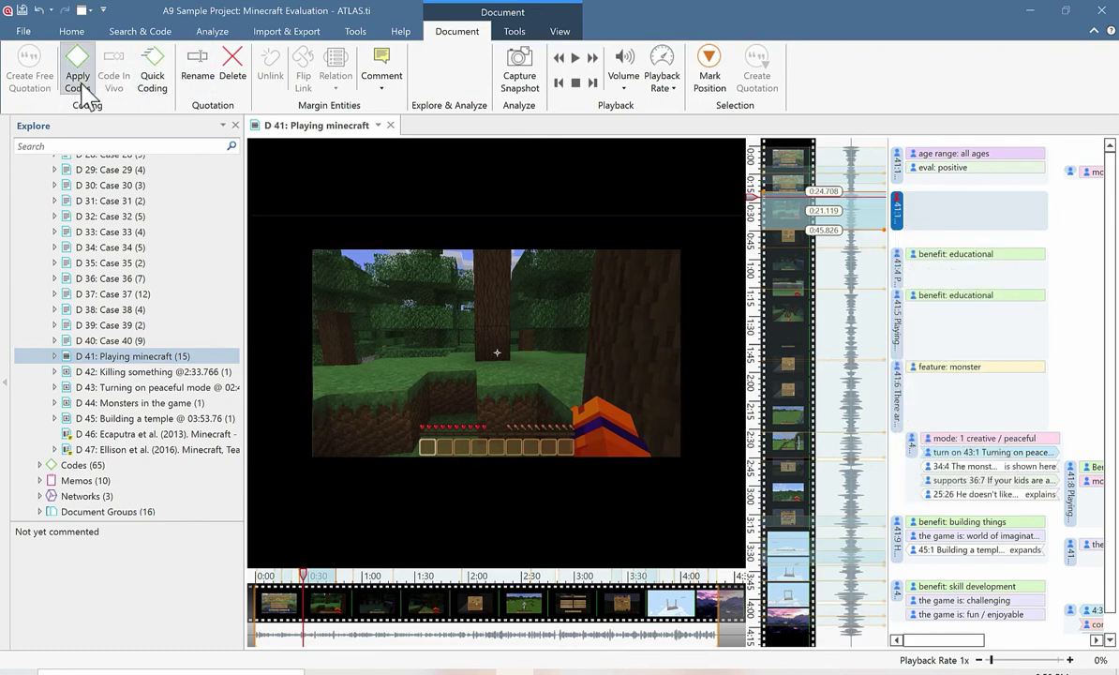
pyautogui.click(869, 222)
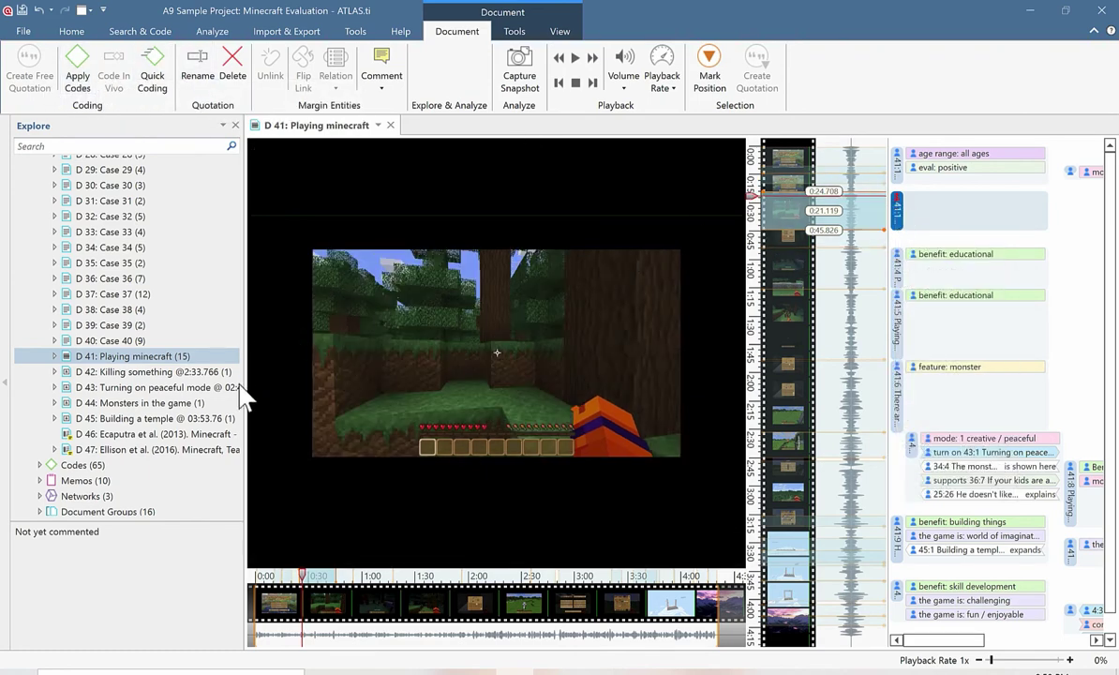
# Step: Apply the code downside: dangerous / distractive to the 0:24–0:45 quotation and create another quotation from about 1:04 to 2:36
pyautogui.scroll(-2, 237, 429)
pyautogui.click(38, 386)
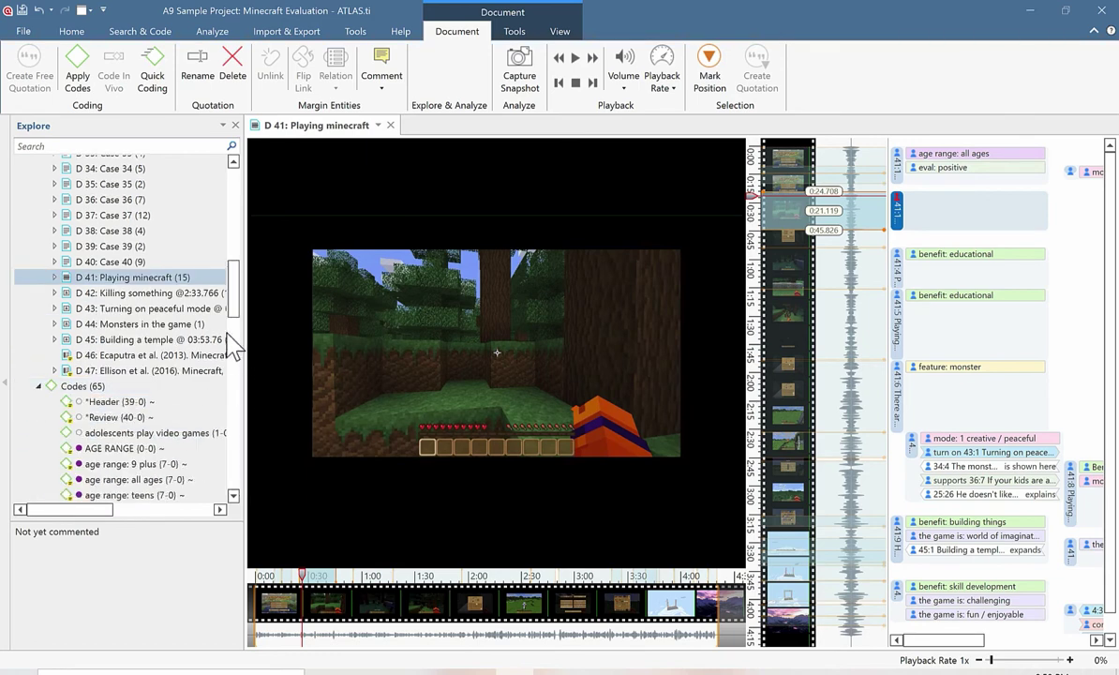
pyautogui.scroll(-6, 234, 319)
pyautogui.click(164, 346)
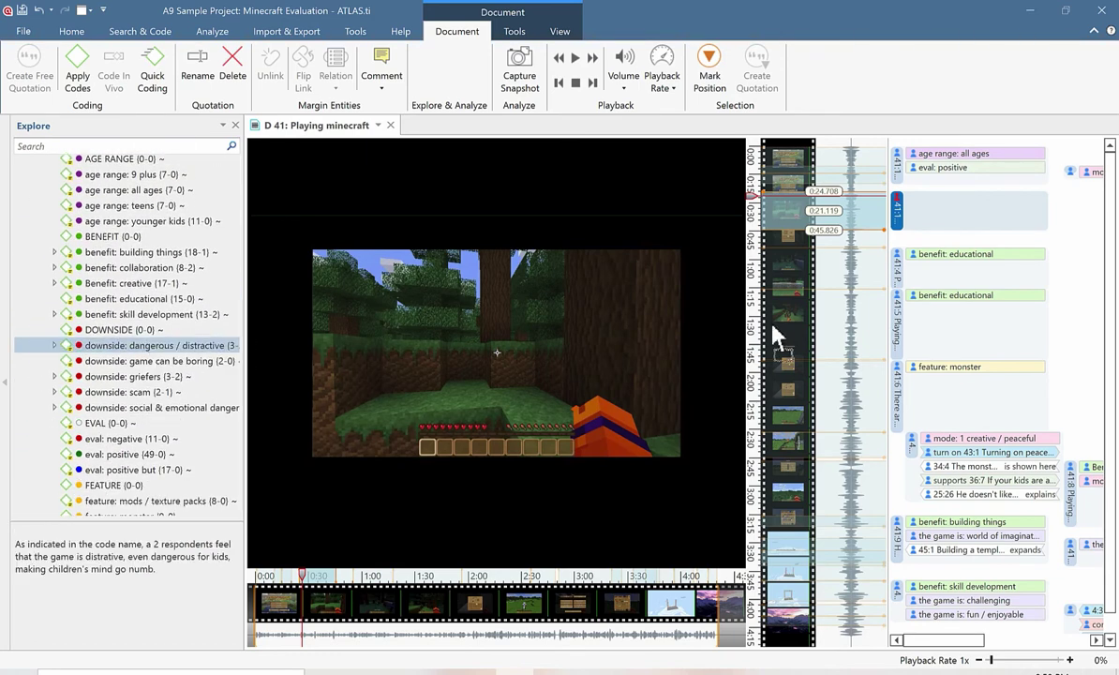
pyautogui.moveTo(893, 234); pyautogui.dragTo(894, 231)
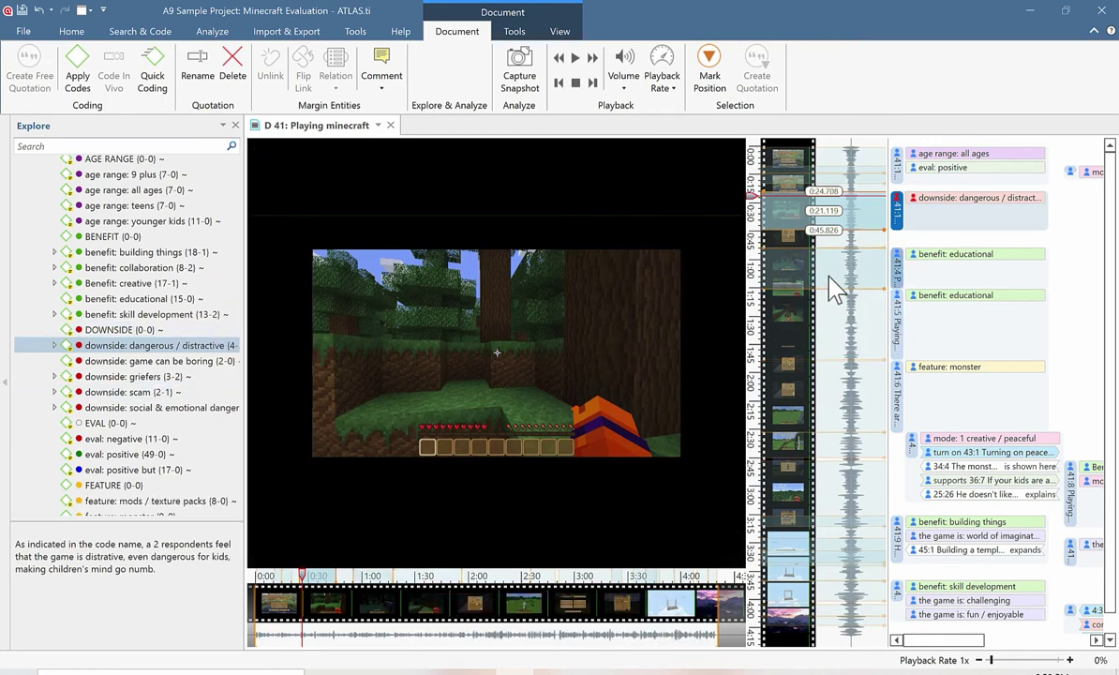
pyautogui.moveTo(812, 265); pyautogui.dragTo(911, 365)
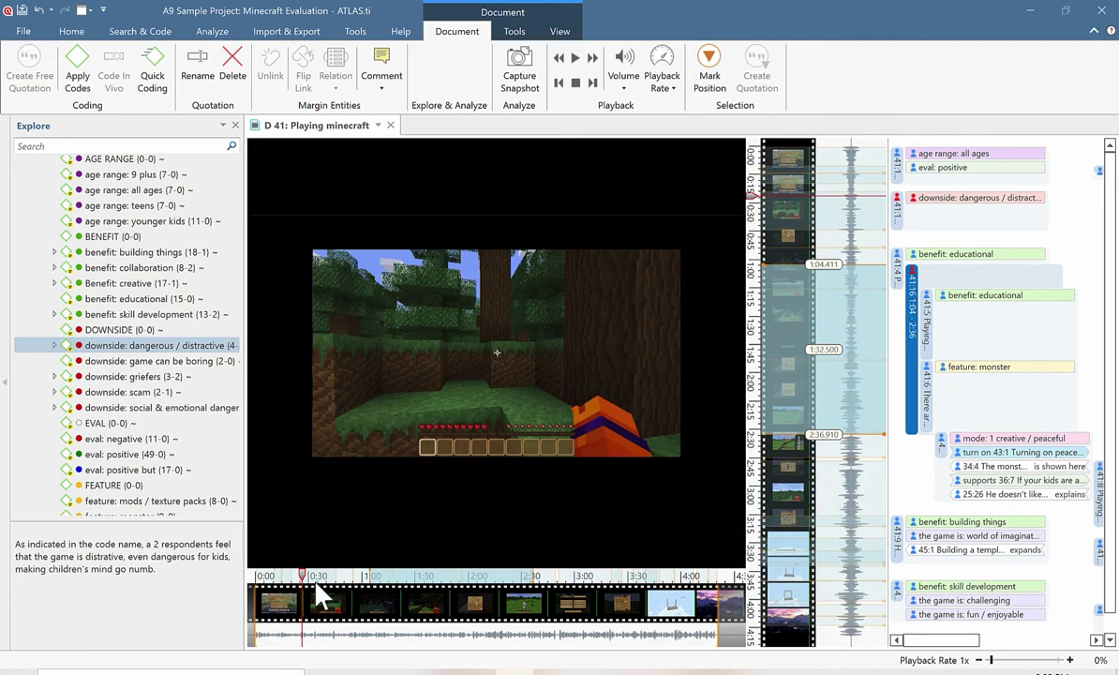
# Step: Capture a snapshot of the current video frame, open it as a document and enlarge the image
pyautogui.click(521, 67)
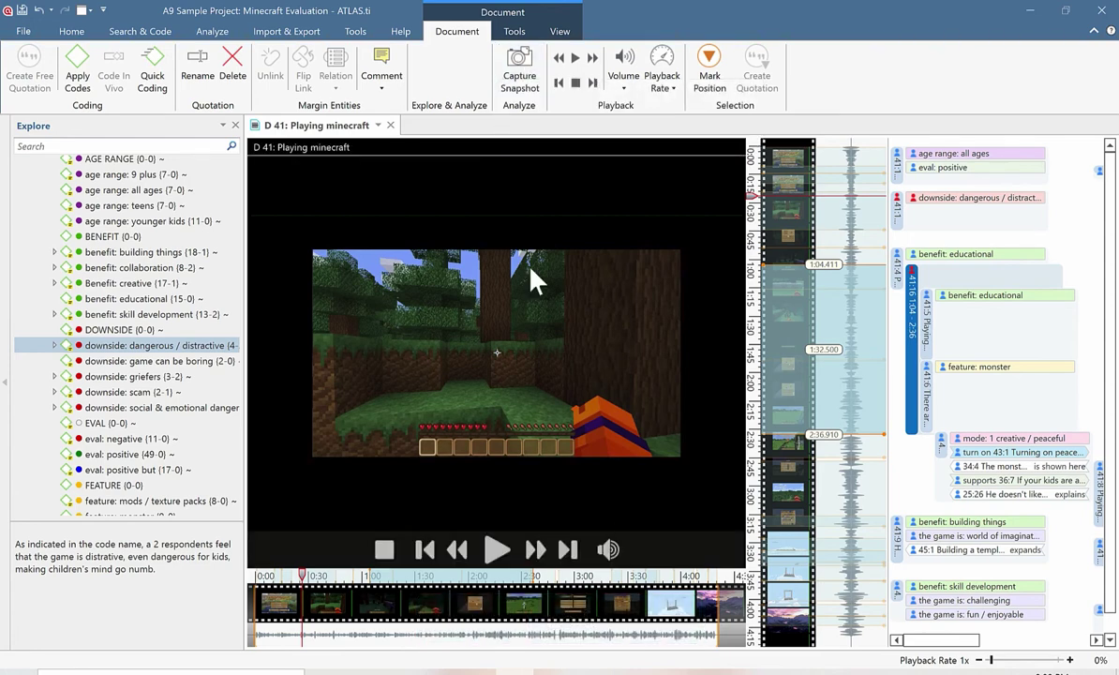
pyautogui.moveTo(235, 354); pyautogui.dragTo(260, 311)
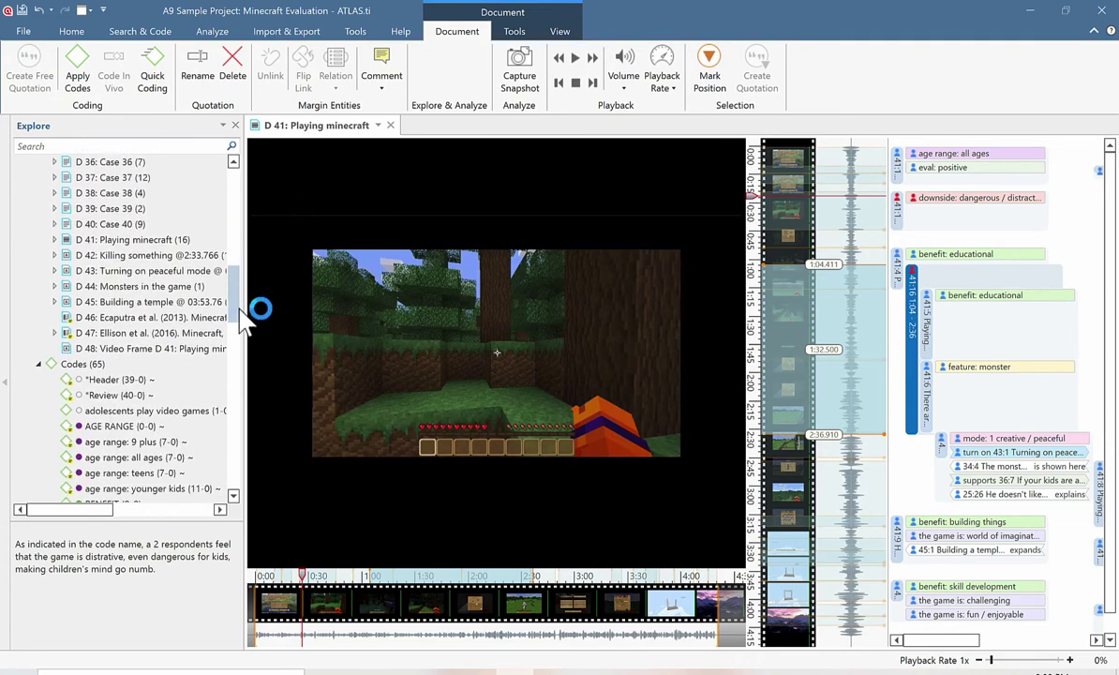
pyautogui.doubleClick(132, 347)
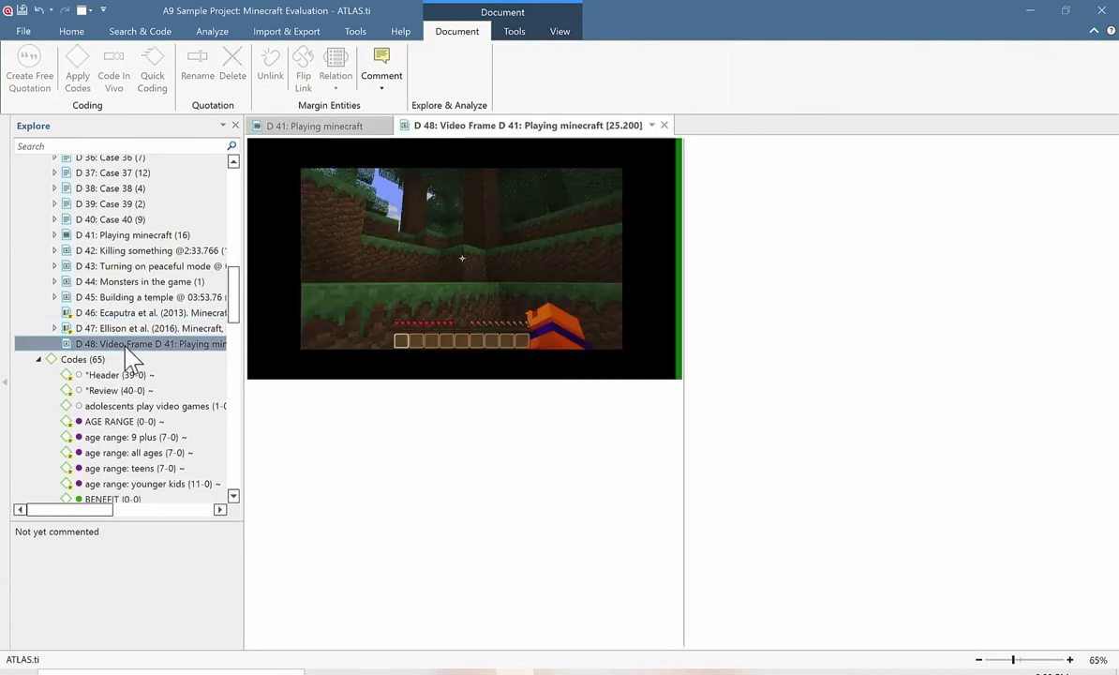
pyautogui.moveTo(684, 425); pyautogui.dragTo(998, 512)
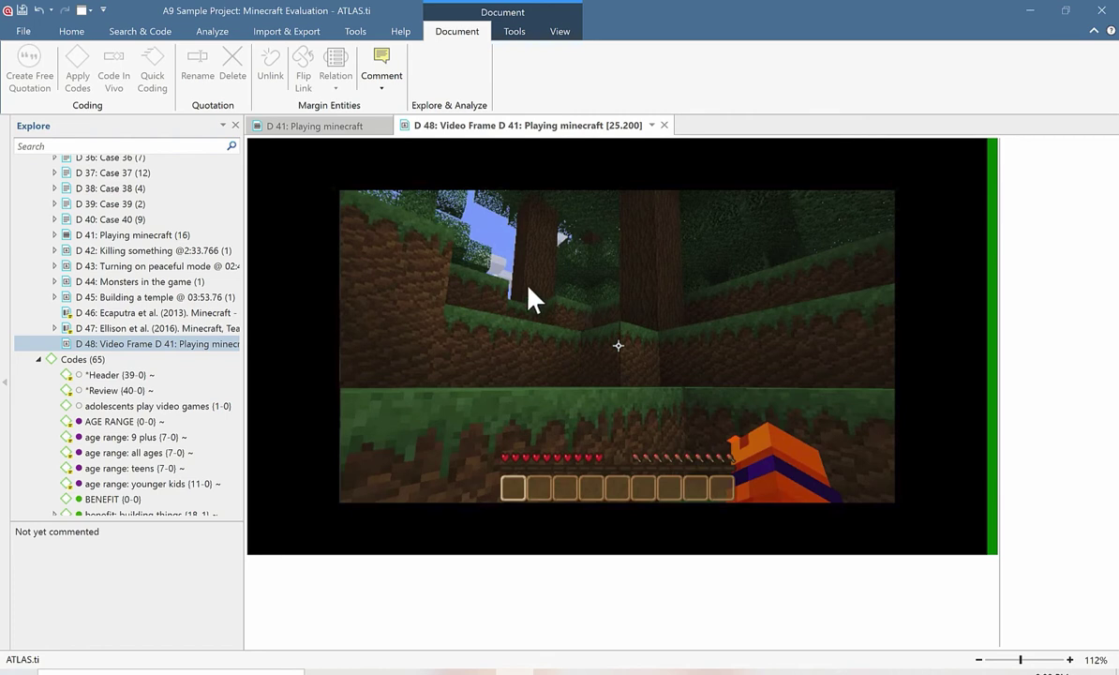
# Step: Mark a rectangular area over the upper-left part of the game scene and create a free quotation from it
pyautogui.moveTo(529, 290)
pyautogui.mouseDown()
pyautogui.moveTo(705, 399)
pyautogui.moveTo(711, 418)
pyautogui.mouseUp()
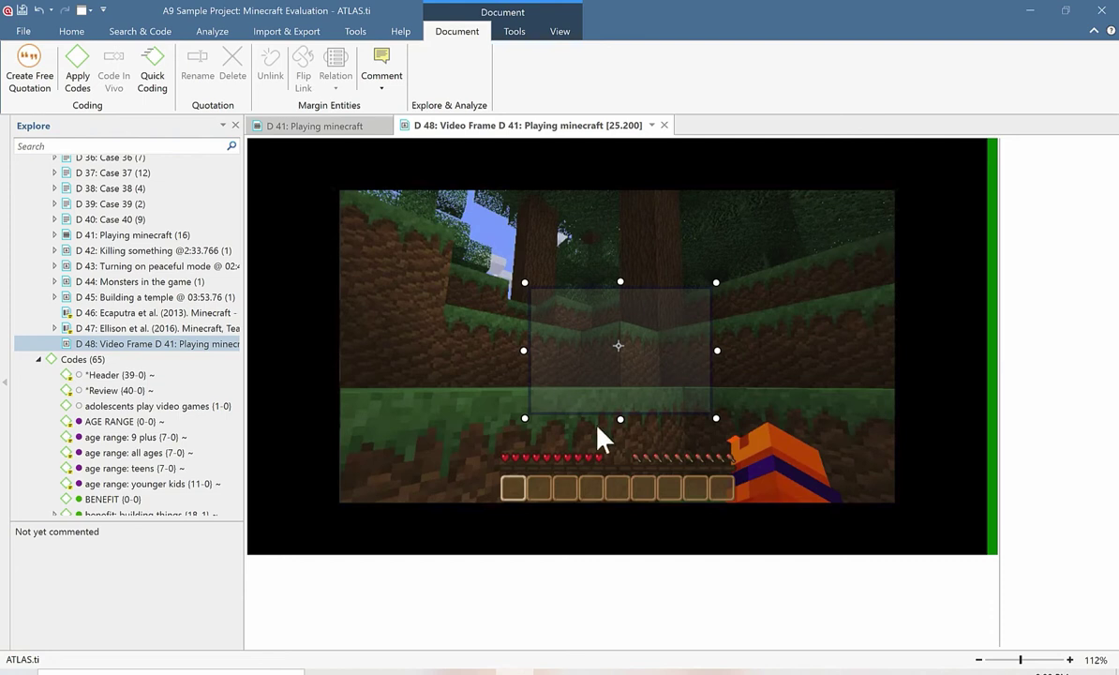
pyautogui.click(583, 484)
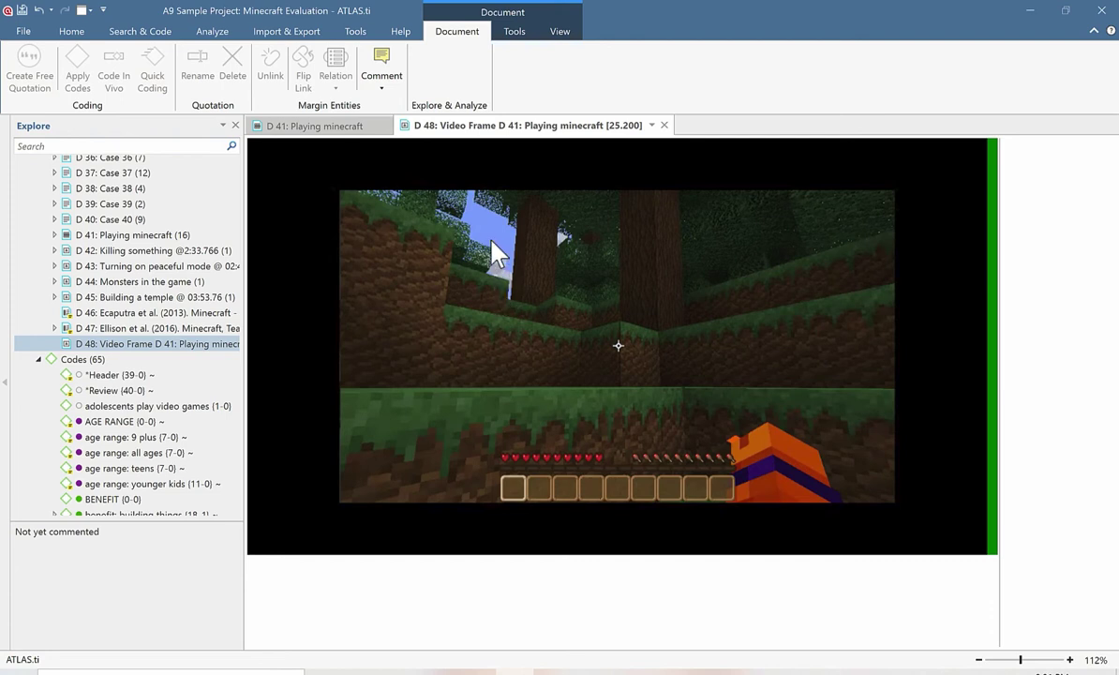
pyautogui.moveTo(420, 219); pyautogui.dragTo(777, 493)
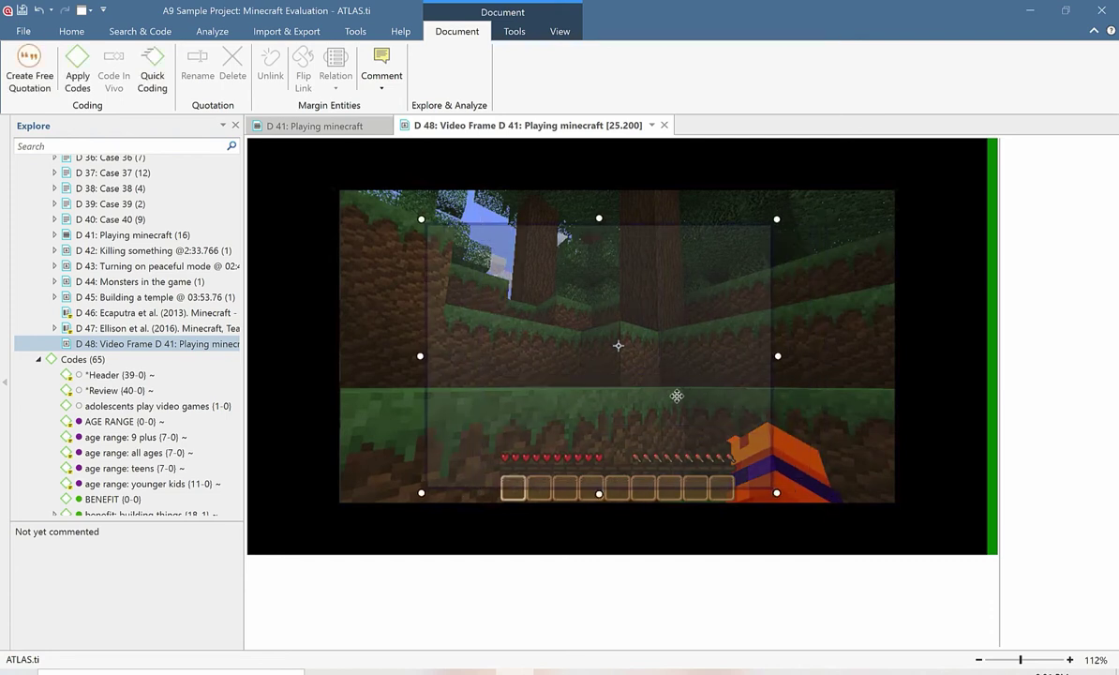
pyautogui.moveTo(676, 395); pyautogui.dragTo(629, 371)
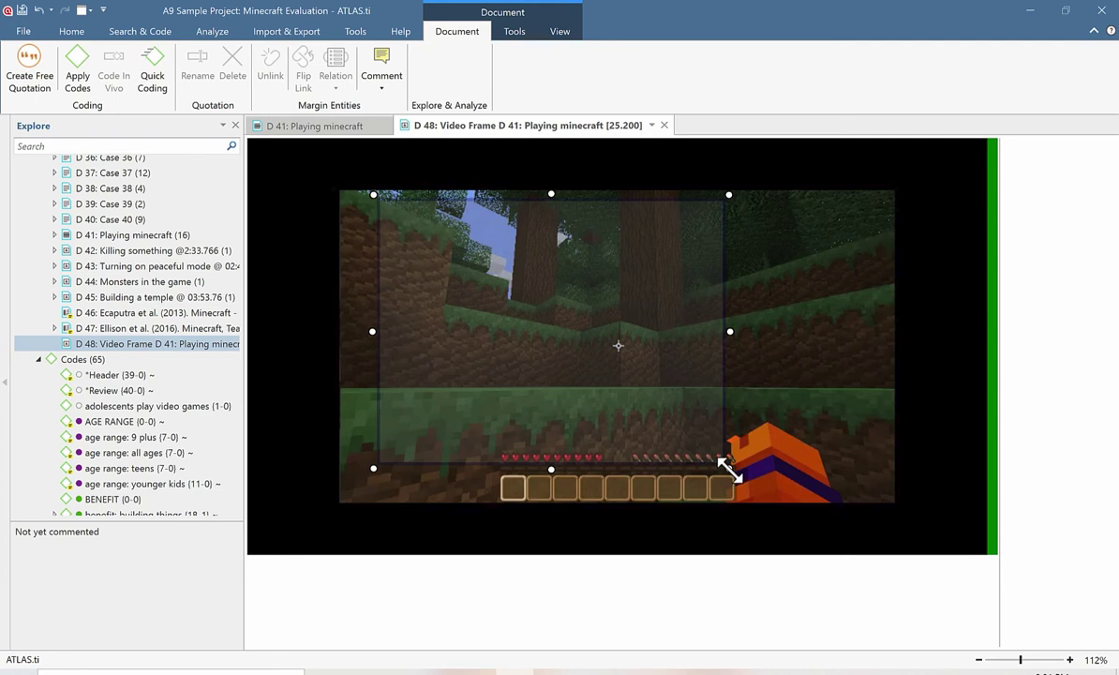
pyautogui.moveTo(730, 469); pyautogui.dragTo(634, 416)
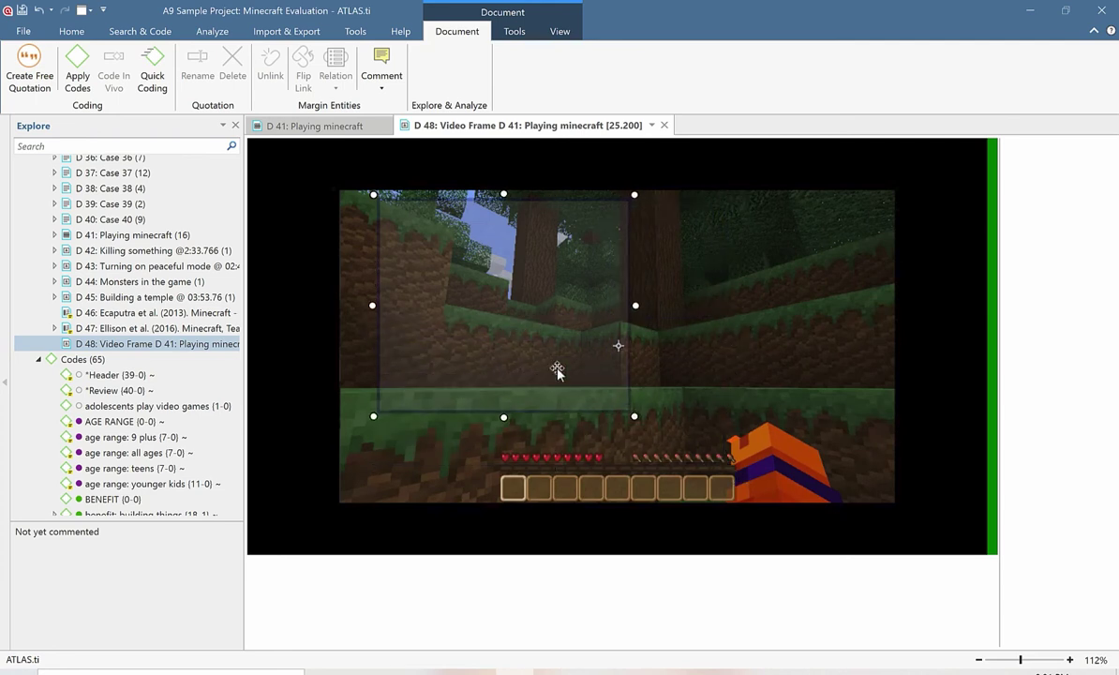
pyautogui.rightClick(556, 371)
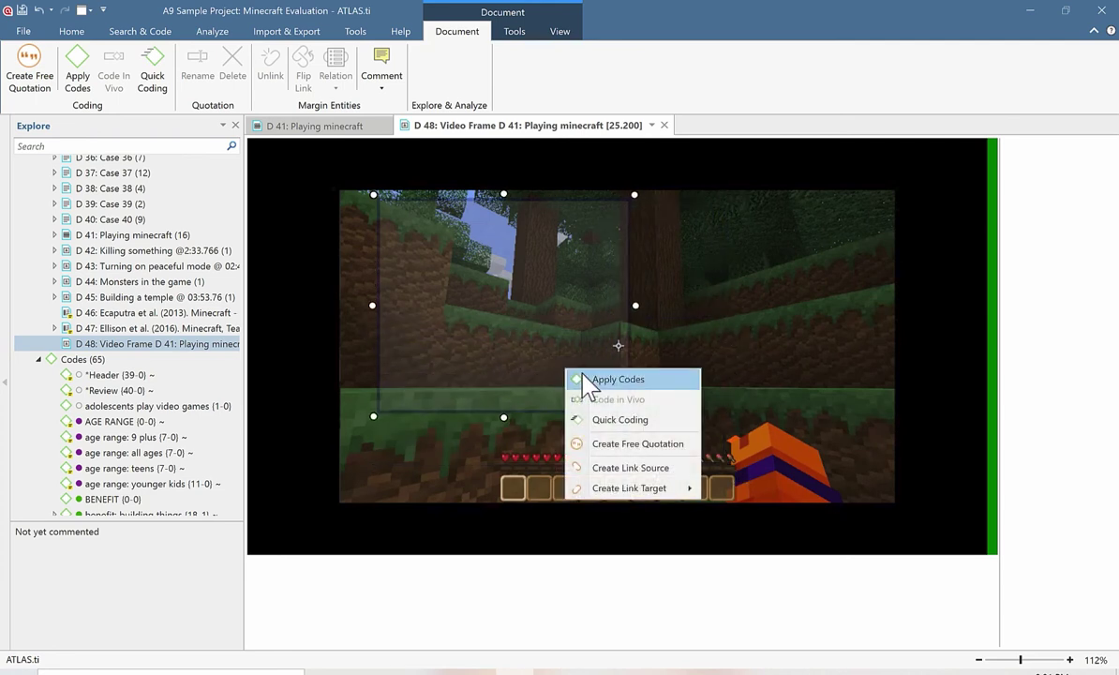
pyautogui.click(615, 441)
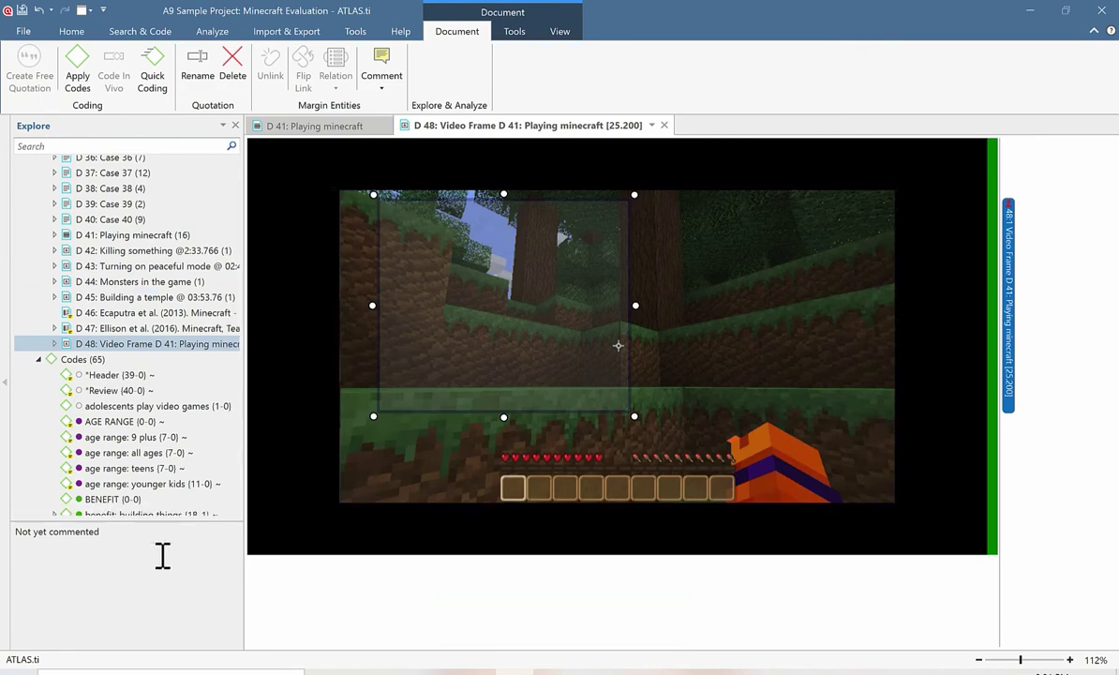
# Step: Apply the code feature: mods / texture packs to the quotation in the video frame image
pyautogui.moveTo(237, 300); pyautogui.dragTo(236, 391)
pyautogui.moveTo(150, 358); pyautogui.dragTo(361, 333)
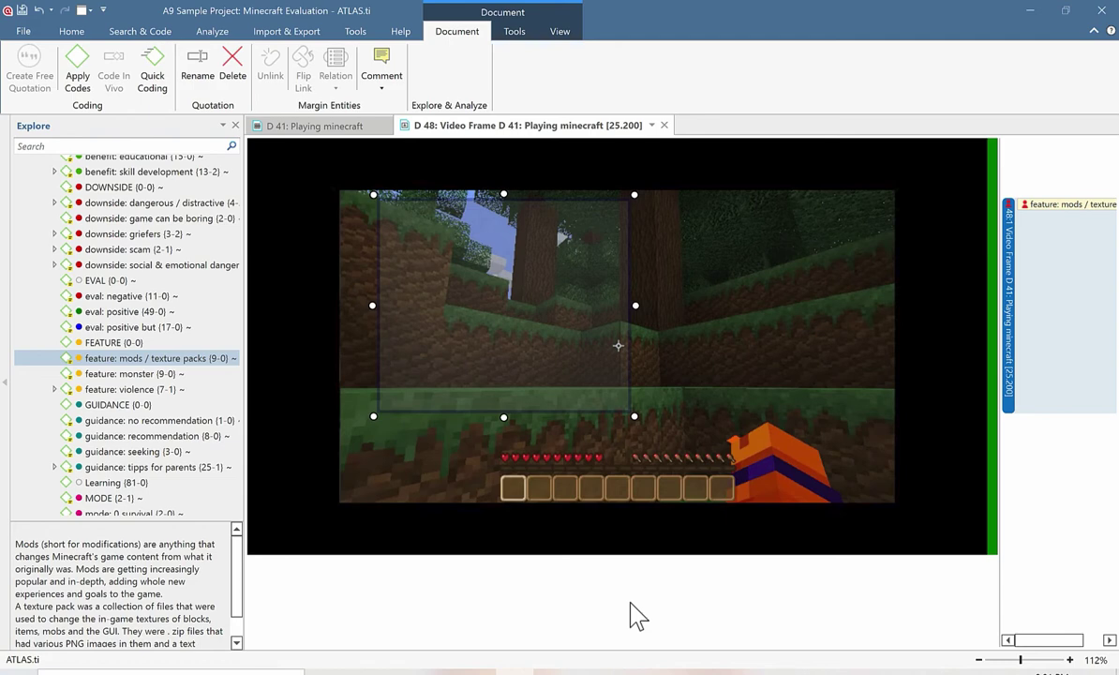
# Step: Close the video frame and video documents and collapse the Documents and Codes branches of the project tree
pyautogui.click(664, 125)
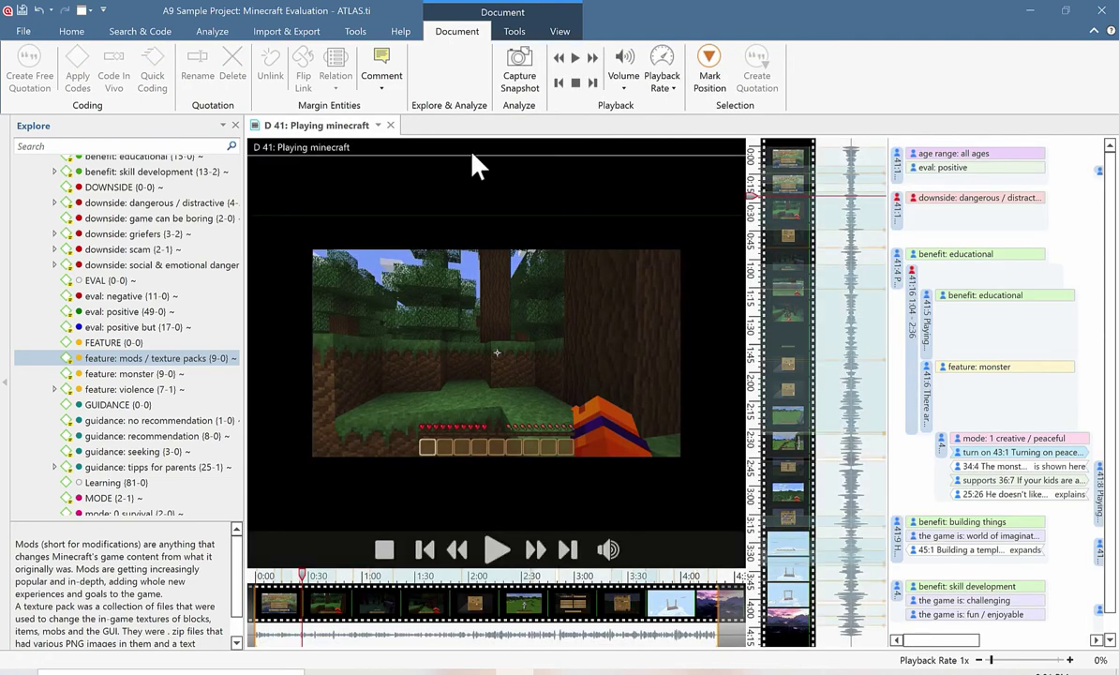
pyautogui.click(390, 124)
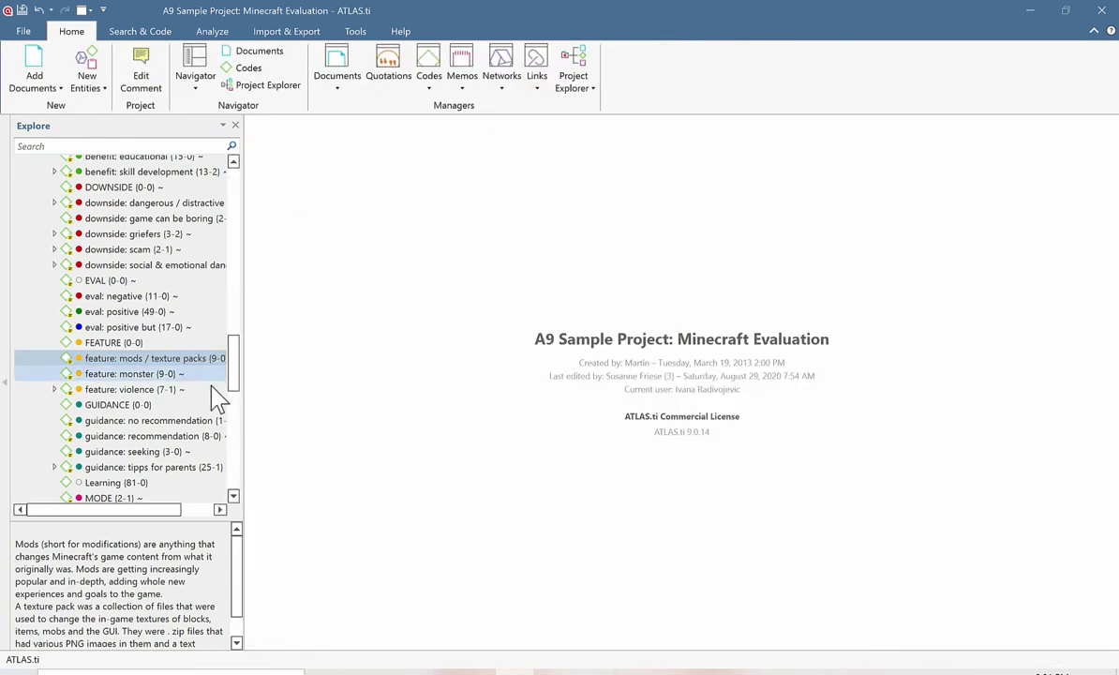
pyautogui.moveTo(242, 384); pyautogui.dragTo(238, 173)
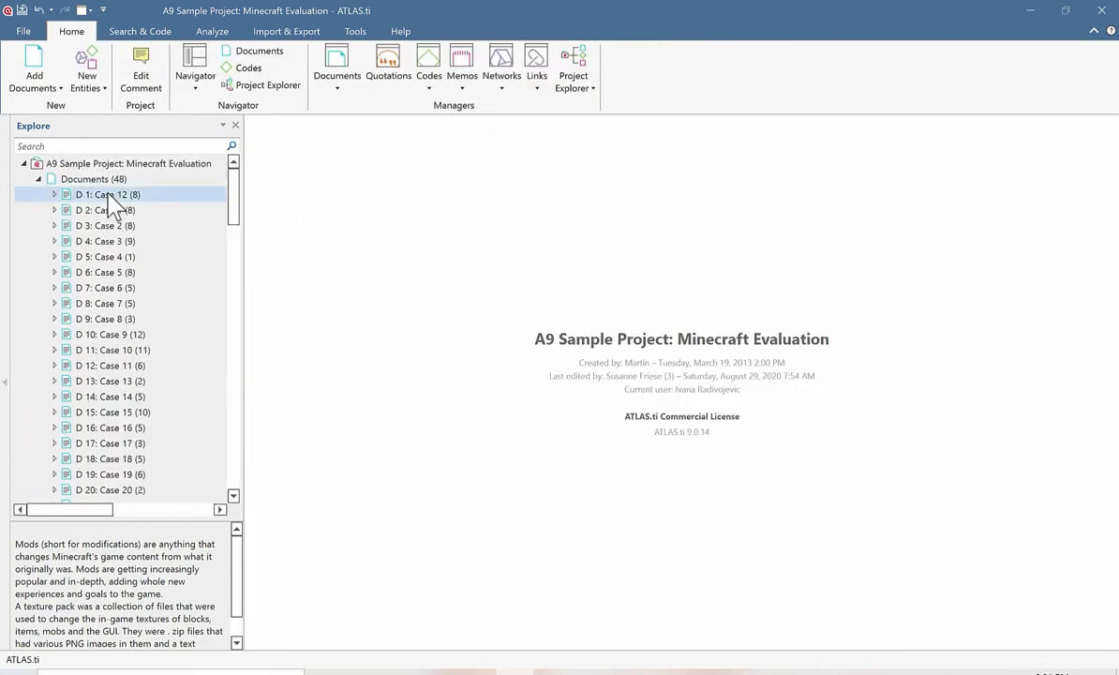
pyautogui.click(41, 179)
pyautogui.click(40, 194)
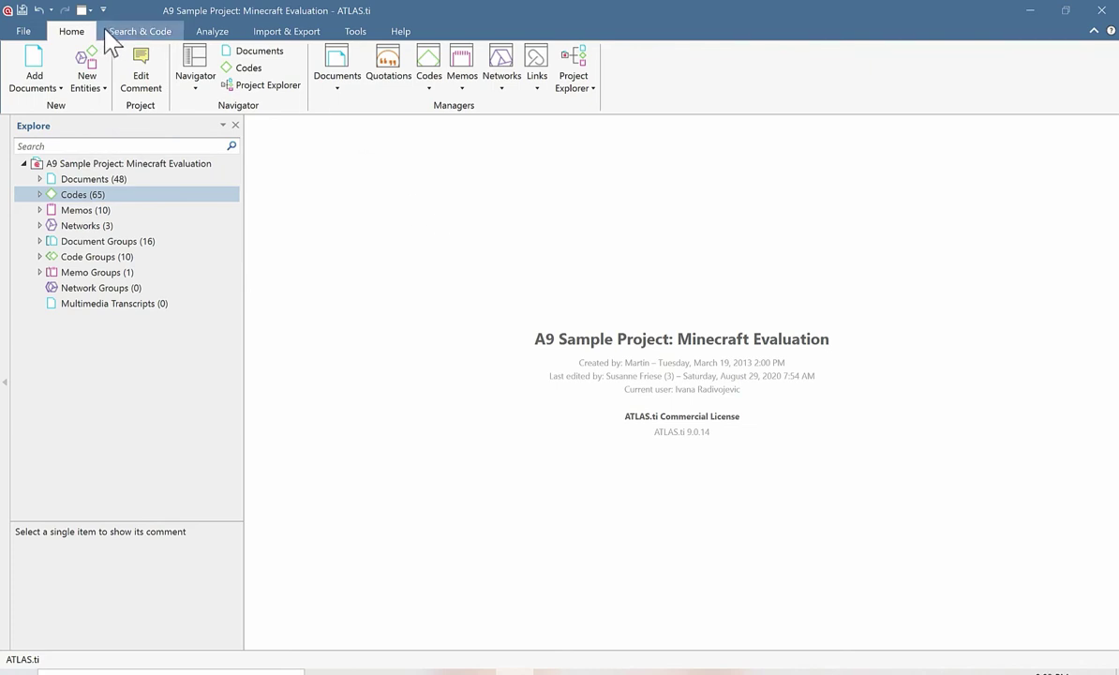
# Step: Open the Code Manager and view the comments of the "age range: younger kids" and "benefit: collaboration" codes
pyautogui.click(427, 66)
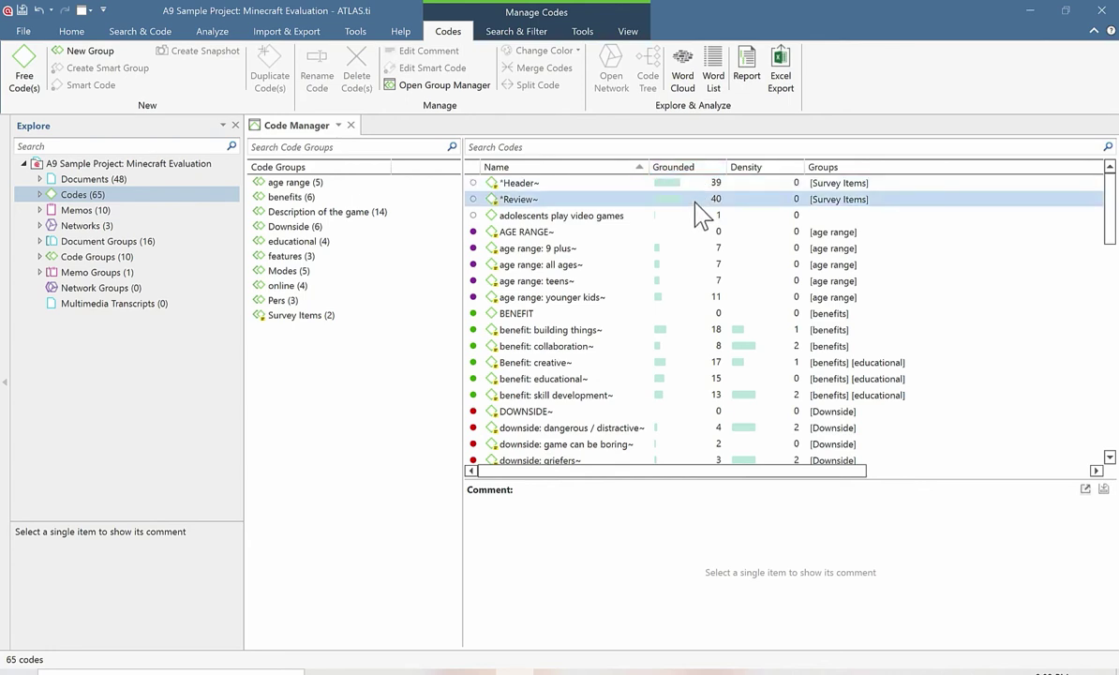
pyautogui.click(706, 296)
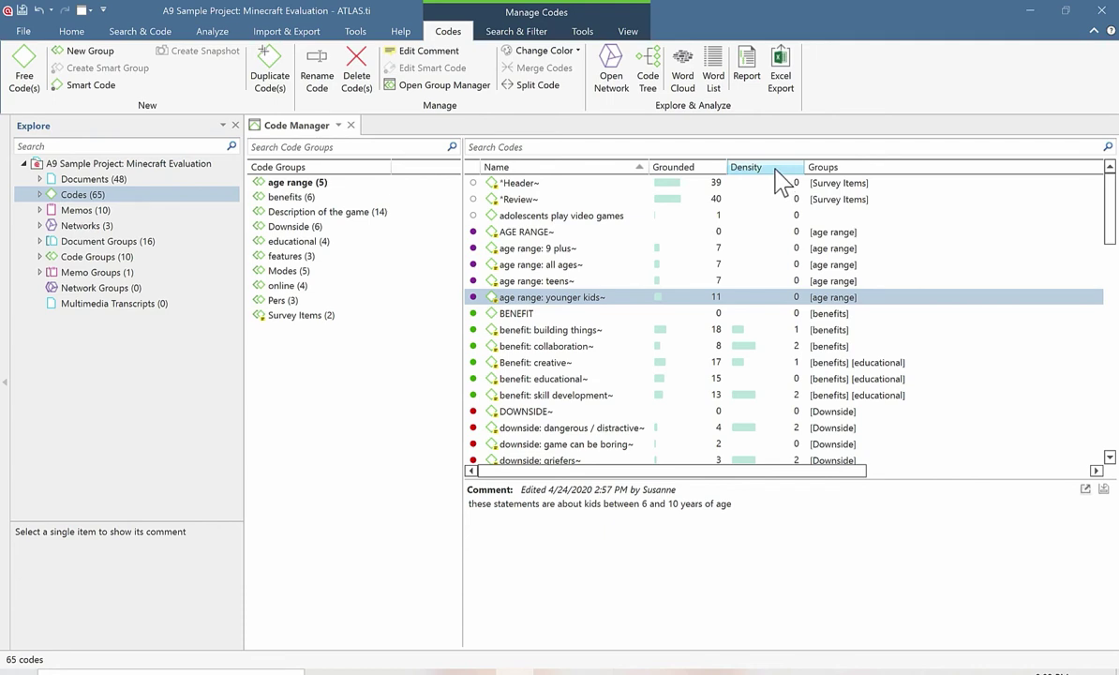
pyautogui.click(777, 348)
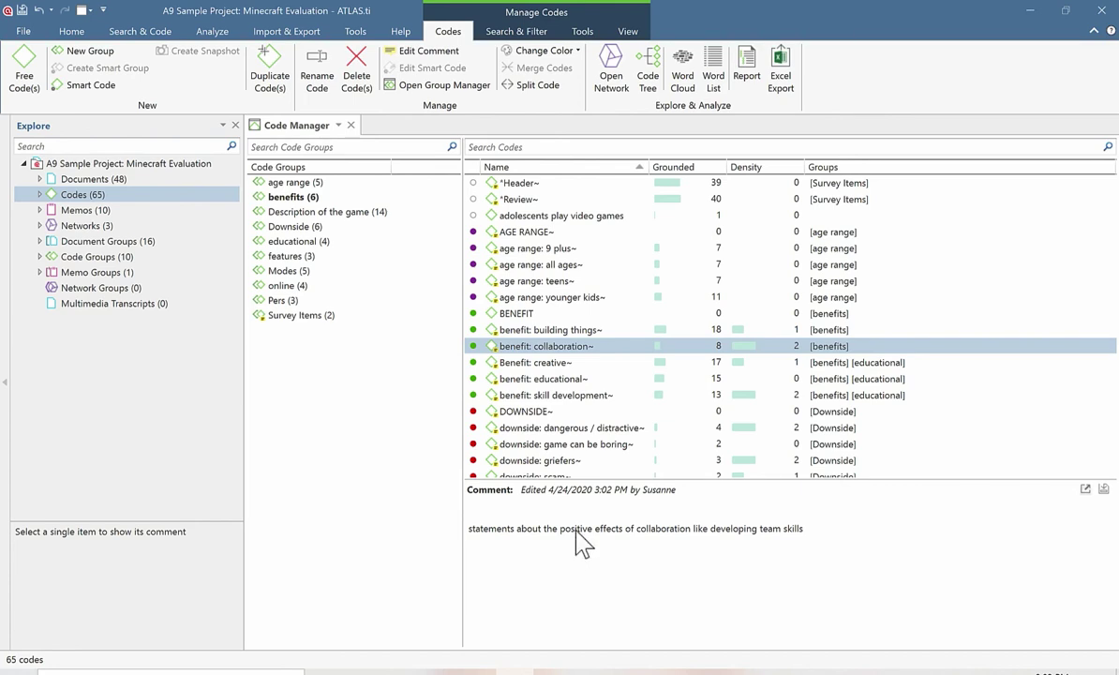
# Step: Add the comment "Operational definition" to the BENEFIT code
pyautogui.click(516, 315)
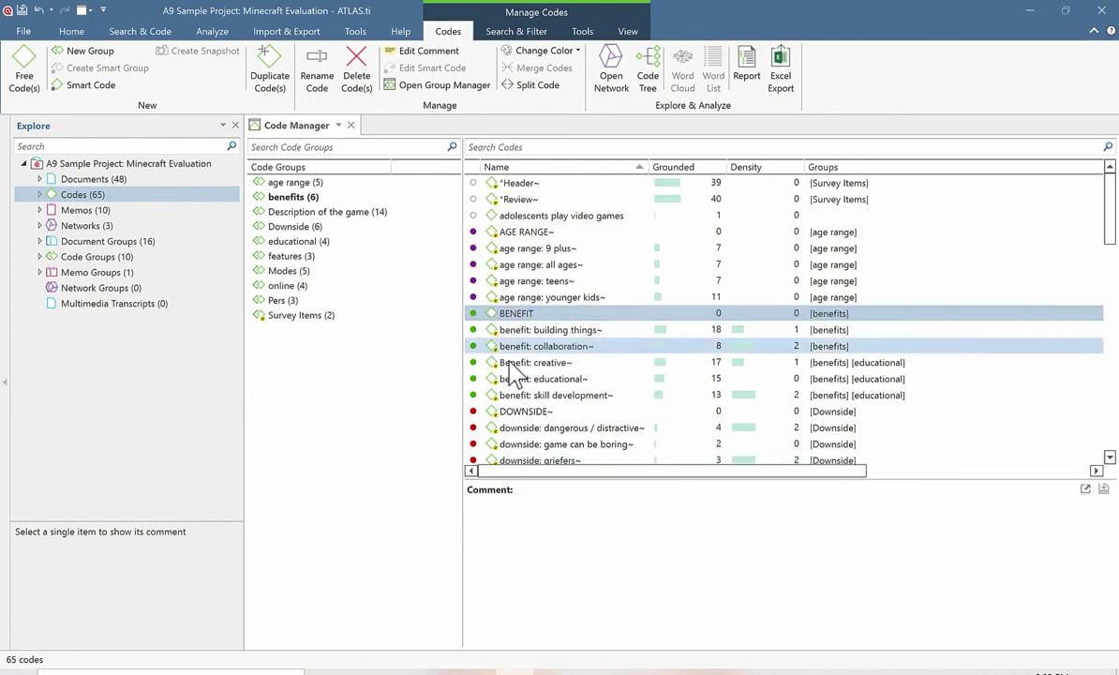
pyautogui.click(489, 521)
pyautogui.write('Operati')
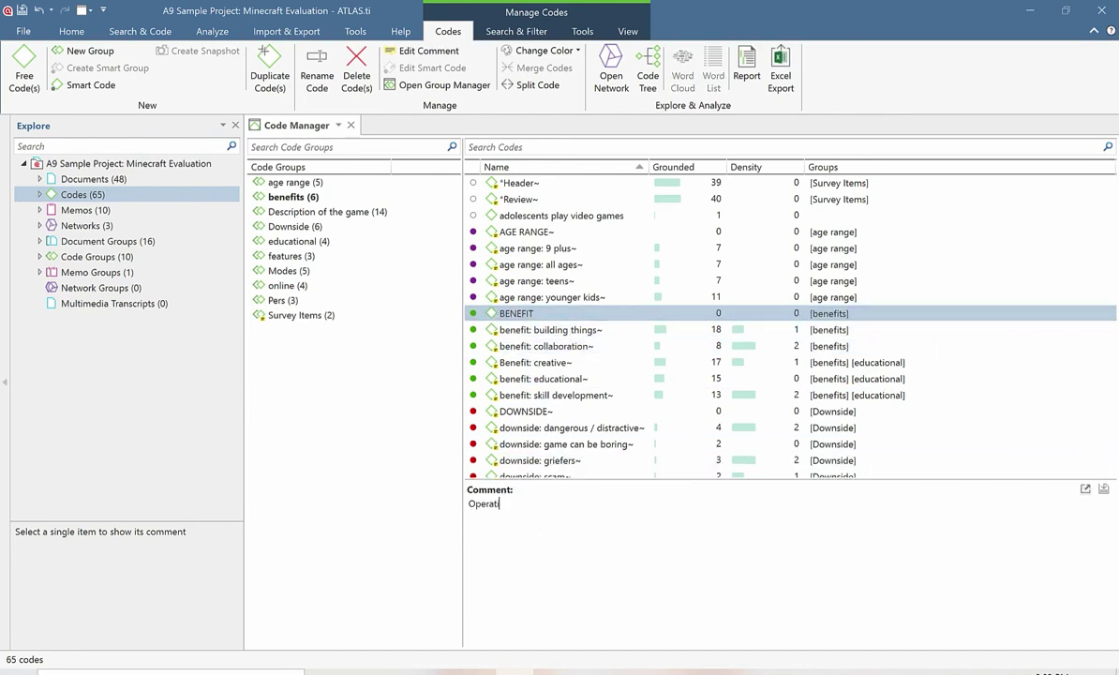
pyautogui.write('onal definition')
# Step: Check the comments and group memberships of the creative and educational benefit codes, "adolescents play video games" and AGE RANGE
pyautogui.click(539, 362)
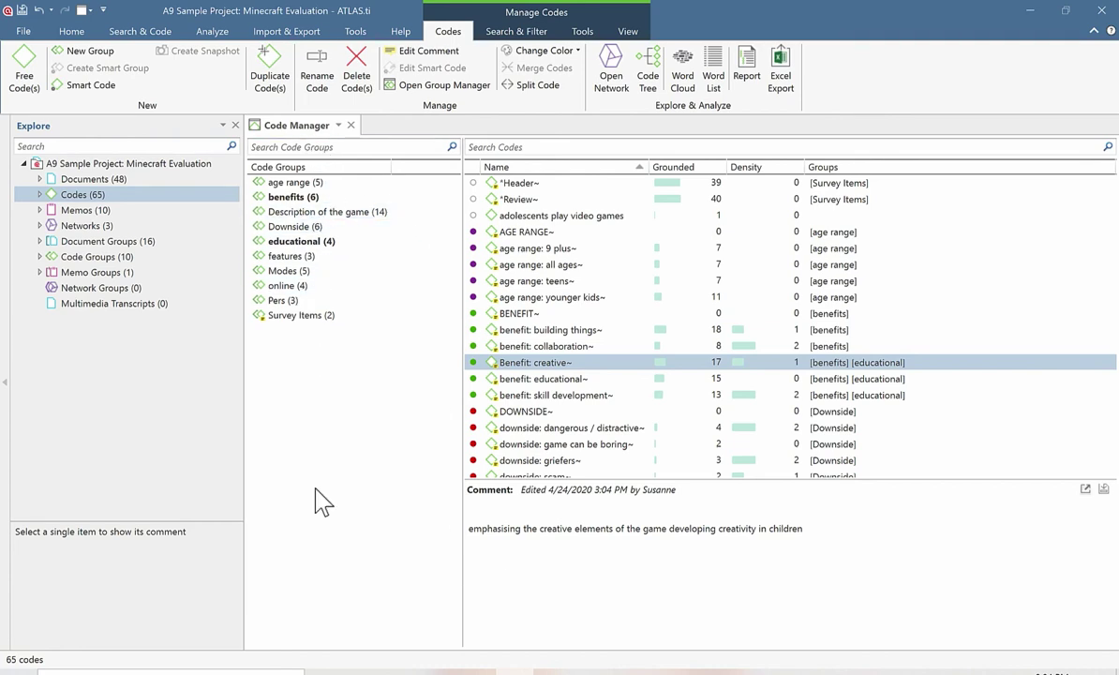
pyautogui.click(534, 379)
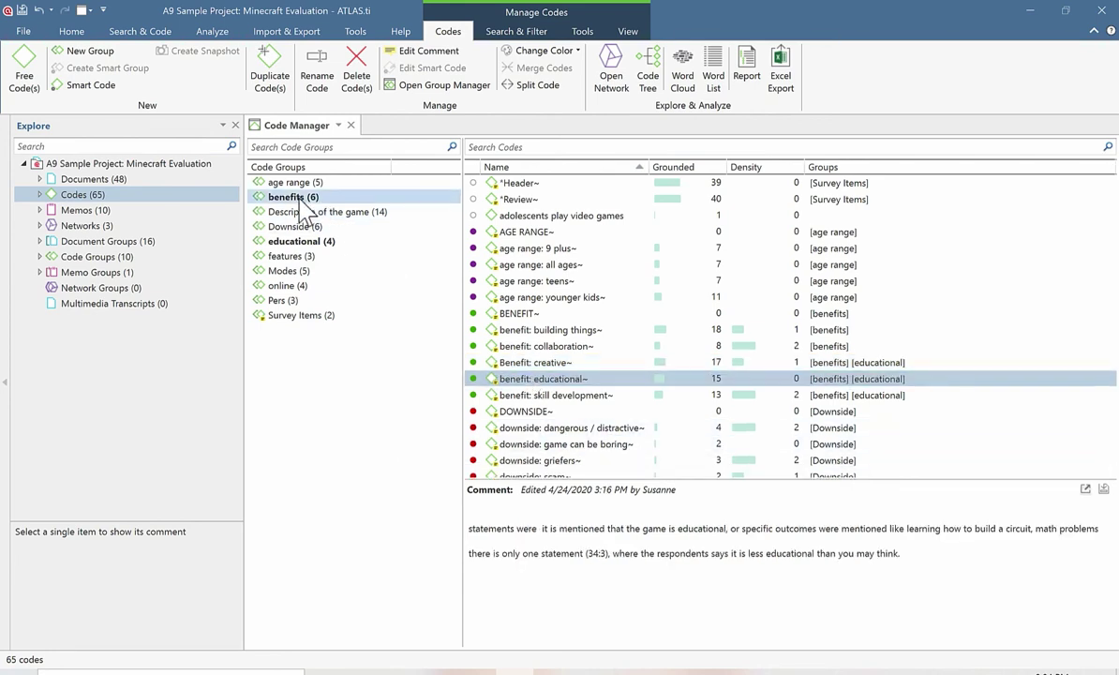
pyautogui.click(483, 216)
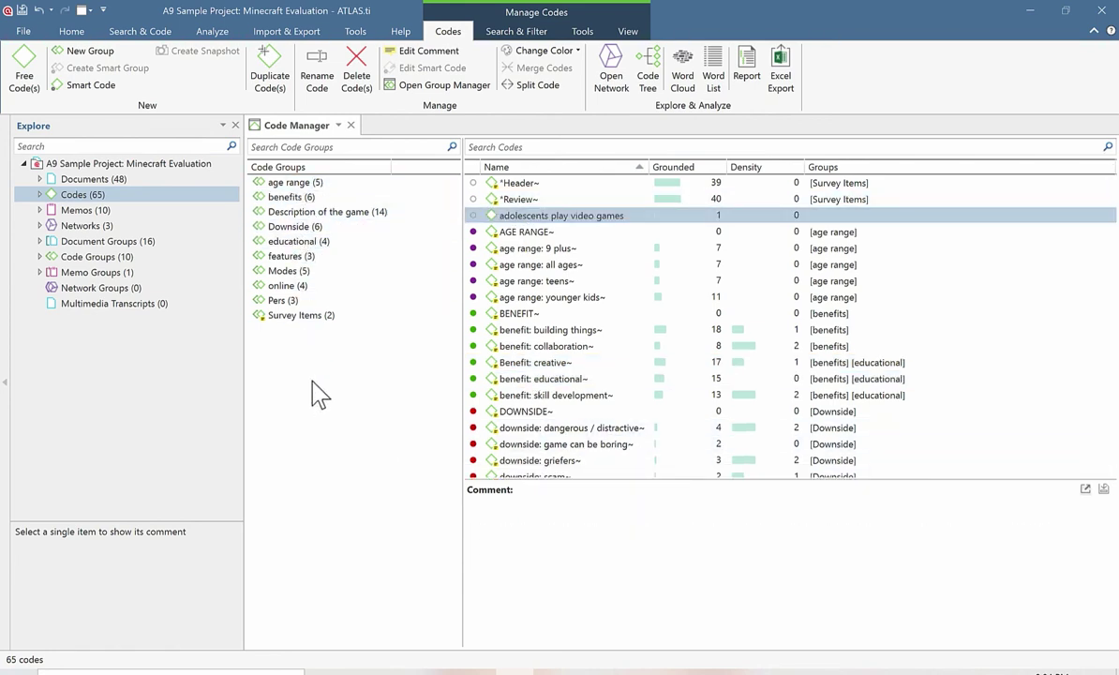
pyautogui.press('Down')
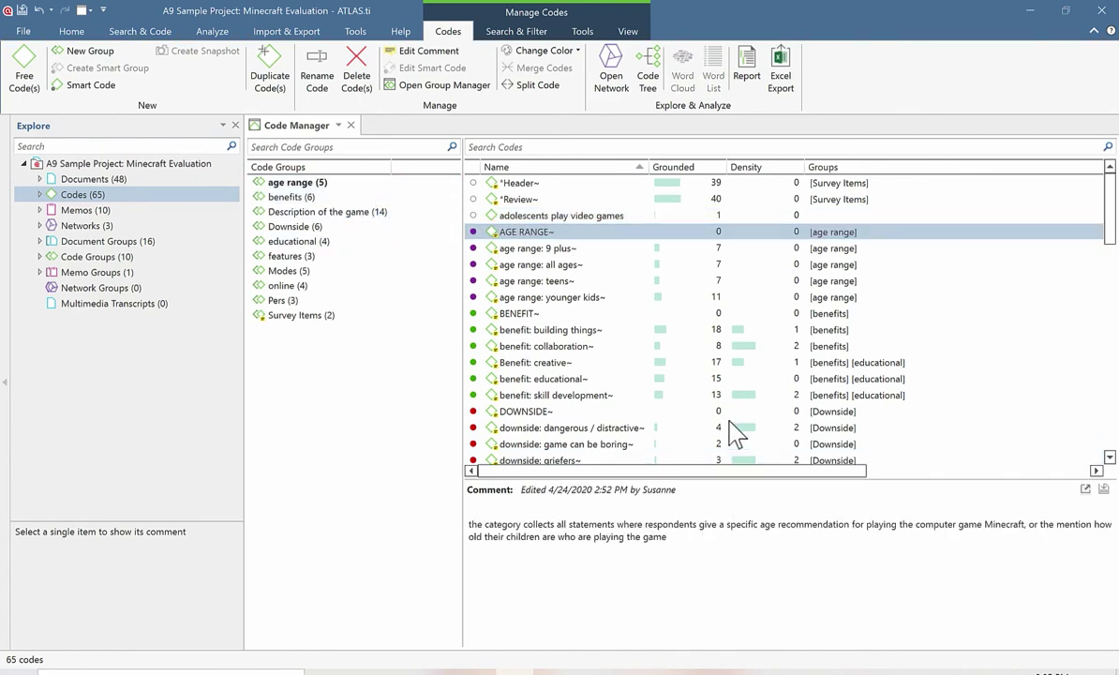
# Step: Create a code group named "Entity codes" from the seven codes running from the first Pers code through "Teachers understand benefits"
pyautogui.moveTo(1108, 212); pyautogui.dragTo(1107, 390)
pyautogui.click(525, 315)
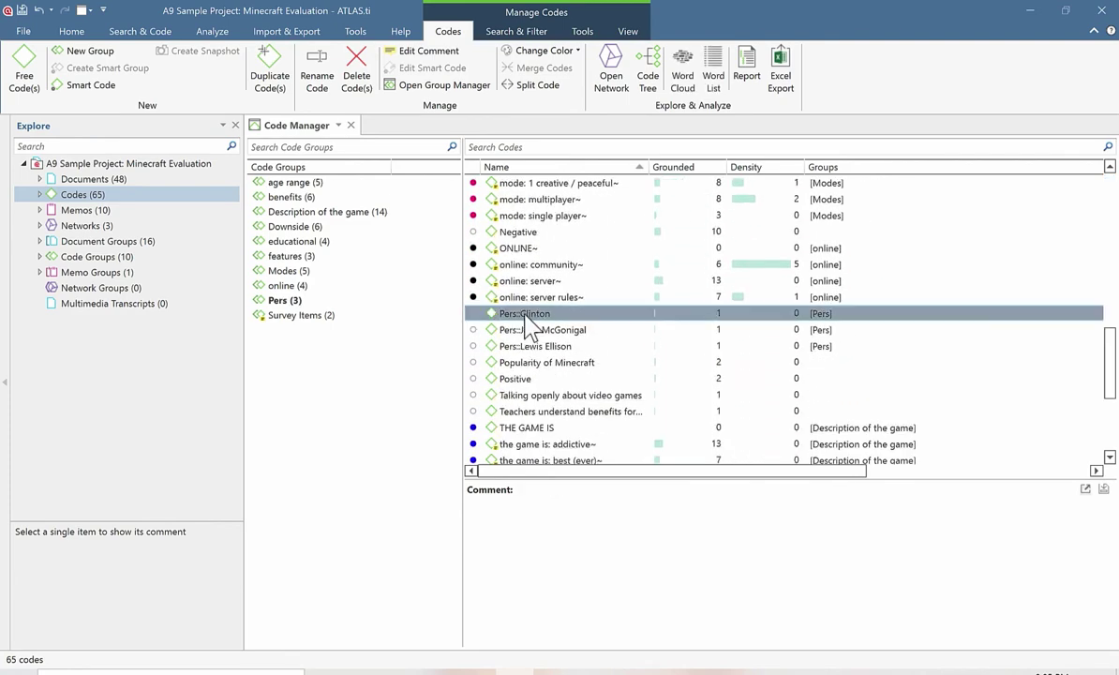
pyautogui.moveTo(525, 317); pyautogui.dragTo(347, 445)
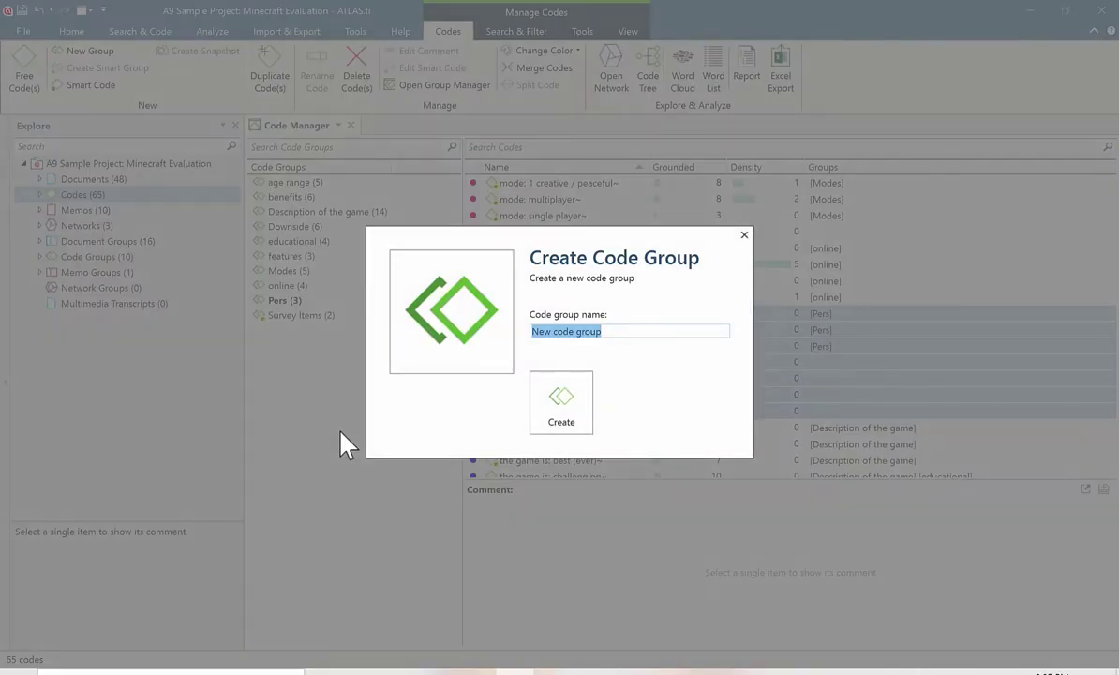
pyautogui.write('Entity ')
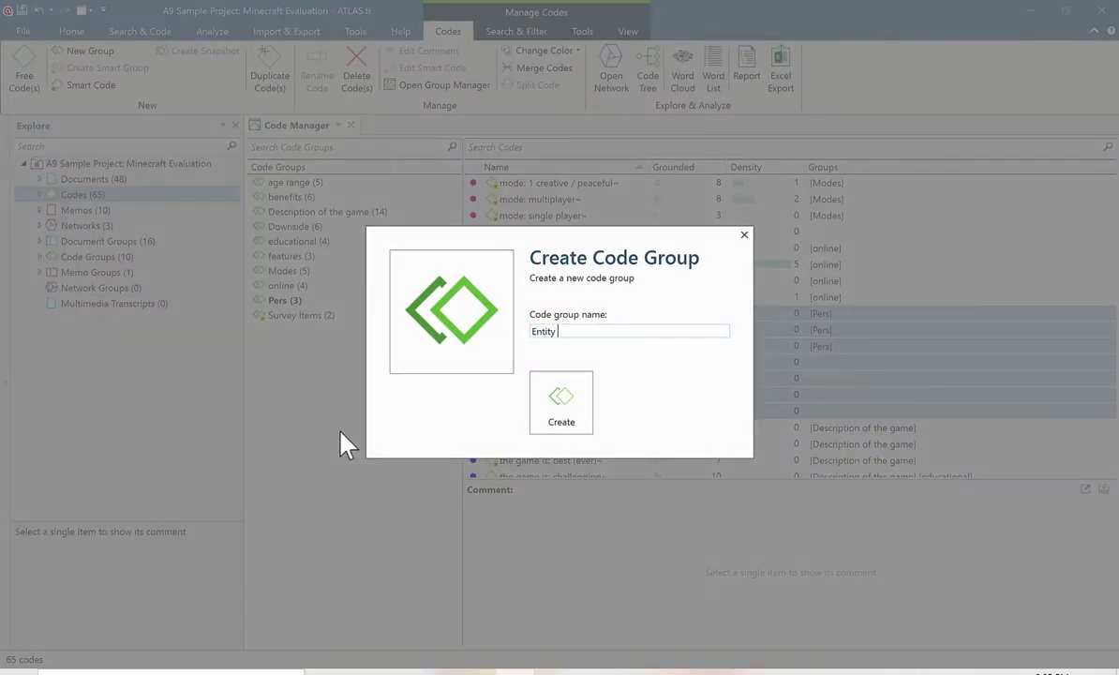
pyautogui.write('codes')
pyautogui.press('Return')
pyautogui.click(318, 256)
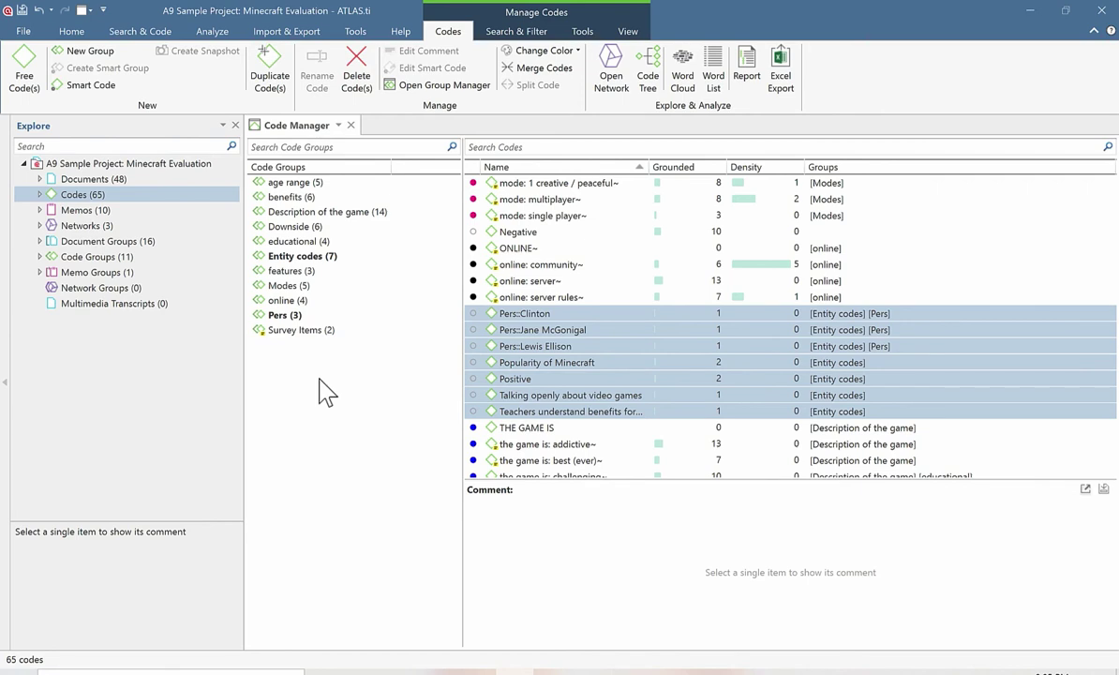
# Step: Add the Positive code to the benefits group and "Teachers understand benefits" to "Description of the game", widening the Code Groups column
pyautogui.click(560, 316)
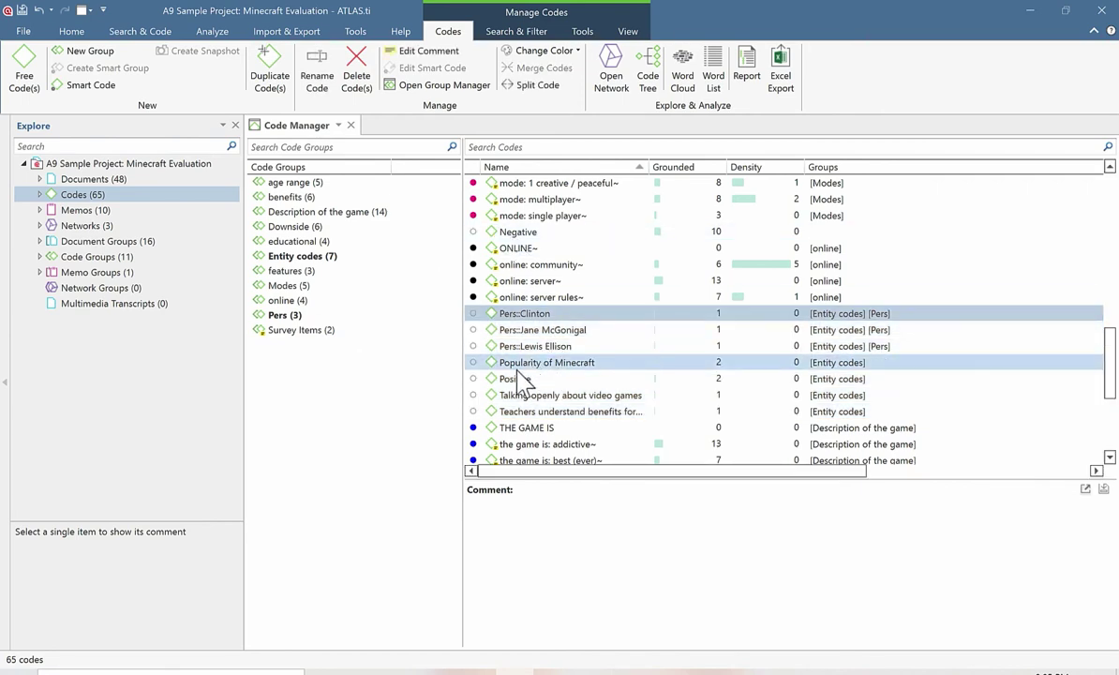
pyautogui.moveTo(520, 388); pyautogui.dragTo(286, 197)
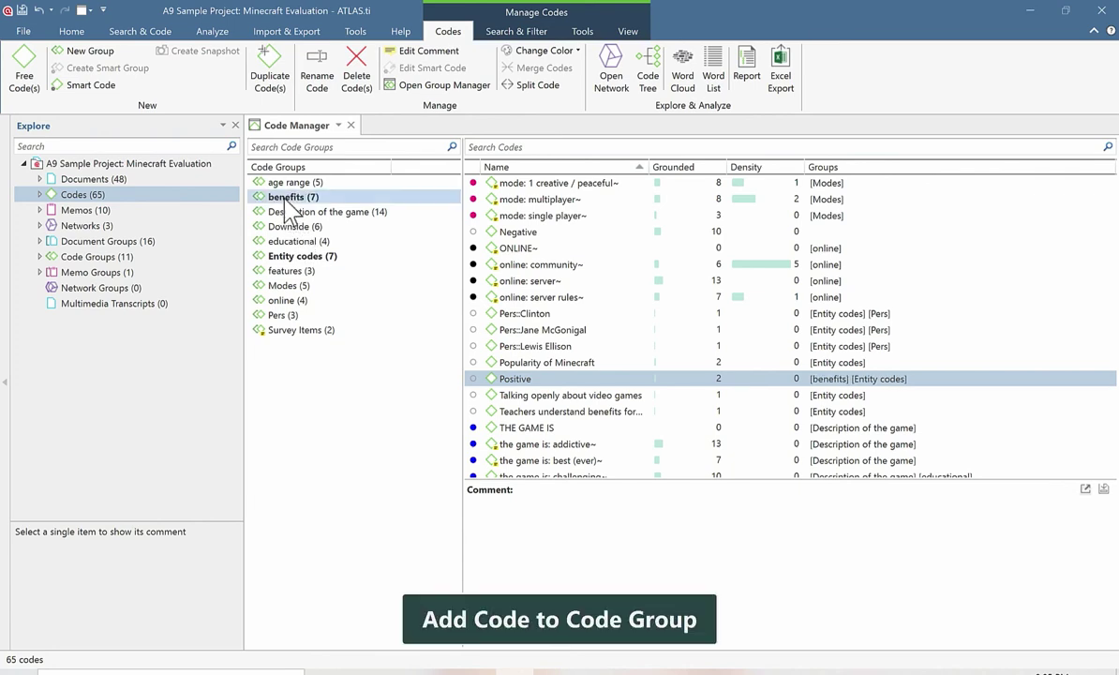
pyautogui.click(560, 414)
pyautogui.moveTo(607, 417); pyautogui.dragTo(289, 213)
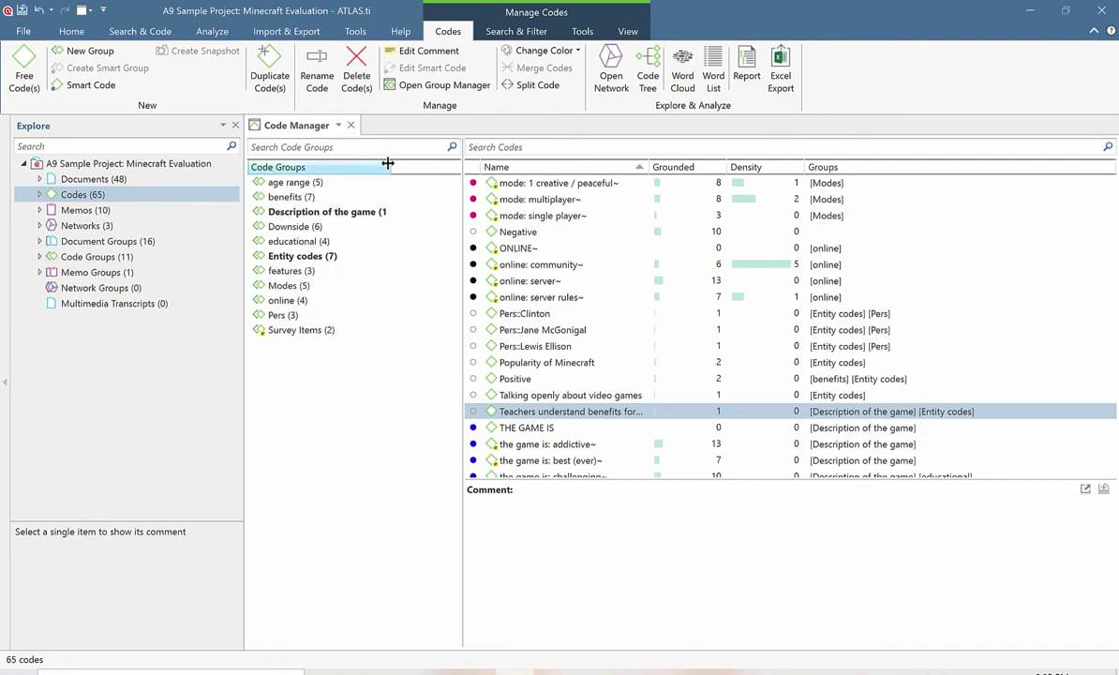
pyautogui.moveTo(390, 167); pyautogui.dragTo(404, 163)
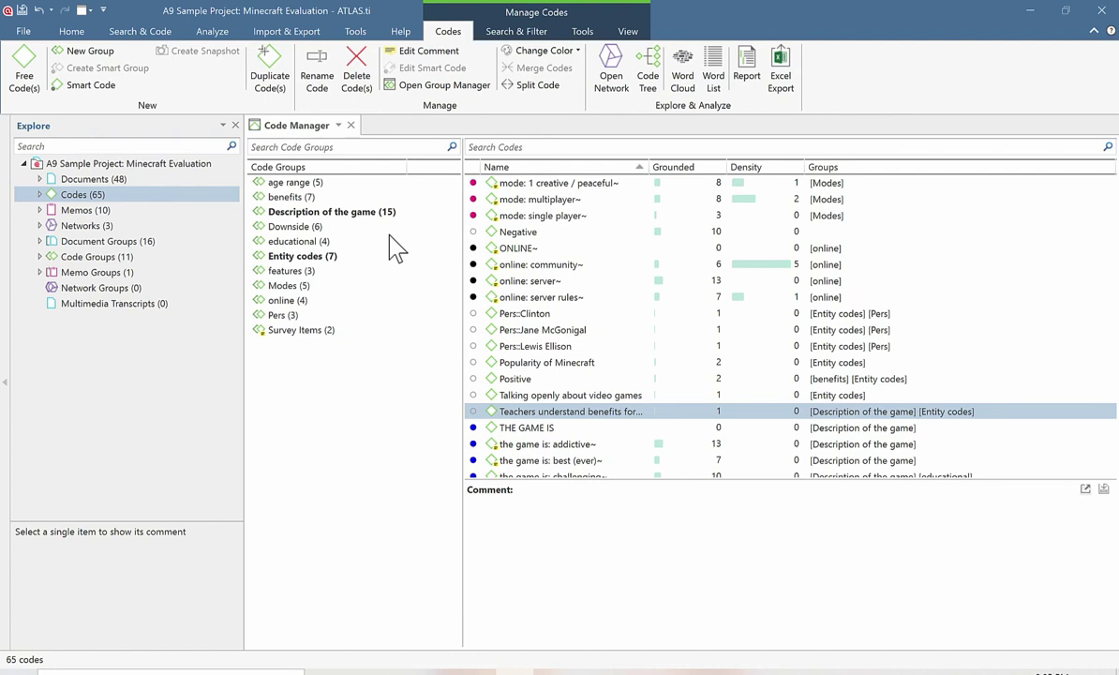
# Step: Examine the naming, colours and groups of the BENEFIT category and its subcodes, with the project tree's Codes branch expanded
pyautogui.scroll(10, 581, 319)
pyautogui.click(587, 330)
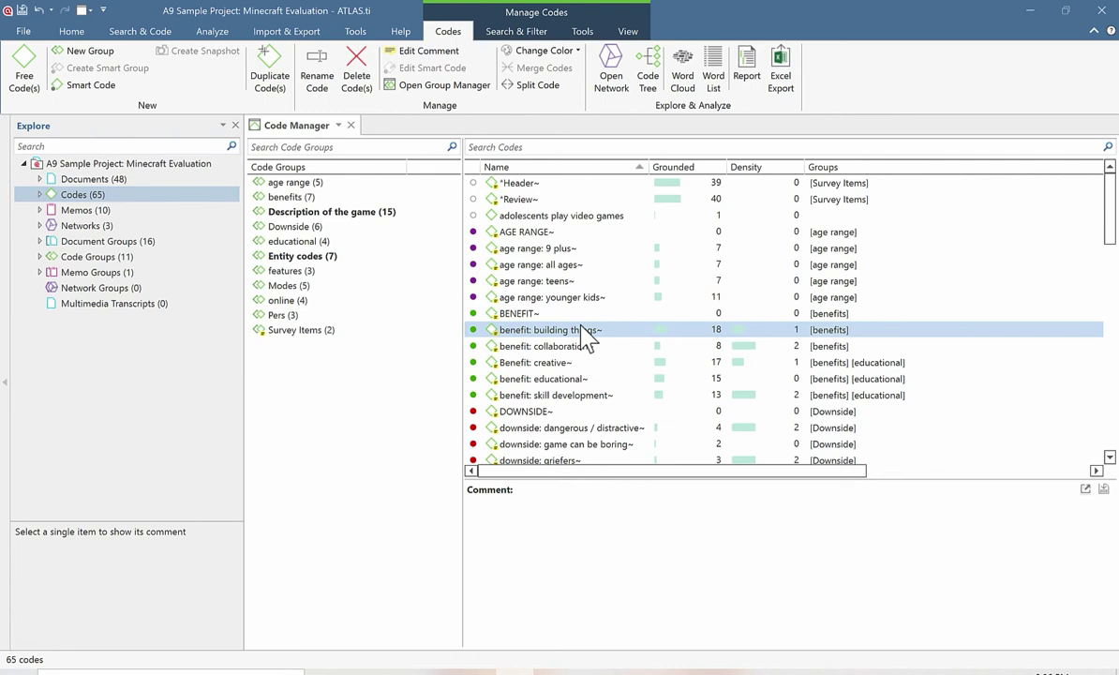
pyautogui.moveTo(588, 337); pyautogui.dragTo(895, 223)
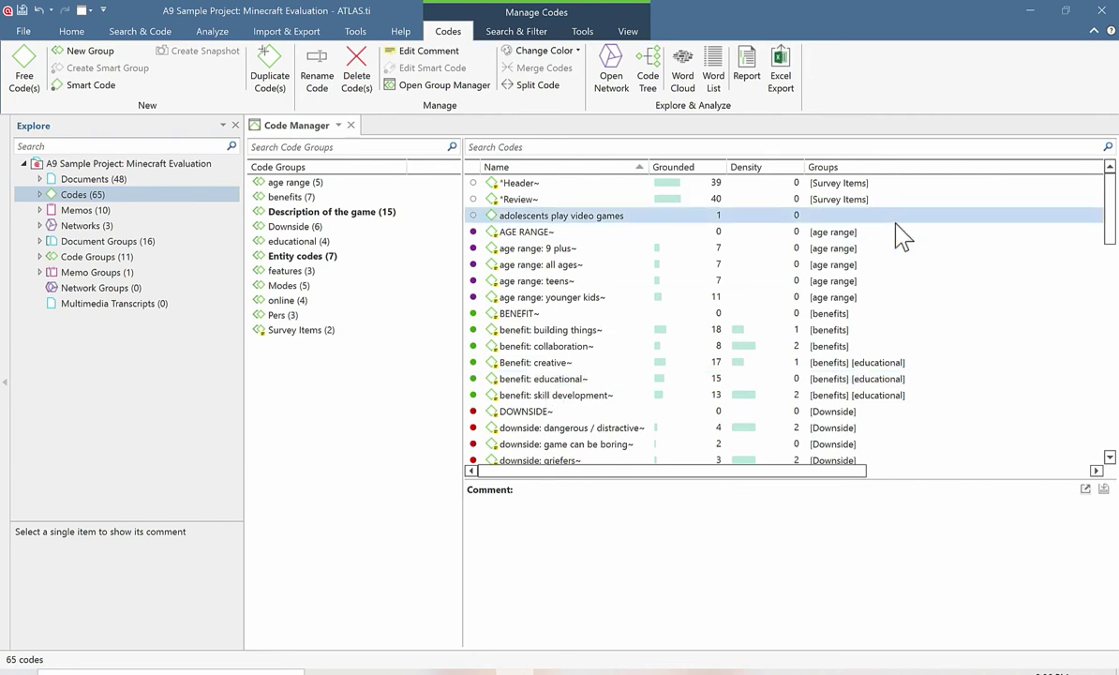
pyautogui.scroll(-2, 1030, 197)
pyautogui.click(932, 231)
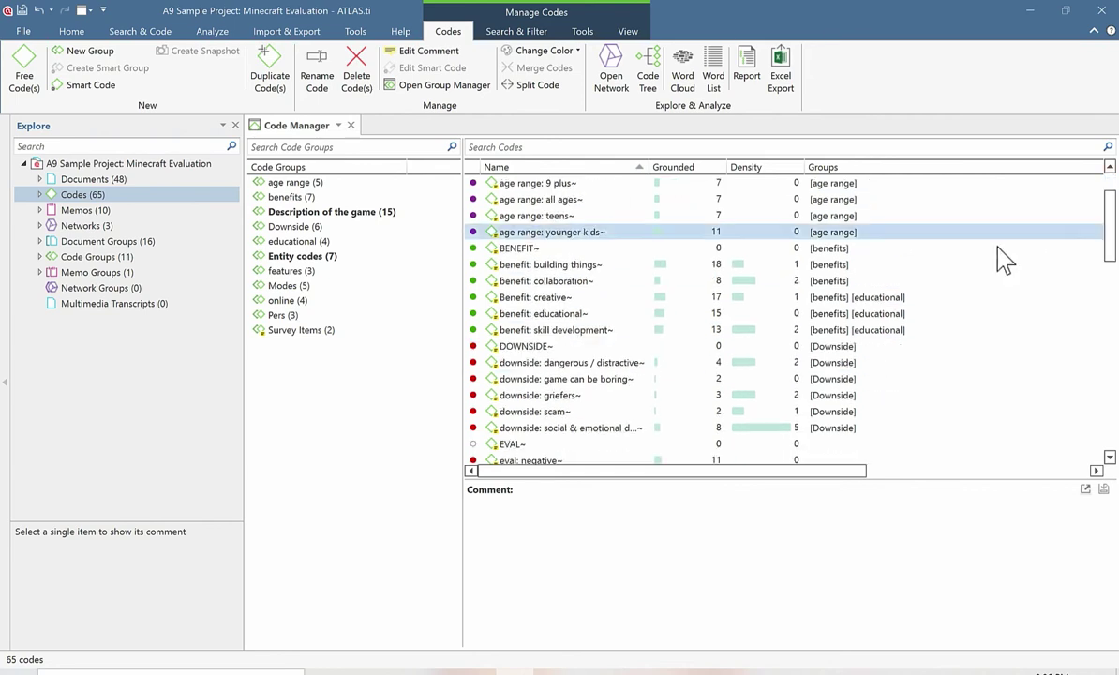
pyautogui.moveTo(1003, 261); pyautogui.dragTo(544, 249)
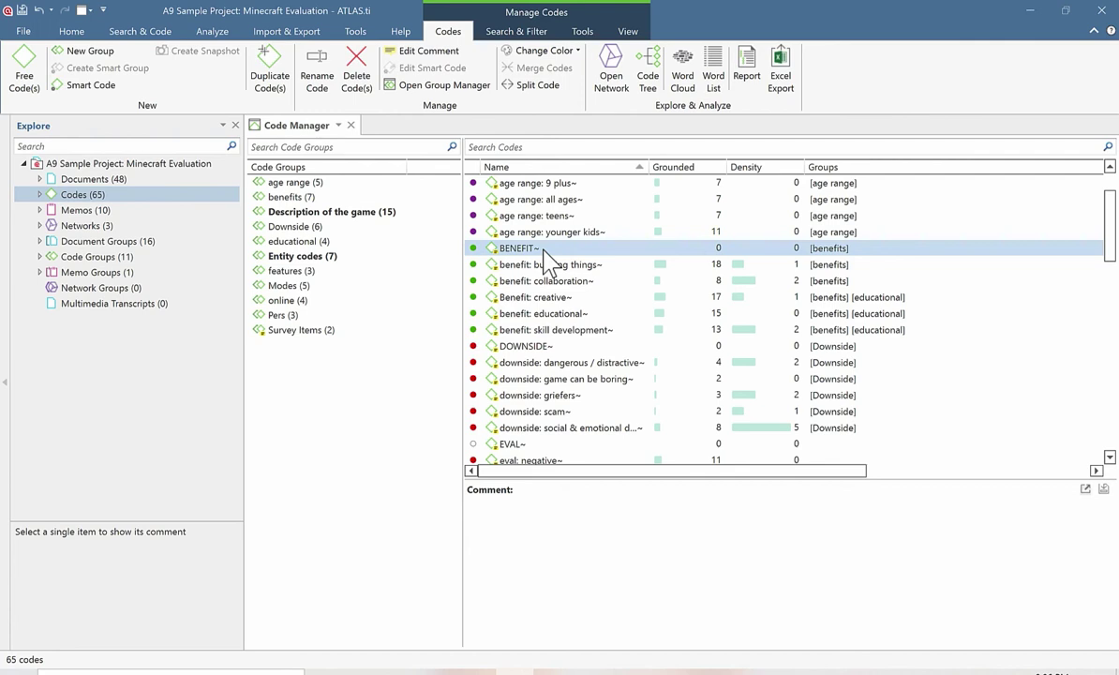
pyautogui.click(544, 264)
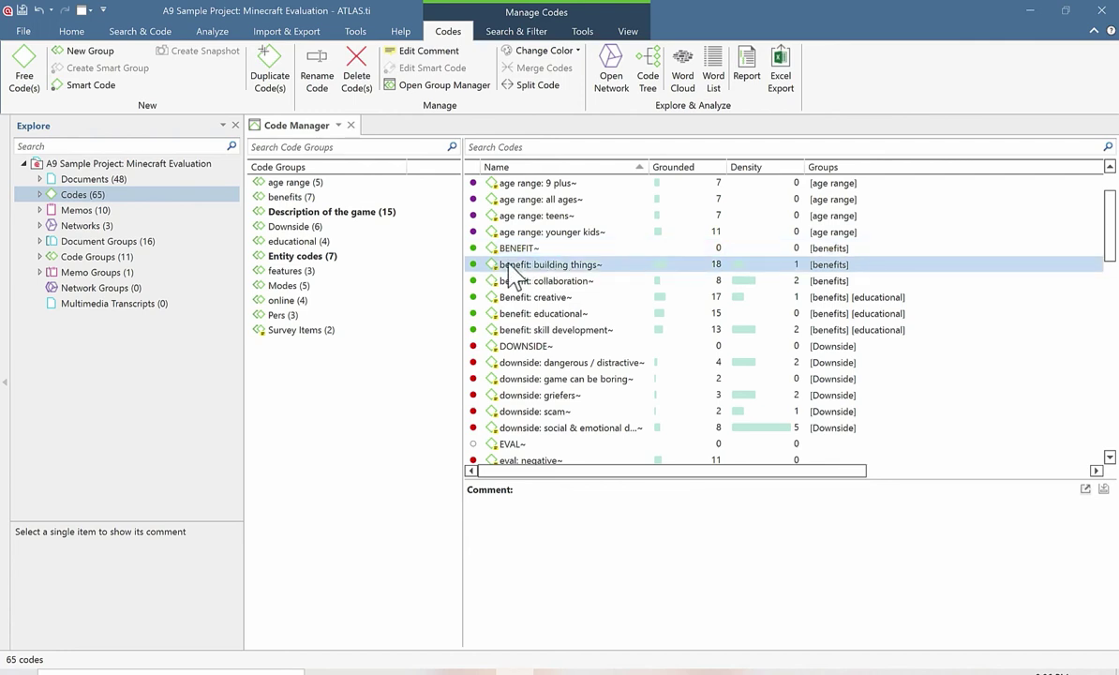
pyautogui.click(551, 281)
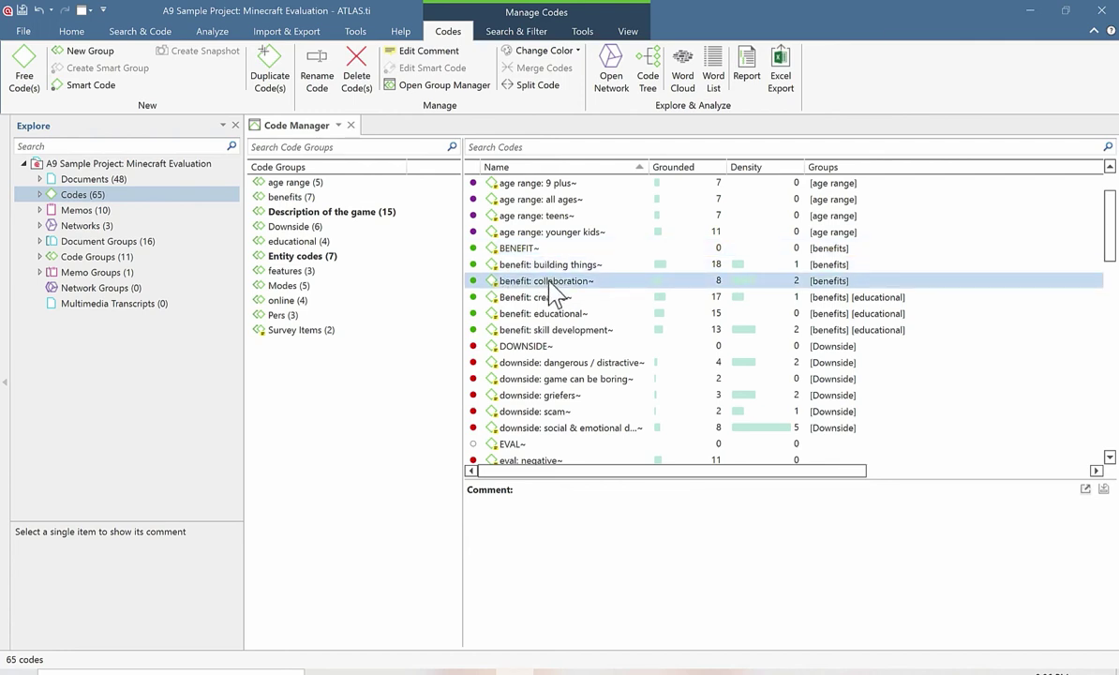
pyautogui.press('Up')
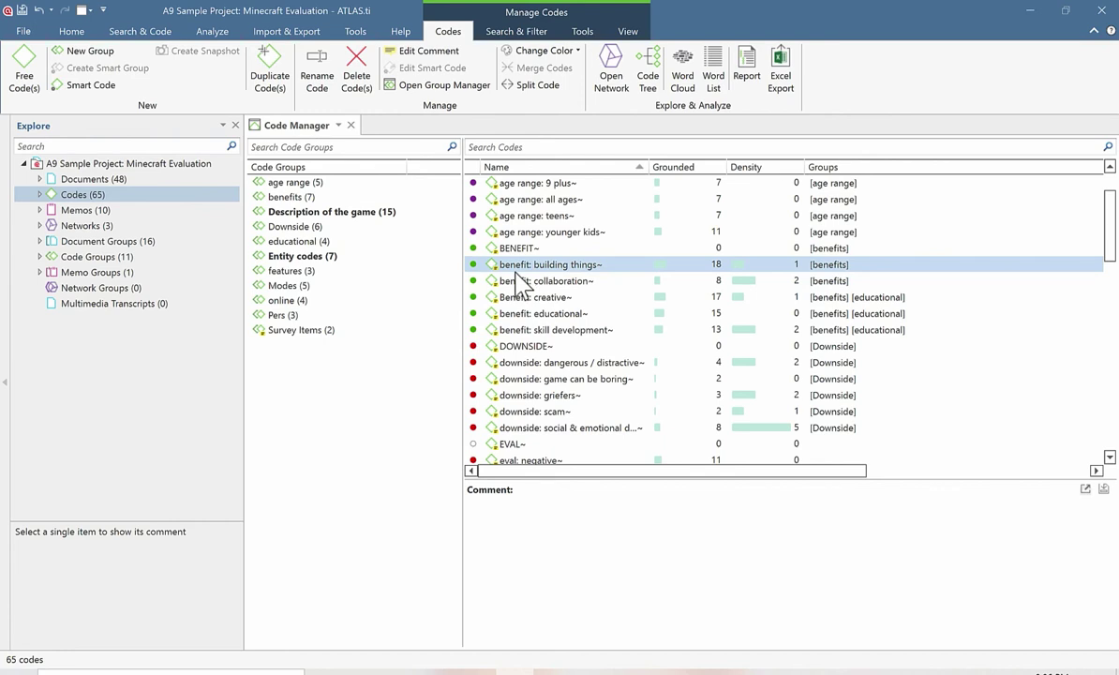
pyautogui.click(530, 315)
pyautogui.click(533, 268)
pyautogui.click(518, 248)
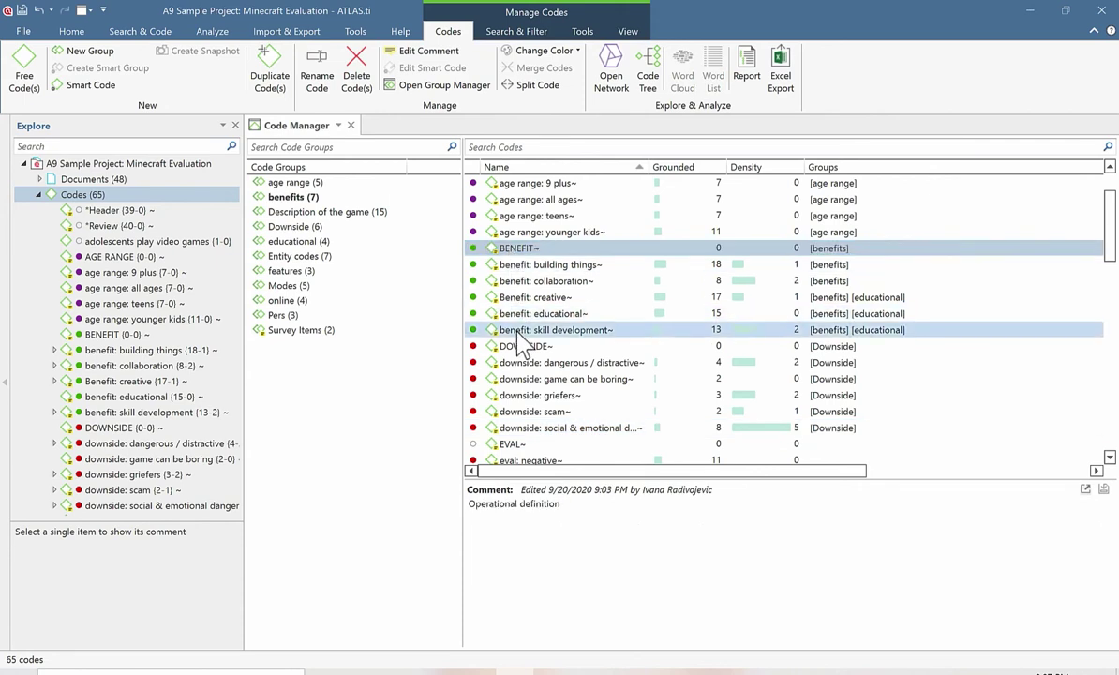
pyautogui.keyDown('shift'); pyautogui.click(516, 332); pyautogui.keyUp('shift')
pyautogui.moveTo(537, 307); pyautogui.dragTo(551, 225)
# Step: Set the colour of the three Pers codes to teal
pyautogui.scroll(-7, 503, 343)
pyautogui.scroll(3, 503, 343)
pyautogui.click(576, 50)
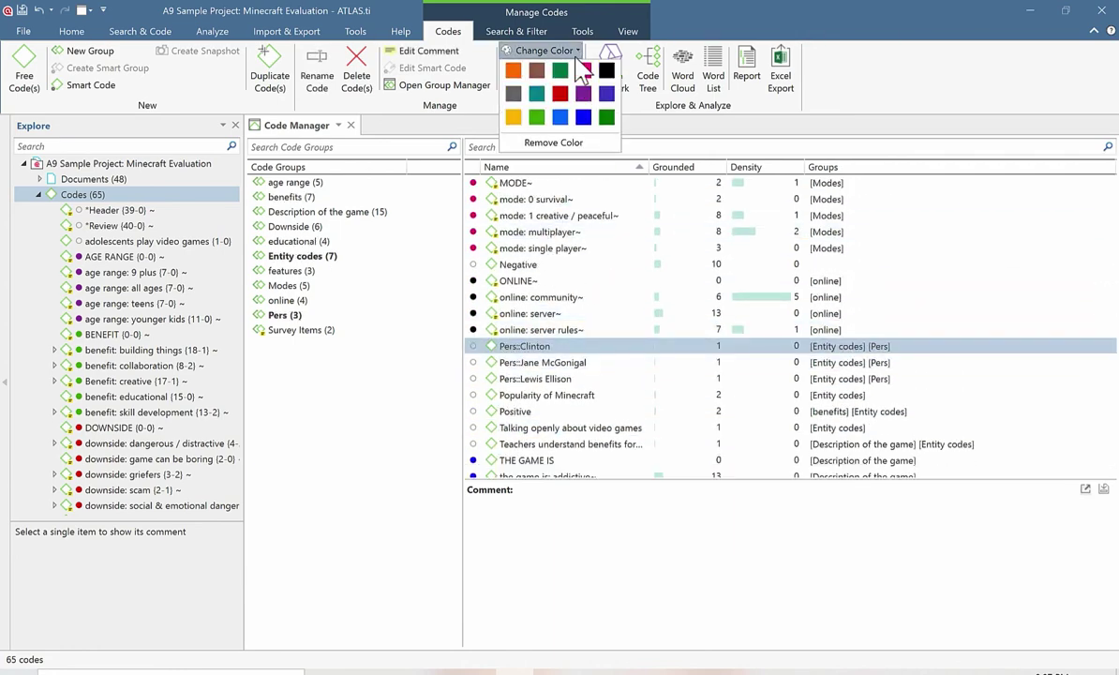
pyautogui.click(537, 95)
pyautogui.click(494, 363)
pyautogui.keyDown('shift'); pyautogui.click(510, 379); pyautogui.keyUp('shift')
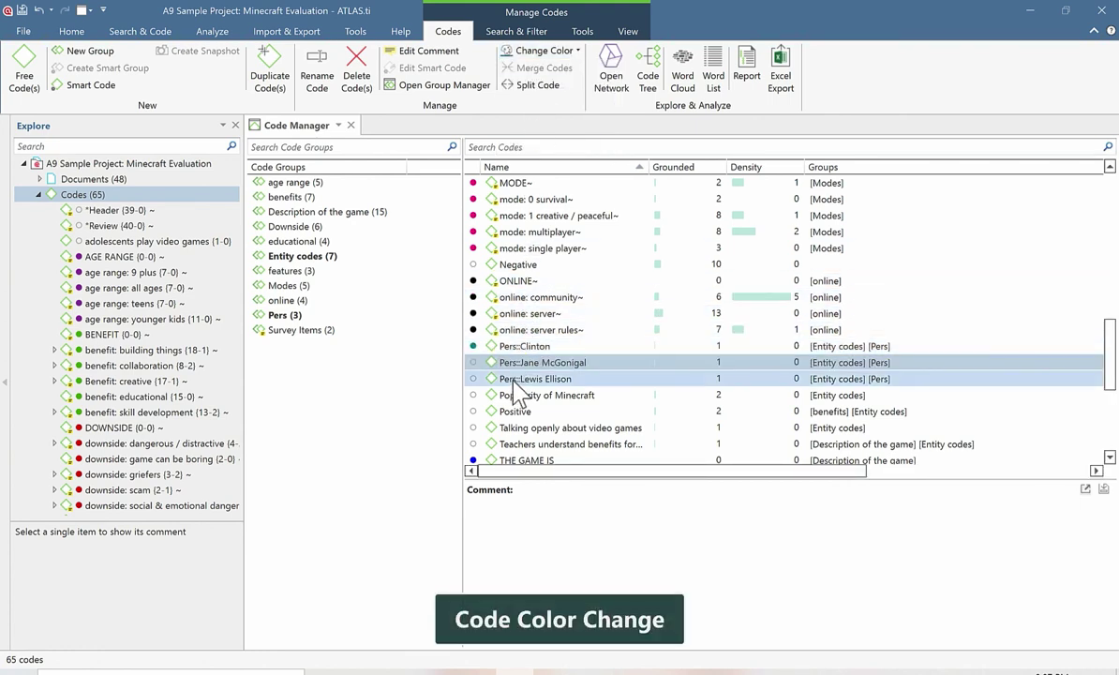
pyautogui.click(532, 51)
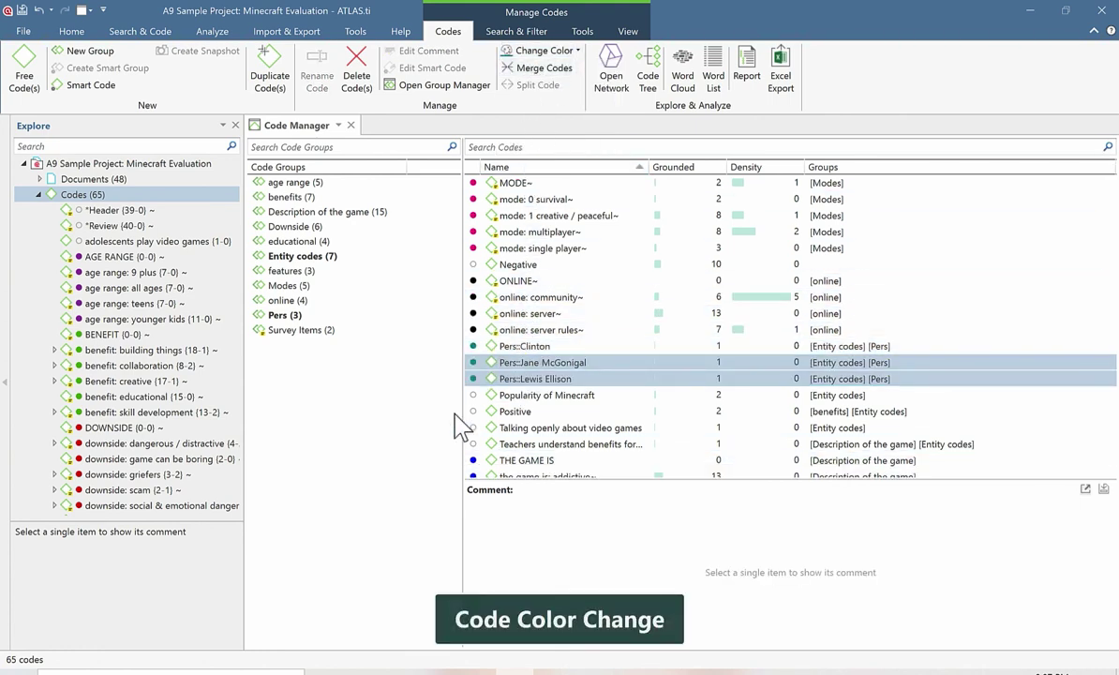
# Step: Review the colour-coded codes in the project tree and the comment of the "online: community" code
pyautogui.moveTo(236, 204)
pyautogui.mouseDown()
pyautogui.moveTo(238, 387)
pyautogui.moveTo(225, 222)
pyautogui.mouseUp()
pyautogui.click(222, 210)
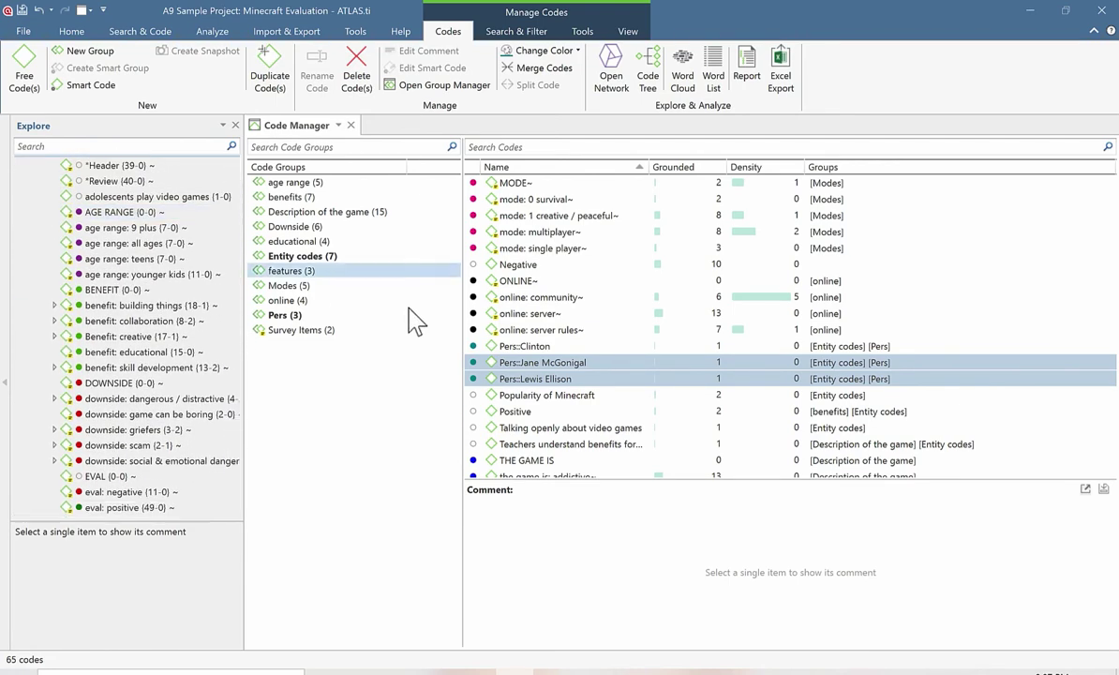
pyautogui.click(563, 301)
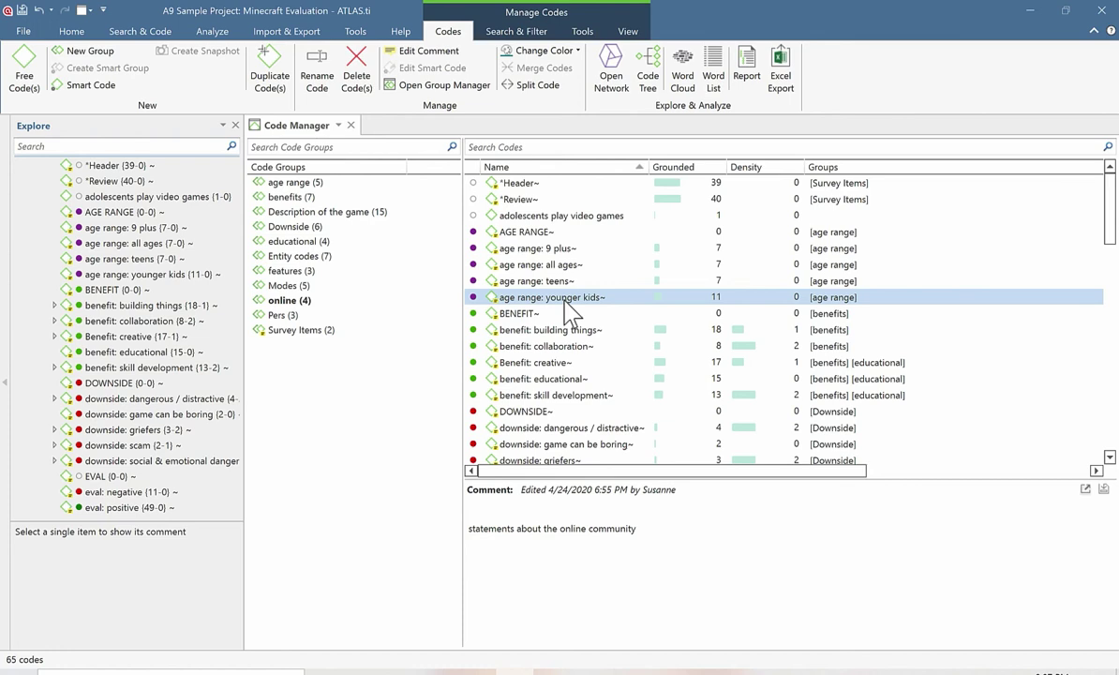
pyautogui.click(571, 233)
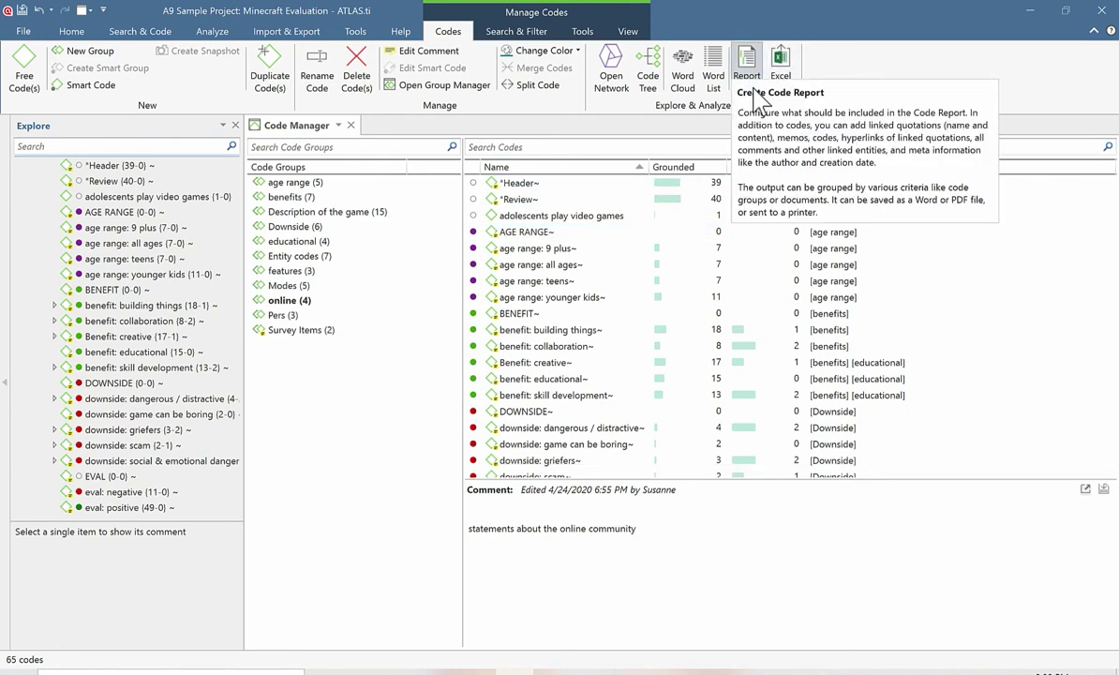
# Step: Filter the code list to the benefits group and open the Code Report settings for the filtered items
pyautogui.click(287, 197)
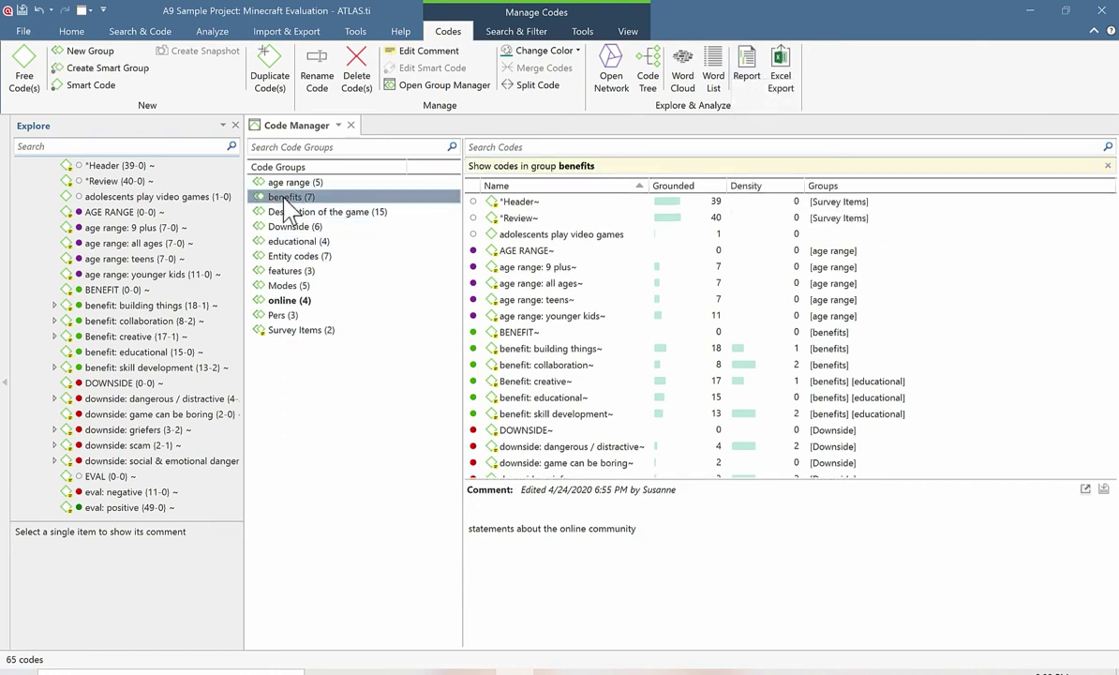
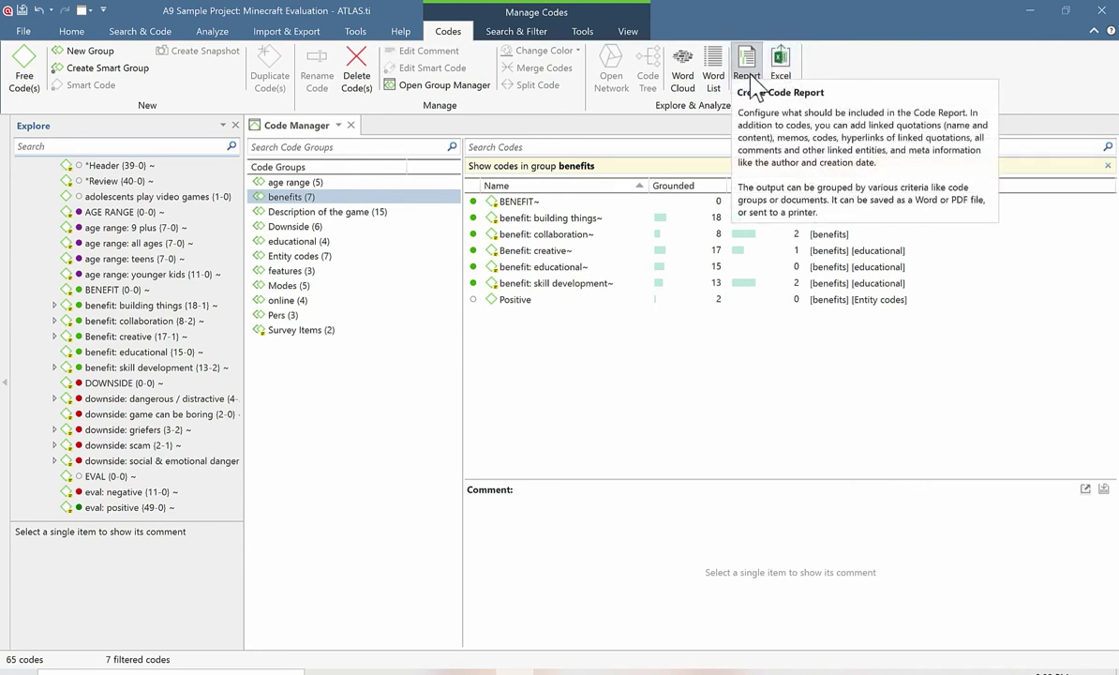
pyautogui.click(754, 82)
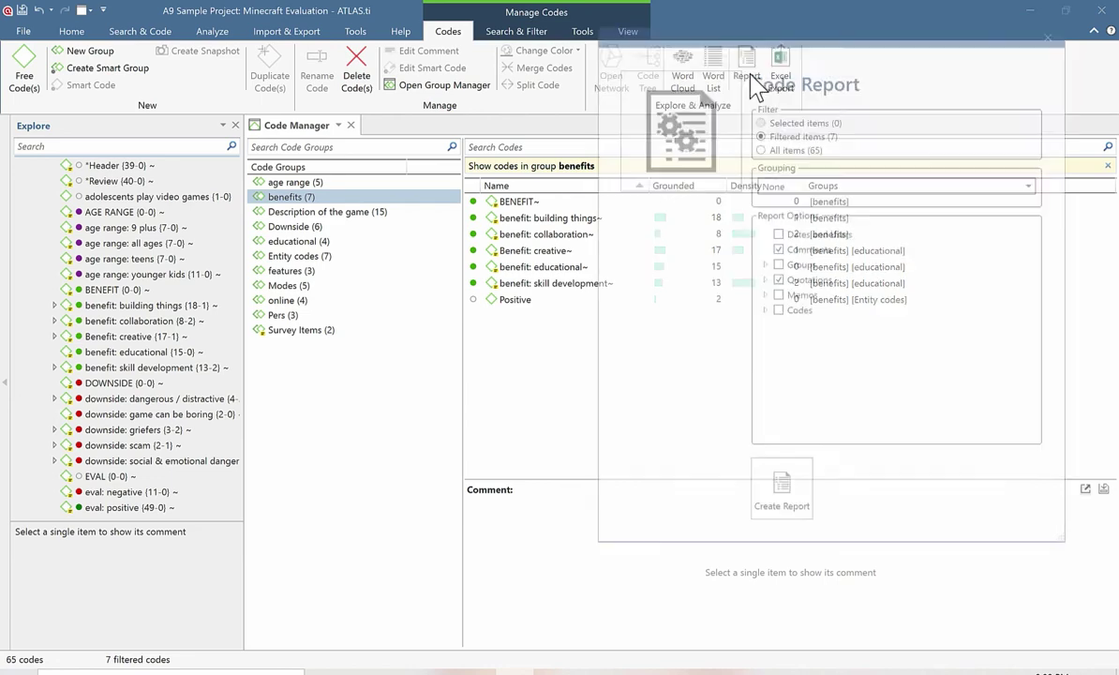
pyautogui.moveTo(809, 35); pyautogui.dragTo(279, 104)
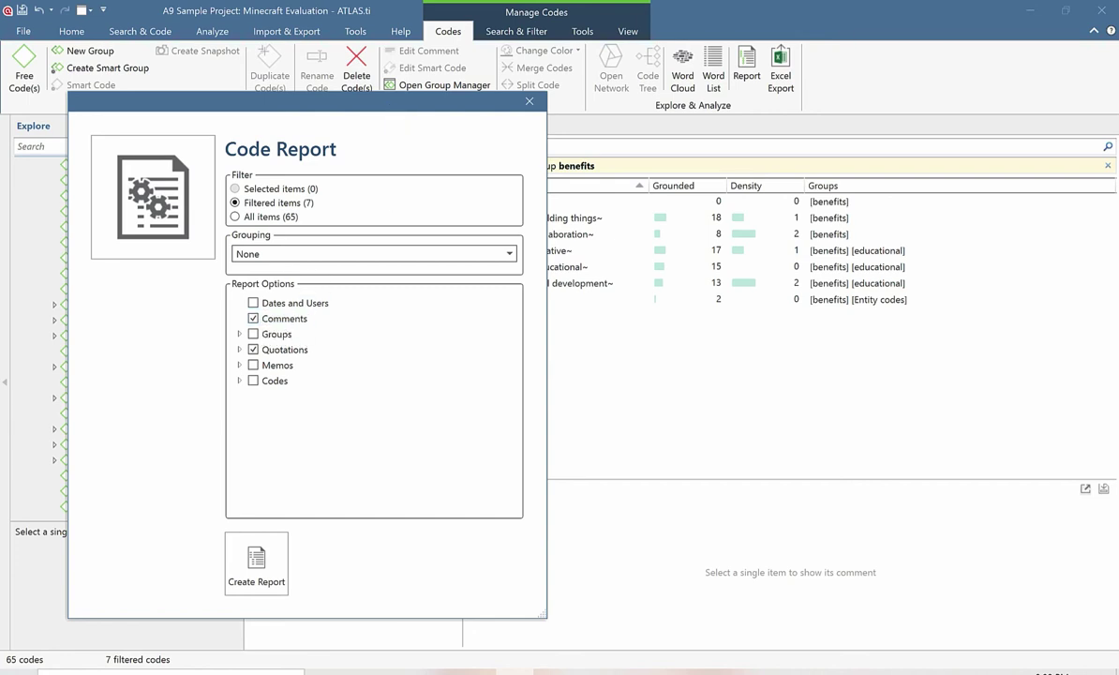
# Step: Create the code report with memos and their content added to the quotation details for the filtered codes
pyautogui.moveTo(390, 108); pyautogui.dragTo(882, 84)
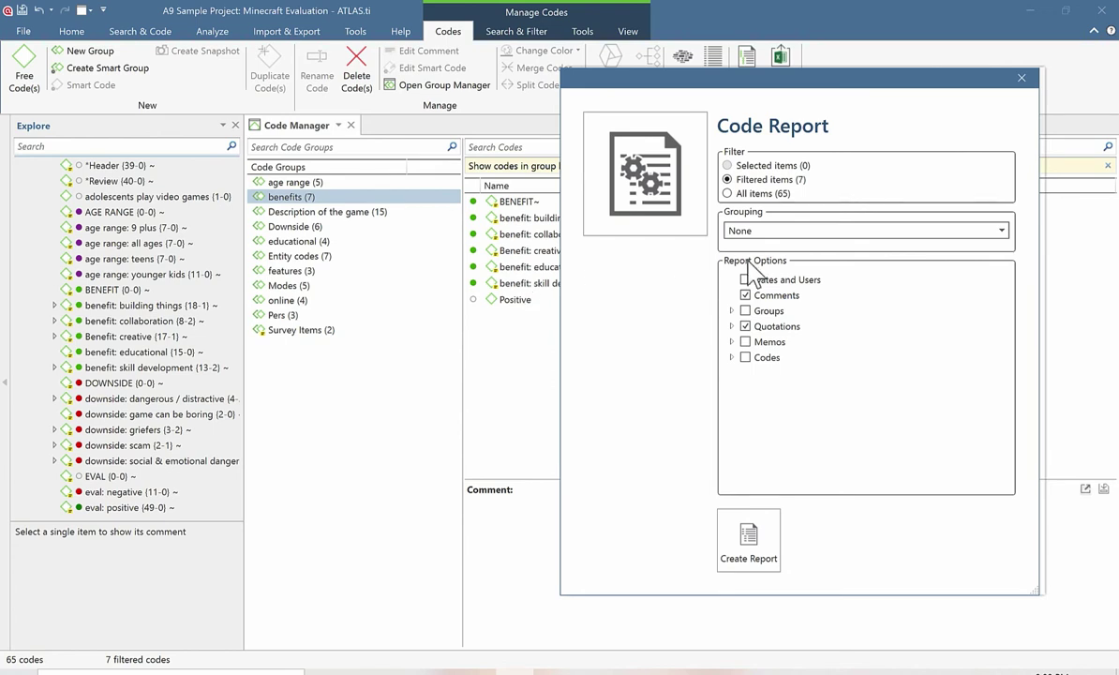
pyautogui.click(730, 326)
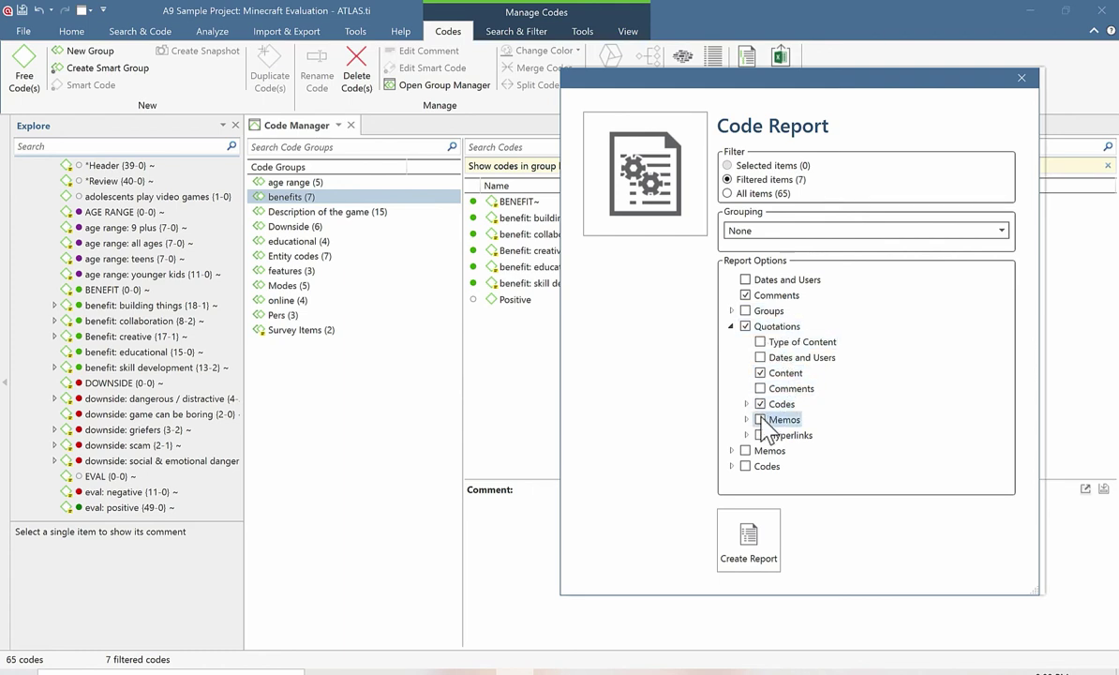
pyautogui.click(760, 420)
pyautogui.click(745, 419)
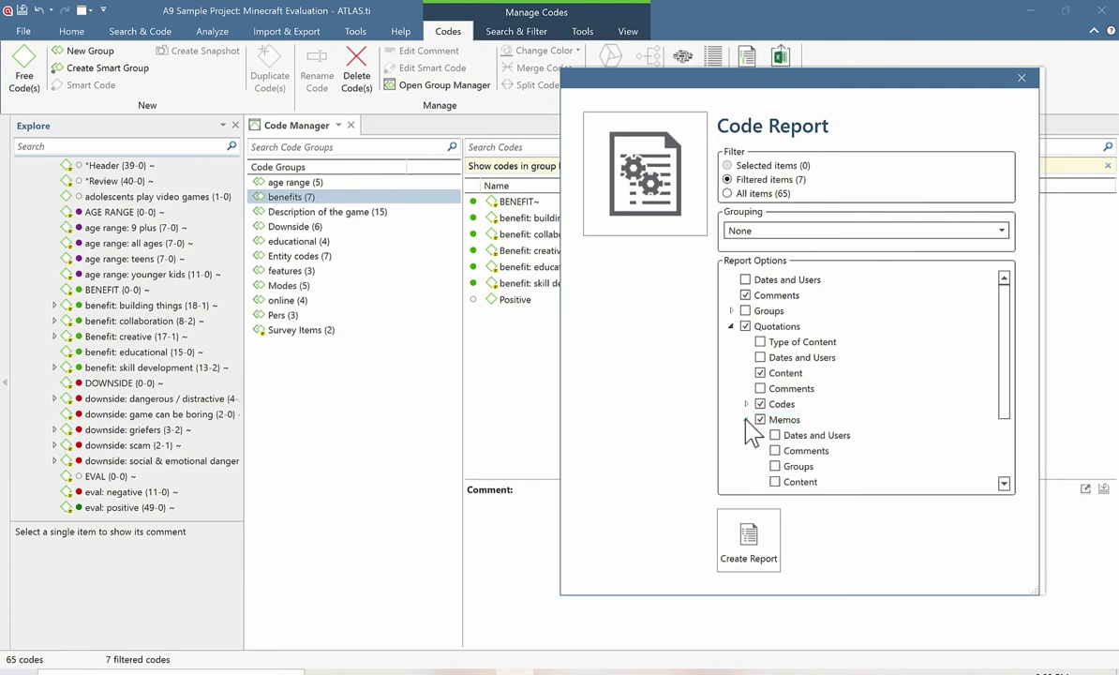
pyautogui.click(777, 481)
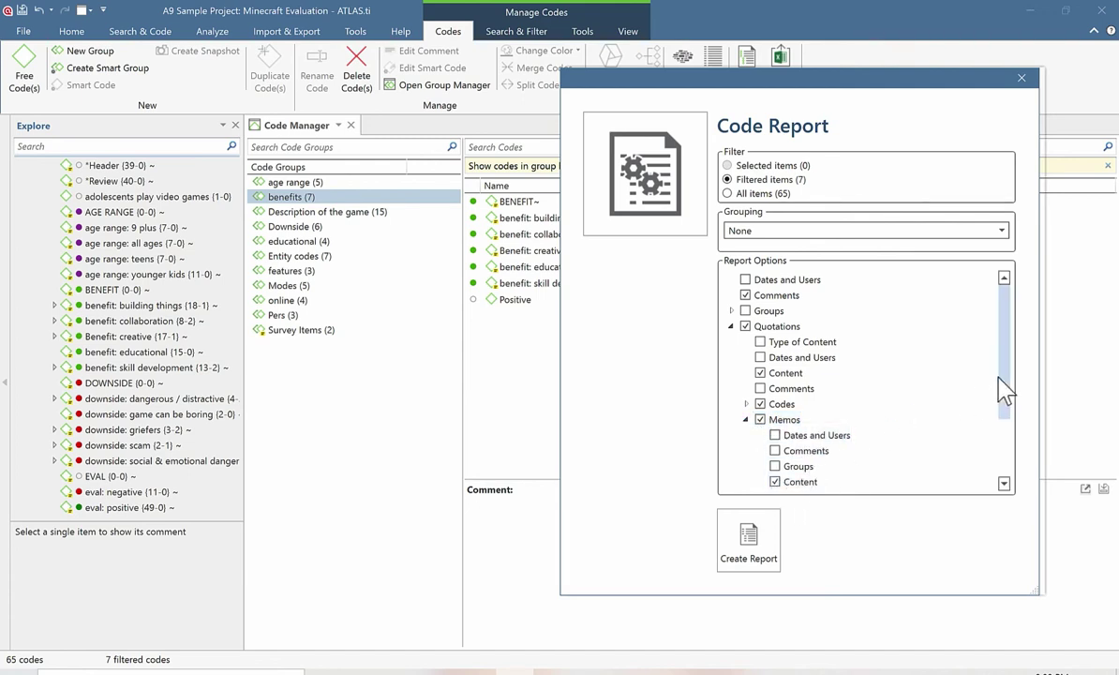
pyautogui.moveTo(1002, 387); pyautogui.dragTo(1012, 401)
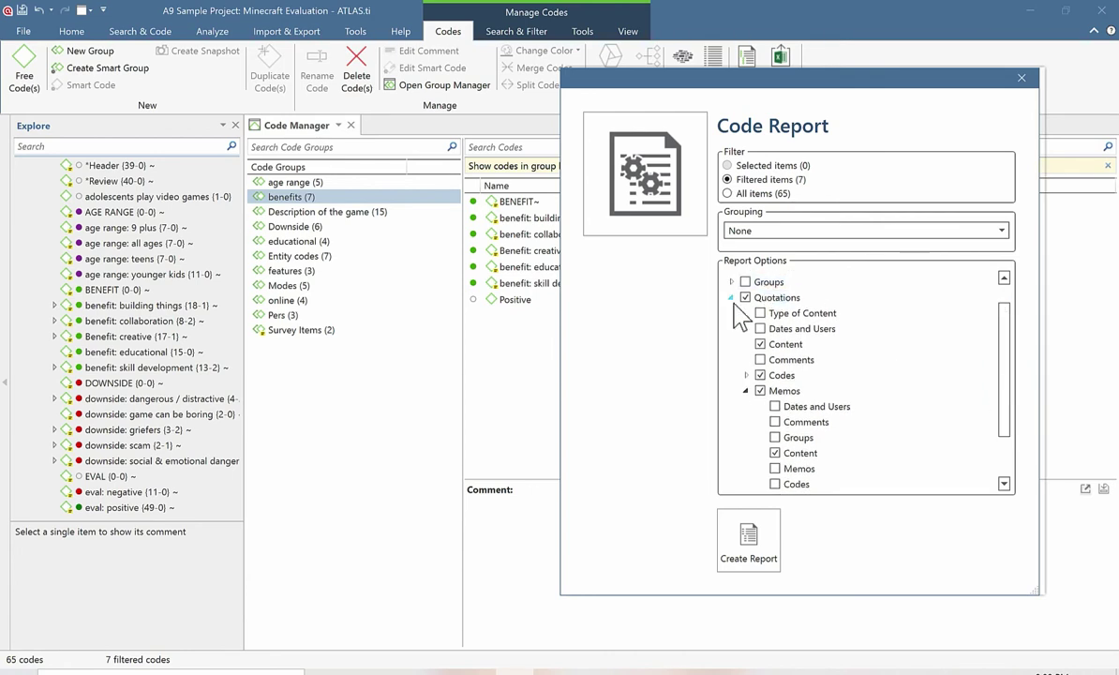
pyautogui.click(747, 390)
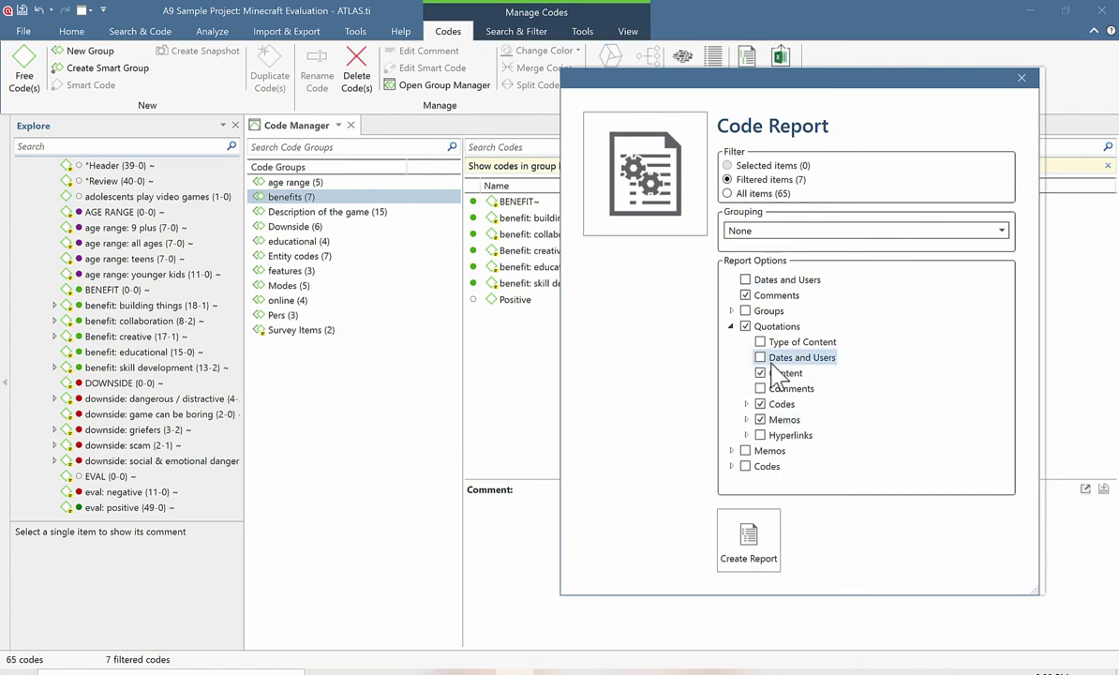
pyautogui.click(750, 542)
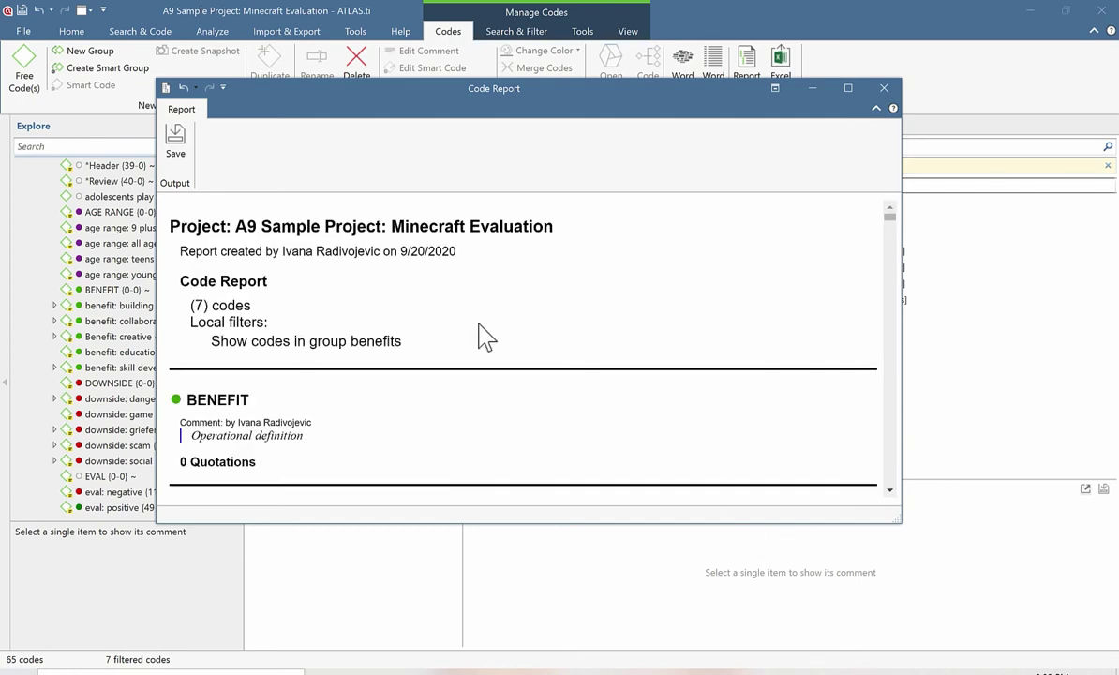
# Step: Examine the report's project title, creation details and filter summary, continuing down to the "benefit: building things" entry
pyautogui.moveTo(169, 226); pyautogui.dragTo(562, 237)
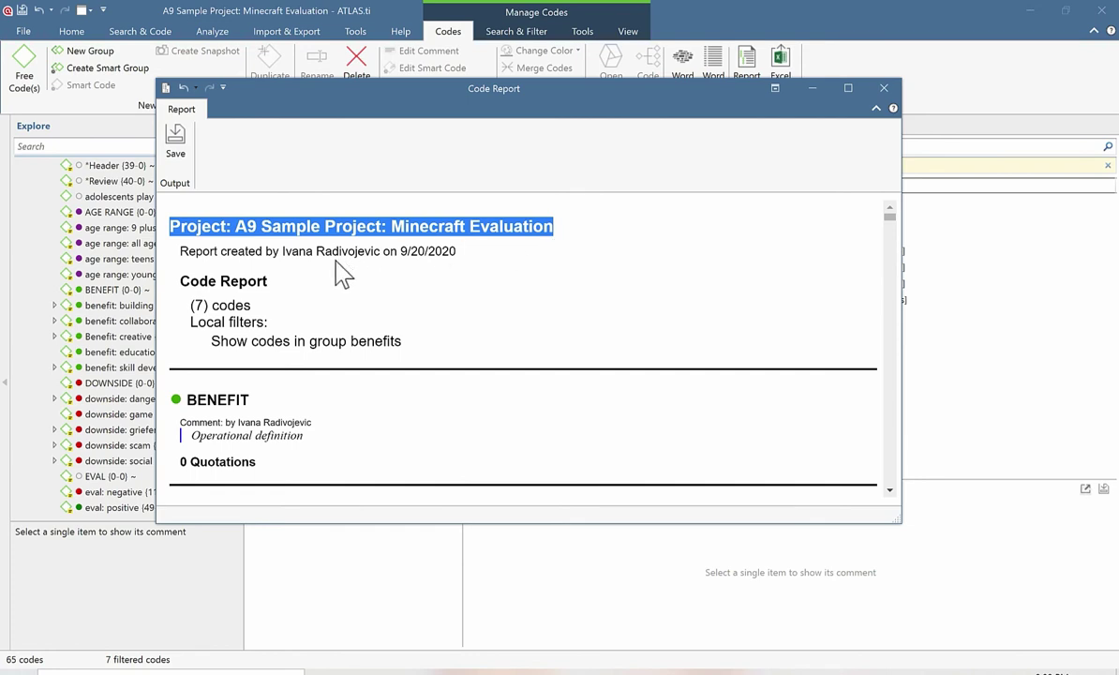
pyautogui.moveTo(265, 251); pyautogui.dragTo(483, 253)
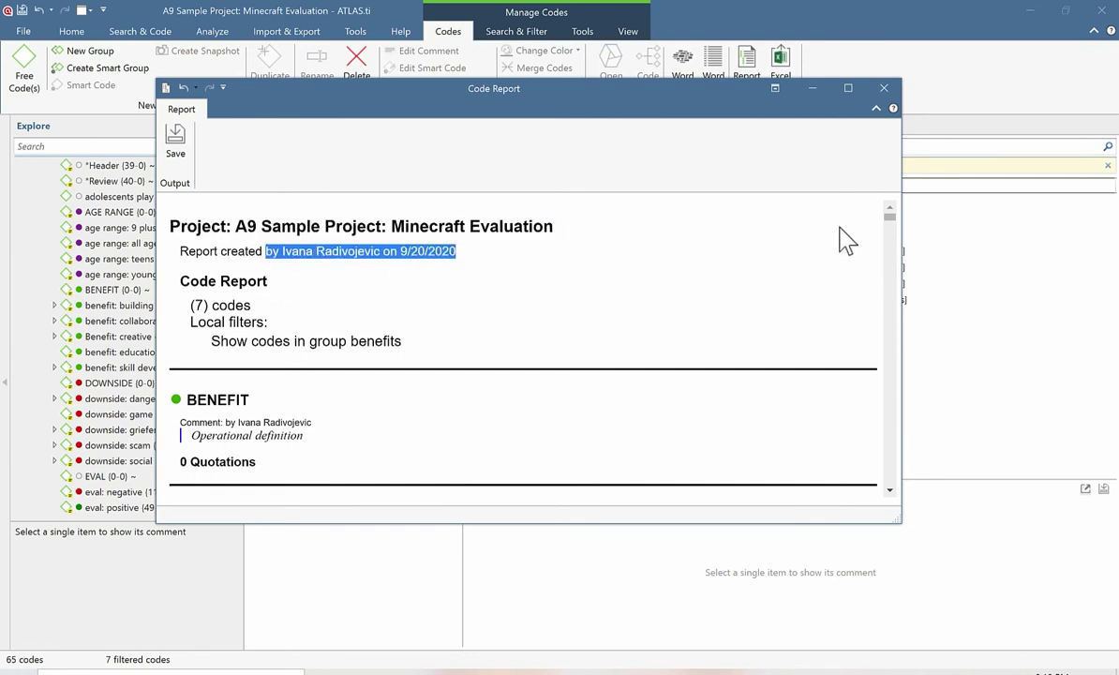
pyautogui.moveTo(180, 281); pyautogui.dragTo(417, 354)
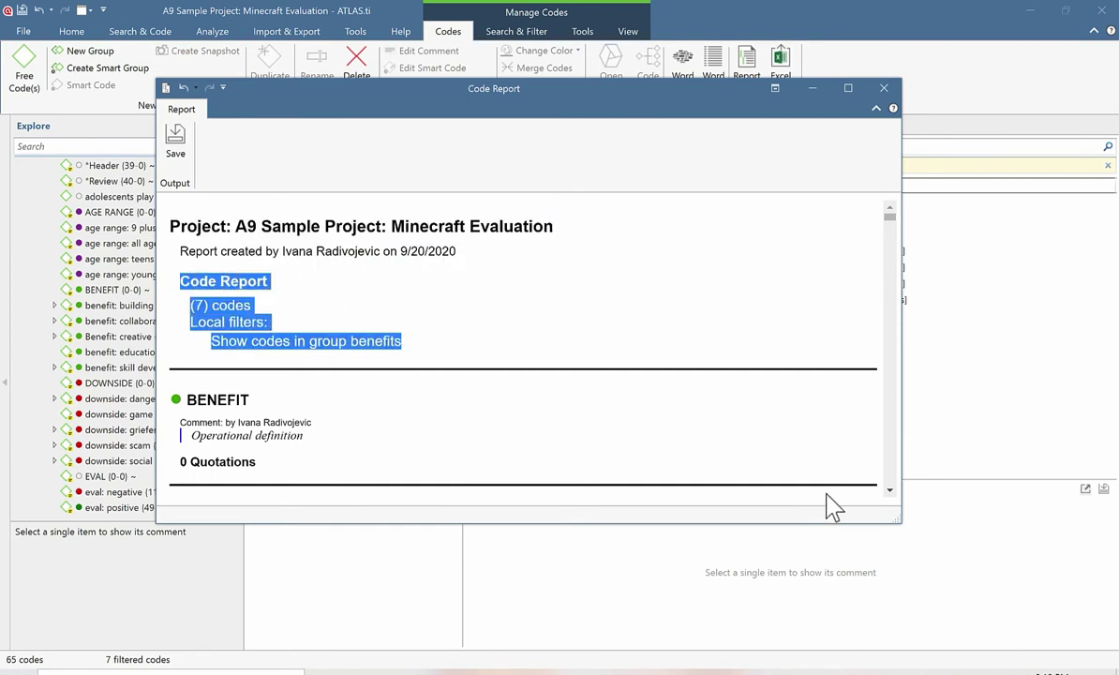
pyautogui.click(889, 490)
pyautogui.click(889, 489)
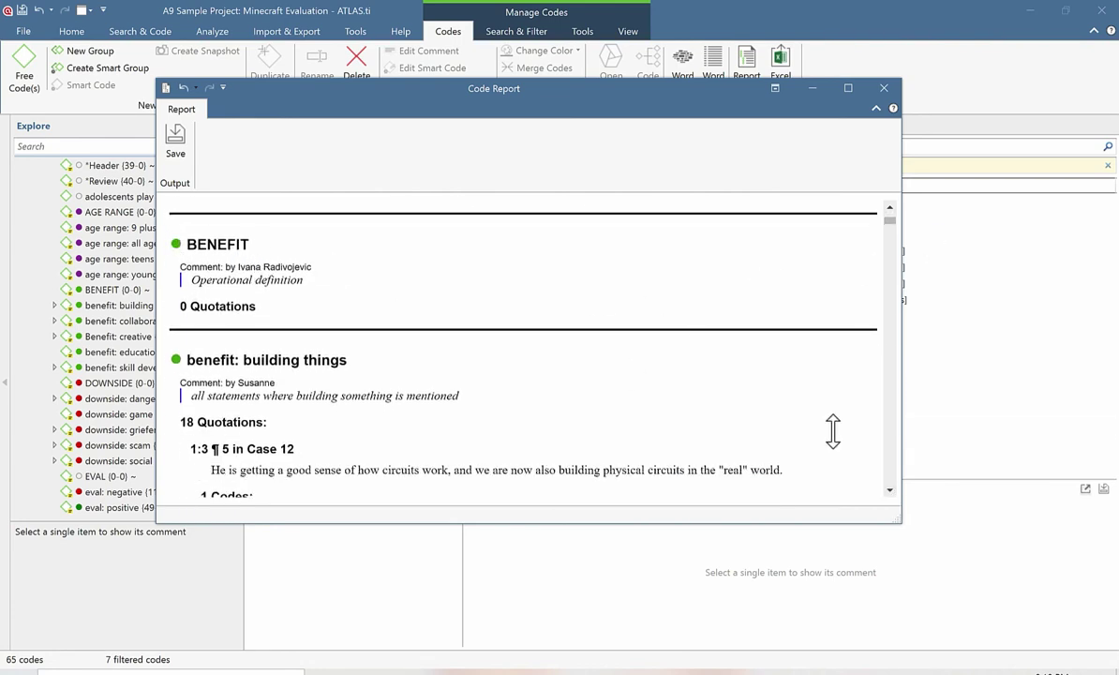
pyautogui.click(889, 489)
pyautogui.click(890, 490)
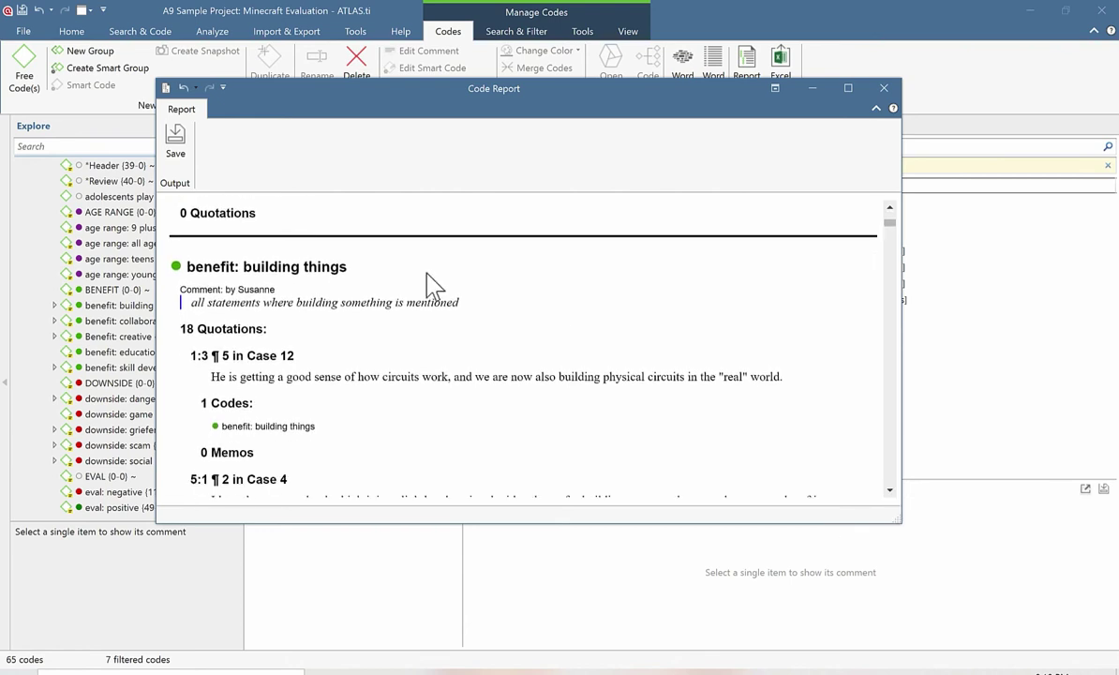
# Step: Examine the quotations under "benefit: building things", including the text, assigned codes and reference of quotation 5:1 in Case 4
pyautogui.moveTo(240, 266); pyautogui.dragTo(393, 276)
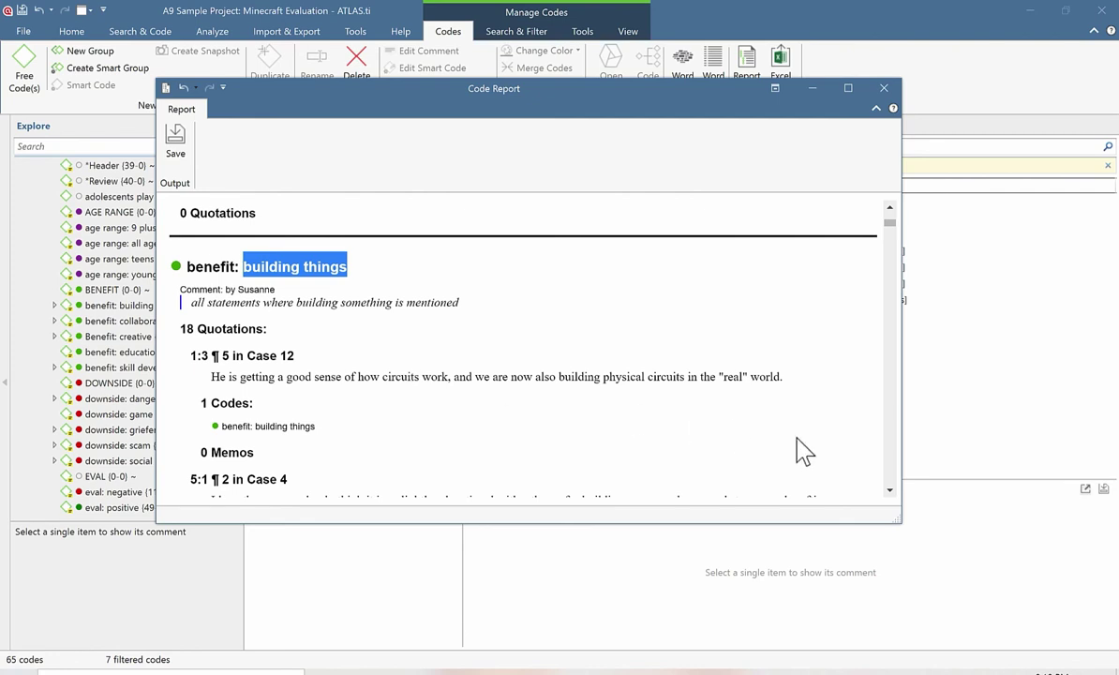
pyautogui.click(889, 490)
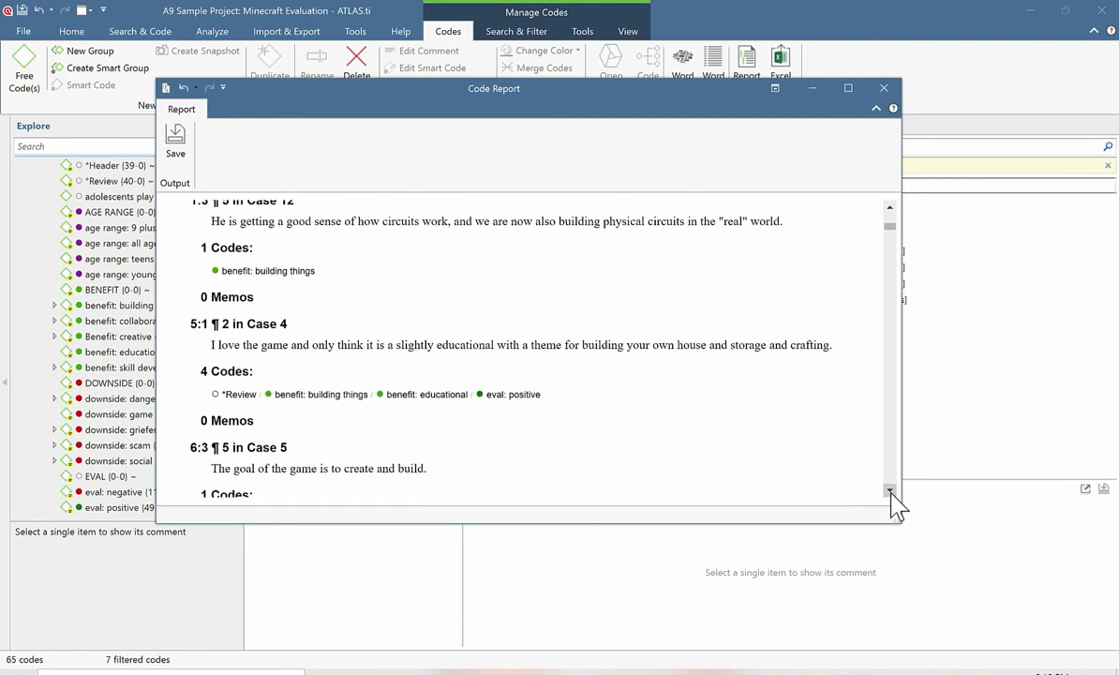
pyautogui.moveTo(211, 344); pyautogui.dragTo(849, 358)
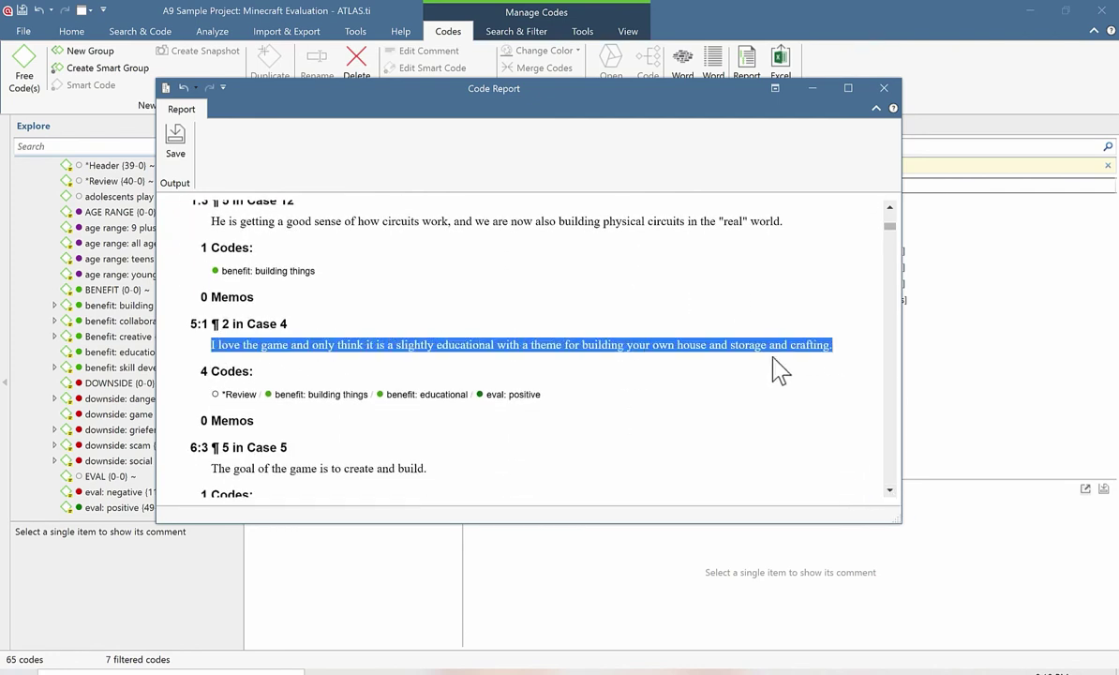
pyautogui.moveTo(221, 394); pyautogui.dragTo(542, 395)
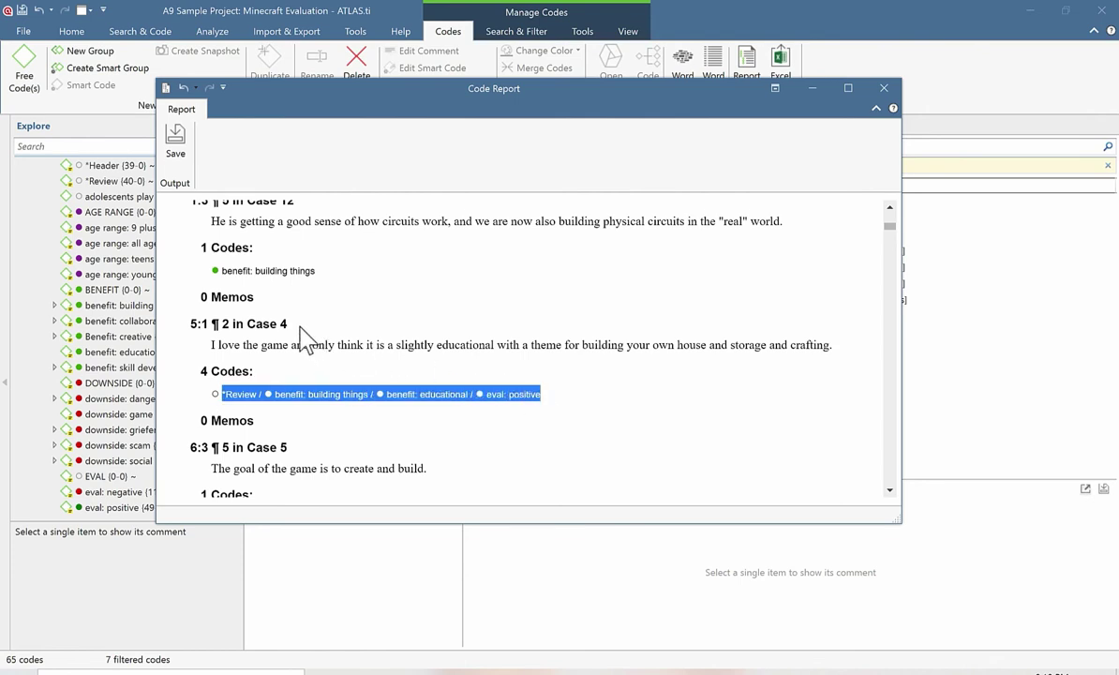
pyautogui.moveTo(288, 323); pyautogui.dragTo(183, 326)
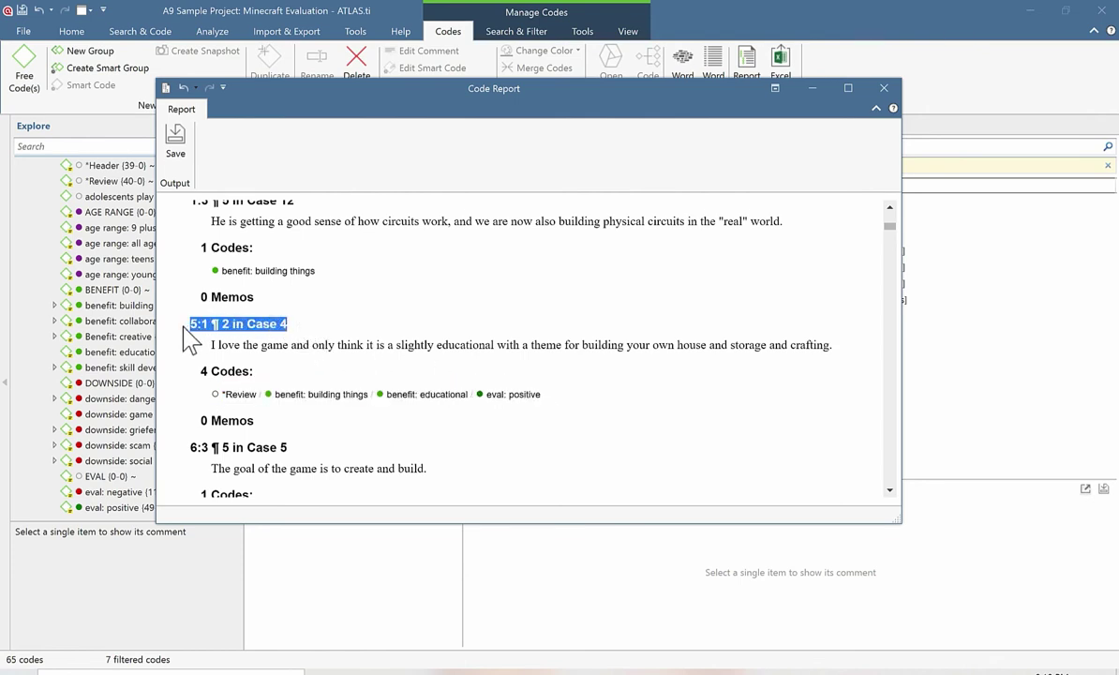
pyautogui.click(188, 324)
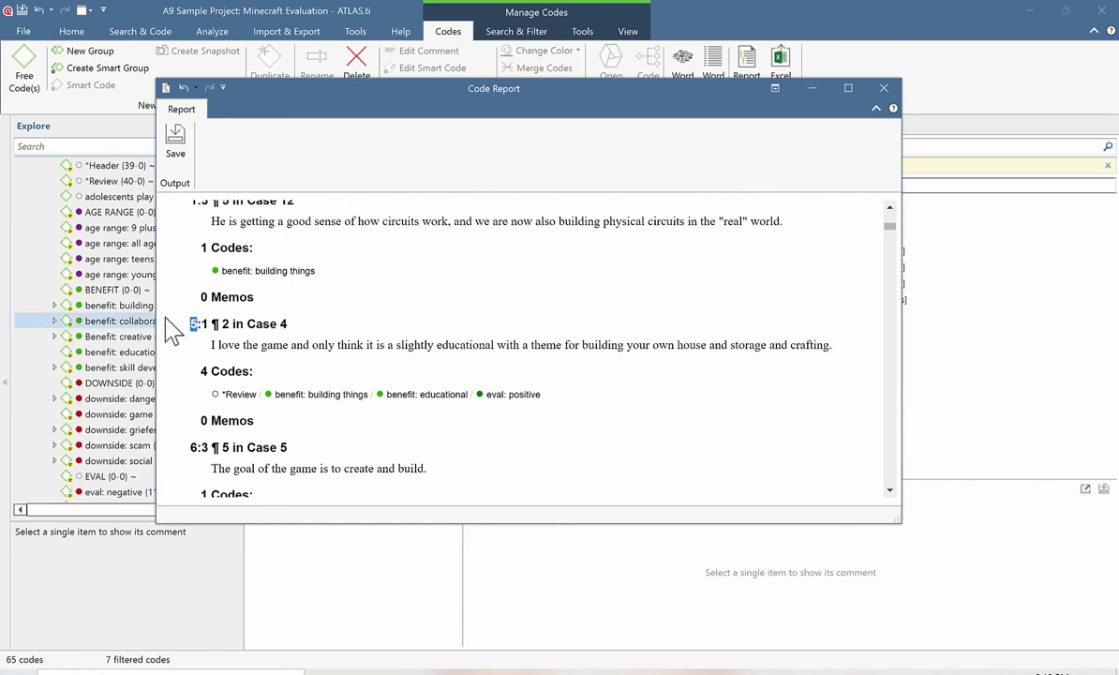
pyautogui.moveTo(246, 324); pyautogui.dragTo(302, 329)
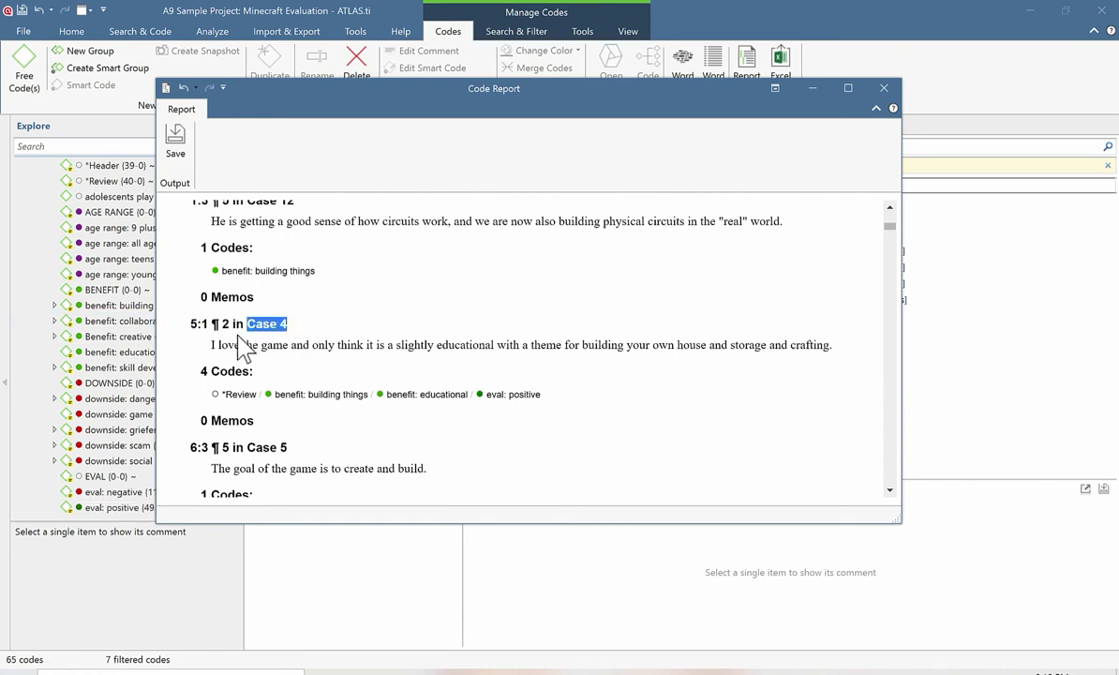
pyautogui.click(205, 323)
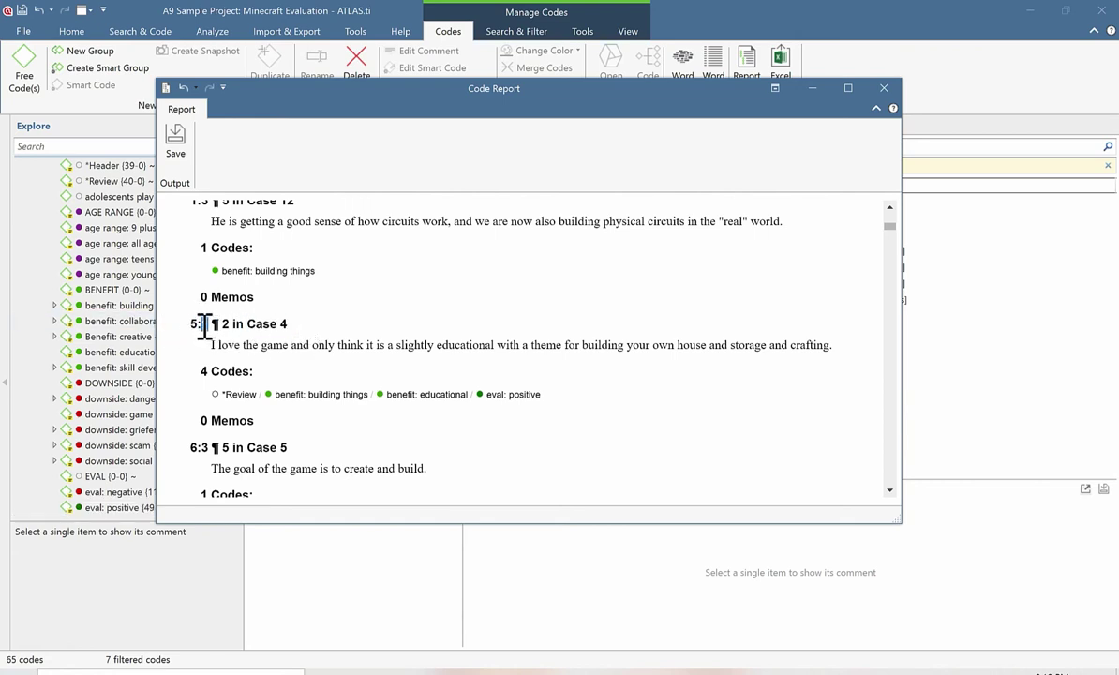
pyautogui.doubleClick(205, 323)
pyautogui.moveTo(213, 324); pyautogui.dragTo(226, 323)
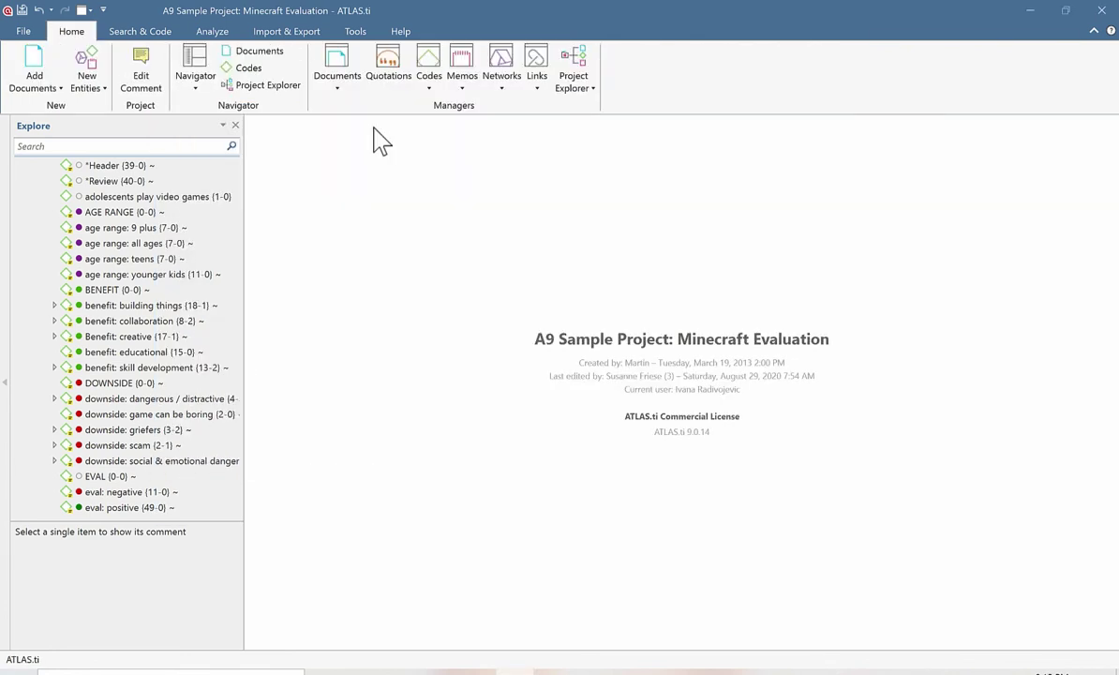
# Step: Collapse the Codes branch of the project tree and list the project's existing networks
pyautogui.moveTo(243, 436)
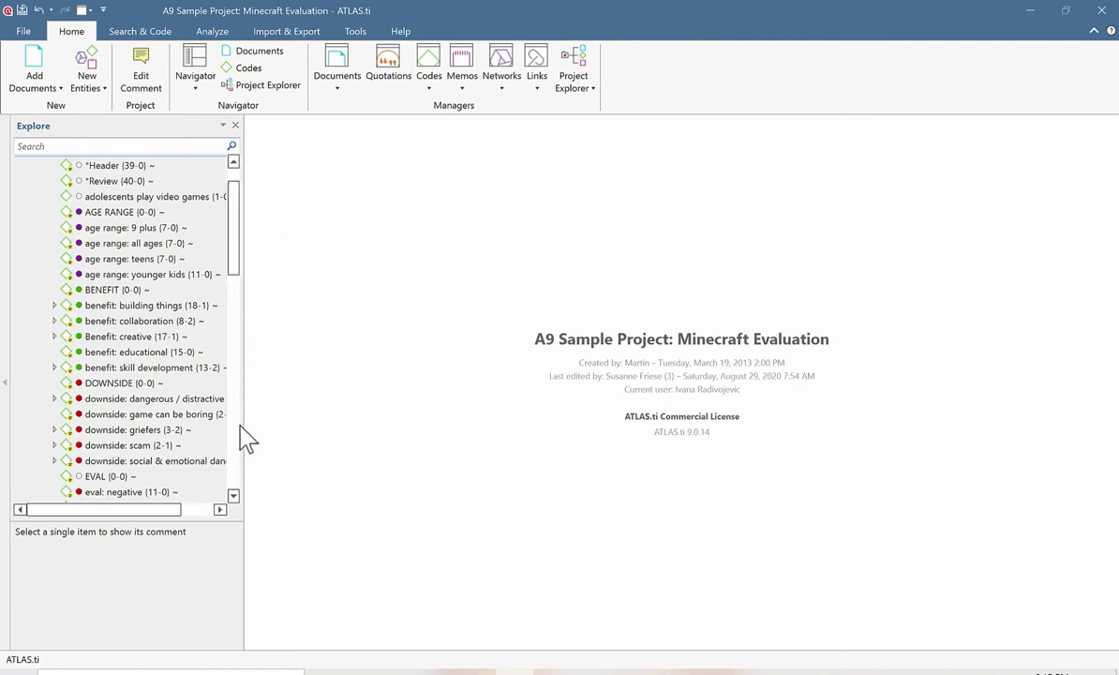
pyautogui.scroll(1, 241, 253)
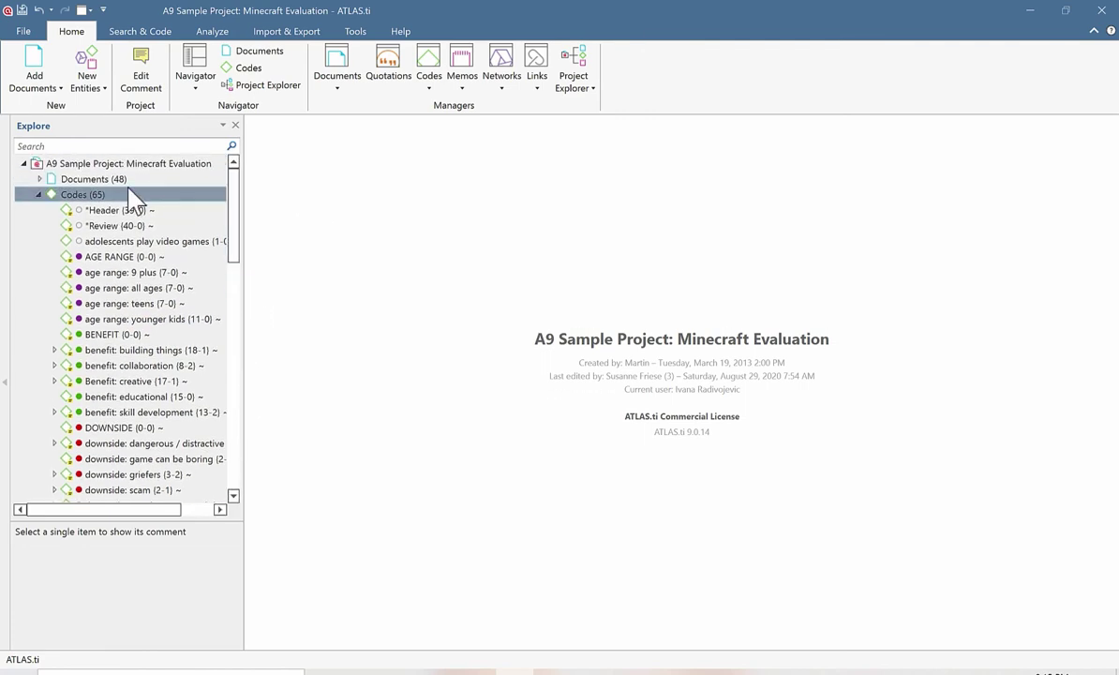
pyautogui.click(39, 195)
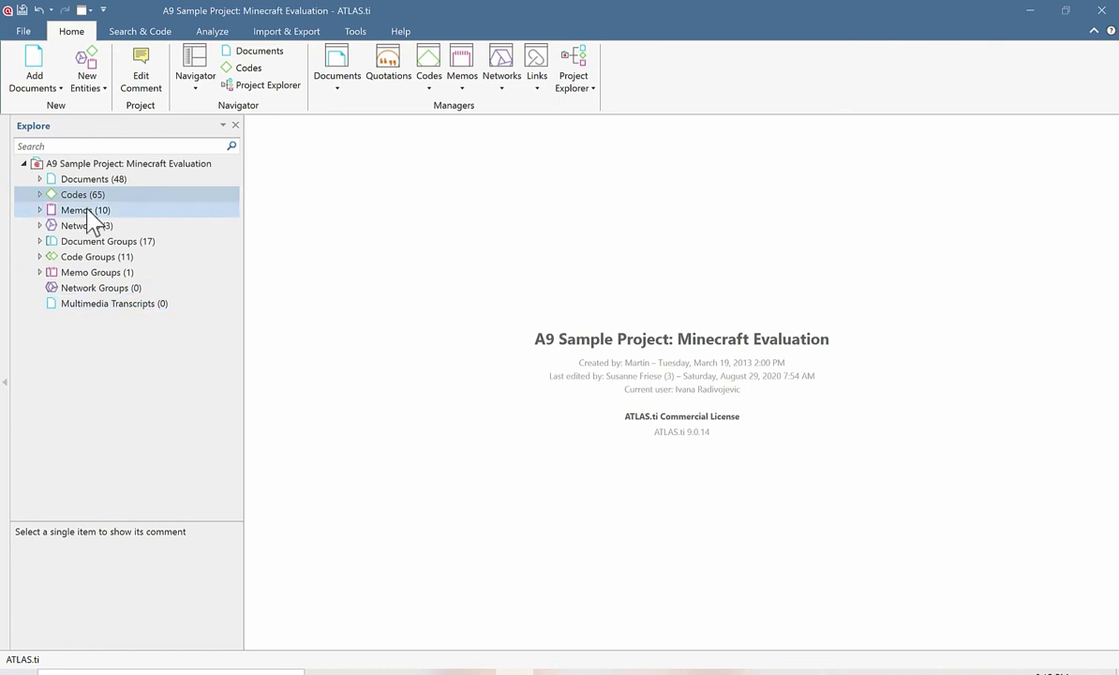
pyautogui.click(40, 226)
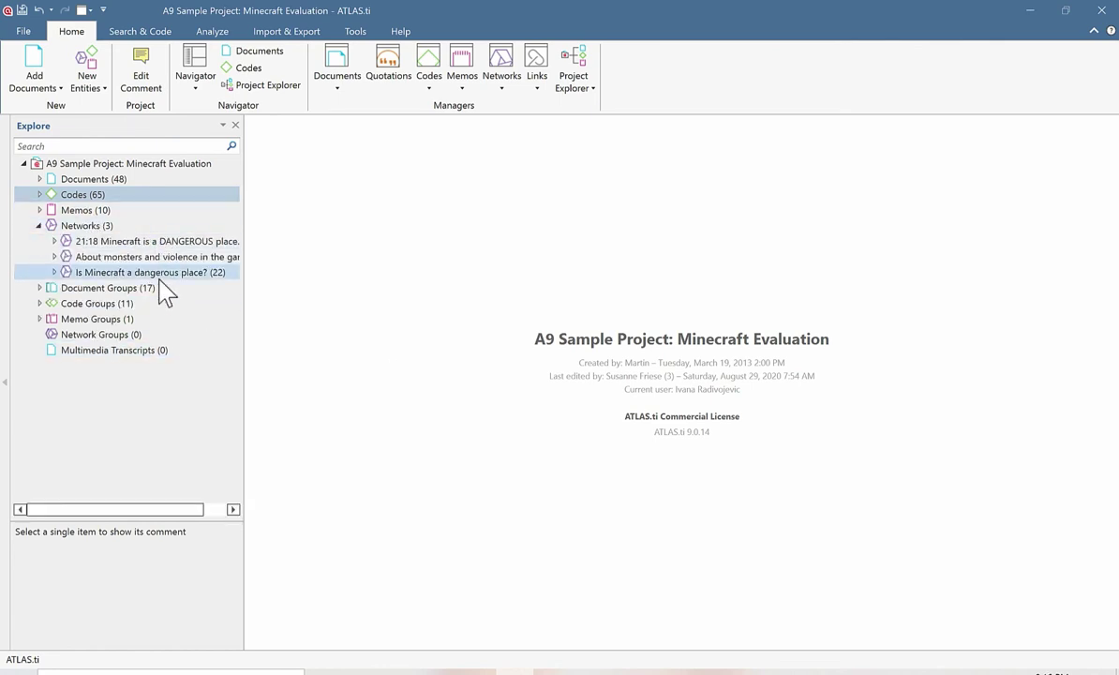
# Step: Create a new network named "Benefits of Minecraft"
pyautogui.click(97, 88)
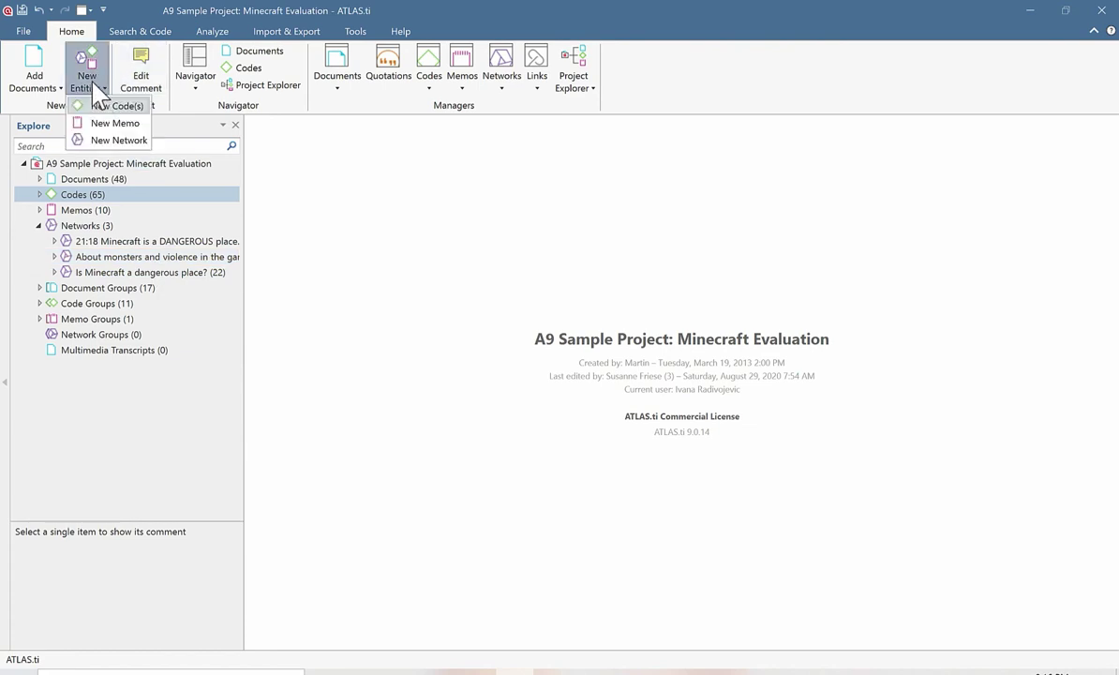
pyautogui.click(117, 141)
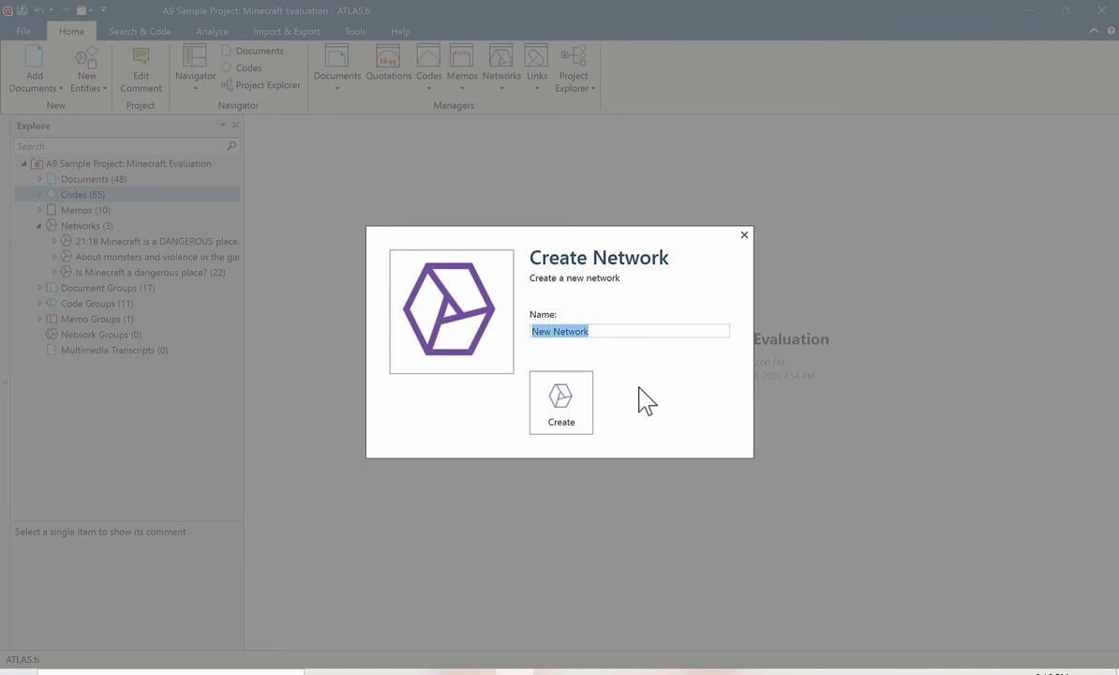
pyautogui.write('Benefits of Minecraft')
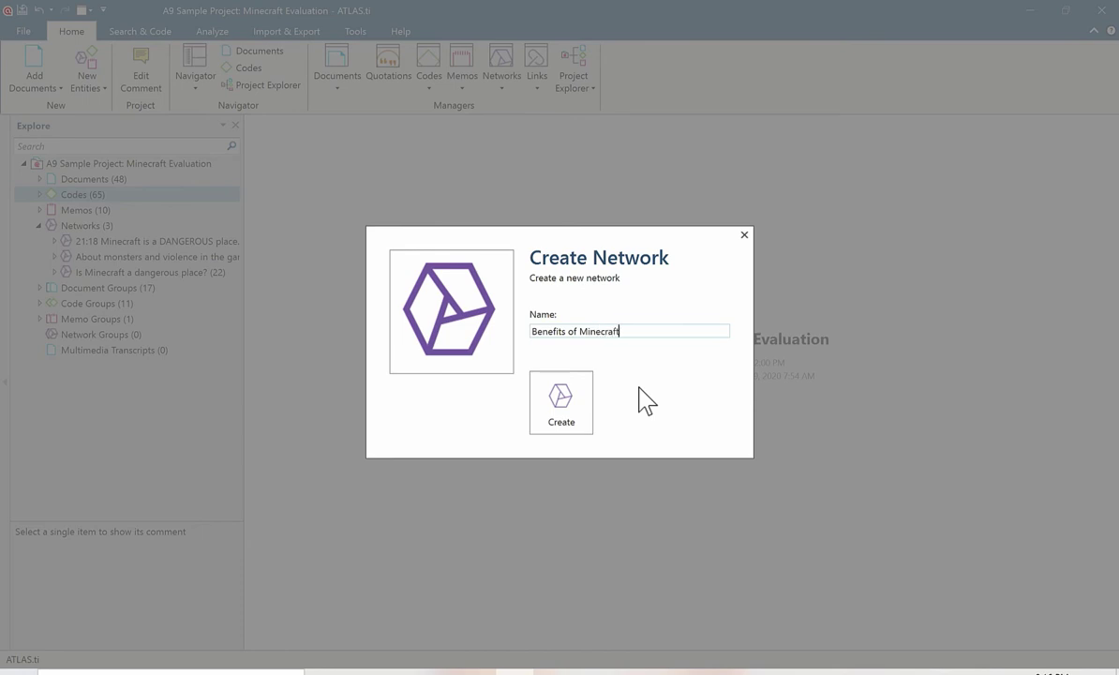
pyautogui.press('Return')
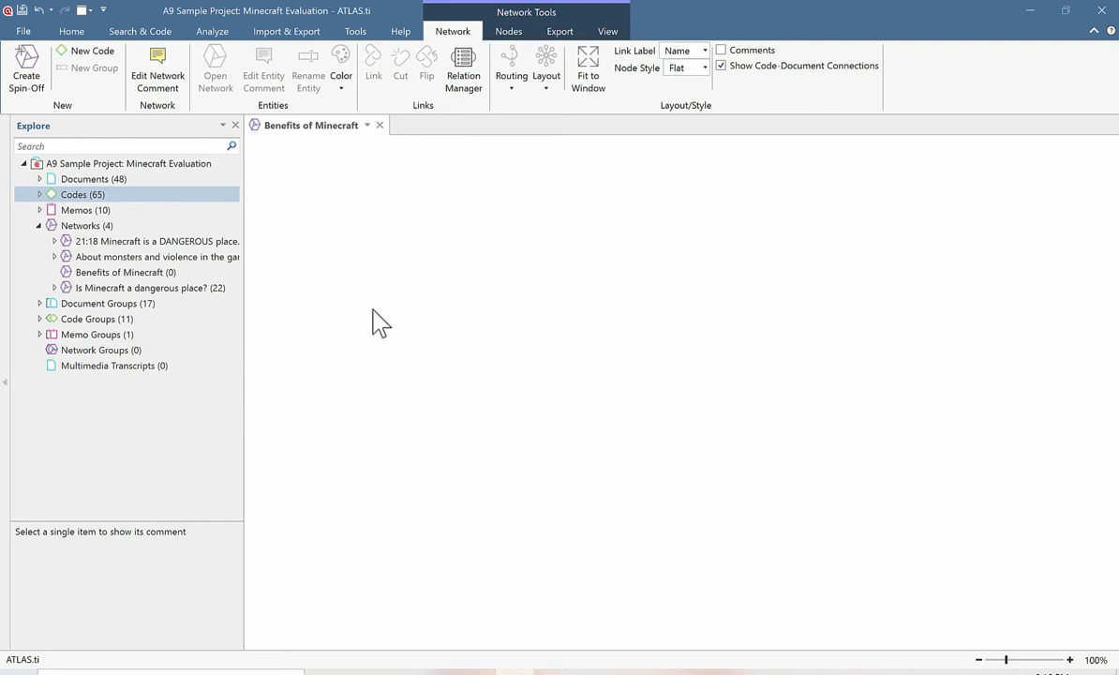
# Step: Add the BENEFIT code and its five subcodes from the project tree to the Benefits of Minecraft network
pyautogui.click(39, 194)
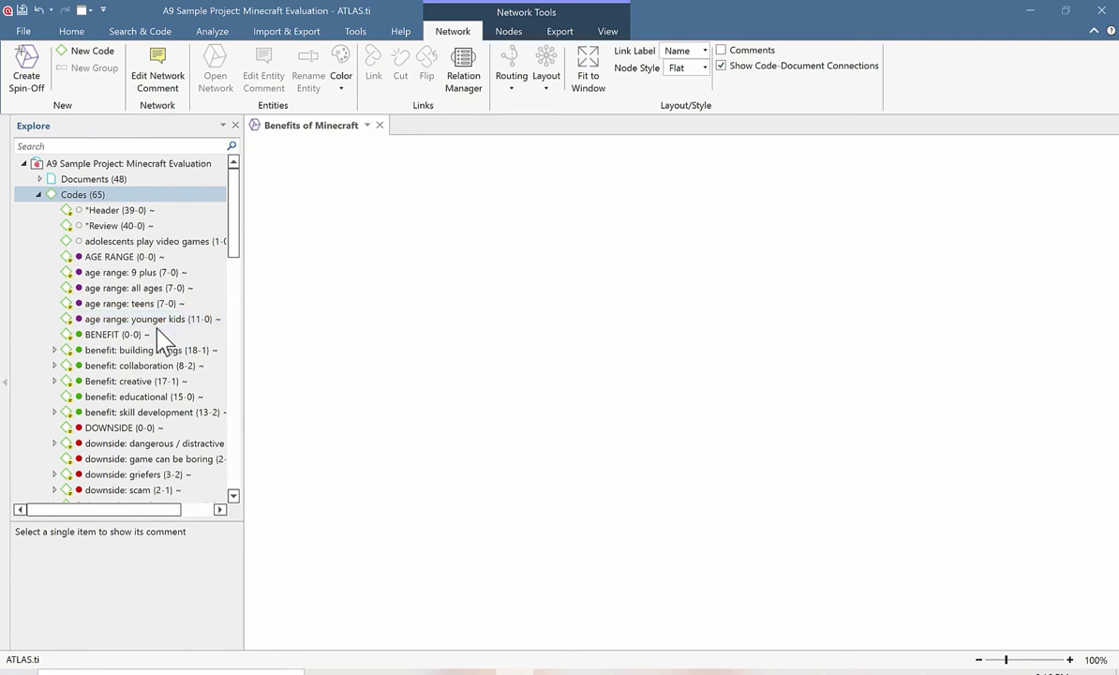
pyautogui.click(131, 334)
pyautogui.click(149, 413)
pyautogui.click(109, 350)
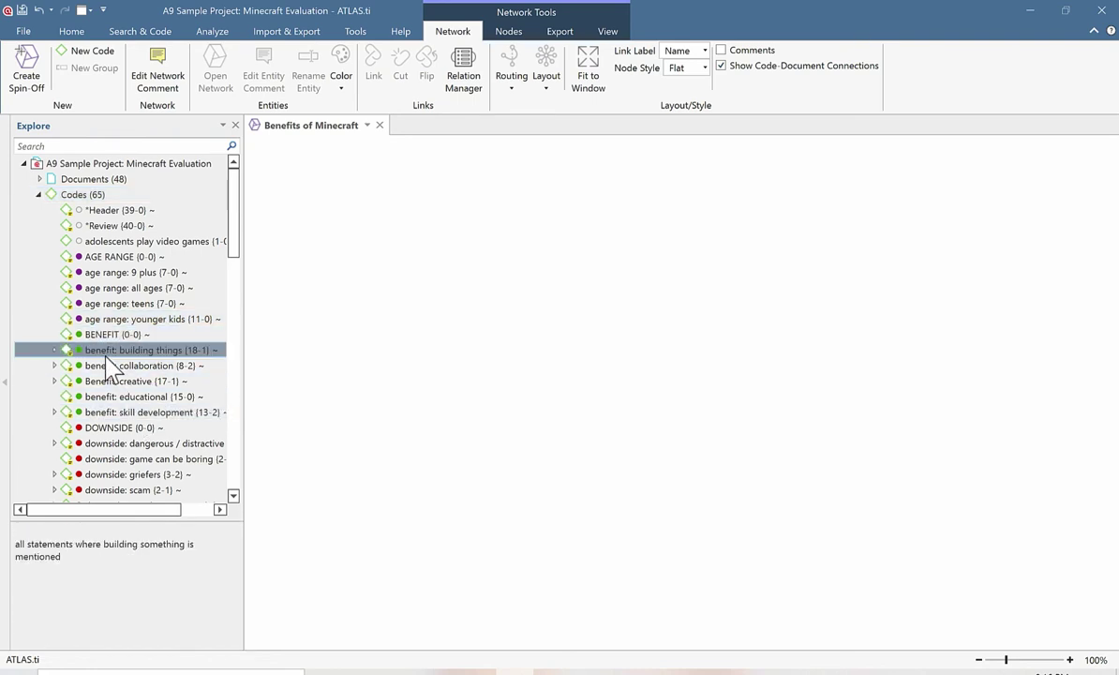
pyautogui.click(110, 336)
pyautogui.keyDown('shift'); pyautogui.click(110, 413); pyautogui.keyUp('shift')
pyautogui.moveTo(110, 377); pyautogui.dragTo(412, 318)
# Step: Spread out the network's code nodes, placing BENEFIT above its subcodes and "benefit: building things" below the other nodes
pyautogui.moveTo(454, 353); pyautogui.dragTo(421, 375)
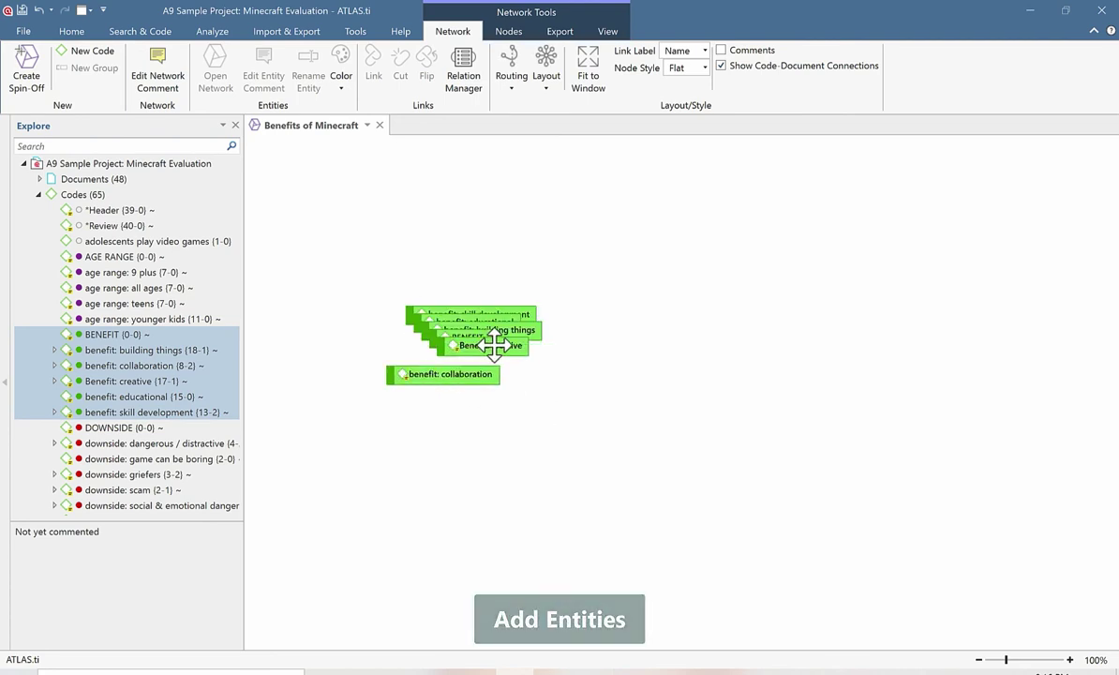
pyautogui.moveTo(492, 345); pyautogui.dragTo(510, 236)
pyautogui.moveTo(513, 307); pyautogui.dragTo(891, 357)
pyautogui.moveTo(534, 315); pyautogui.dragTo(1044, 372)
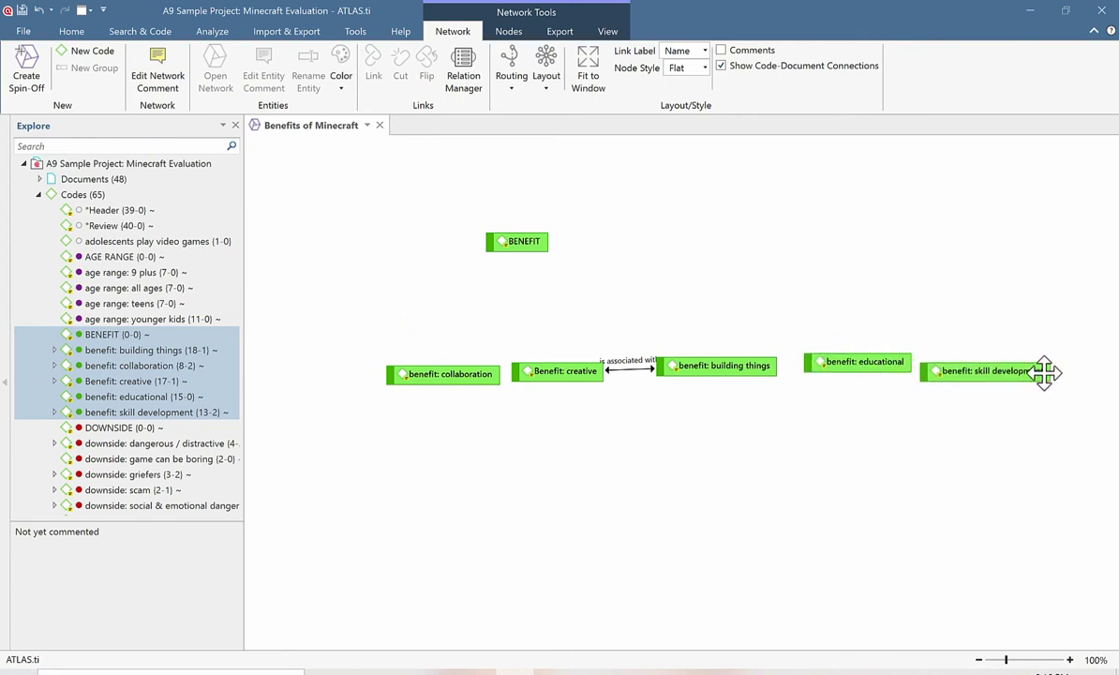
pyautogui.moveTo(533, 242); pyautogui.dragTo(697, 221)
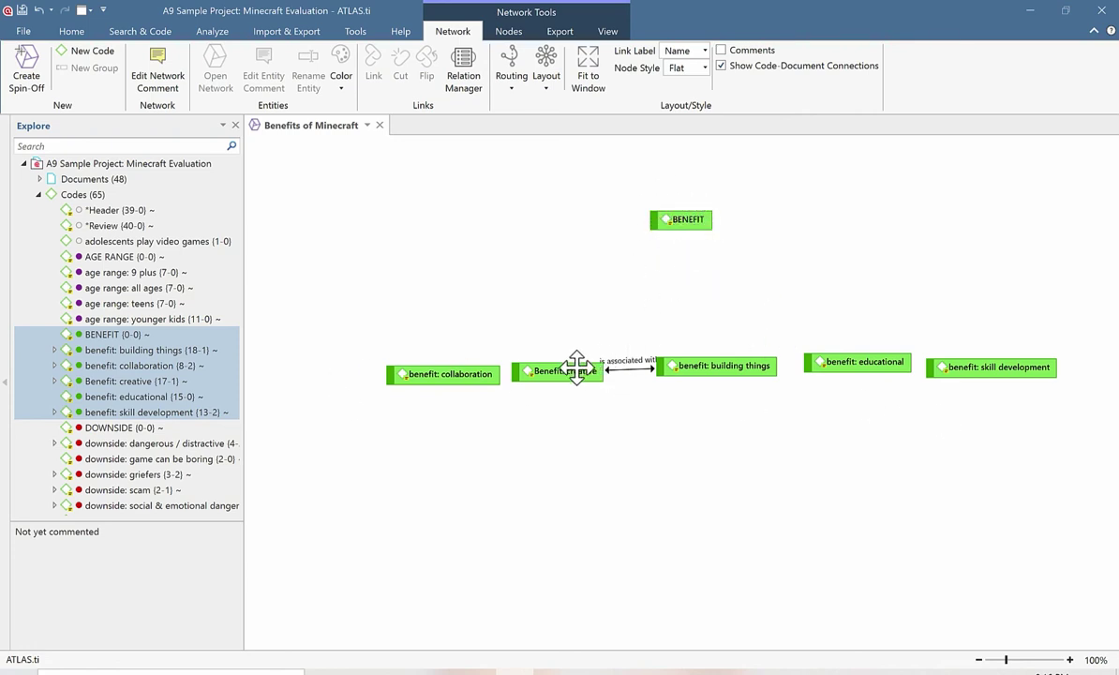
pyautogui.moveTo(669, 365); pyautogui.dragTo(671, 456)
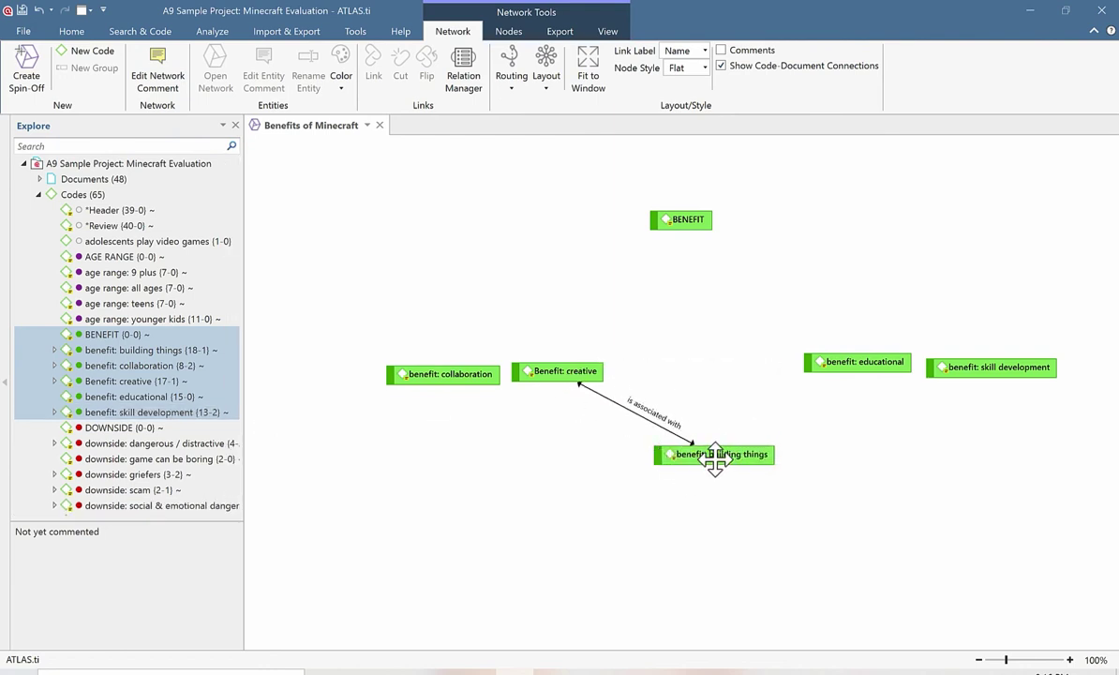
# Step: Move "benefit: building things" up into the row of subcodes and shift BENEFIT slightly down toward them
pyautogui.moveTo(712, 456); pyautogui.dragTo(712, 372)
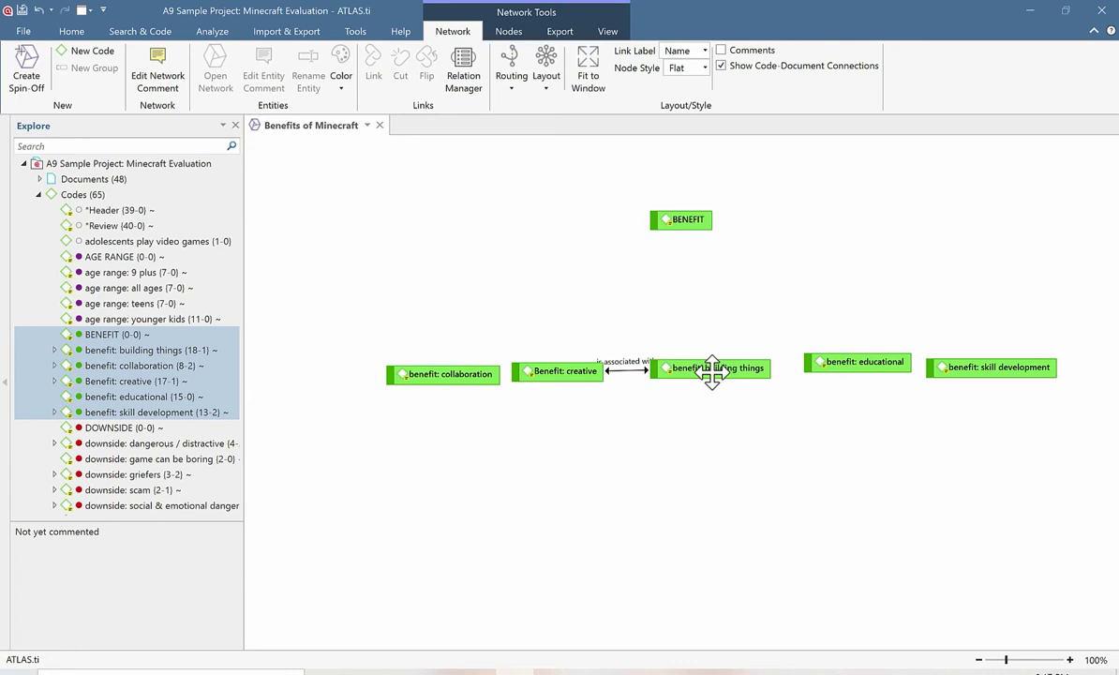
pyautogui.moveTo(669, 217); pyautogui.dragTo(684, 238)
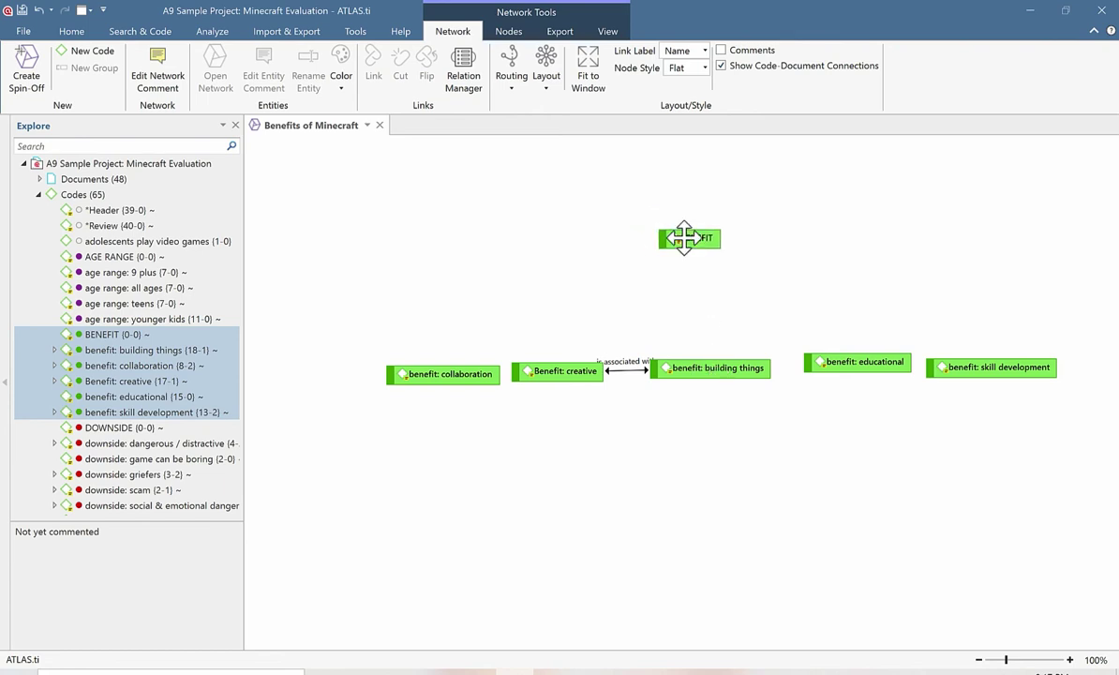
# Step: Link "benefit: collaboration" to BENEFIT with the "is part of" relation
pyautogui.click(446, 377)
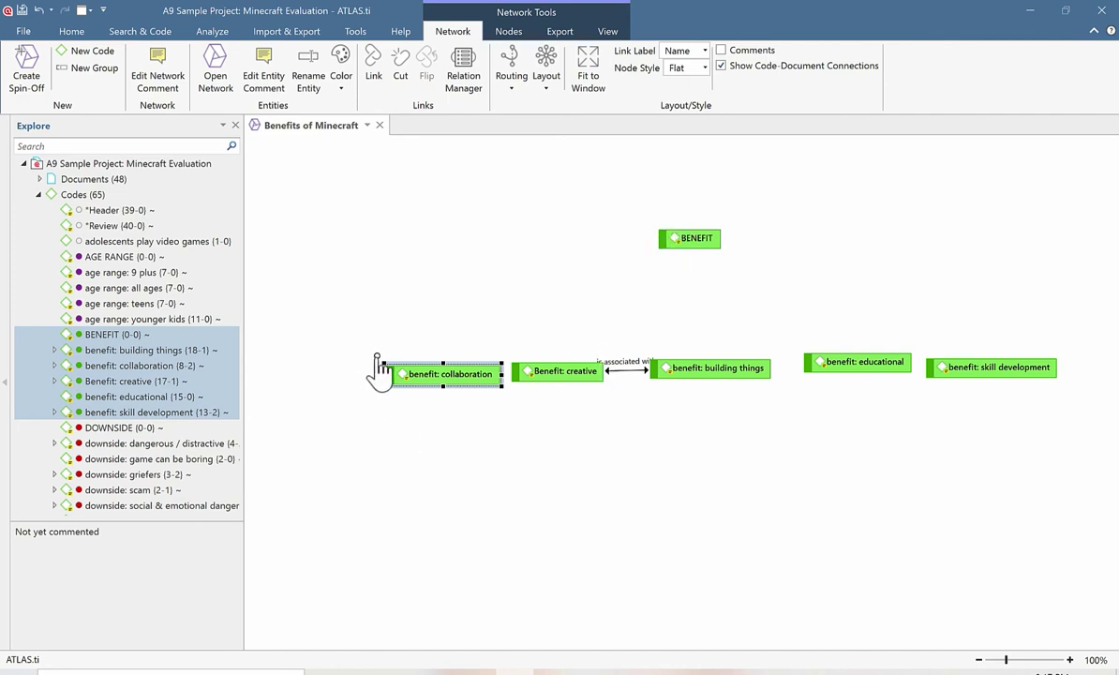
pyautogui.click(521, 366)
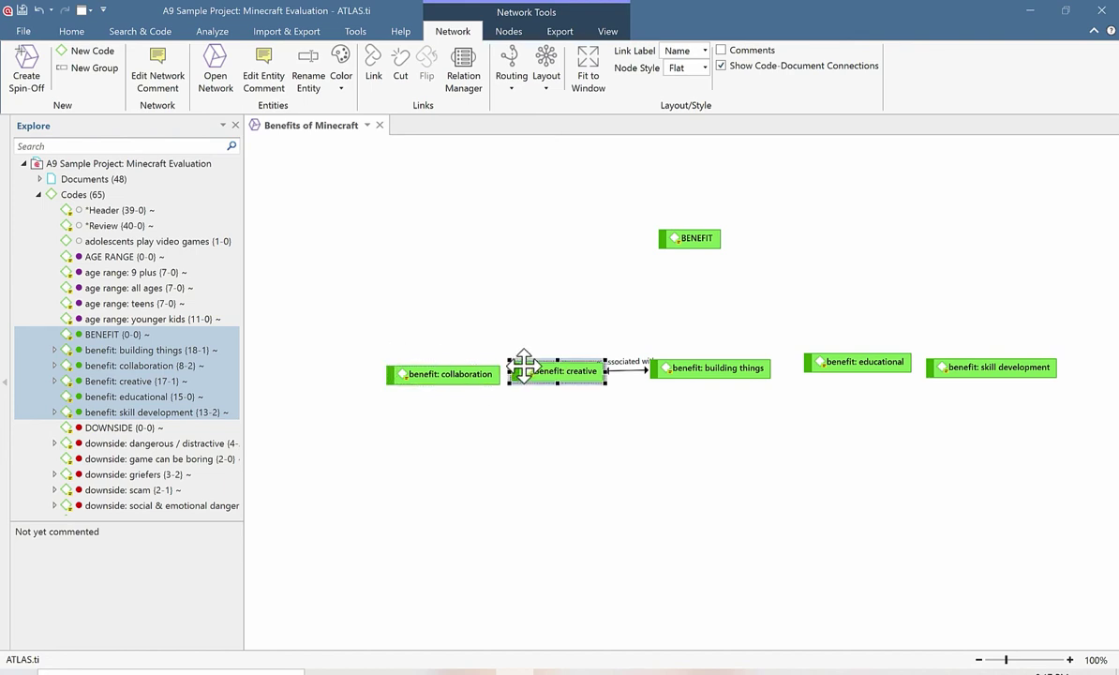
pyautogui.click(436, 372)
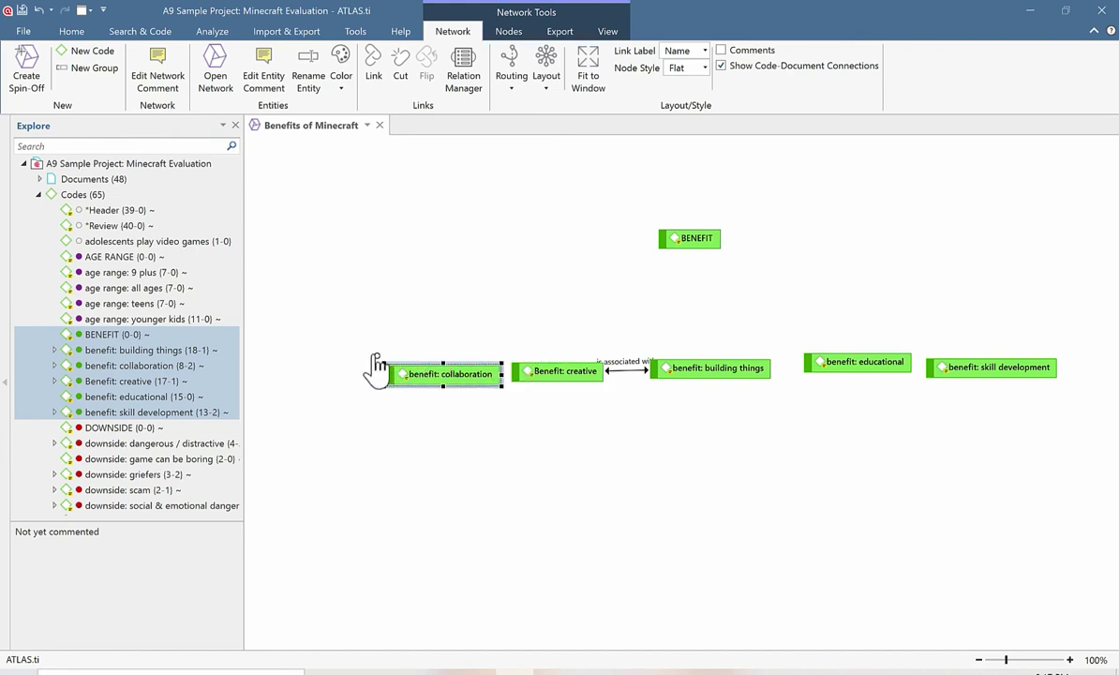
pyautogui.moveTo(376, 361); pyautogui.dragTo(690, 254)
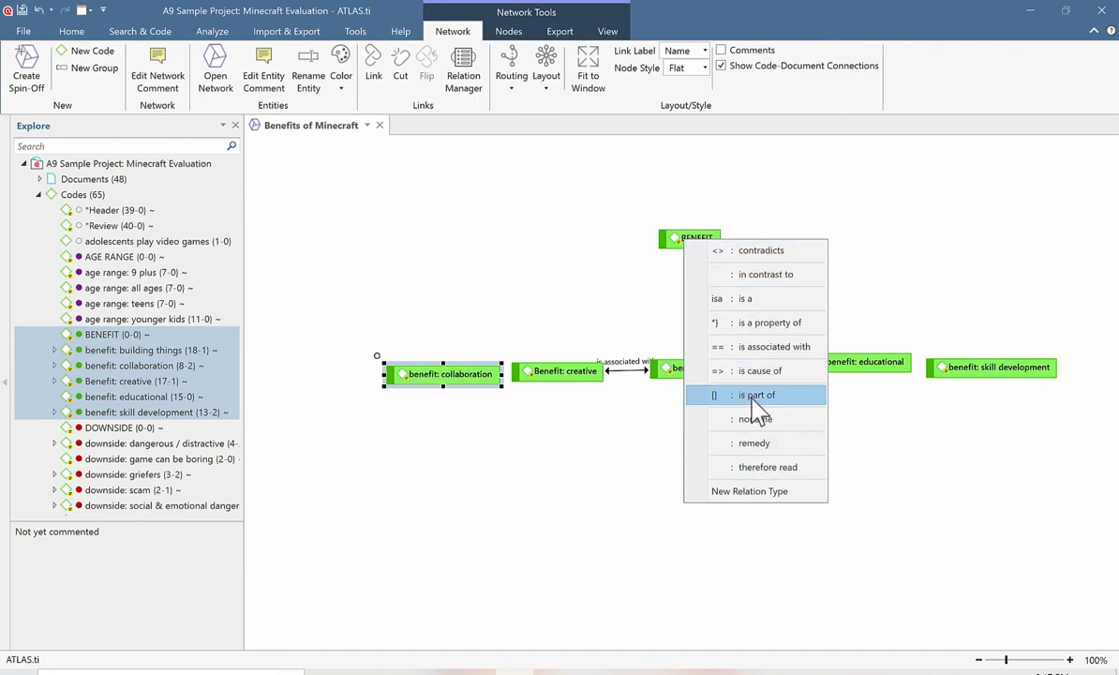
pyautogui.click(751, 399)
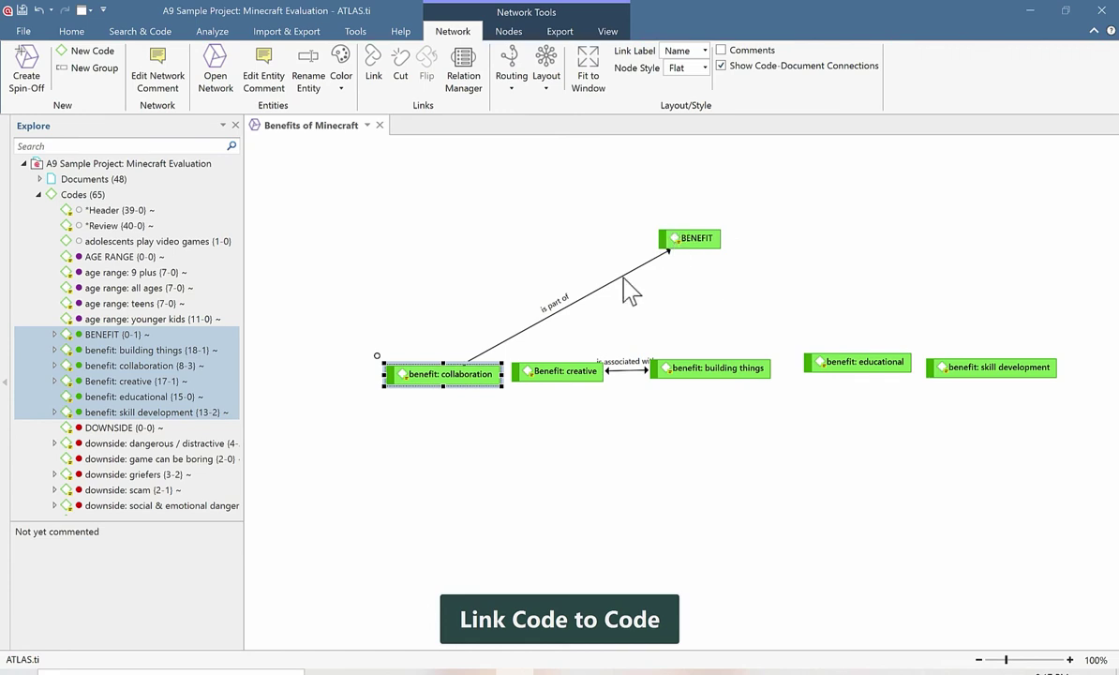
# Step: Link "Benefit: creative" to BENEFIT using a new asymmetric relation type named "influences"
pyautogui.click(547, 370)
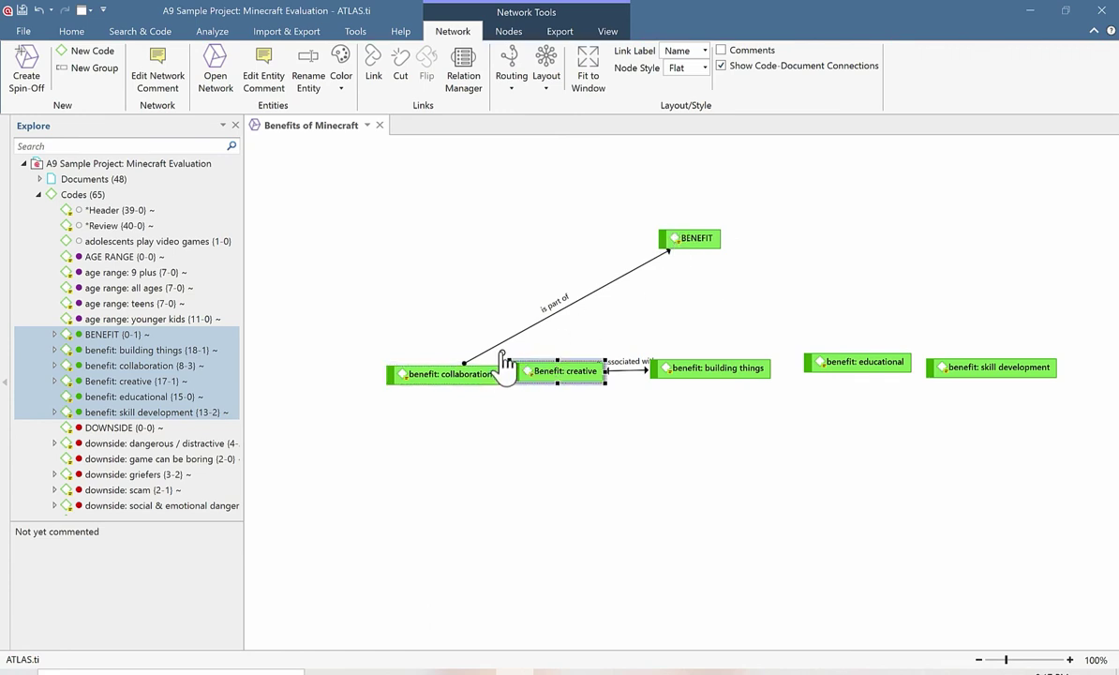
pyautogui.moveTo(504, 361); pyautogui.dragTo(688, 246)
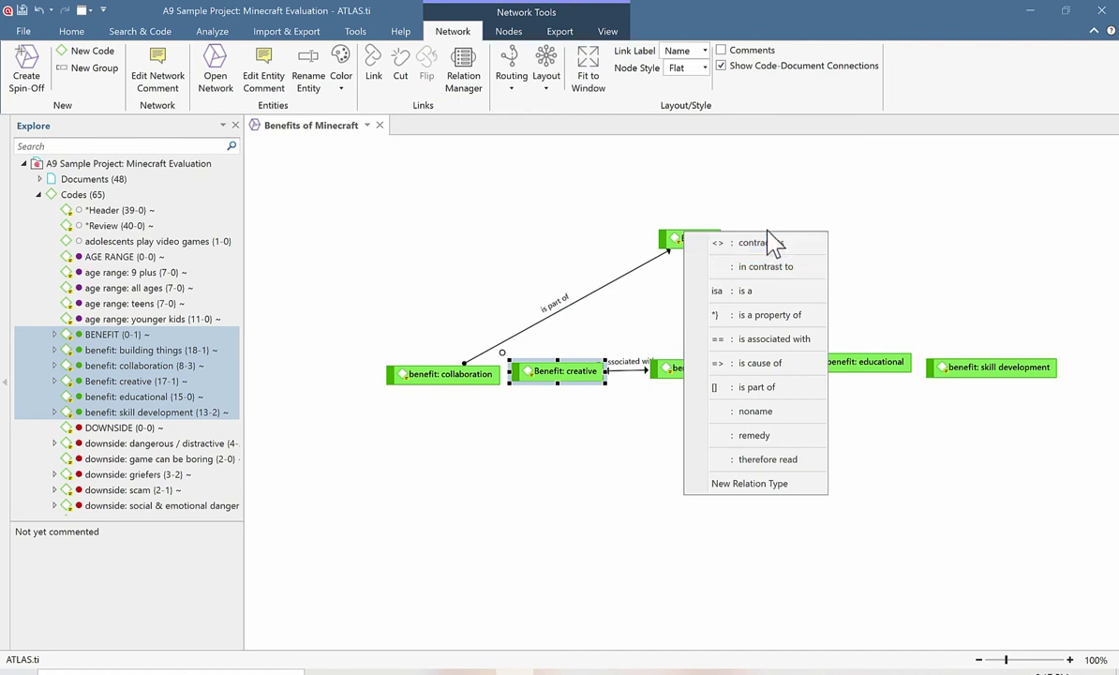
pyautogui.click(740, 491)
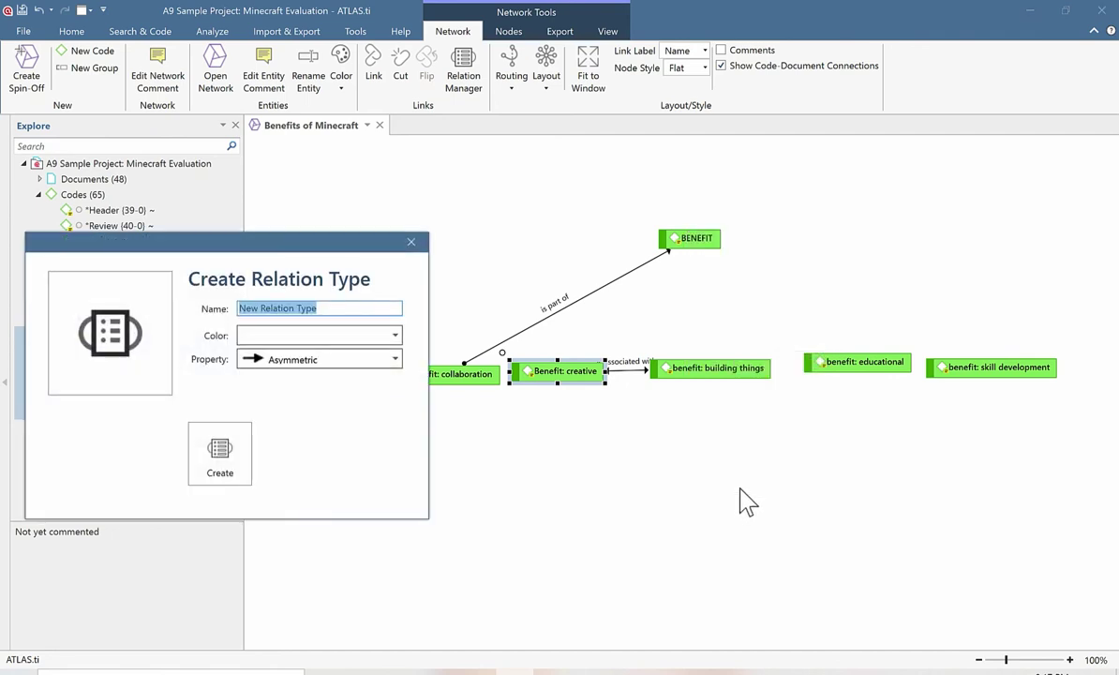
pyautogui.write('influences')
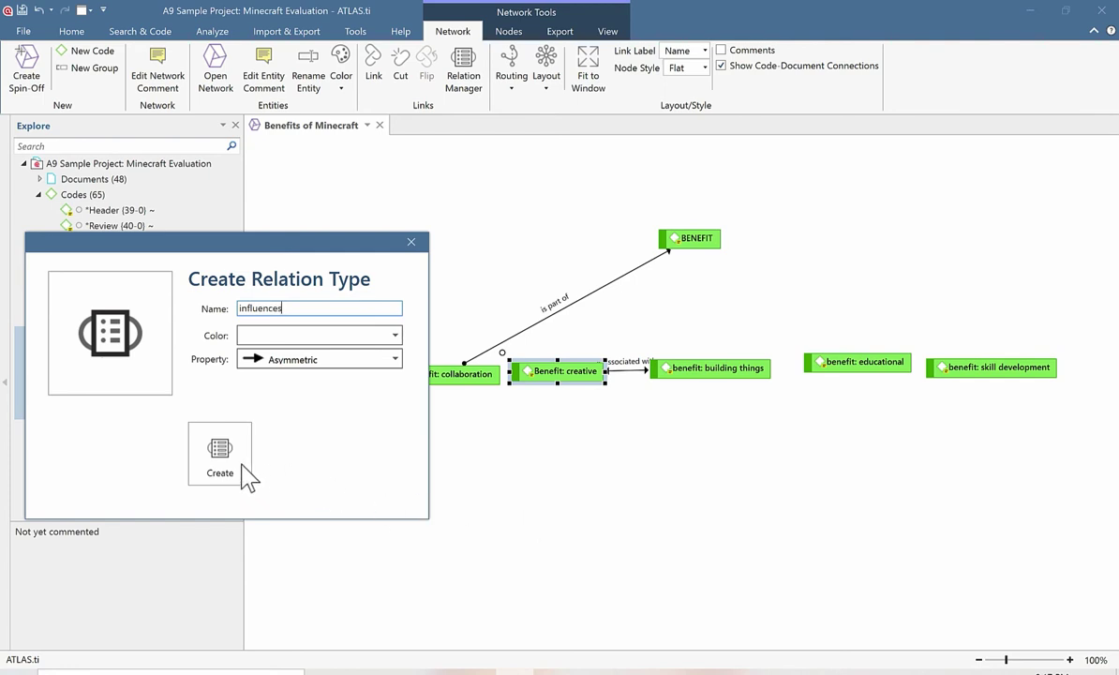
pyautogui.click(396, 336)
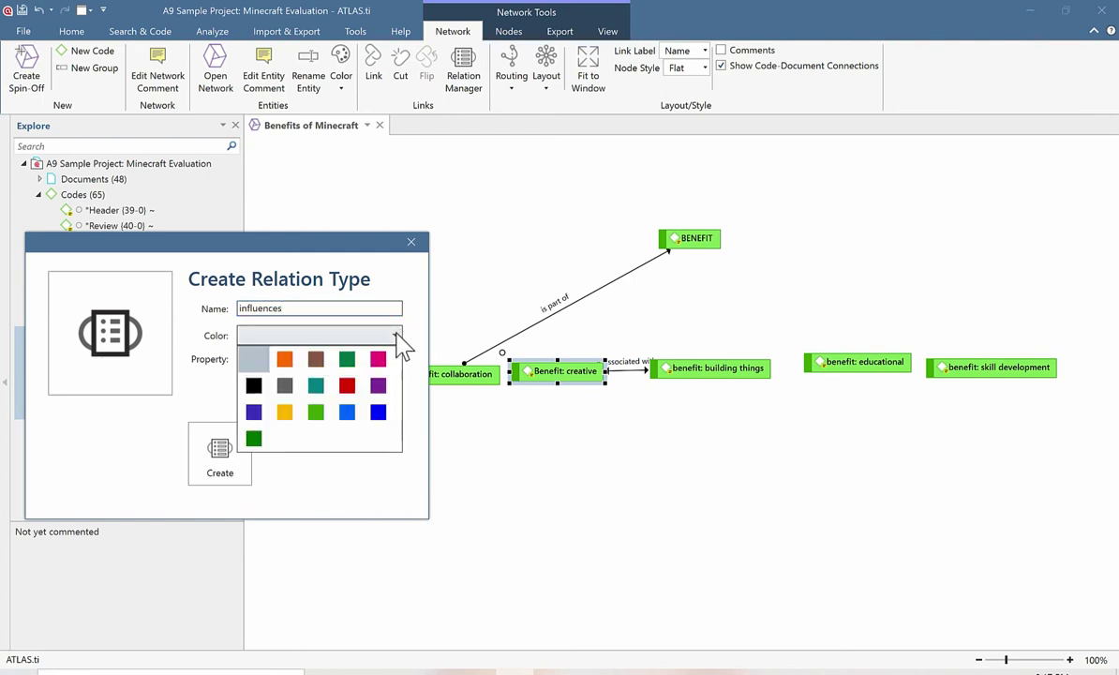
pyautogui.click(395, 359)
pyautogui.click(395, 359)
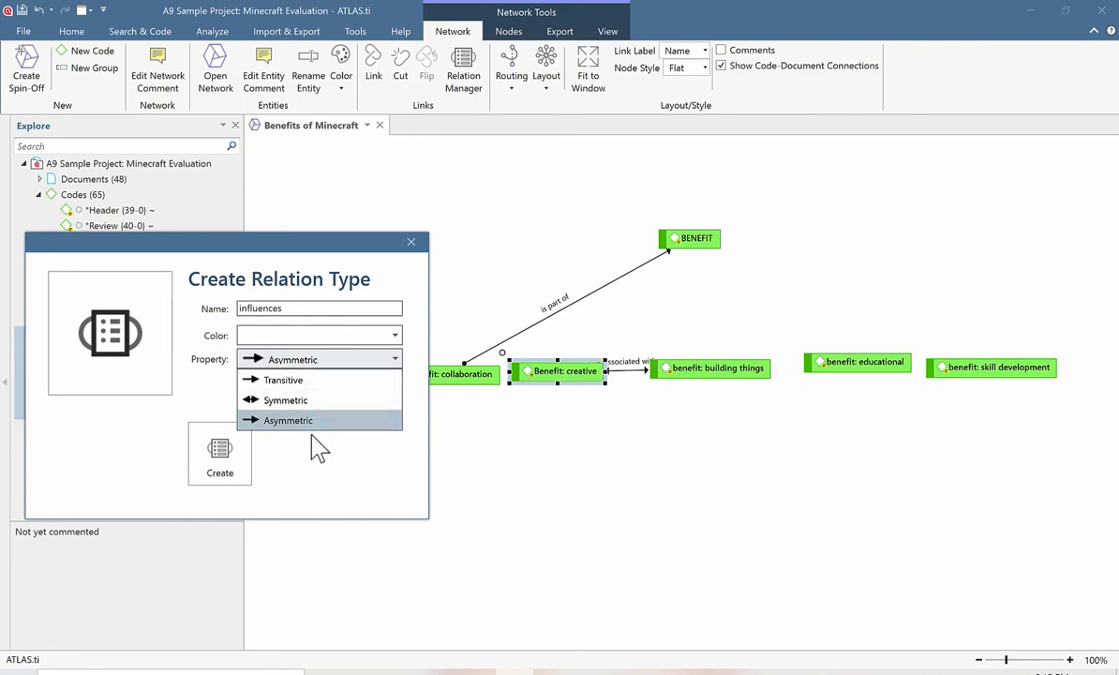
pyautogui.click(333, 478)
pyautogui.click(229, 464)
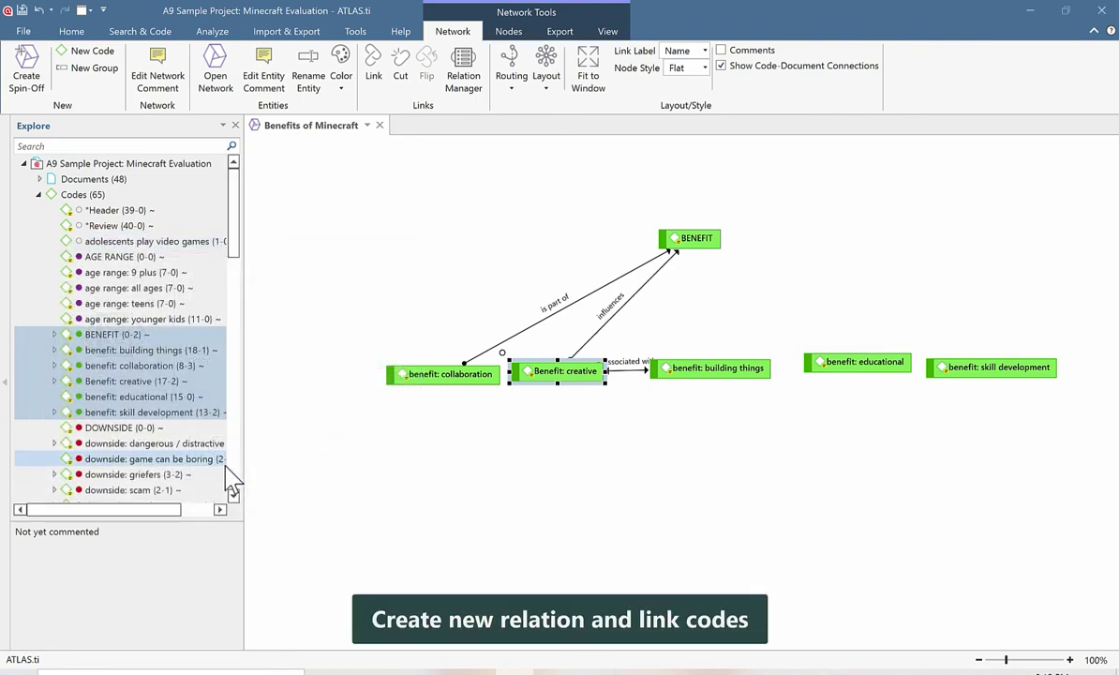
# Step: Link "benefit: building things", "benefit: educational" and "benefit: skill development" to BENEFIT, each with the "is part of" relation
pyautogui.click(667, 366)
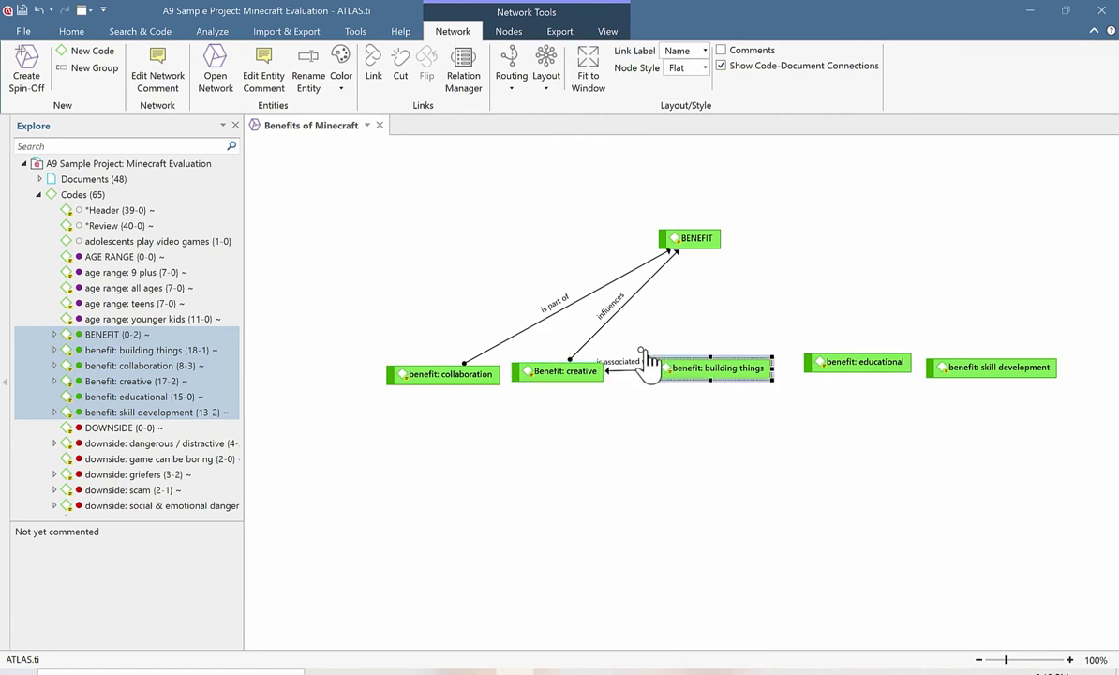
pyautogui.moveTo(641, 350); pyautogui.dragTo(691, 242)
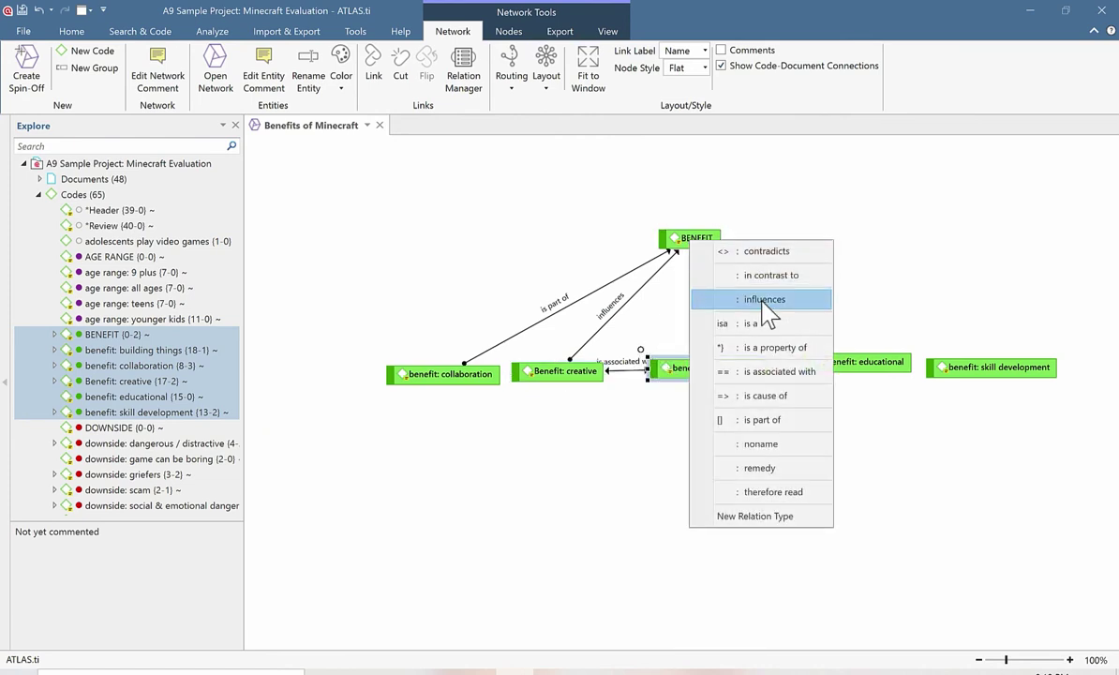
pyautogui.click(769, 420)
pyautogui.click(806, 359)
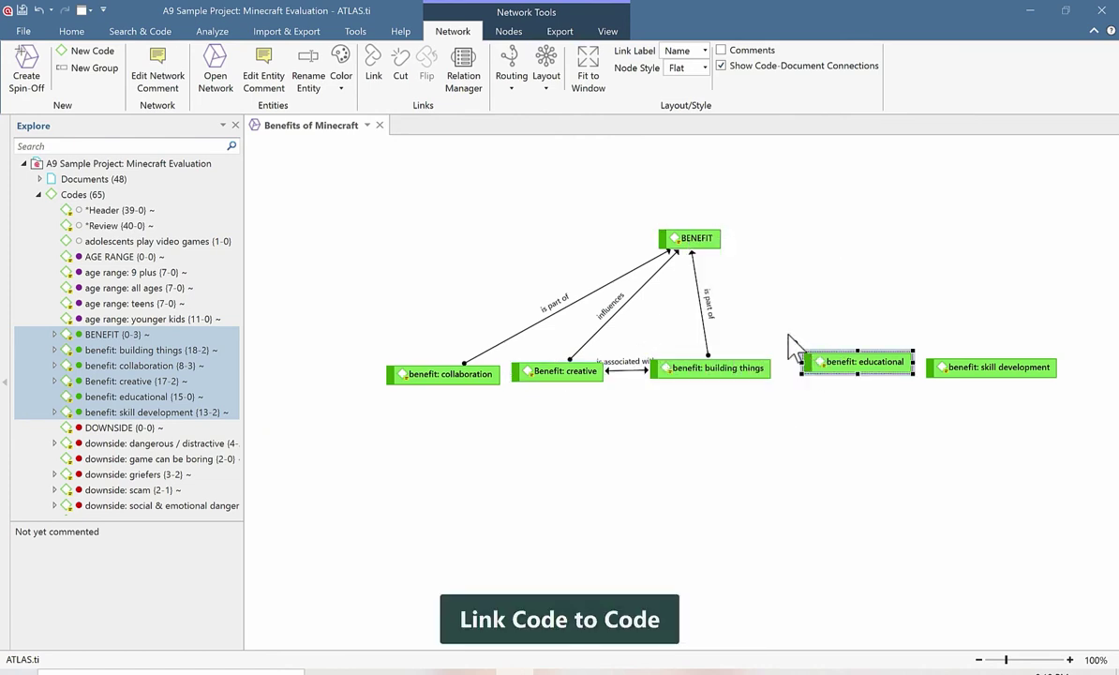
pyautogui.moveTo(792, 347); pyautogui.dragTo(691, 239)
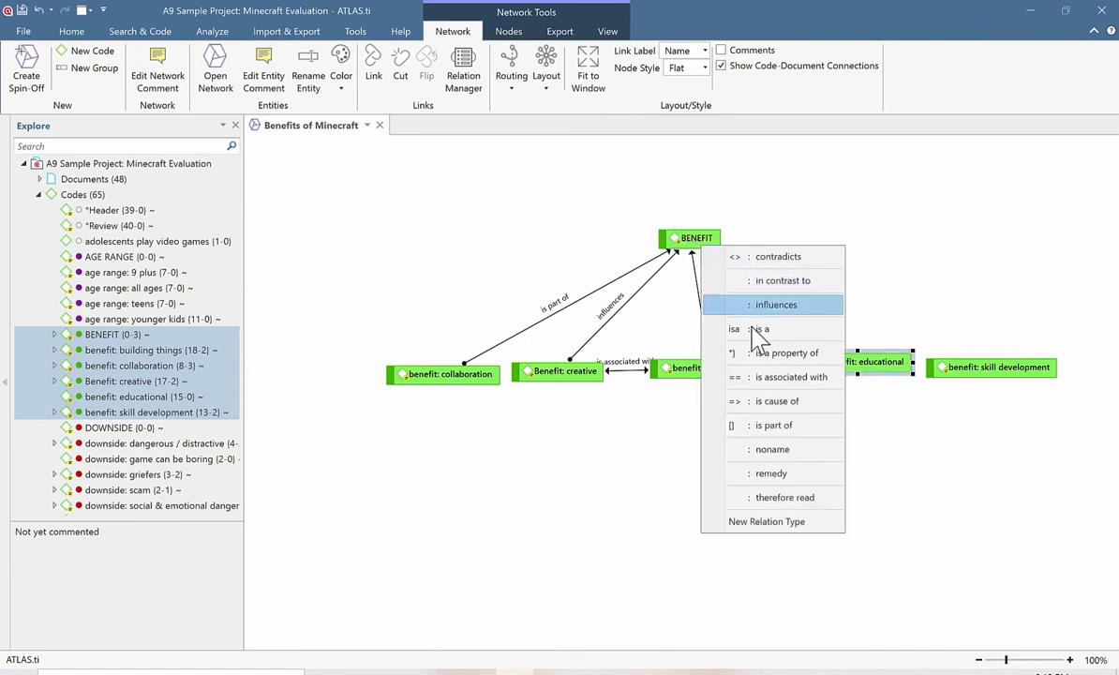
pyautogui.click(778, 424)
pyautogui.click(942, 365)
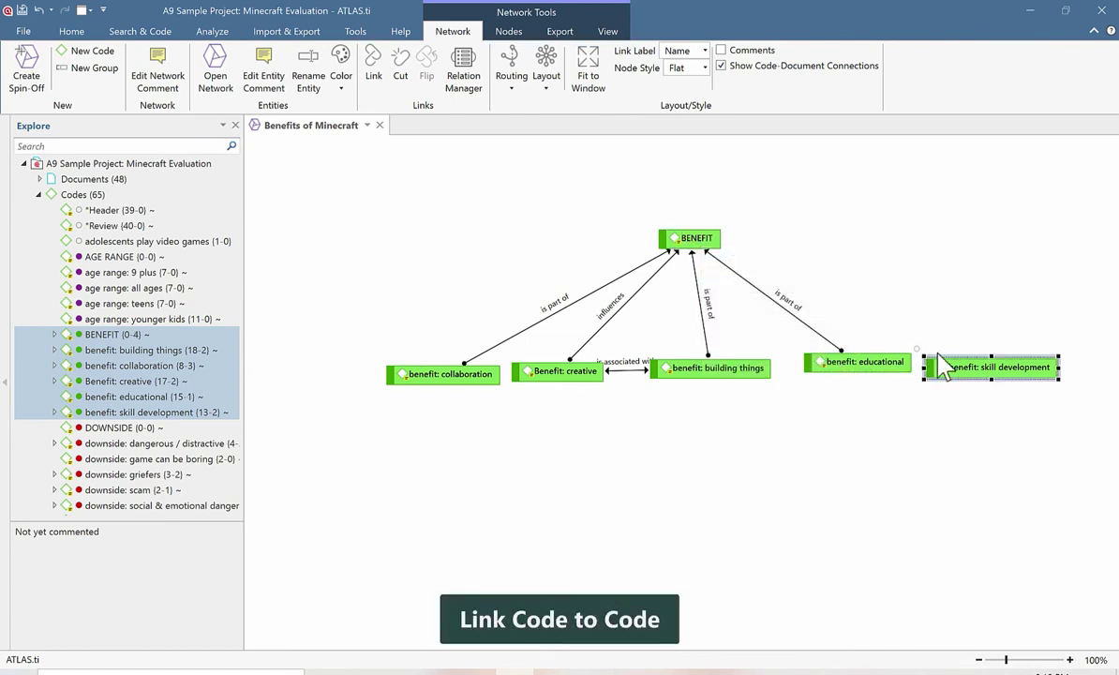
pyautogui.moveTo(918, 351); pyautogui.dragTo(692, 239)
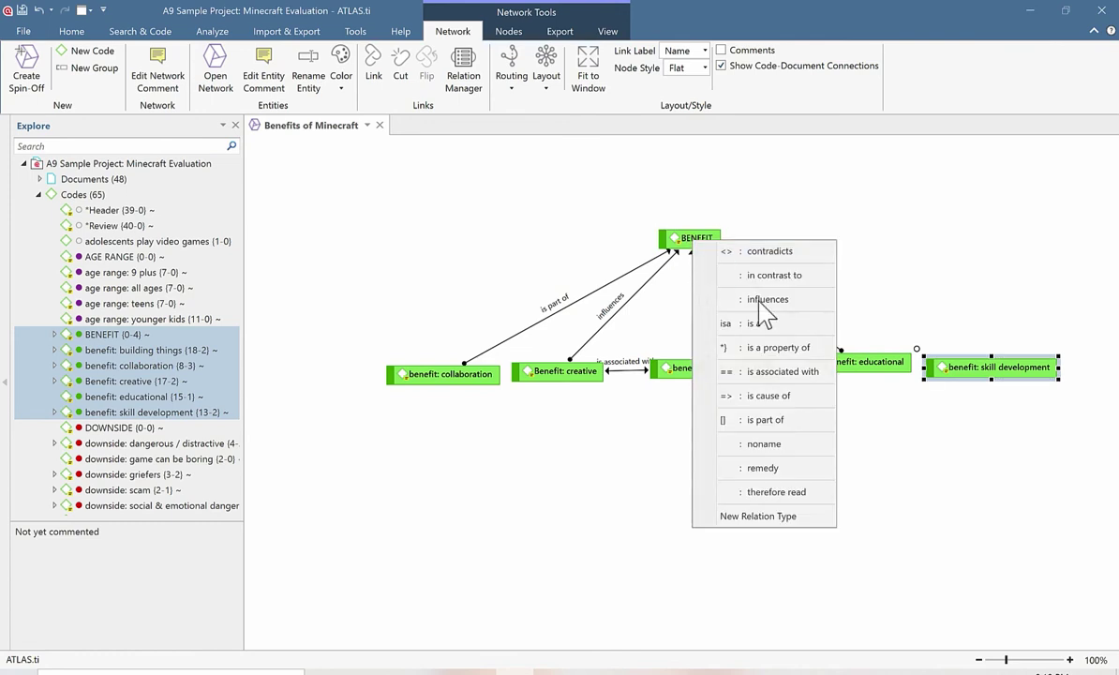
pyautogui.click(763, 422)
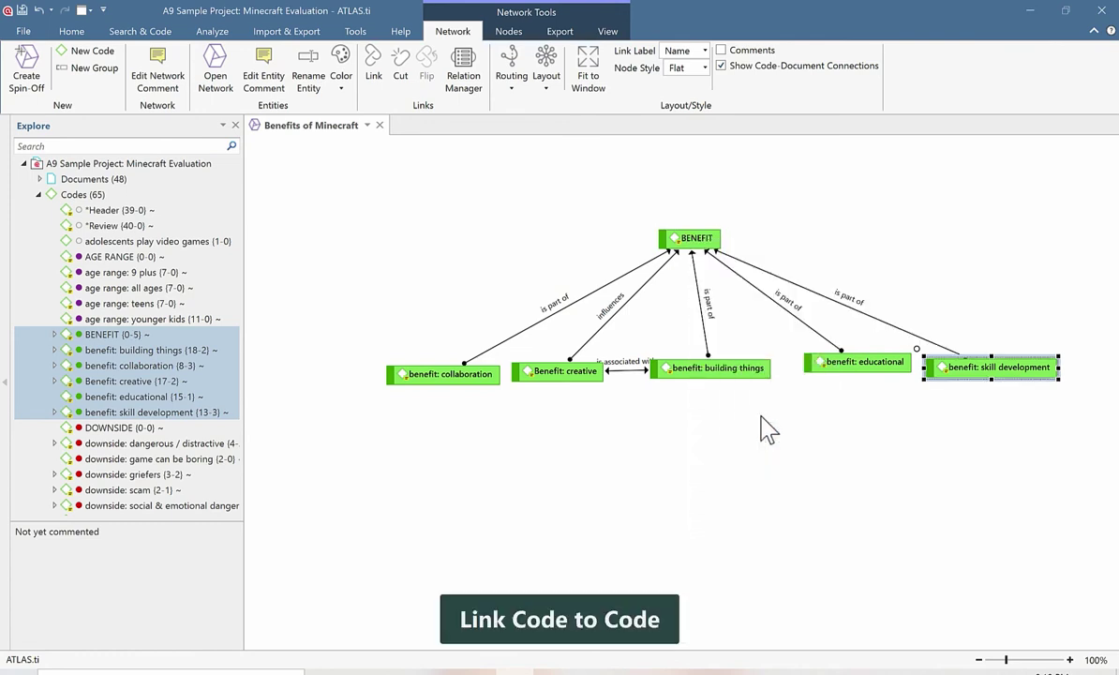
pyautogui.click(767, 429)
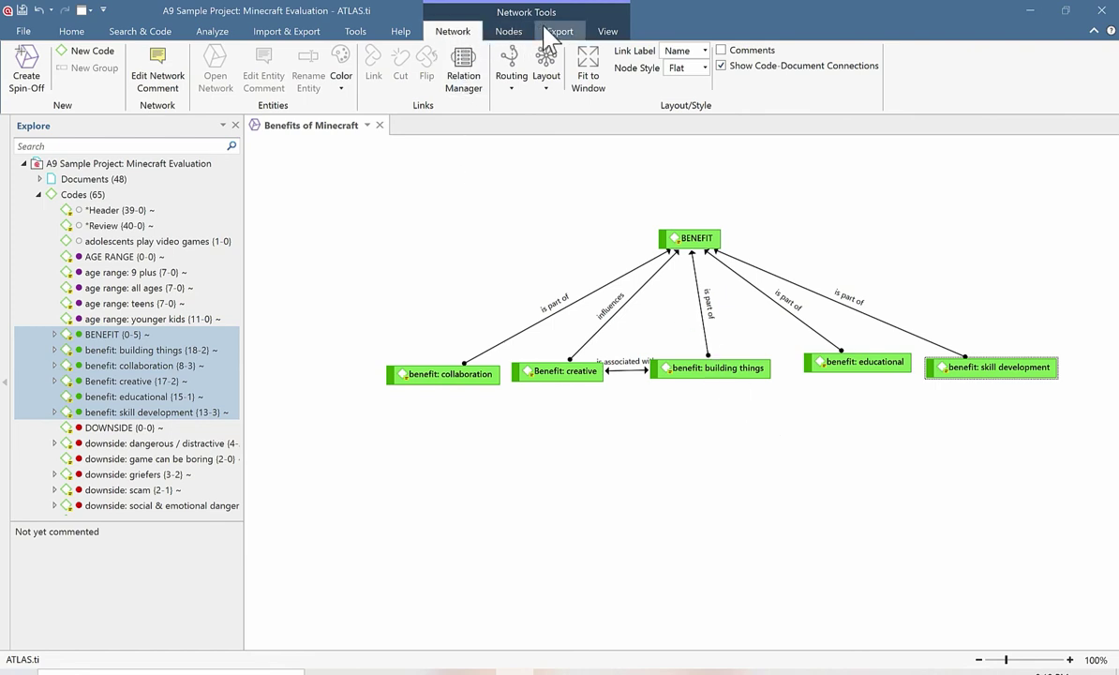
# Step: Show the code comments in the network nodes and spread the five subcode nodes apart to remove their overlaps
pyautogui.click(608, 34)
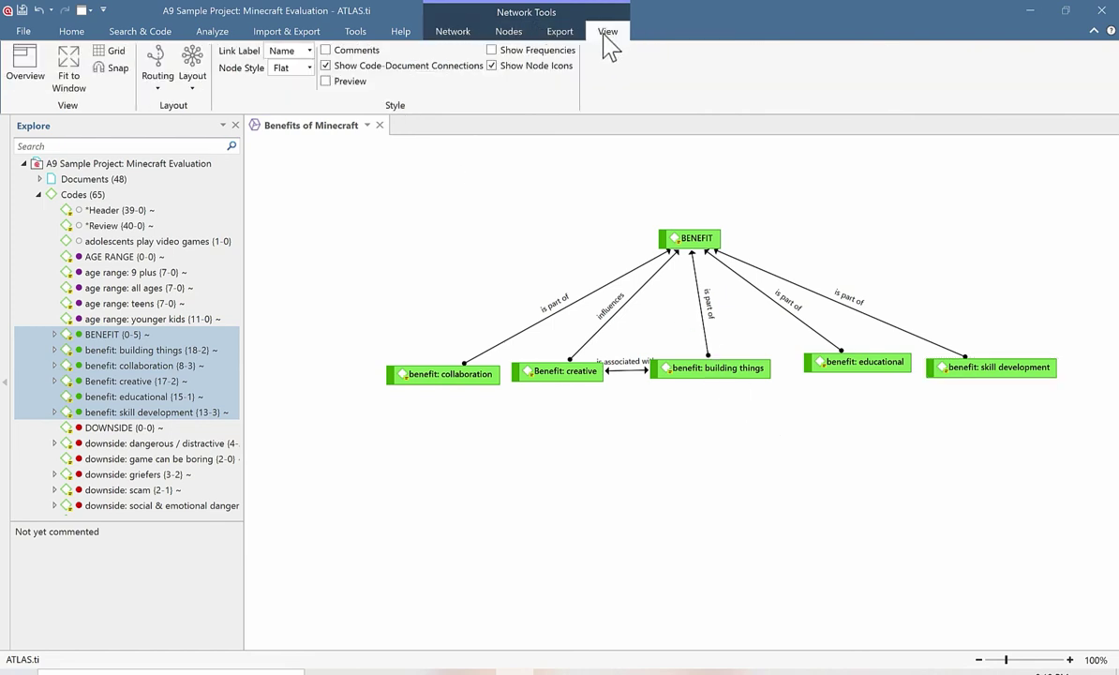
pyautogui.click(325, 51)
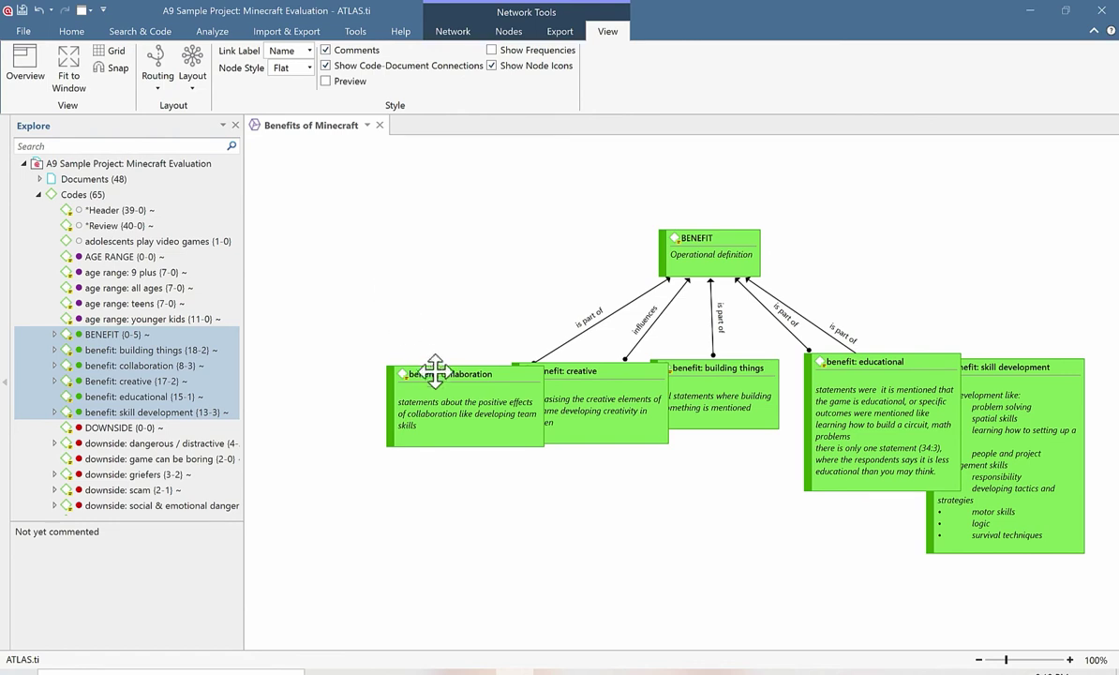
pyautogui.moveTo(429, 367); pyautogui.dragTo(330, 379)
pyautogui.moveTo(555, 370); pyautogui.dragTo(494, 383)
pyautogui.moveTo(692, 381); pyautogui.dragTo(686, 423)
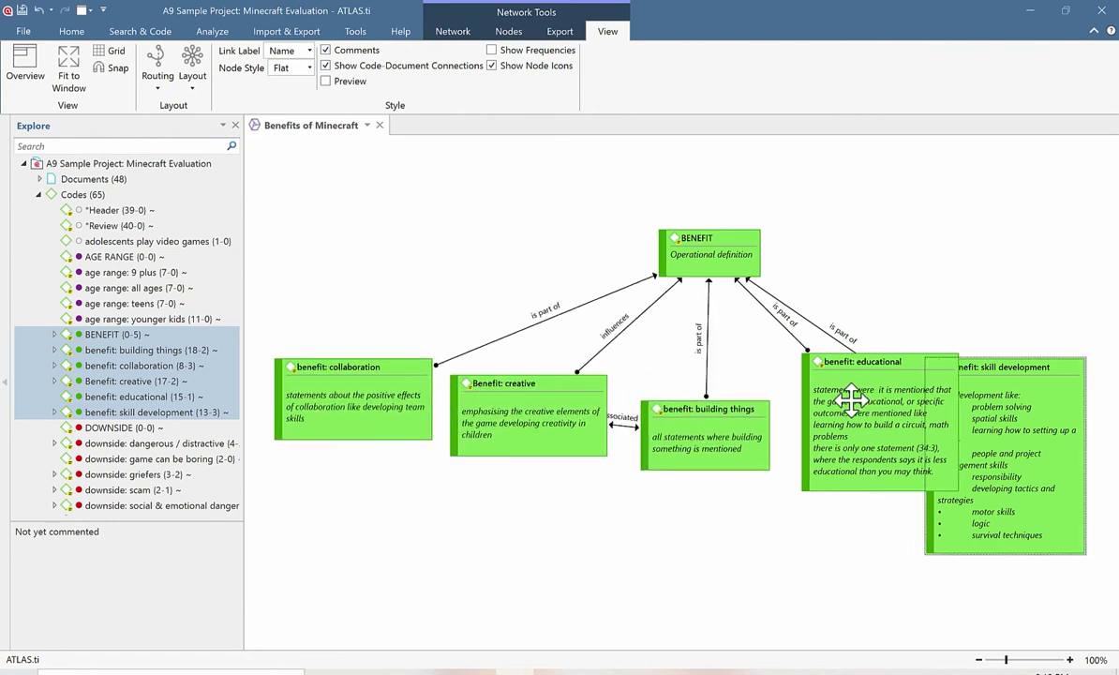
pyautogui.moveTo(851, 392); pyautogui.dragTo(826, 389)
pyautogui.moveTo(996, 399); pyautogui.dragTo(1023, 267)
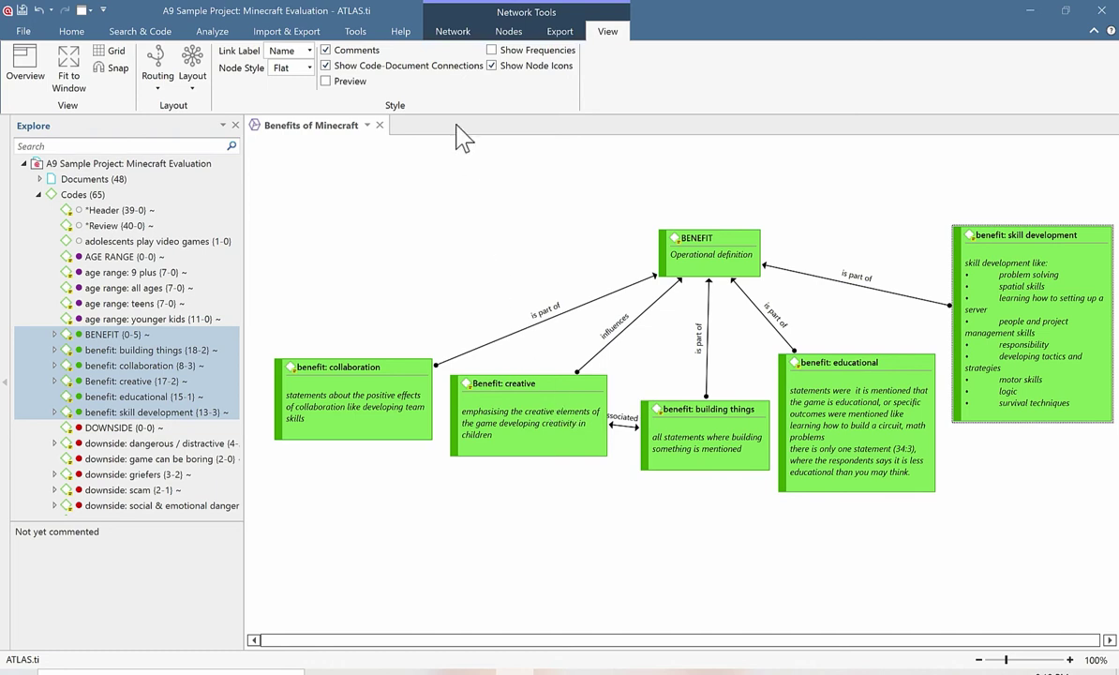
# Step: Show the code frequencies on the network's nodes
pyautogui.click(499, 51)
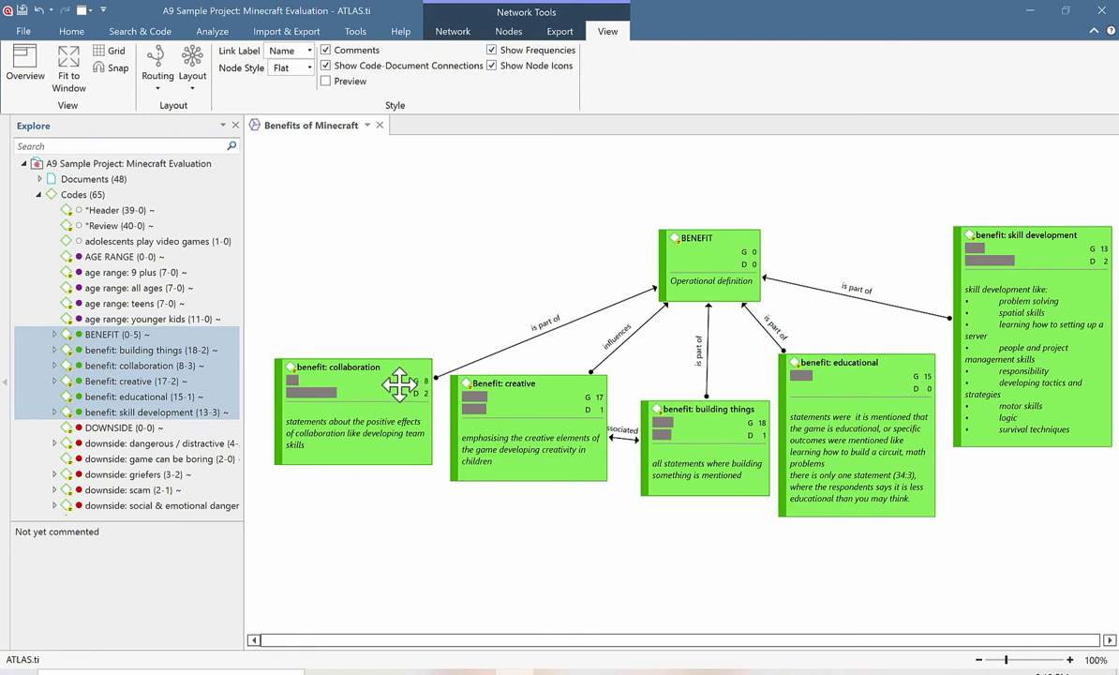
pyautogui.moveTo(397, 384)
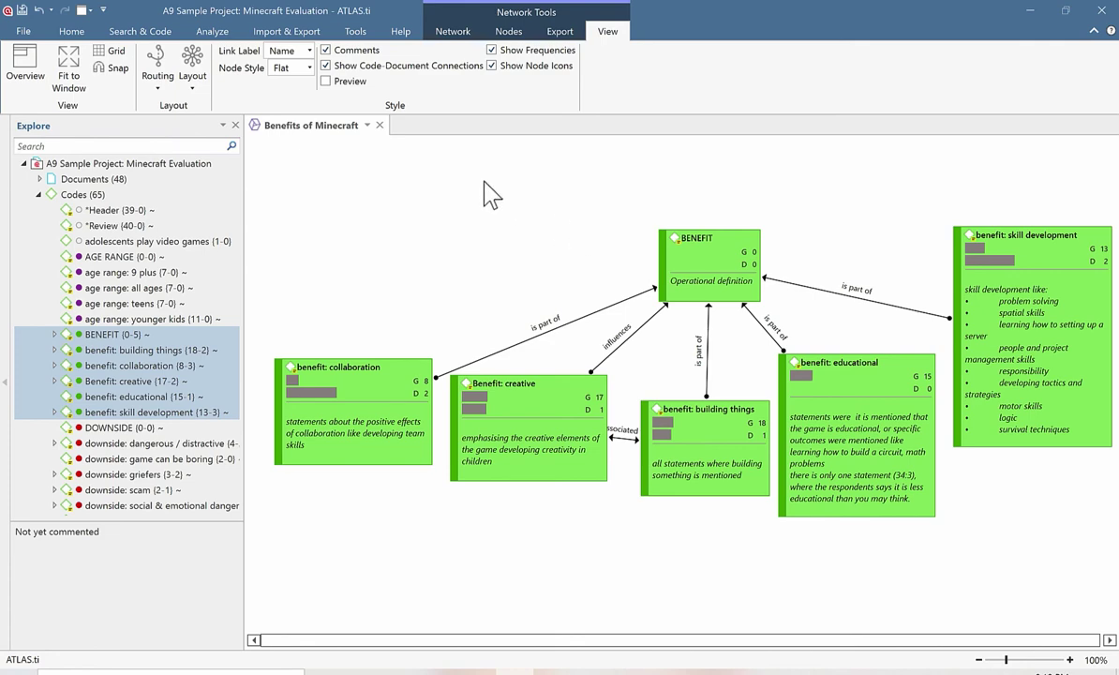
# Step: Close the Benefits of Minecraft network and reopen it from the project's list of networks
pyautogui.click(380, 125)
pyautogui.moveTo(241, 249); pyautogui.dragTo(235, 478)
pyautogui.doubleClick(117, 402)
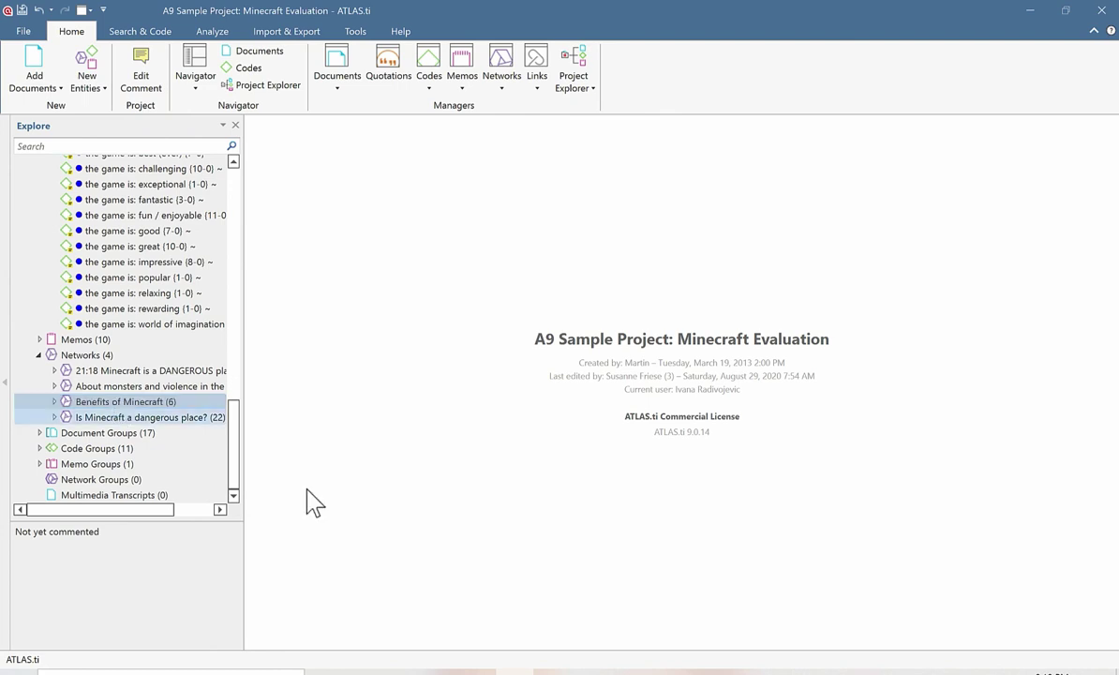
# Step: Show frequencies and comments on the reopened network's nodes and move BENEFIT higher above its subcodes
pyautogui.click(608, 31)
pyautogui.click(491, 50)
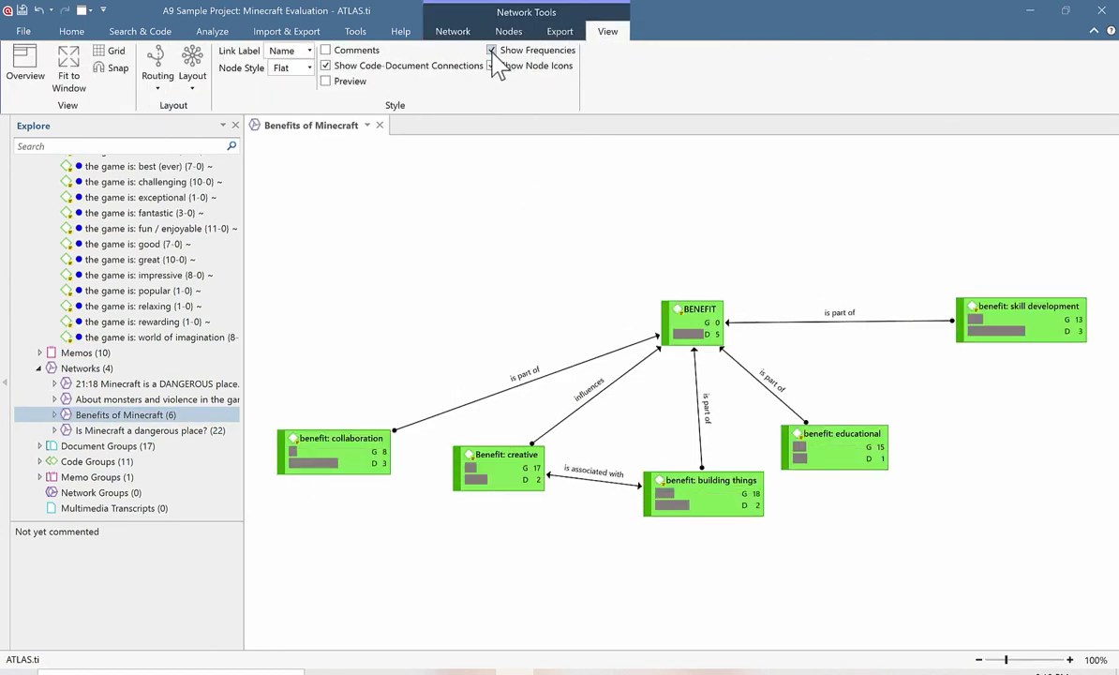
pyautogui.click(326, 51)
pyautogui.moveTo(712, 325); pyautogui.dragTo(684, 225)
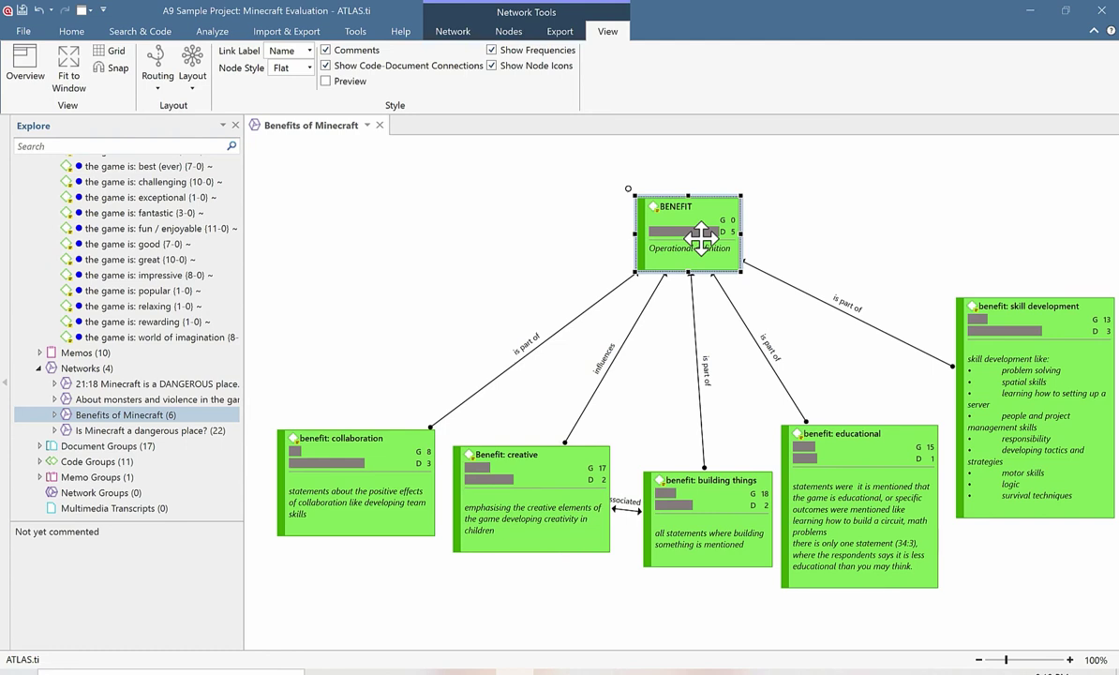
pyautogui.scroll(-1, 524, 300)
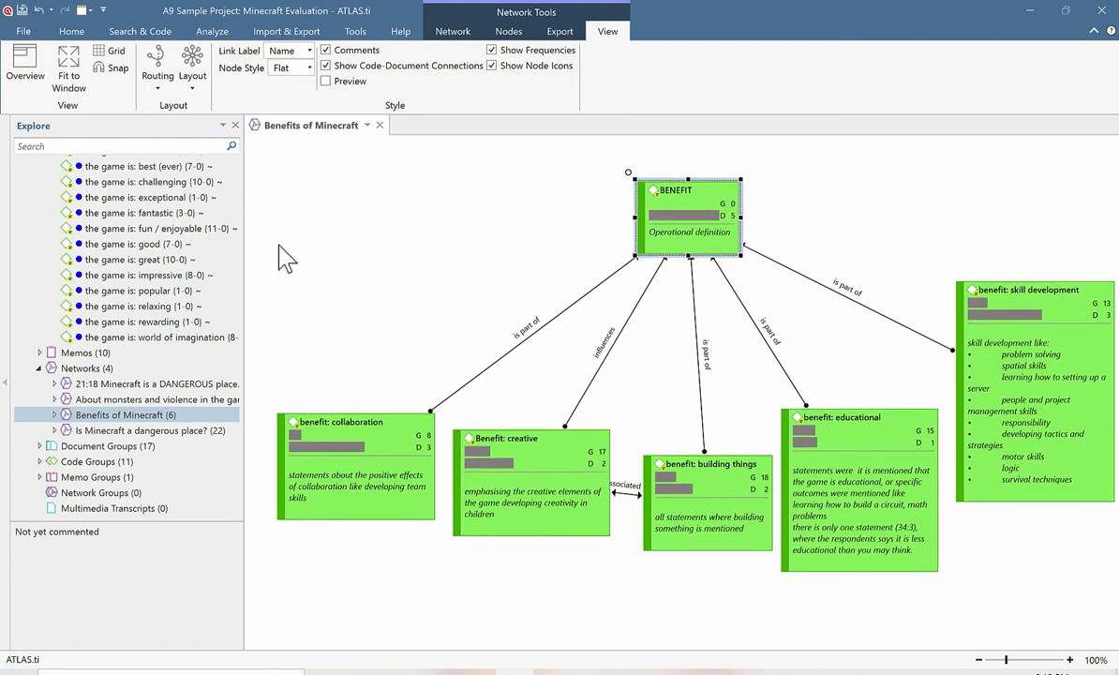
# Step: Add the neighboring quotations of "benefit: collaboration" to the network
pyautogui.click(360, 451)
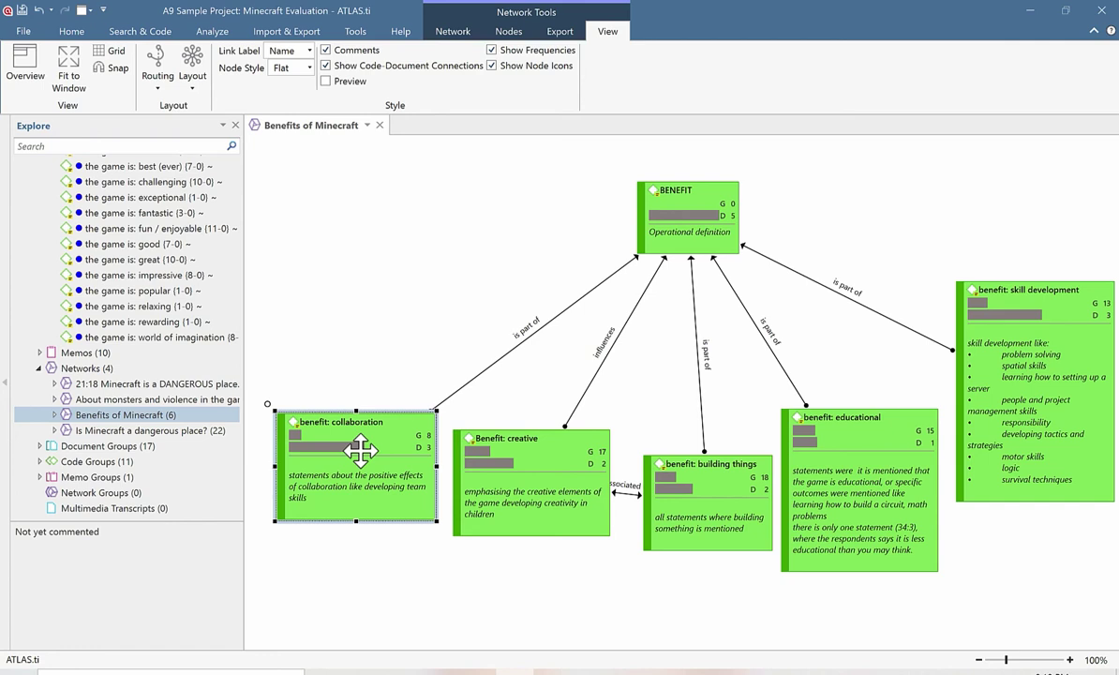
pyautogui.rightClick(363, 453)
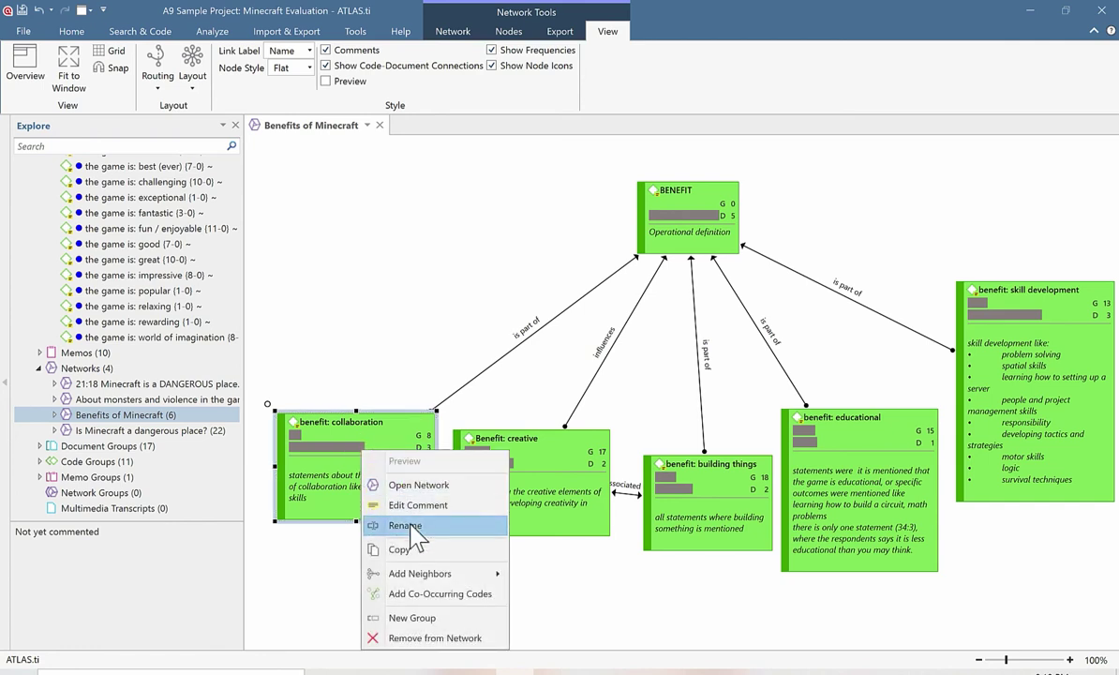
pyautogui.moveTo(448, 582)
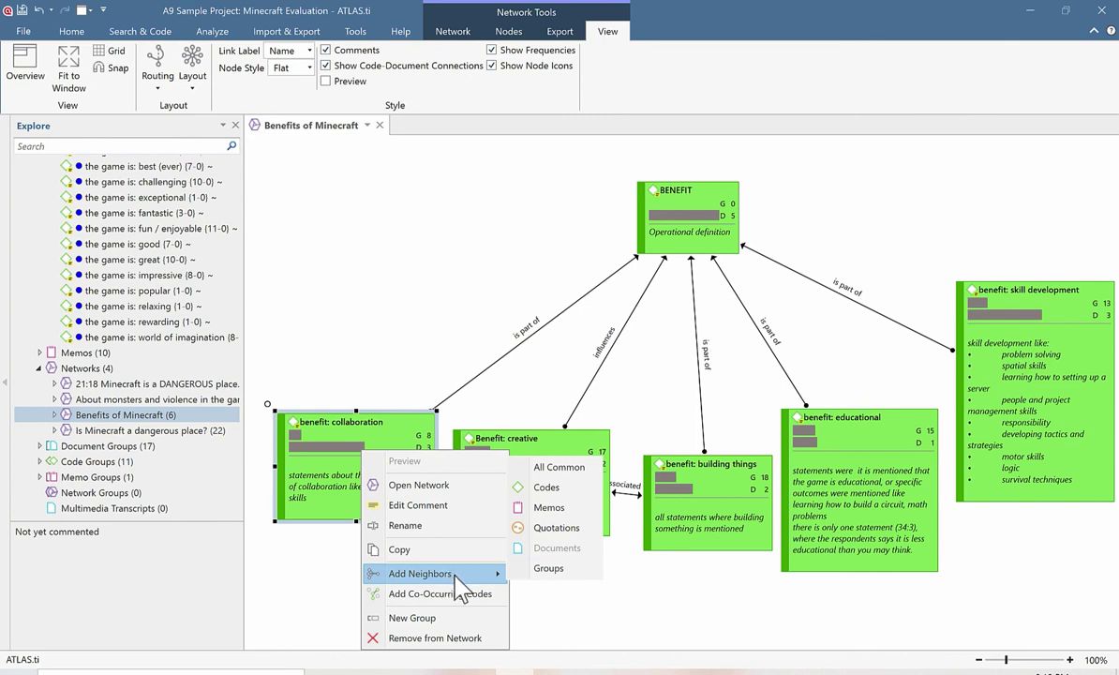
pyautogui.click(552, 529)
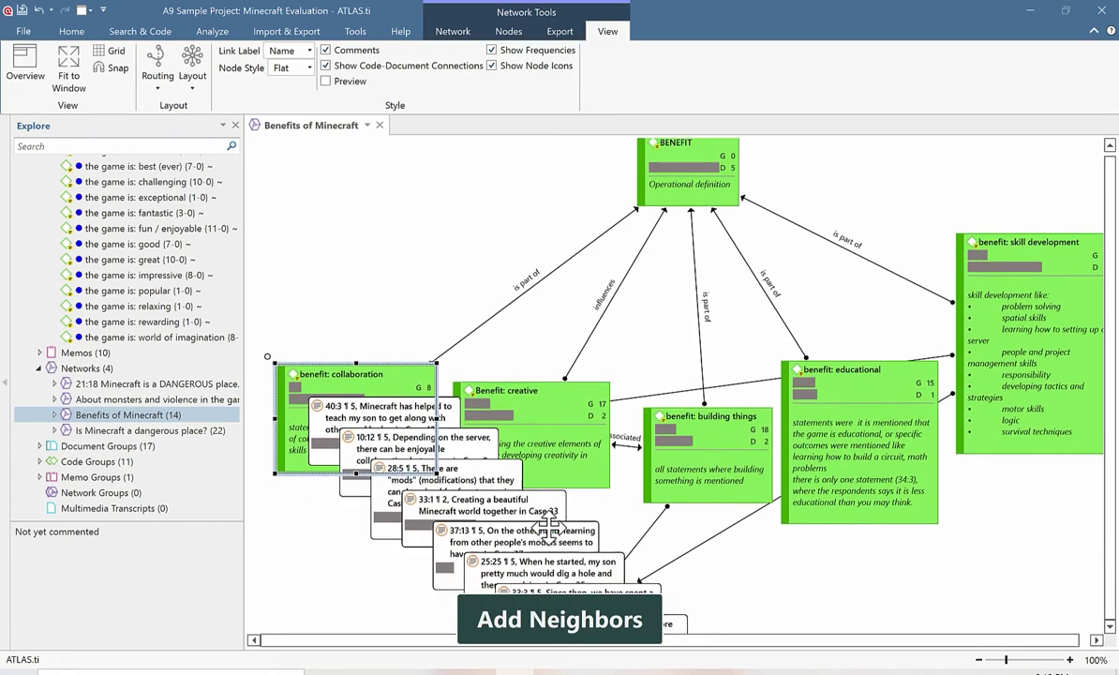
# Step: Spread the stacked quotation nodes out beside and below "benefit: collaboration" so that the code node is uncovered
pyautogui.moveTo(539, 543); pyautogui.dragTo(298, 488)
pyautogui.moveTo(679, 544); pyautogui.dragTo(953, 580)
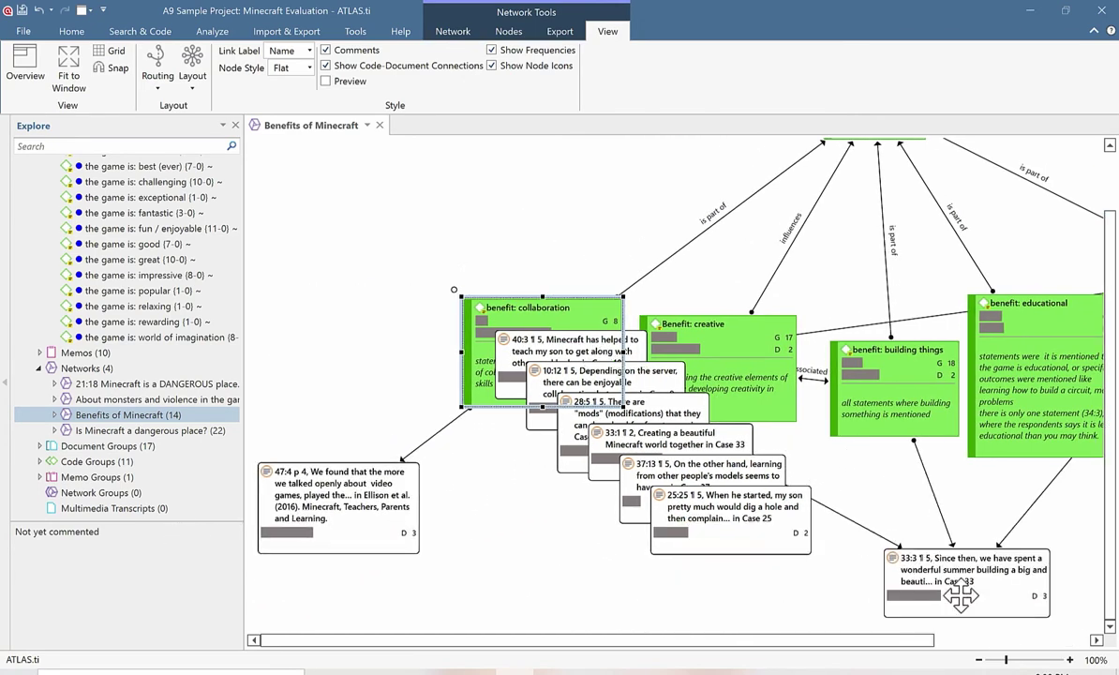
pyautogui.click(886, 551)
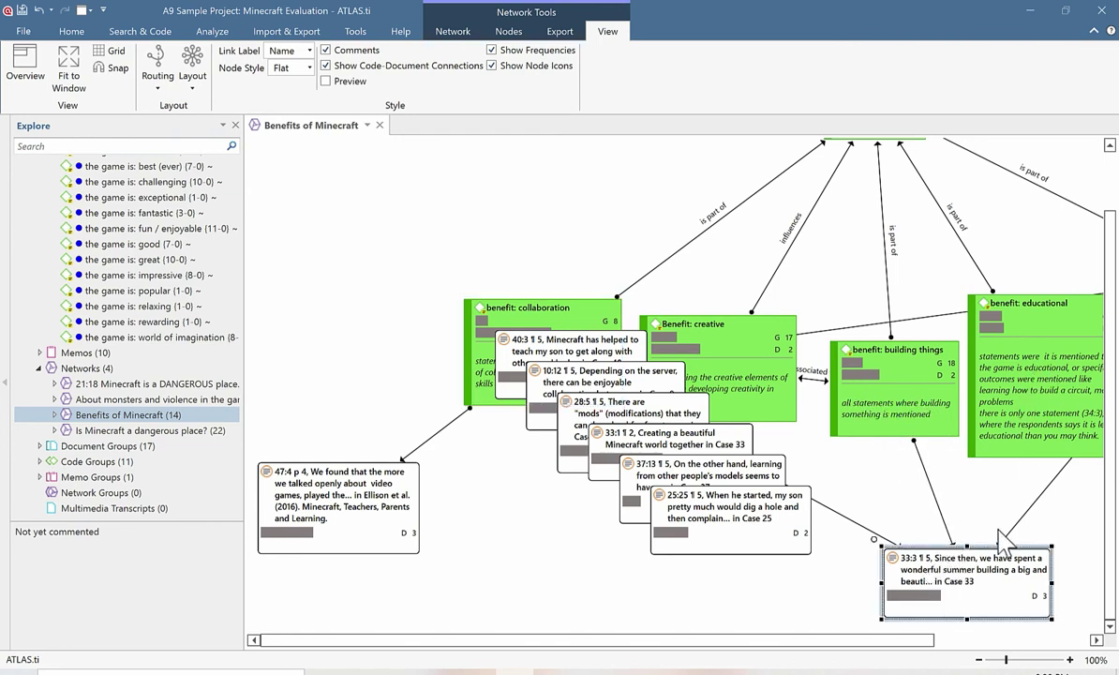
pyautogui.moveTo(771, 494); pyautogui.dragTo(623, 603)
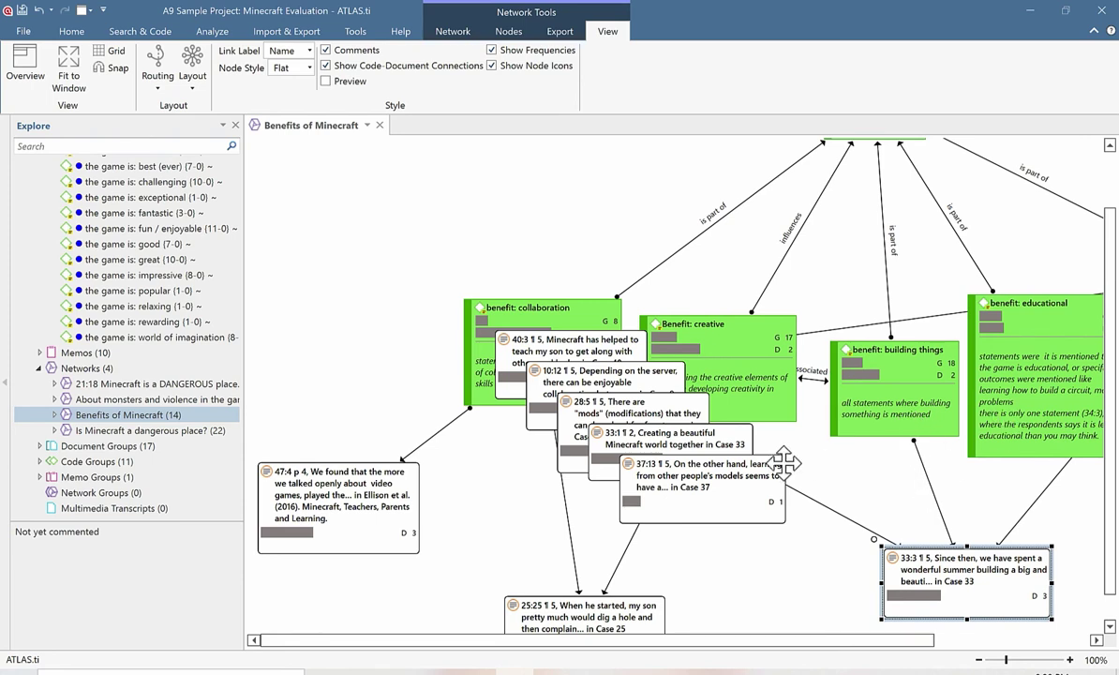
pyautogui.moveTo(715, 464); pyautogui.dragTo(757, 619)
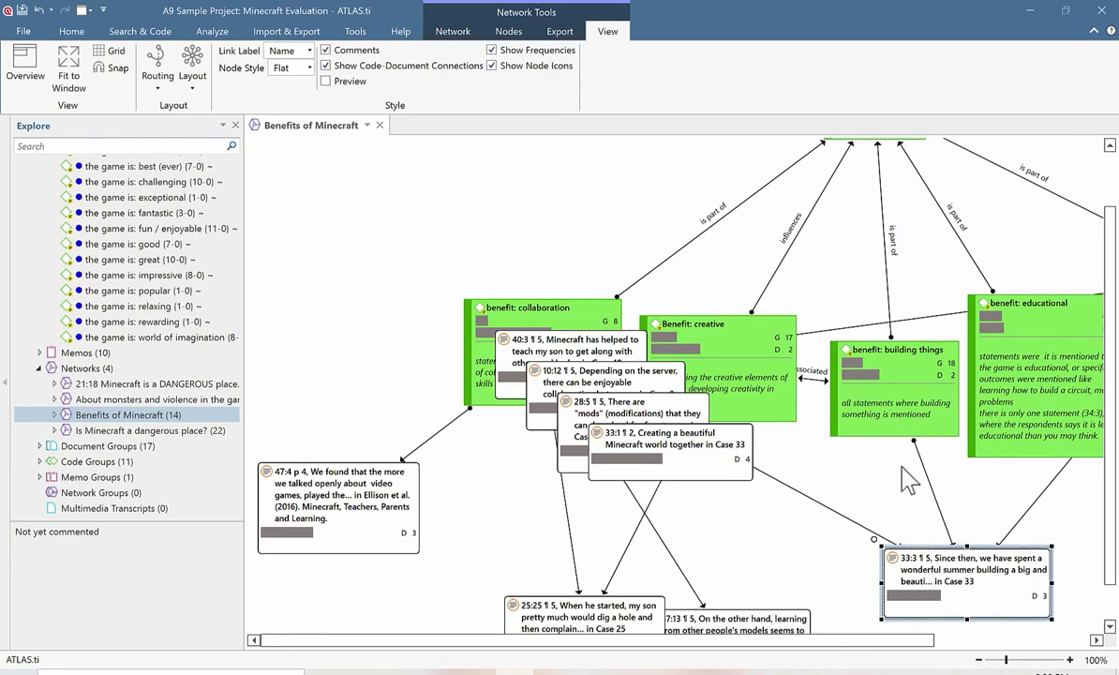
pyautogui.moveTo(715, 453); pyautogui.dragTo(375, 331)
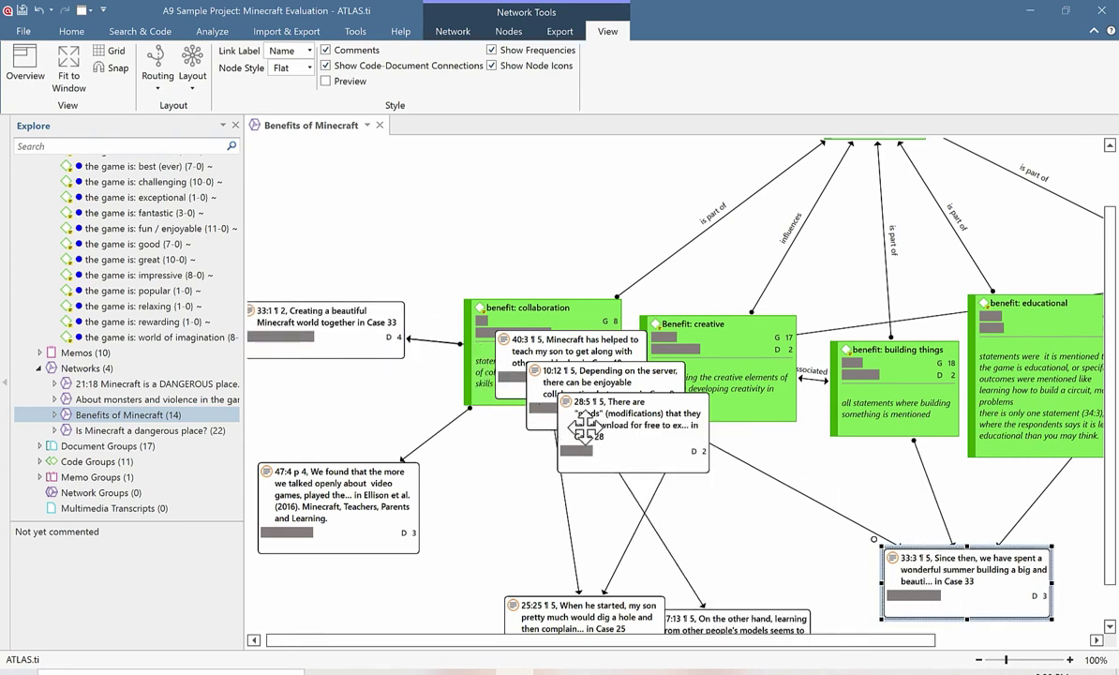
pyautogui.moveTo(593, 424); pyautogui.dragTo(281, 401)
pyautogui.moveTo(613, 366); pyautogui.dragTo(417, 547)
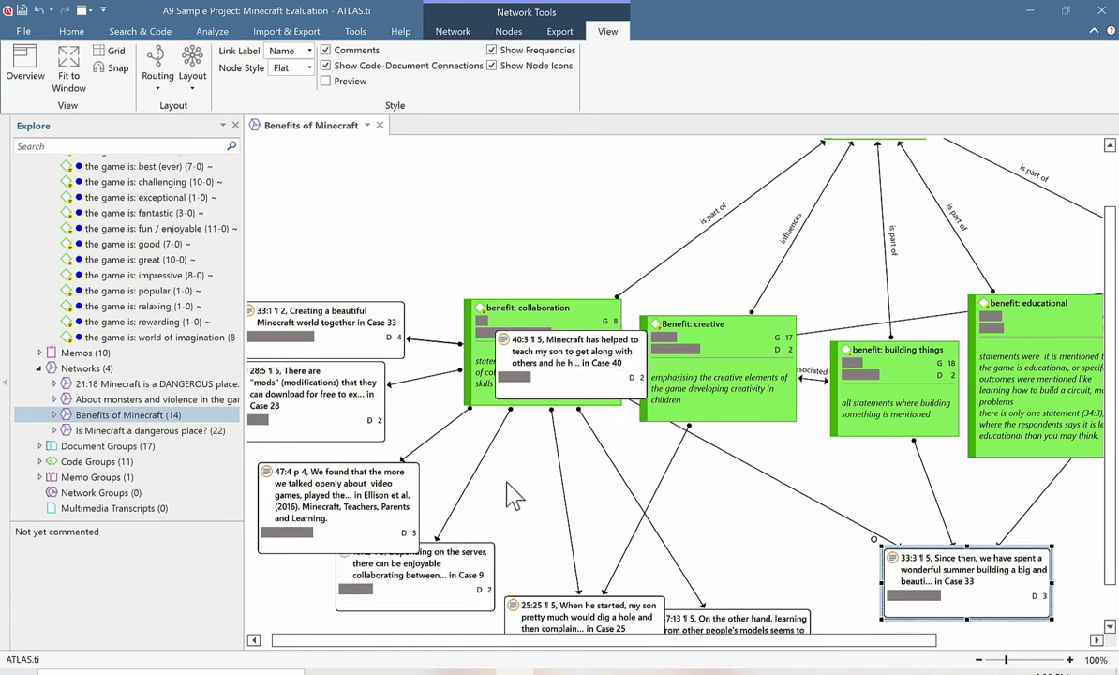
pyautogui.moveTo(551, 373); pyautogui.dragTo(757, 539)
pyautogui.scroll(-1, 755, 542)
pyautogui.moveTo(607, 588); pyautogui.dragTo(637, 497)
pyautogui.moveTo(724, 574); pyautogui.dragTo(478, 586)
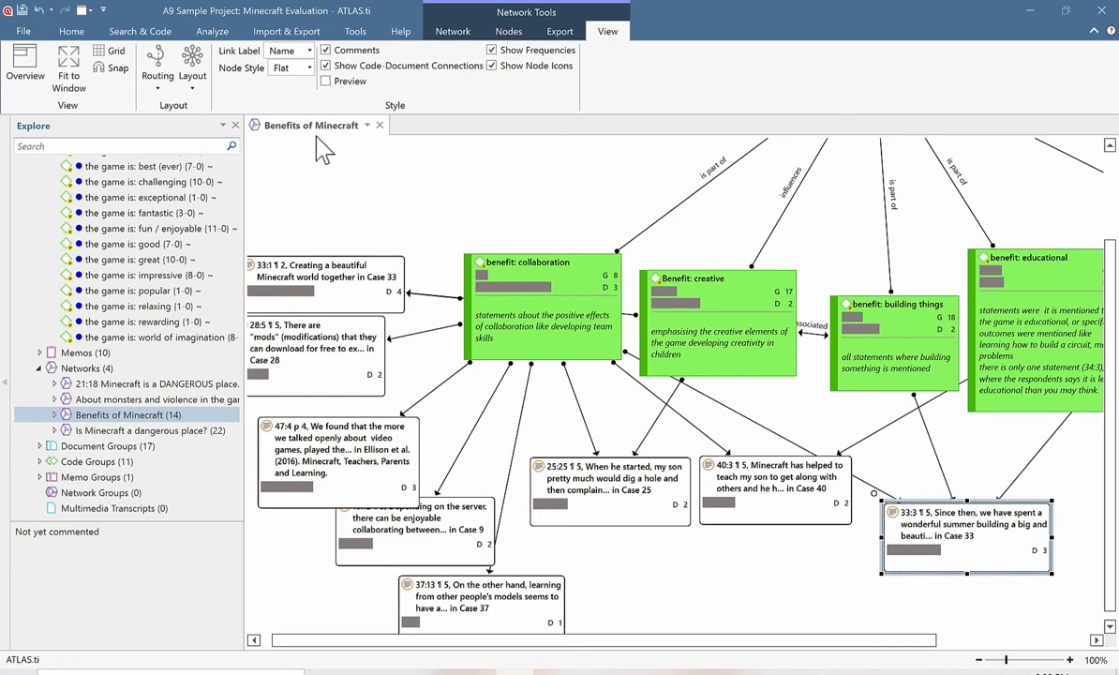
# Step: Show previews in the quotation nodes and make 25:25, 40:3 and 33:3 taller to reveal more of their text
pyautogui.click(326, 81)
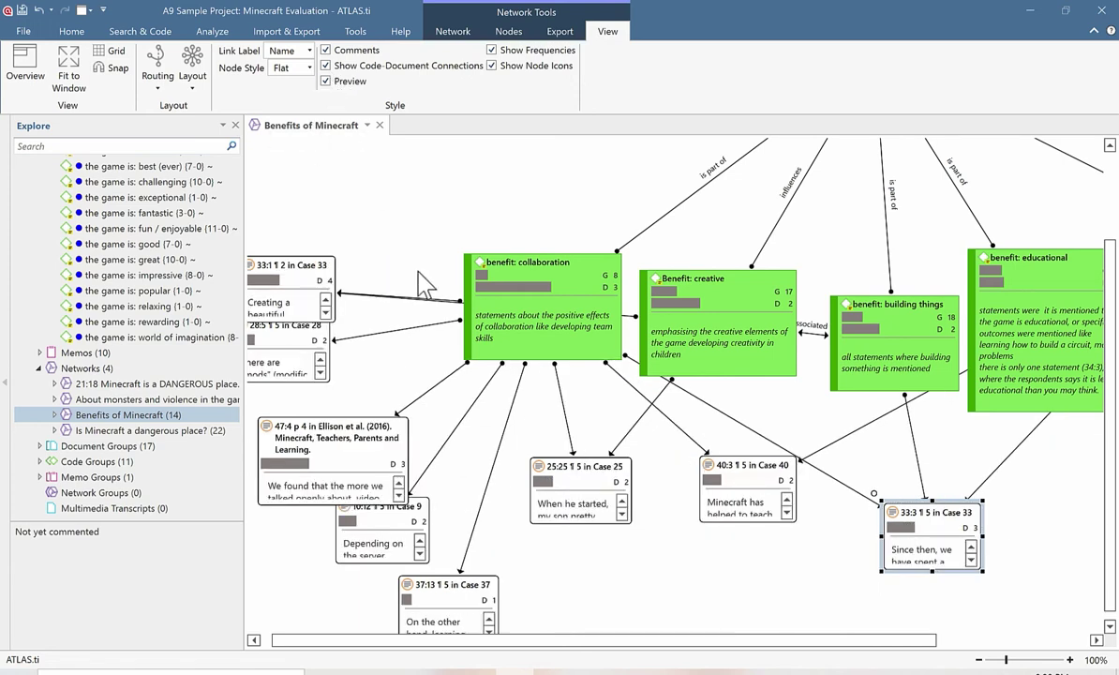
pyautogui.click(566, 481)
pyautogui.moveTo(582, 526); pyautogui.dragTo(582, 613)
pyautogui.click(730, 485)
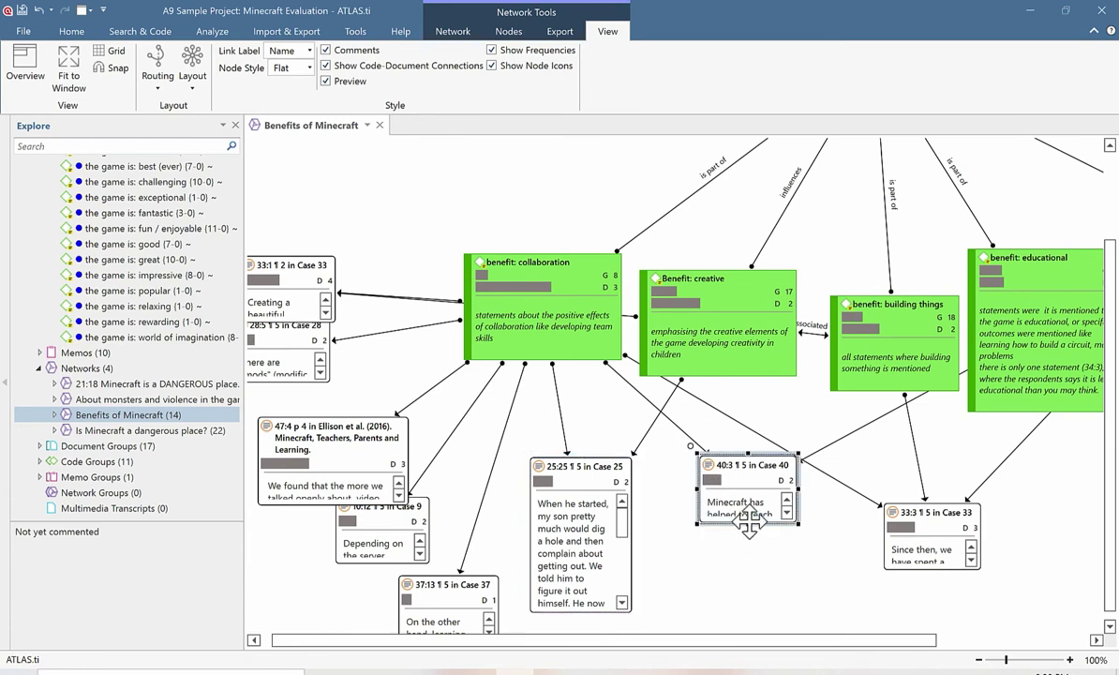
pyautogui.moveTo(746, 523); pyautogui.dragTo(747, 602)
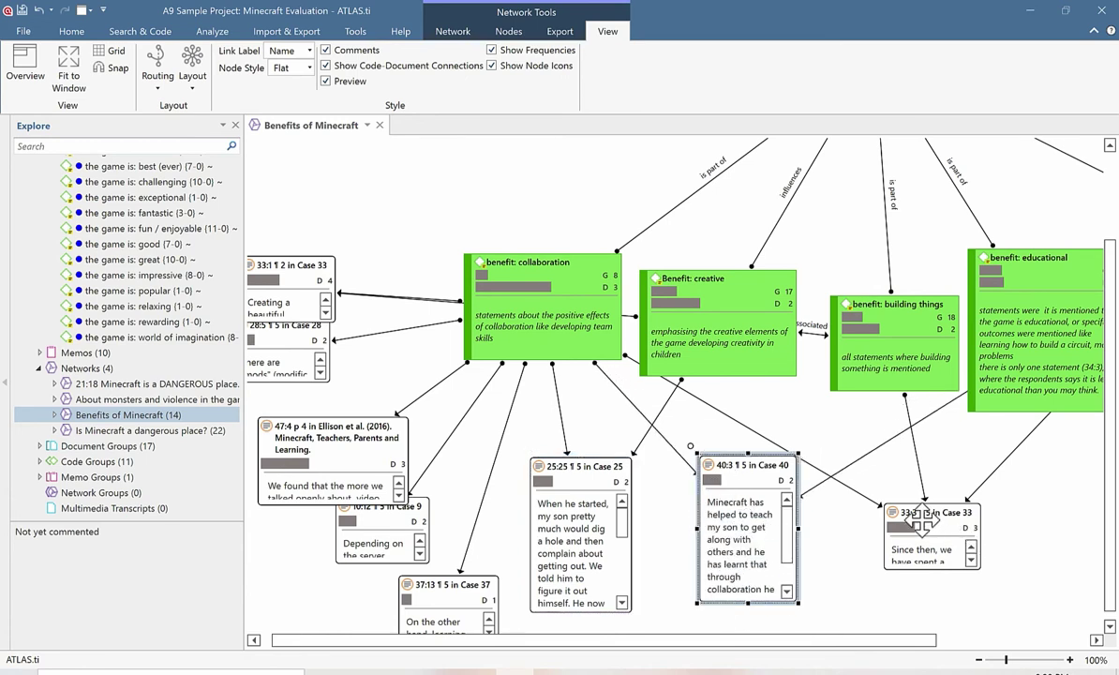
pyautogui.moveTo(951, 543); pyautogui.dragTo(931, 644)
pyautogui.scroll(-3, 448, 520)
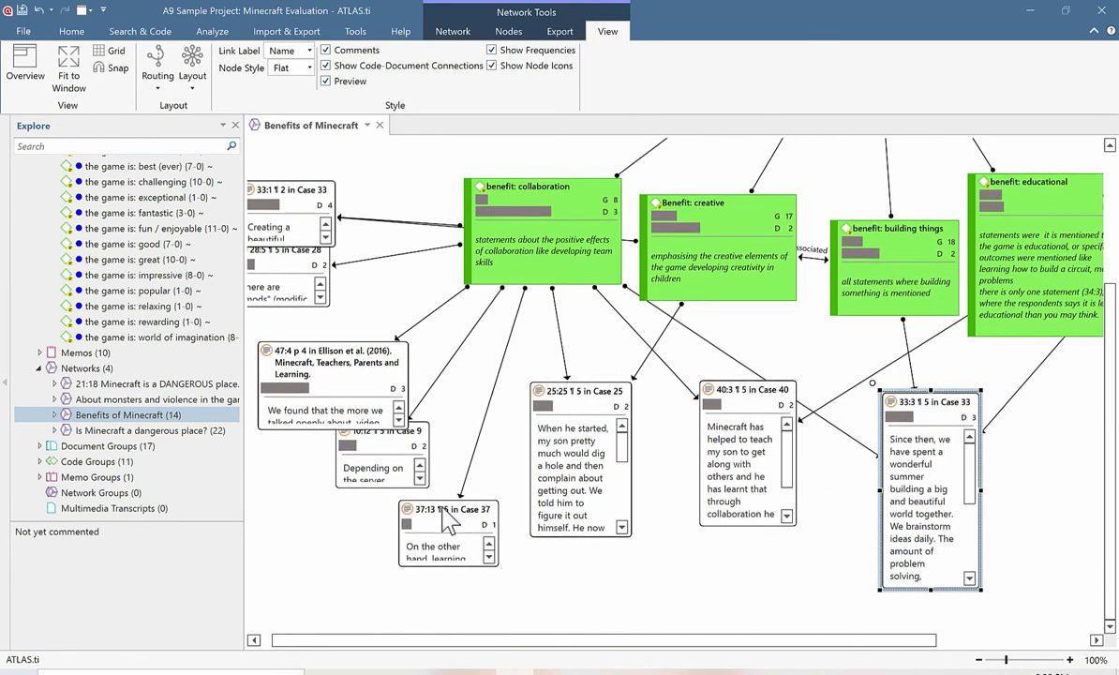
pyautogui.scroll(-3, 582, 453)
pyautogui.scroll(5, 582, 453)
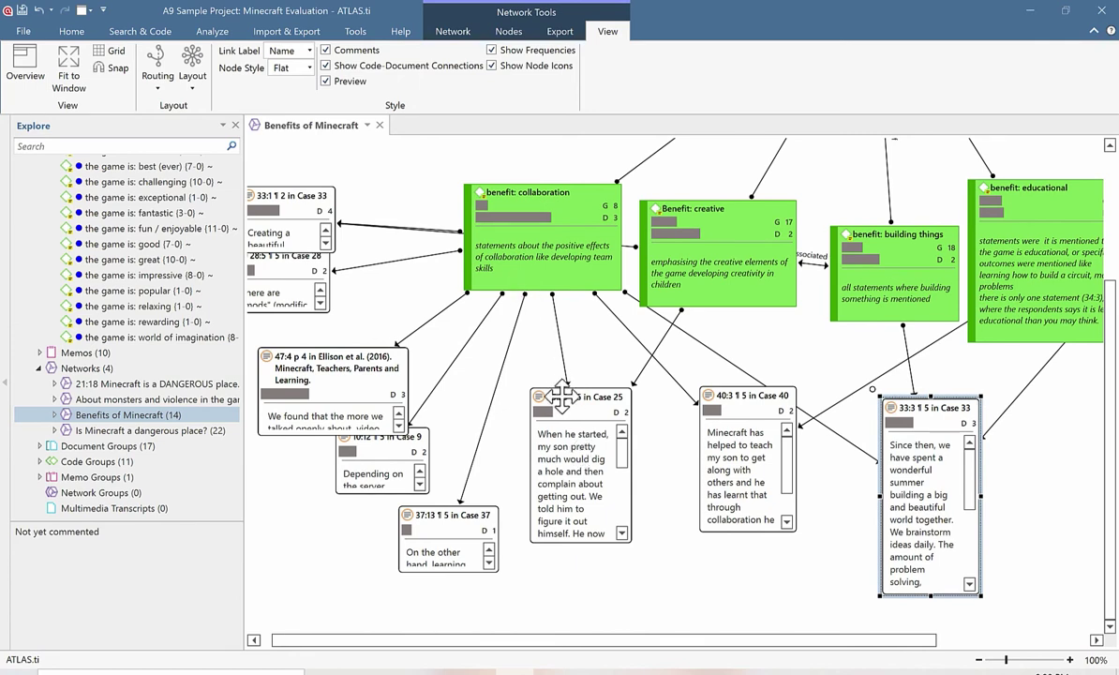
pyautogui.scroll(-2, 626, 581)
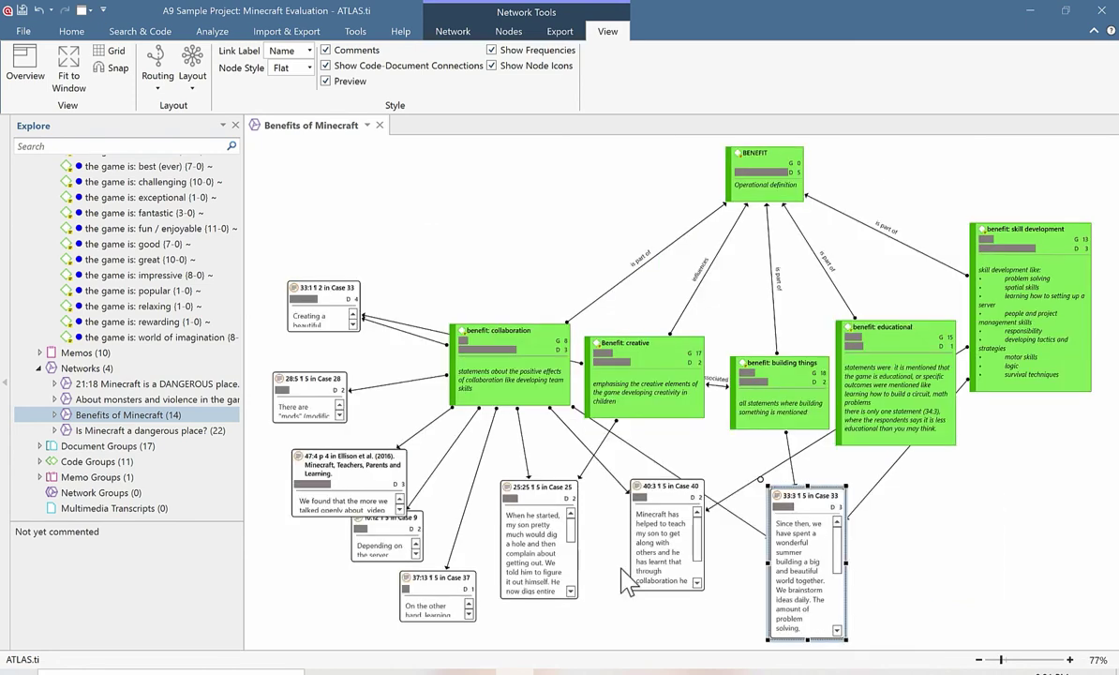
# Step: Add the "Popularity of Minecraft" memo to the network and link it to BENEFIT, placed to the upper left of that code
pyautogui.click(40, 354)
pyautogui.scroll(-3, 234, 375)
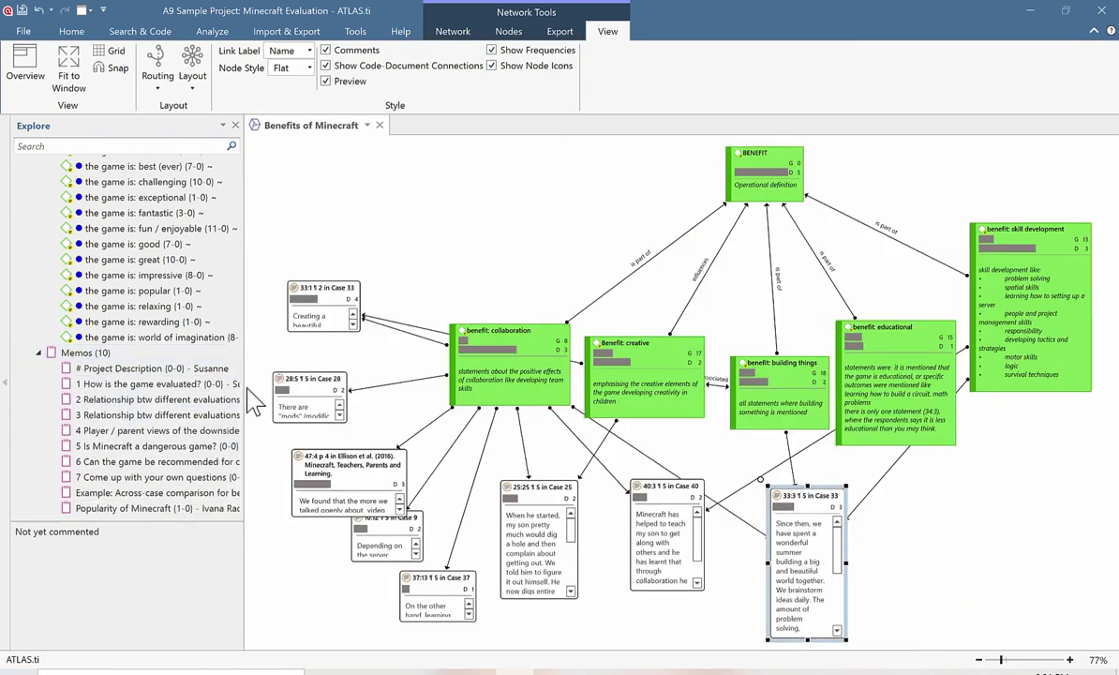
pyautogui.doubleClick(147, 355)
pyautogui.moveTo(141, 340); pyautogui.dragTo(753, 284)
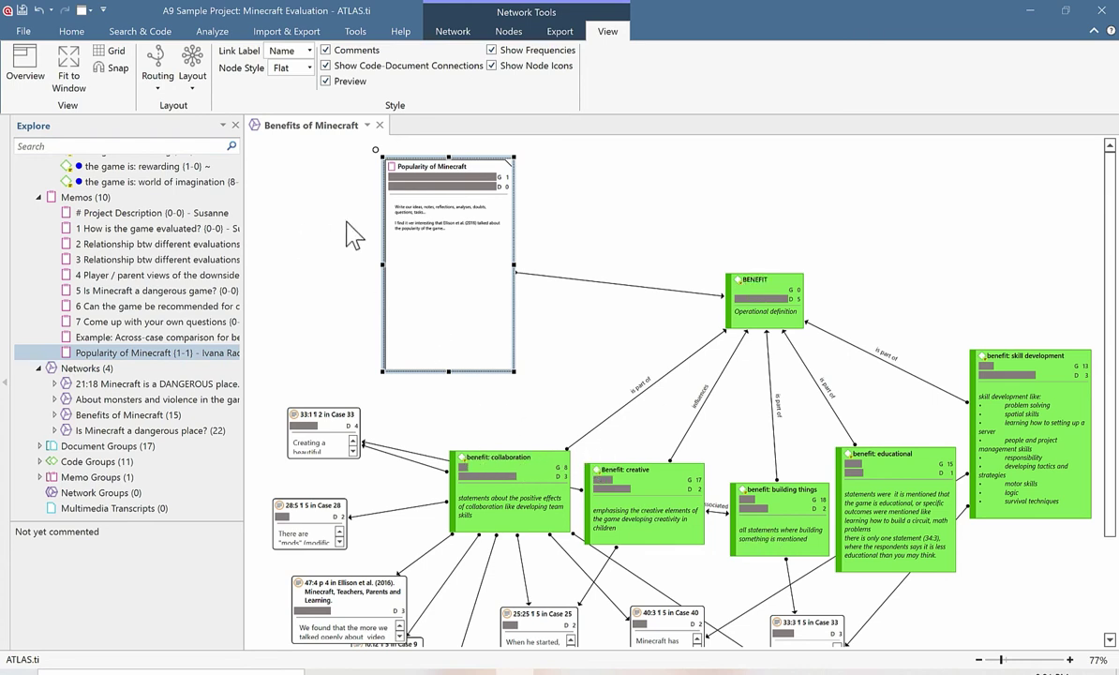
# Step: Try the Orthogonal Tree, Organic and Radial layouts on the network
pyautogui.click(192, 79)
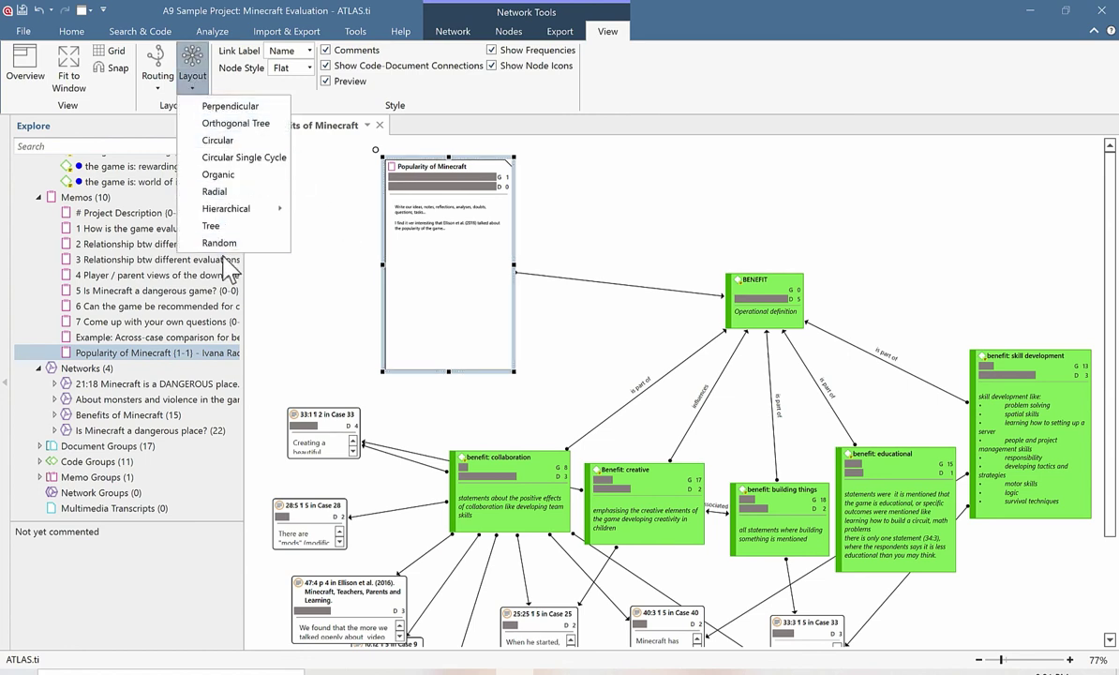
pyautogui.click(224, 123)
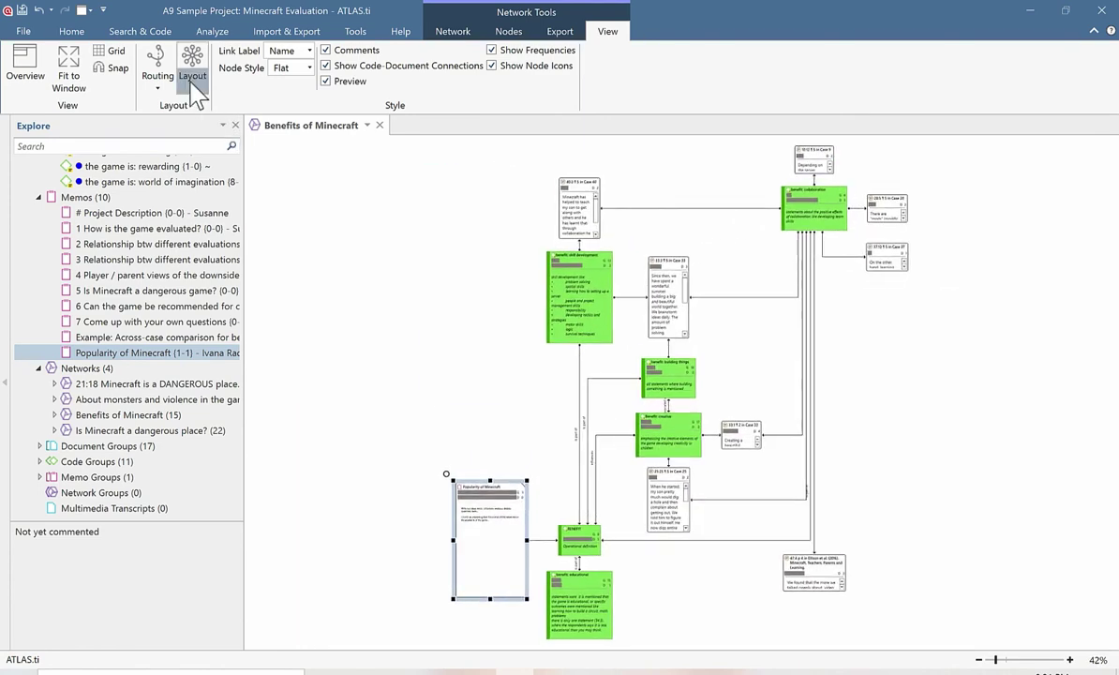
pyautogui.click(193, 90)
pyautogui.click(225, 173)
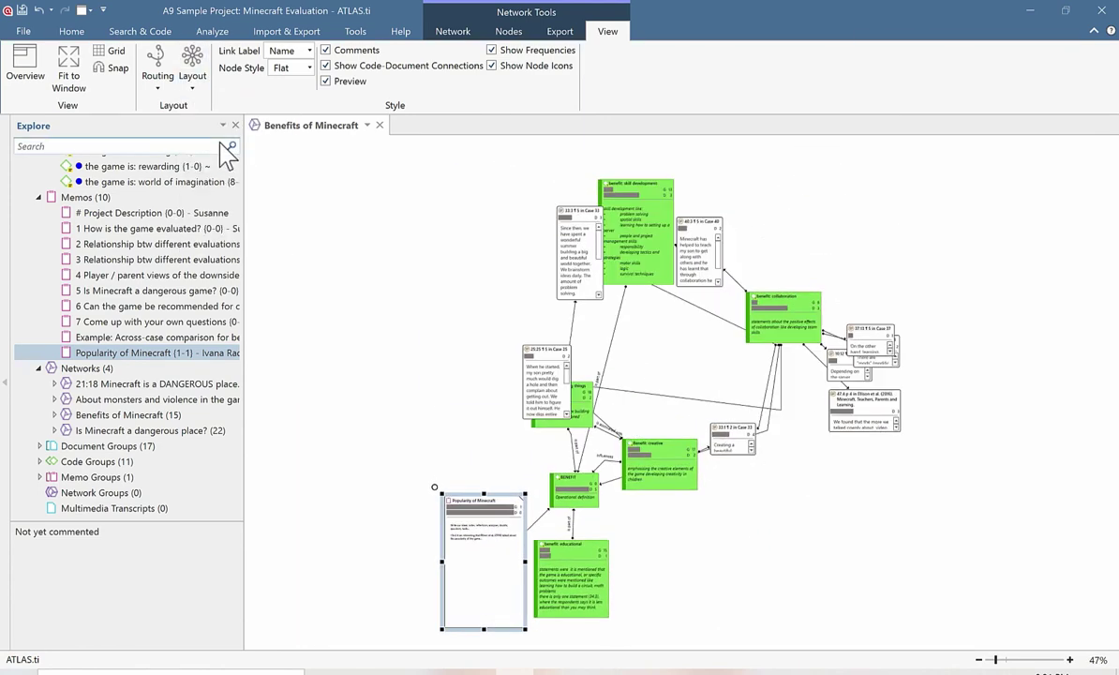
pyautogui.click(193, 88)
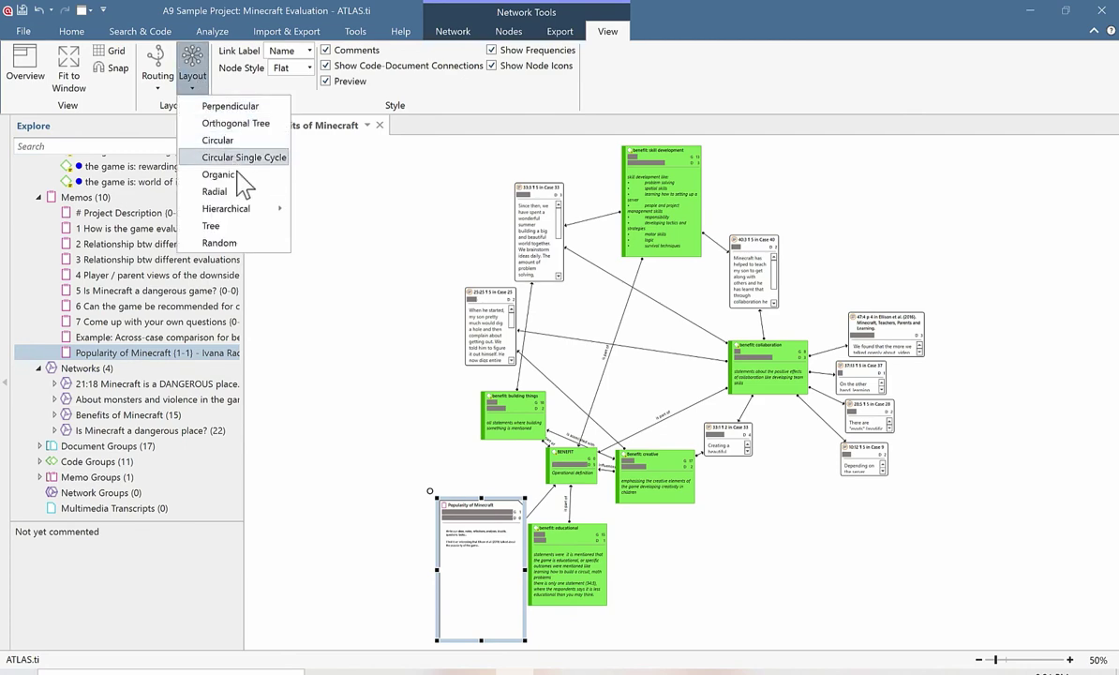
pyautogui.click(240, 190)
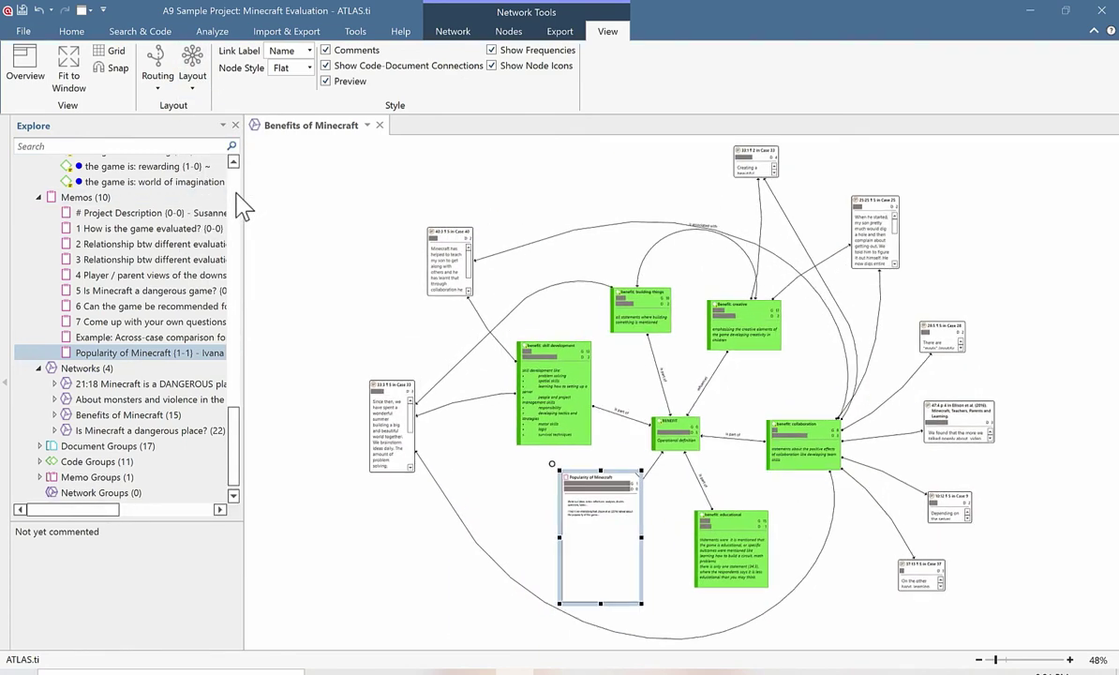
# Step: Arrange the network in the Hierarchical Top-Down layout
pyautogui.click(193, 84)
pyautogui.moveTo(245, 208)
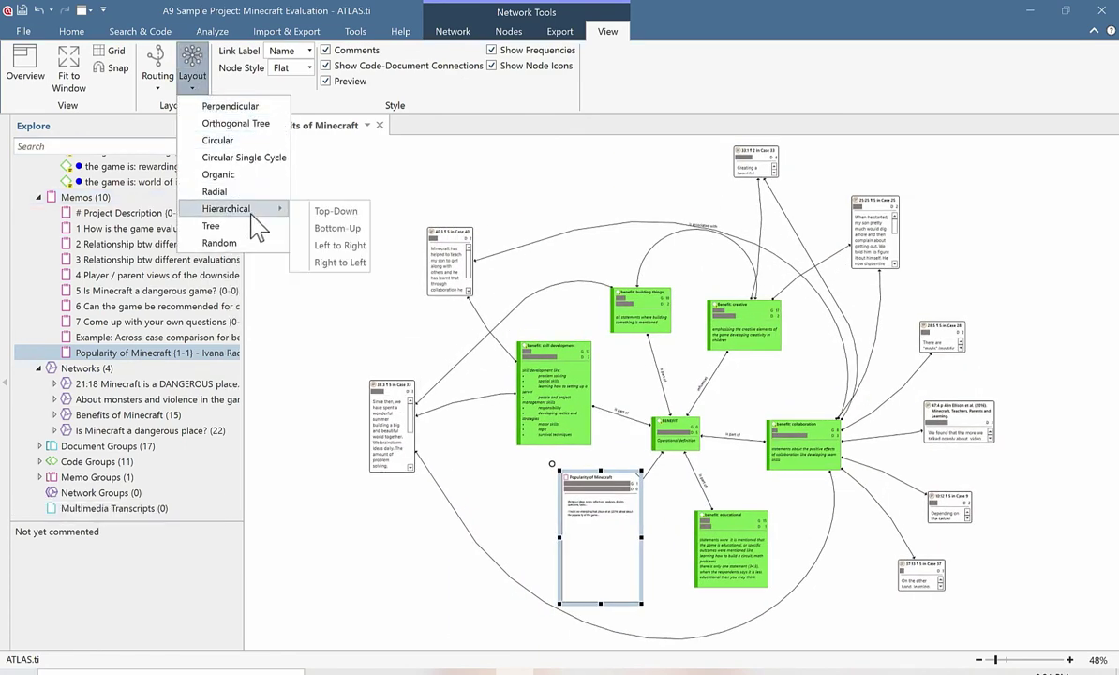
pyautogui.click(335, 211)
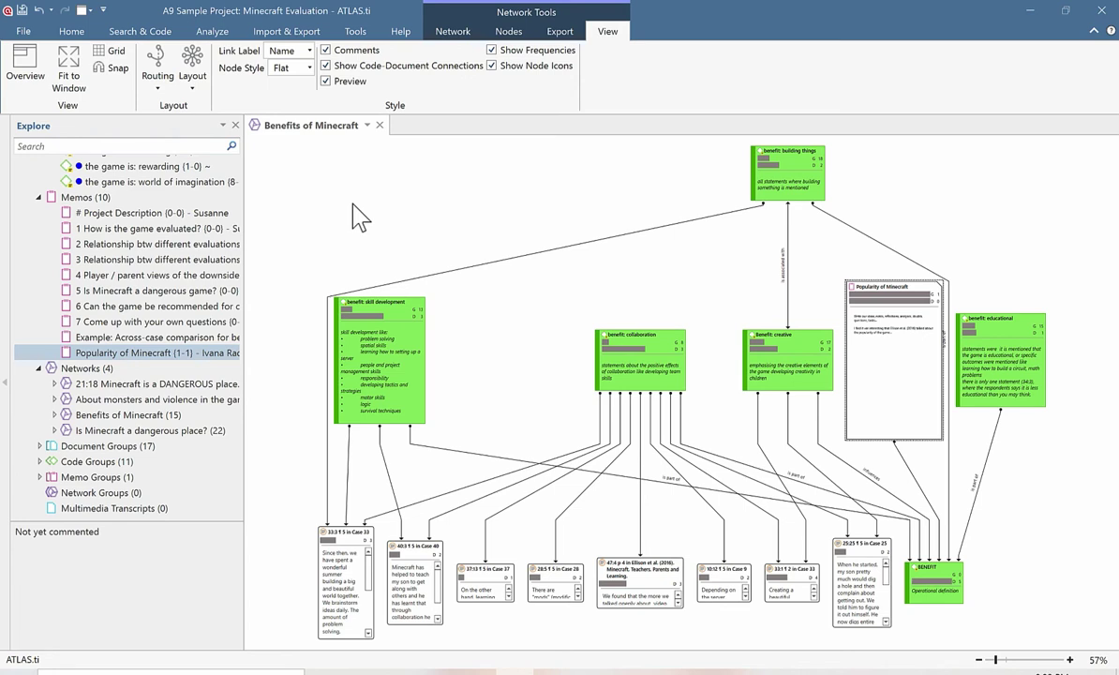
# Step: Check which image file types are offered for exporting the network as a bitmap, without saving a file
pyautogui.click(560, 32)
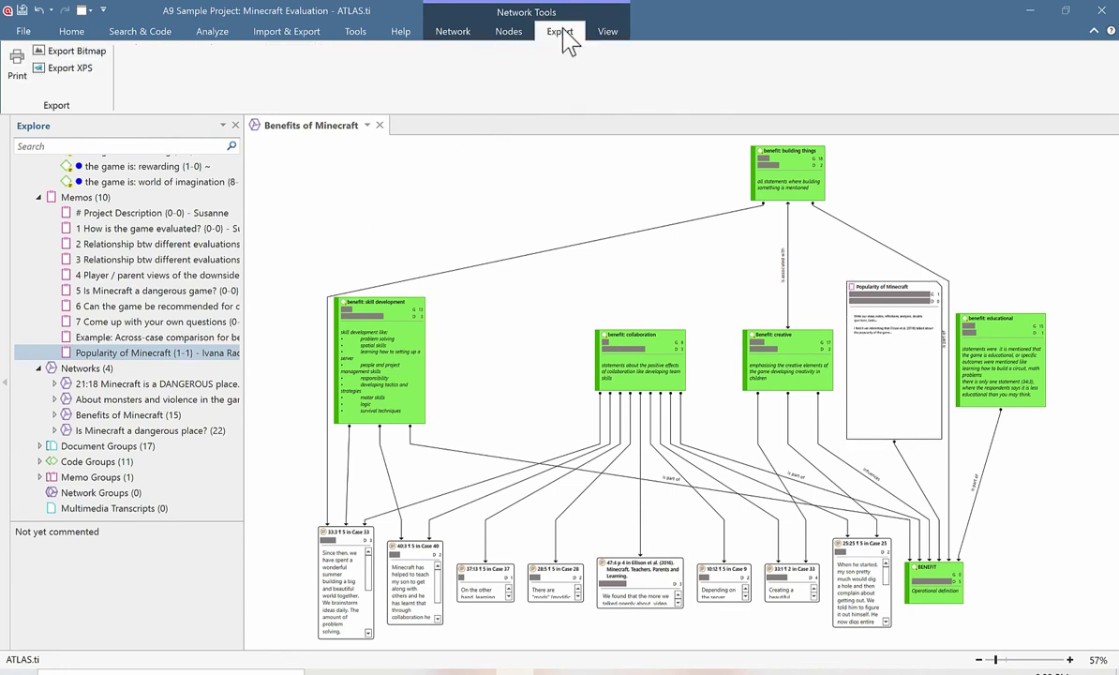
pyautogui.click(79, 53)
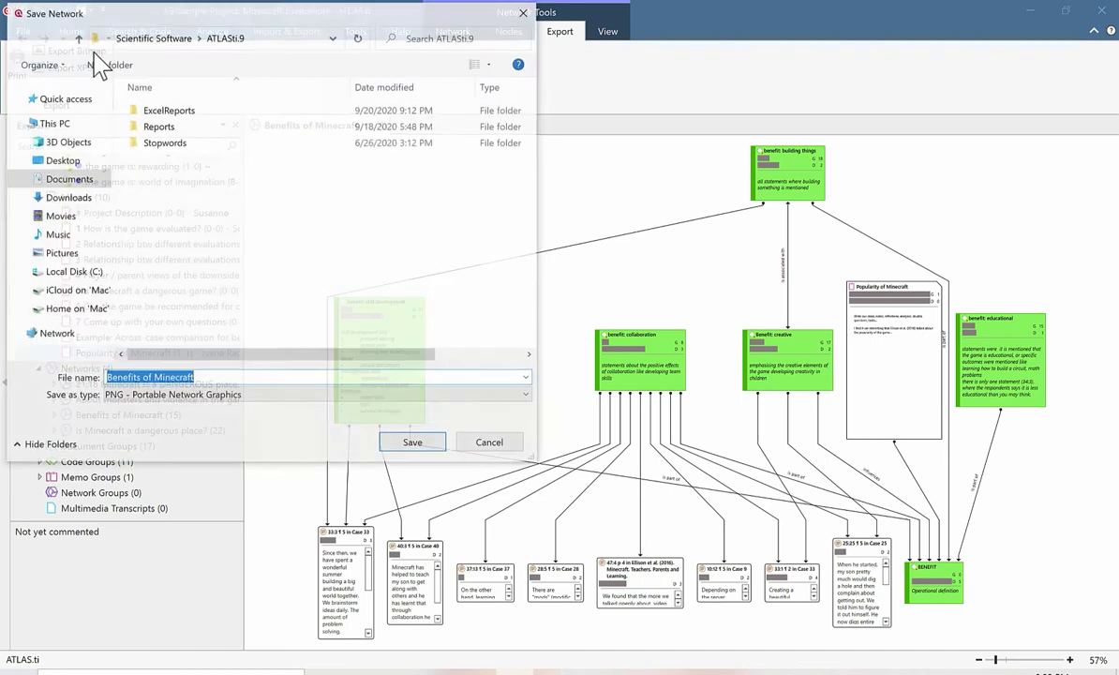
pyautogui.click(517, 395)
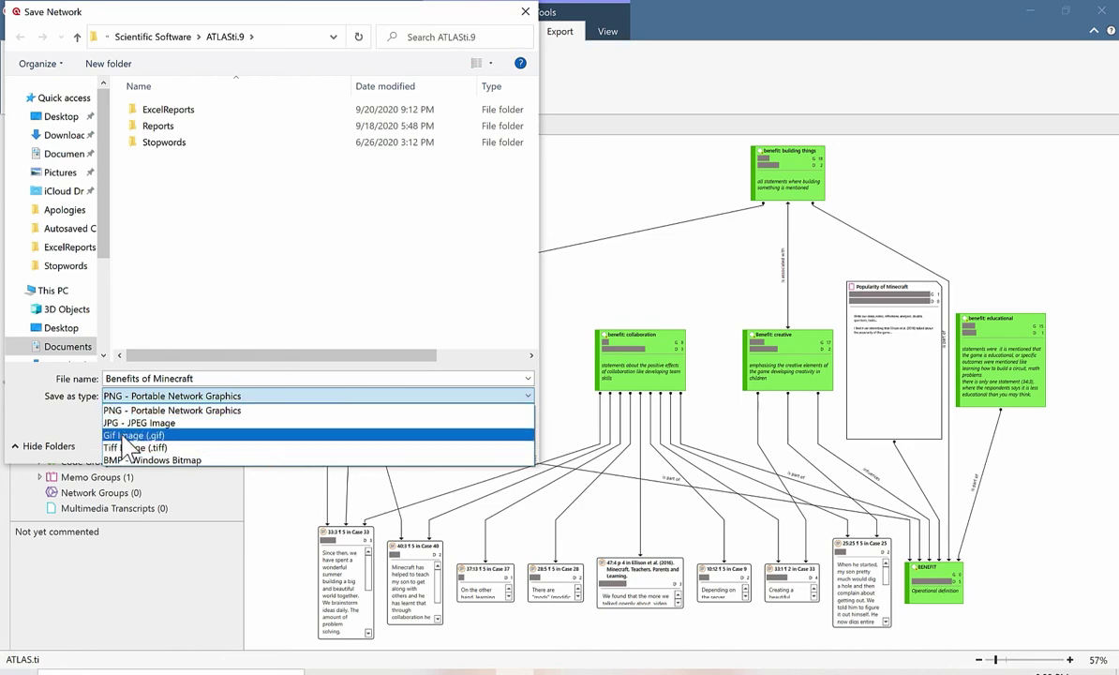
pyautogui.click(75, 412)
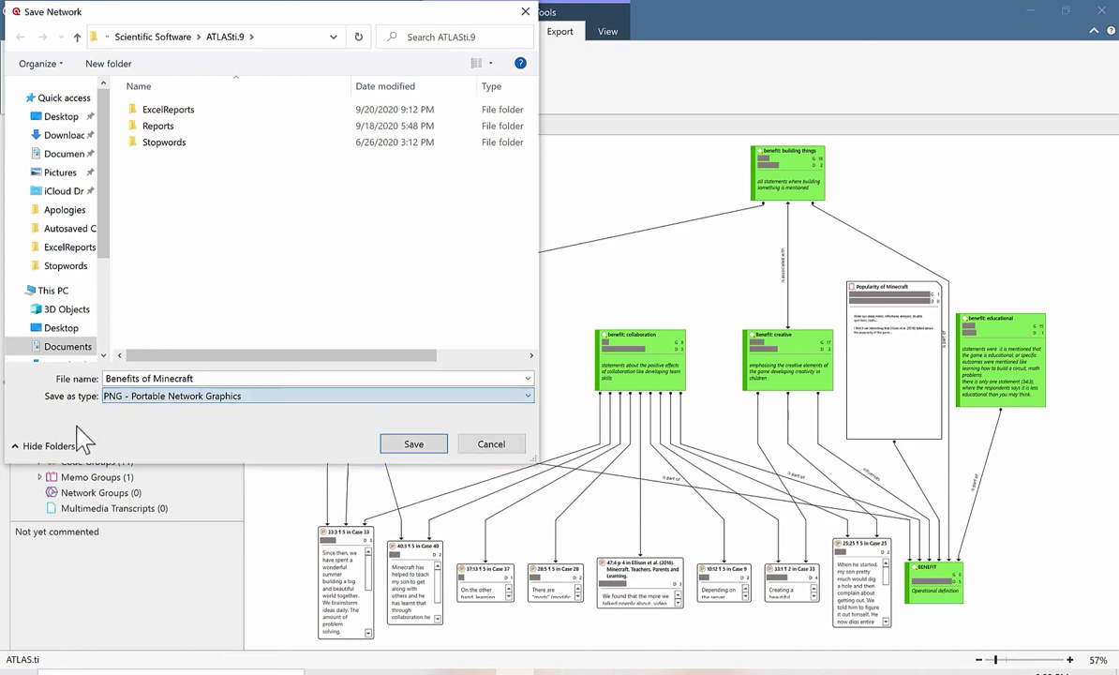
pyautogui.click(491, 446)
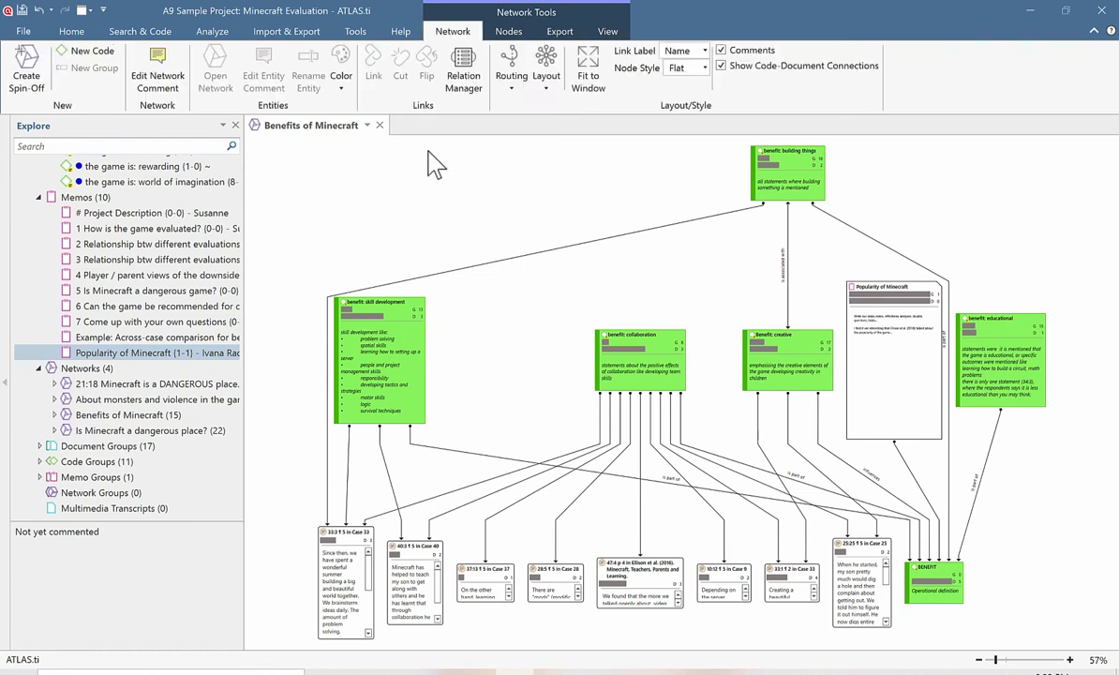
# Step: Close the Benefits of Minecraft network and collapse the Codes, Memos and Networks branches of the project tree
pyautogui.click(379, 125)
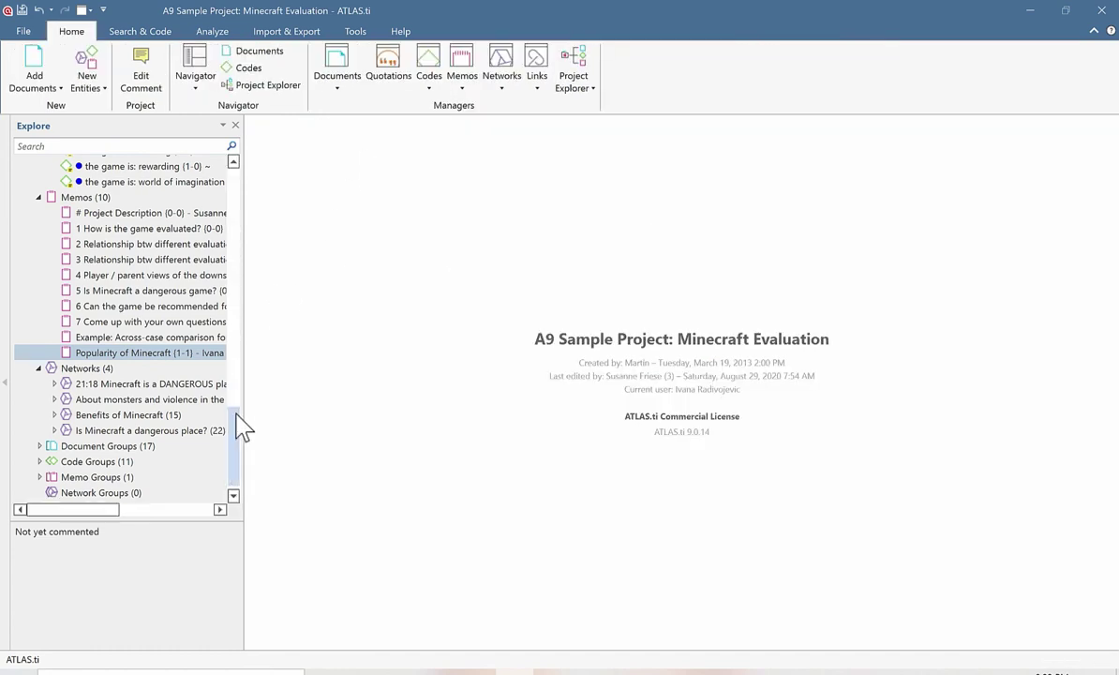
pyautogui.moveTo(235, 424); pyautogui.dragTo(233, 194)
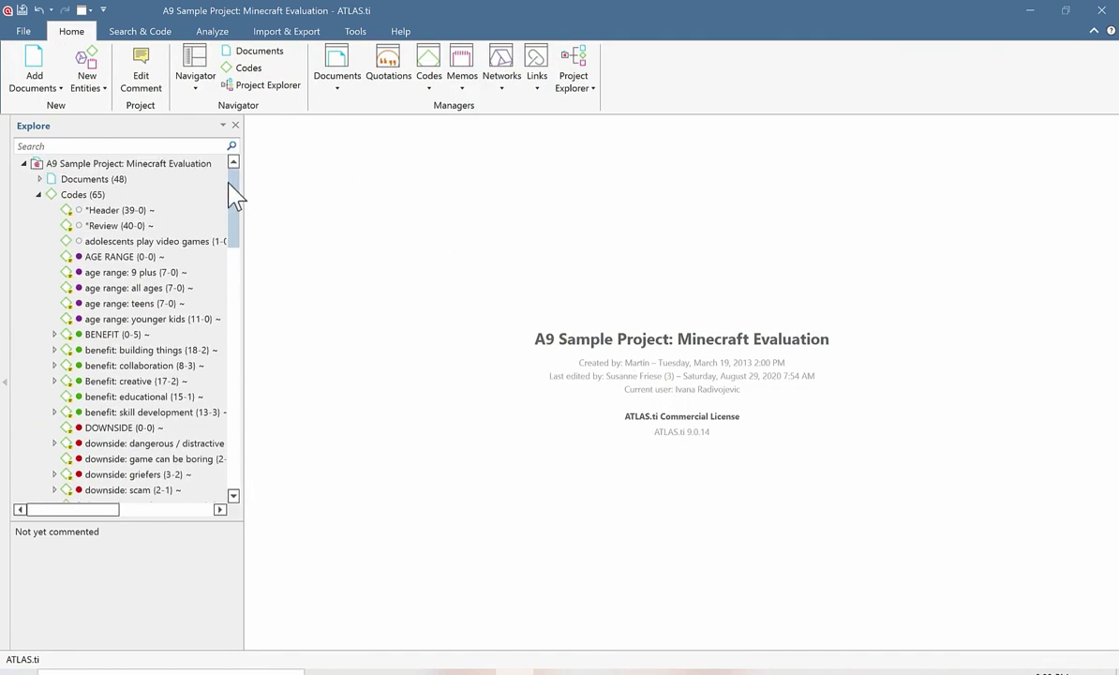
pyautogui.click(38, 194)
pyautogui.click(39, 210)
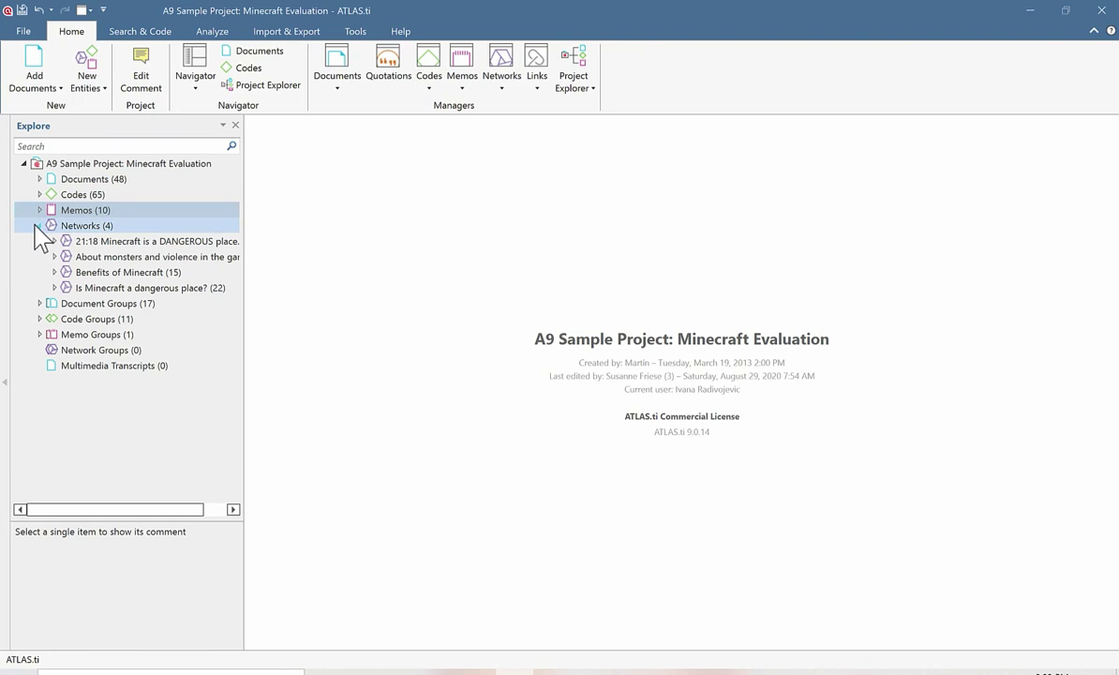
pyautogui.click(38, 225)
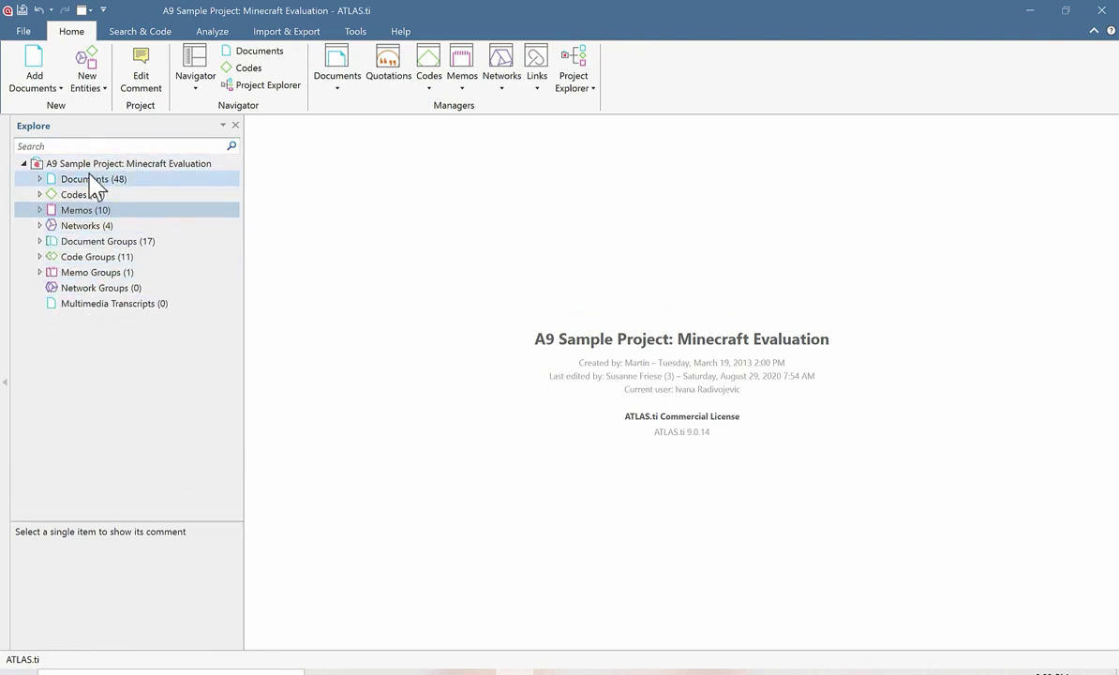
# Step: Look through the project's code groups and the codes contained in the benefits group
pyautogui.click(39, 257)
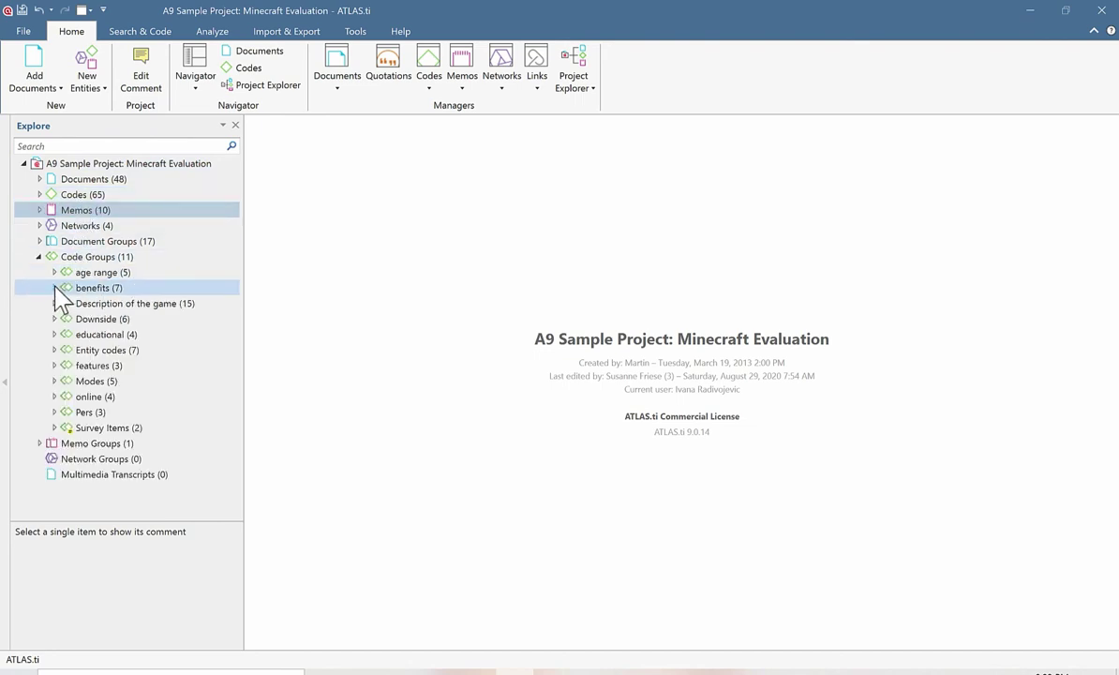
pyautogui.click(53, 288)
pyautogui.click(53, 287)
pyautogui.click(38, 257)
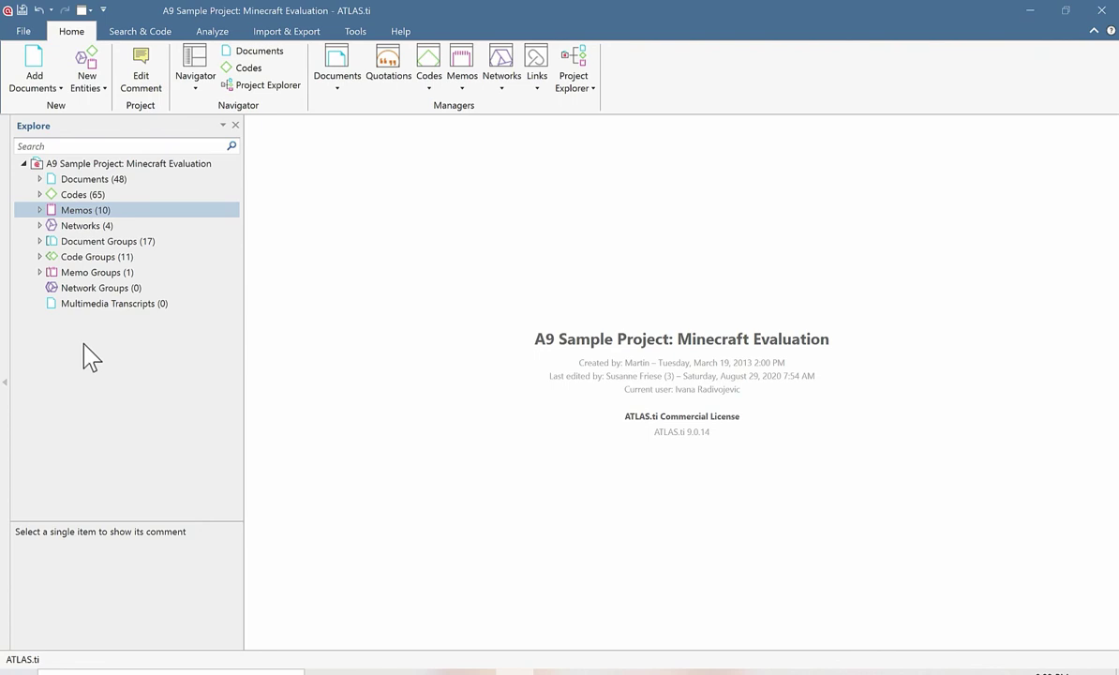
# Step: Query the quotations of the benefits code group in the Query Tool and browse them in an enlarged results area
pyautogui.click(211, 35)
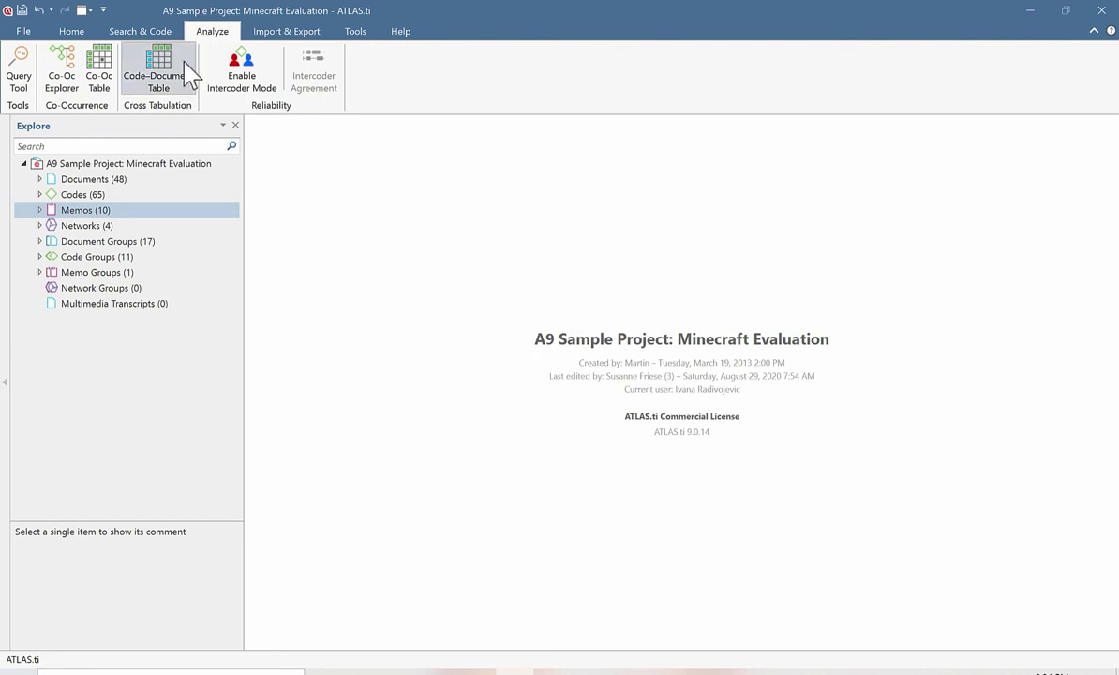
pyautogui.click(18, 80)
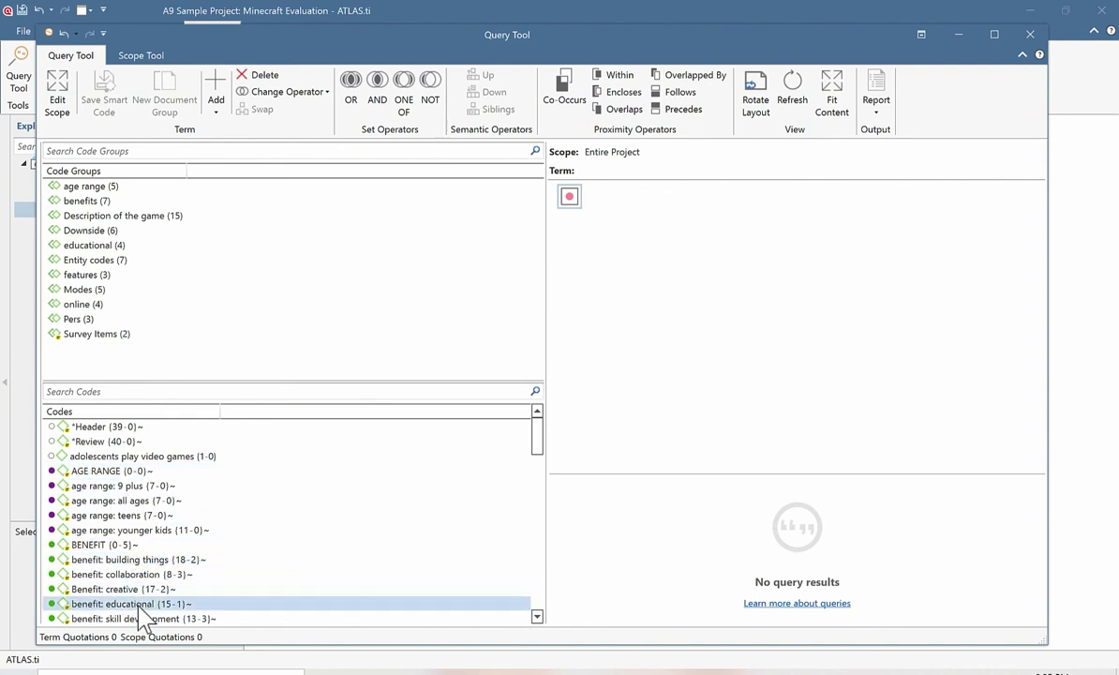
pyautogui.doubleClick(82, 200)
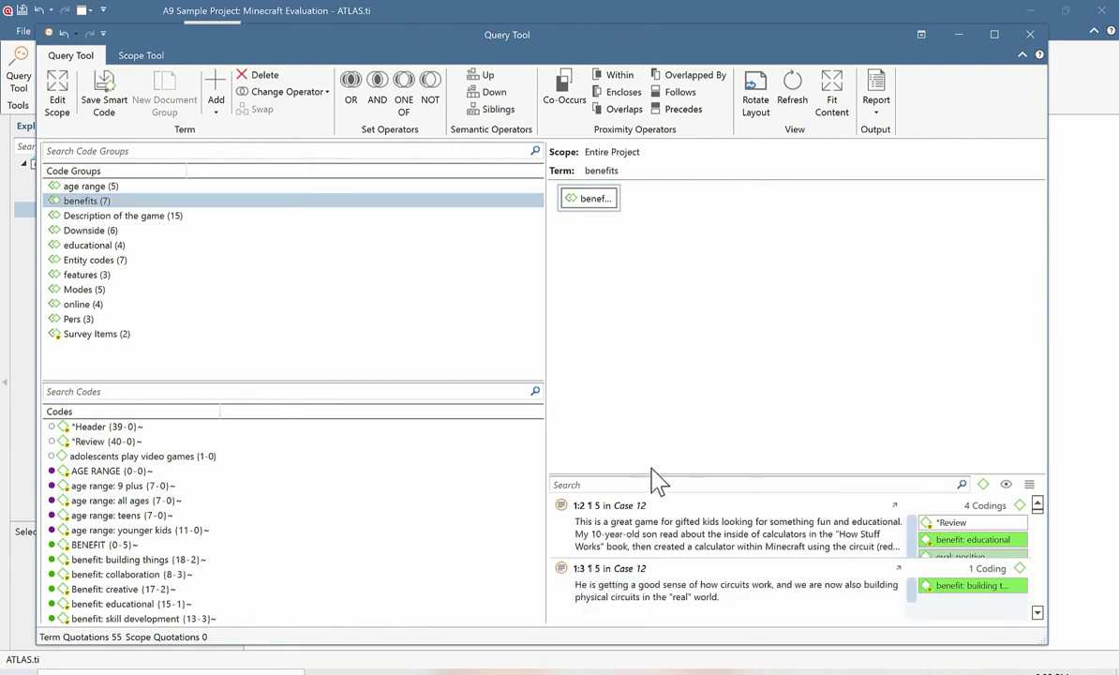
pyautogui.moveTo(650, 475); pyautogui.dragTo(644, 311)
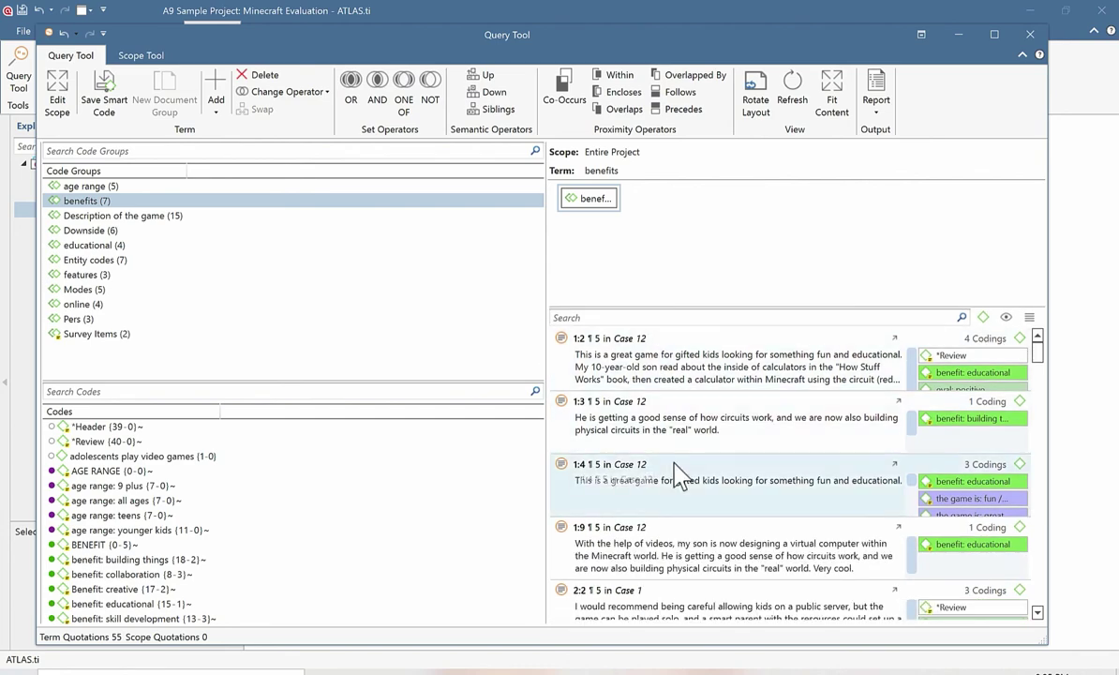
pyautogui.scroll(-5, 679, 474)
pyautogui.scroll(-10, 679, 473)
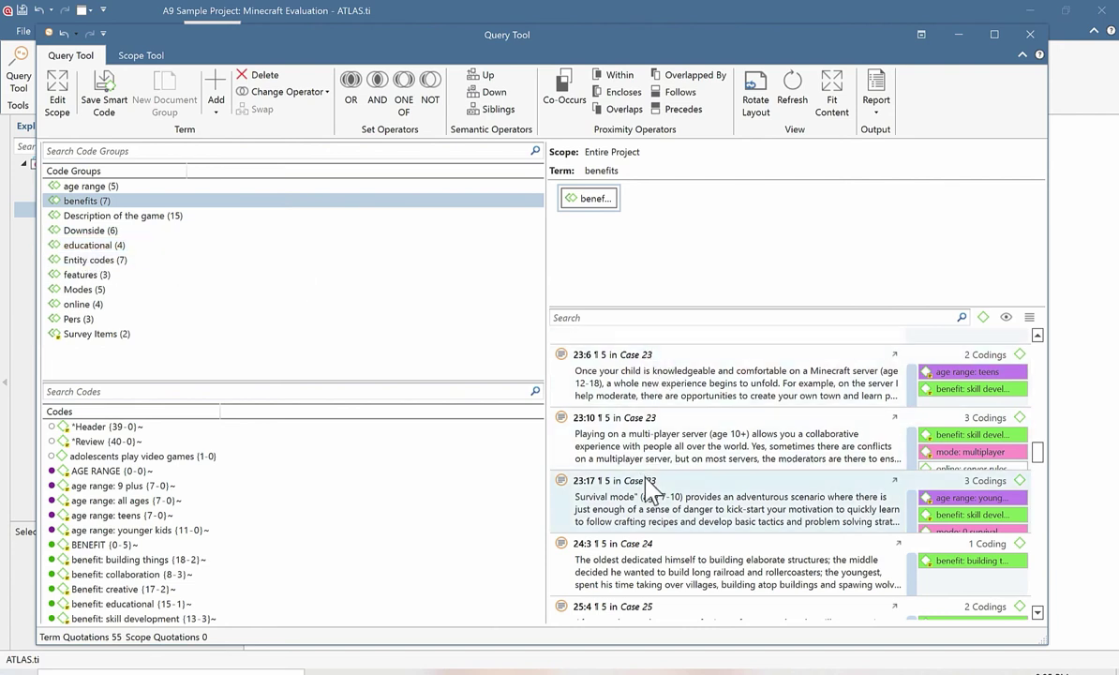
# Step: Combine the benefits query with the educational code group using AND and review the resulting quotations
pyautogui.click(378, 92)
pyautogui.moveTo(89, 244); pyautogui.dragTo(668, 211)
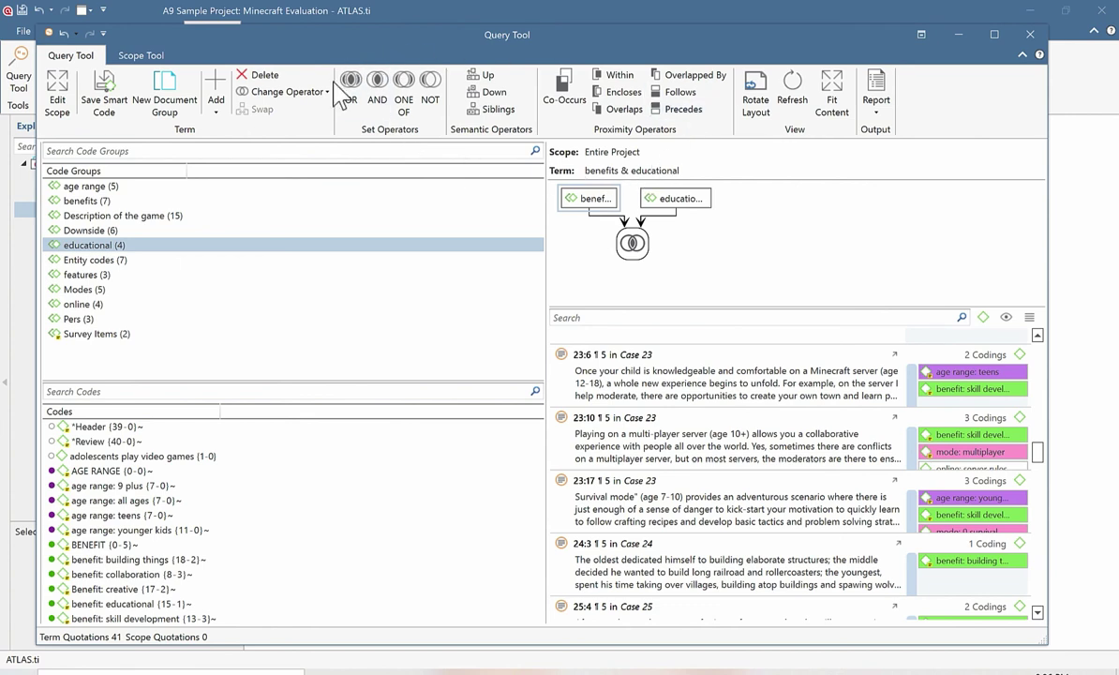
pyautogui.click(377, 99)
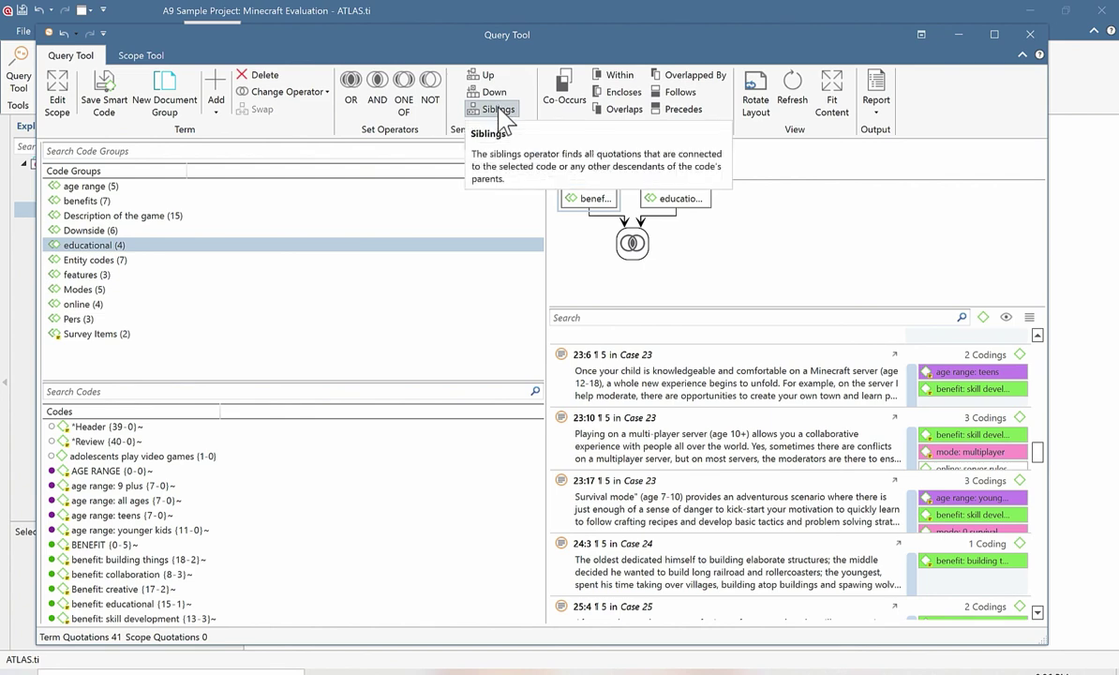
pyautogui.click(632, 247)
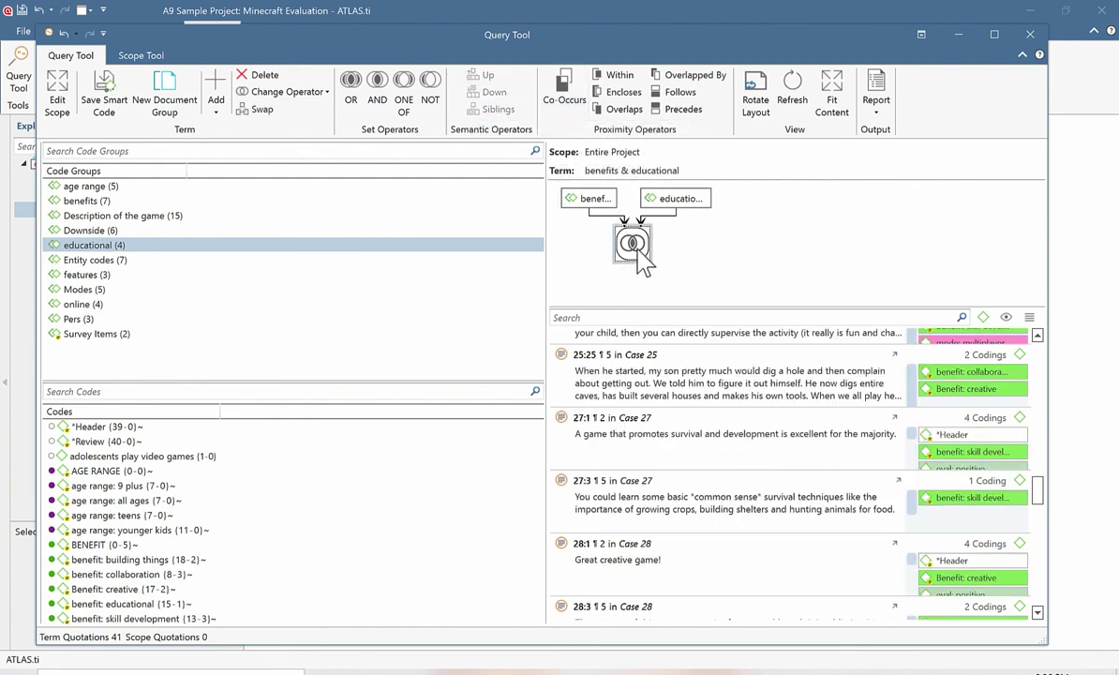
pyautogui.scroll(5, 641, 448)
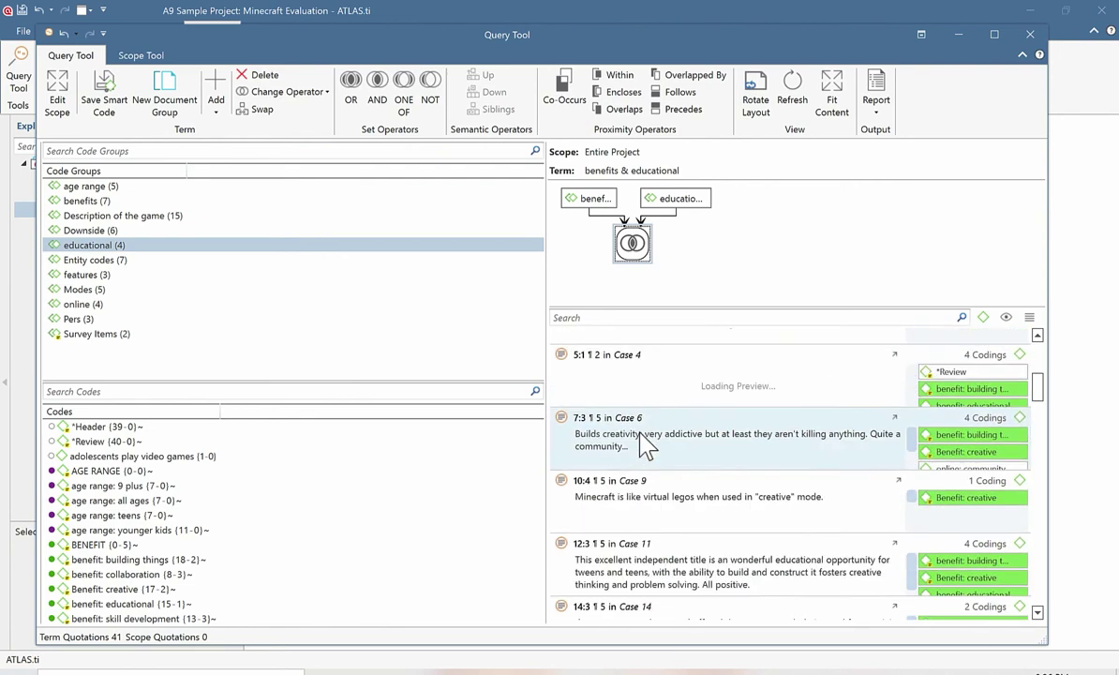
pyautogui.scroll(5, 647, 448)
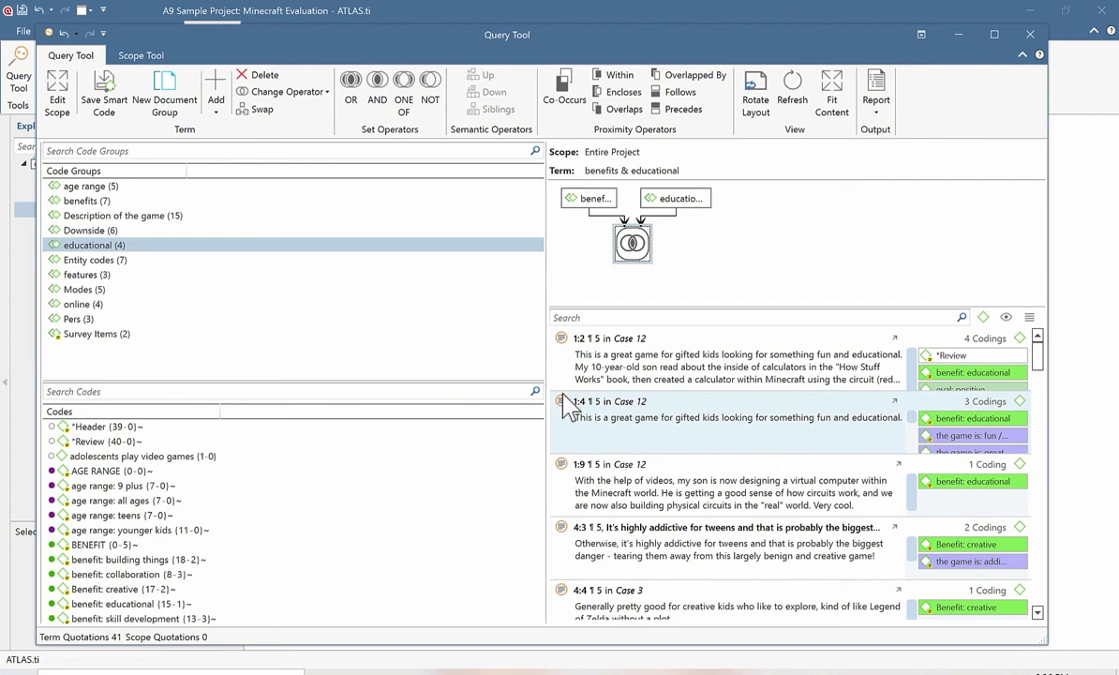
# Step: Limit the query's scope to the "parents who play" document group
pyautogui.click(57, 106)
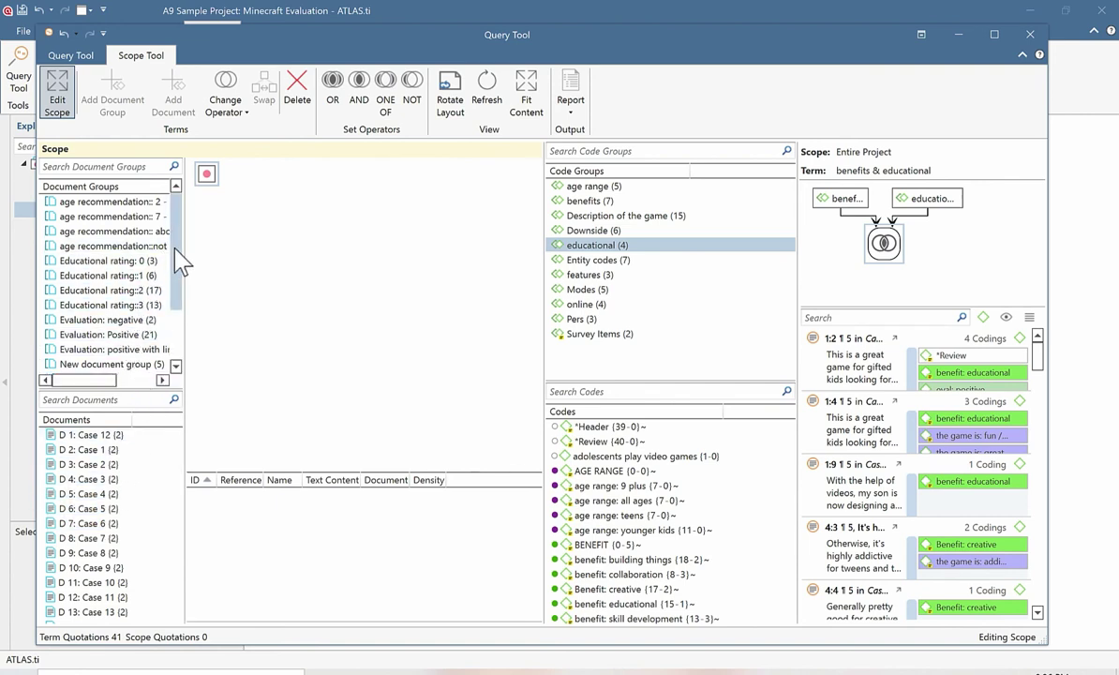
pyautogui.moveTo(174, 251); pyautogui.dragTo(176, 318)
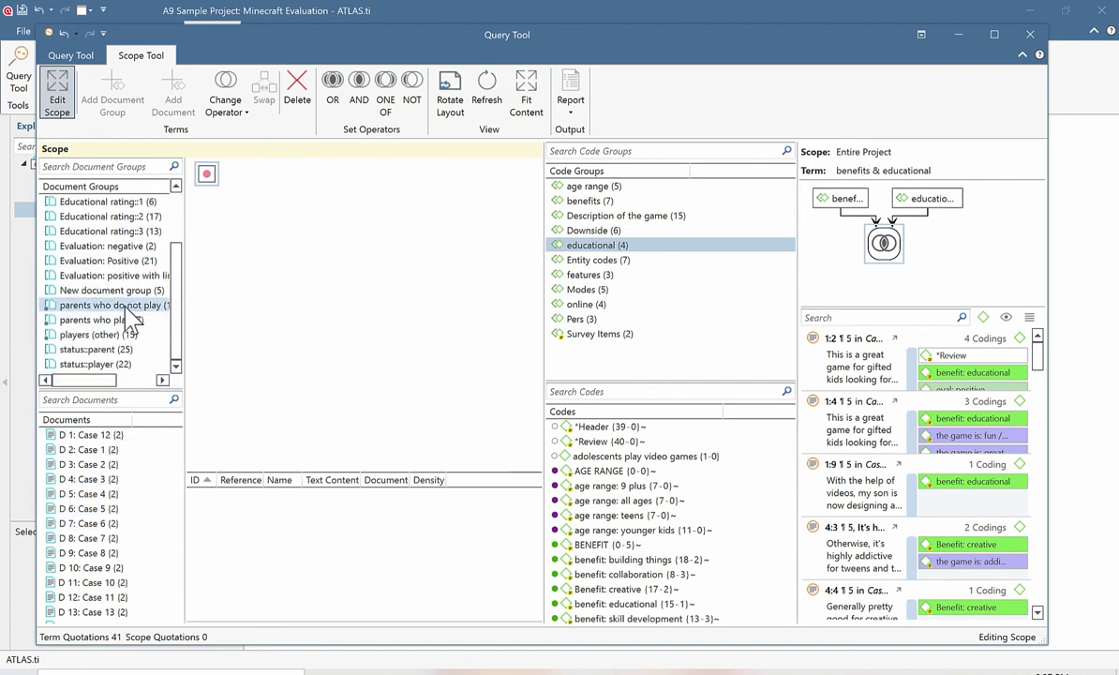
pyautogui.click(85, 321)
pyautogui.moveTo(84, 328); pyautogui.dragTo(221, 182)
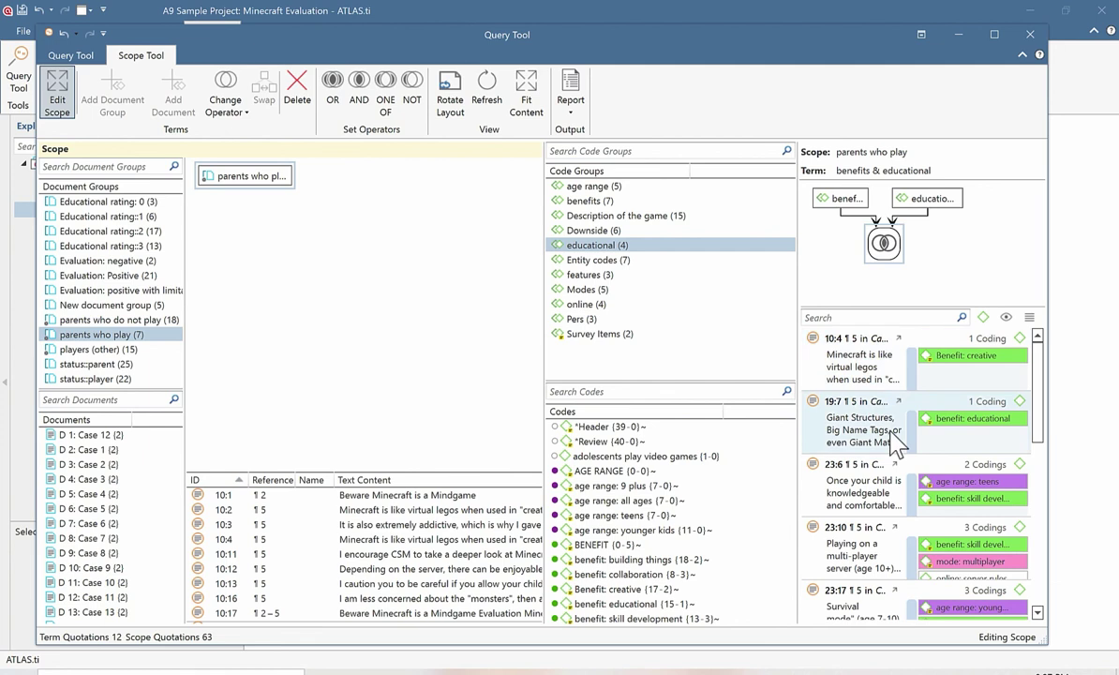
# Step: Check which content options are available for a configurable scope query report, without creating one
pyautogui.click(574, 103)
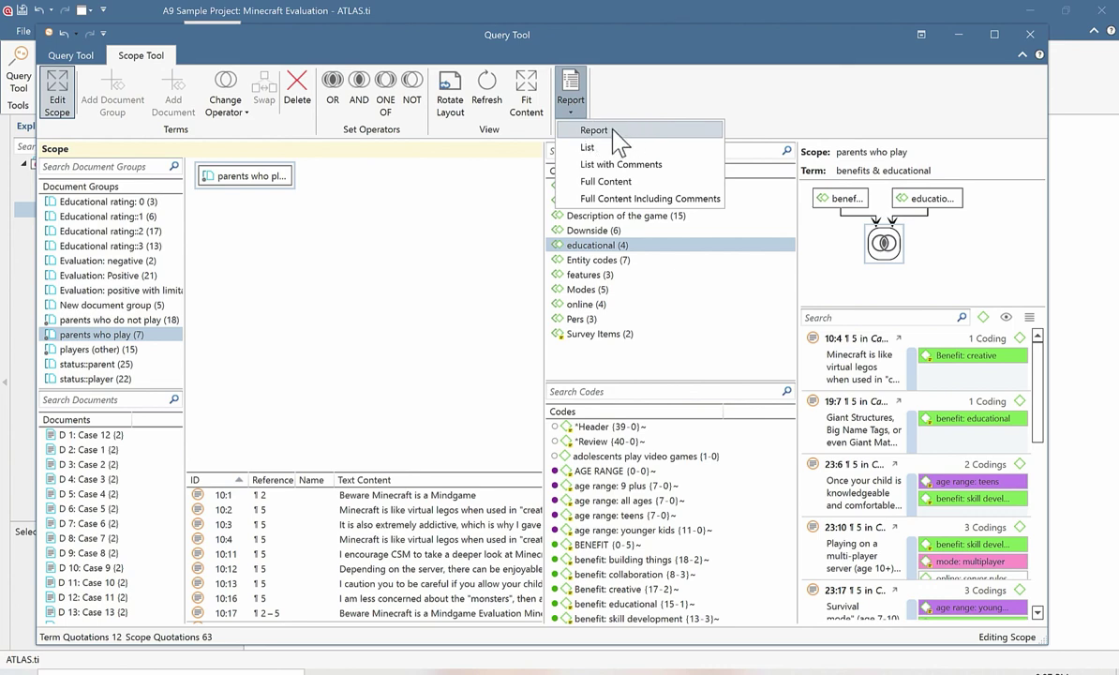
pyautogui.click(614, 132)
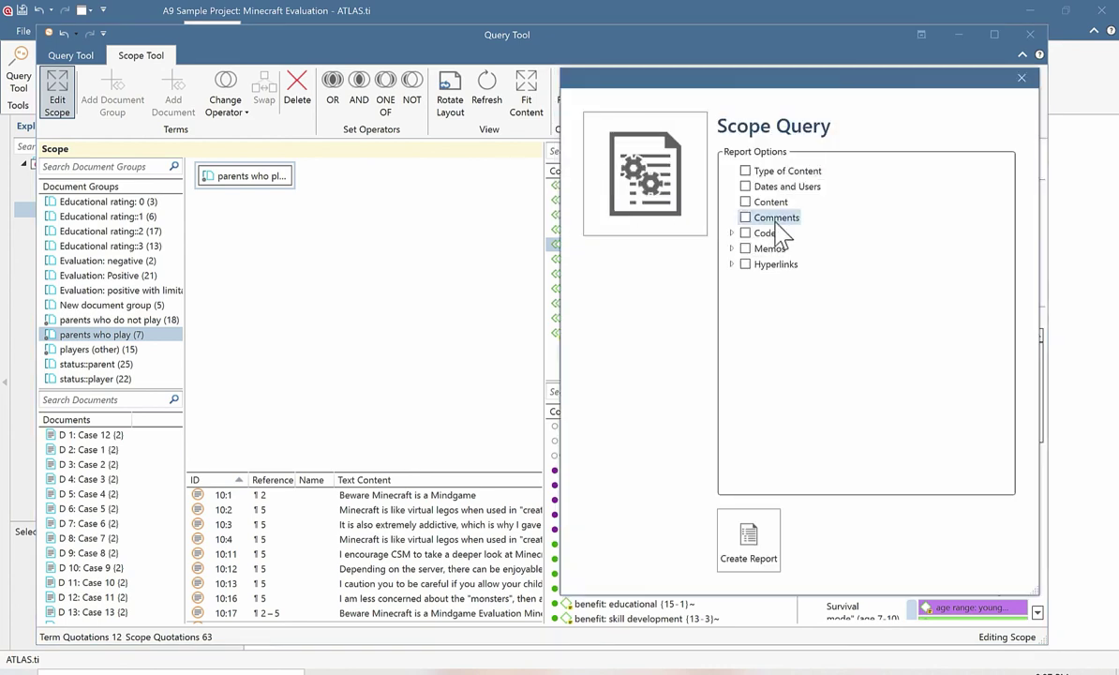
pyautogui.click(1019, 79)
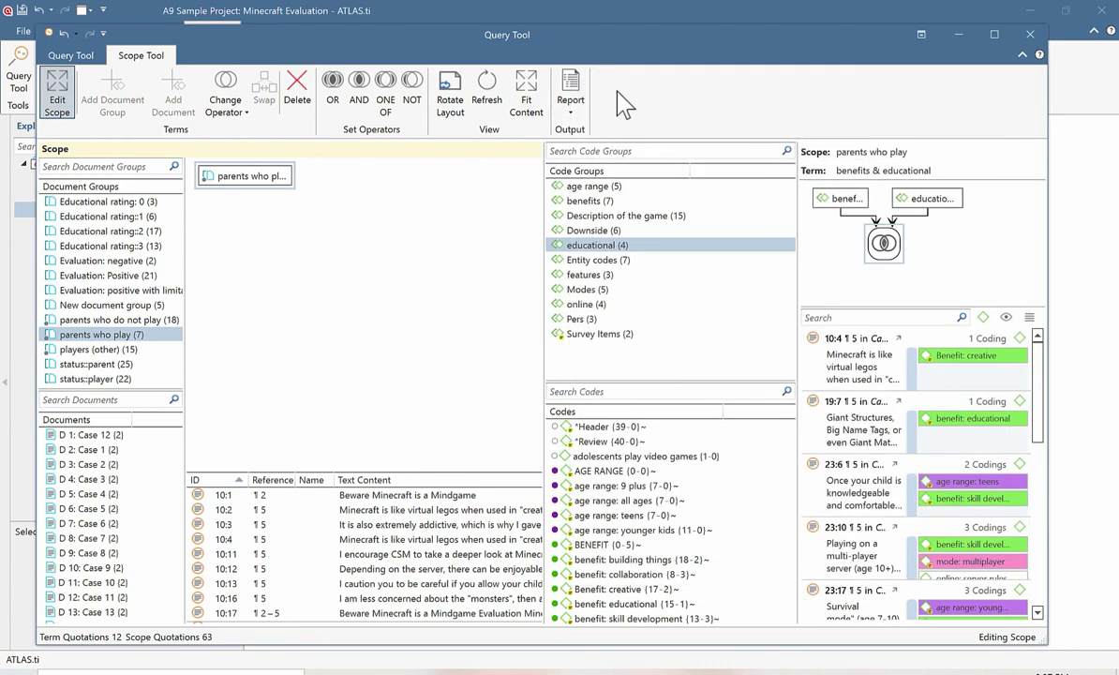
# Step: Generate a full-content report for the "parents who play" scope query and read its heading and first quotation
pyautogui.click(569, 100)
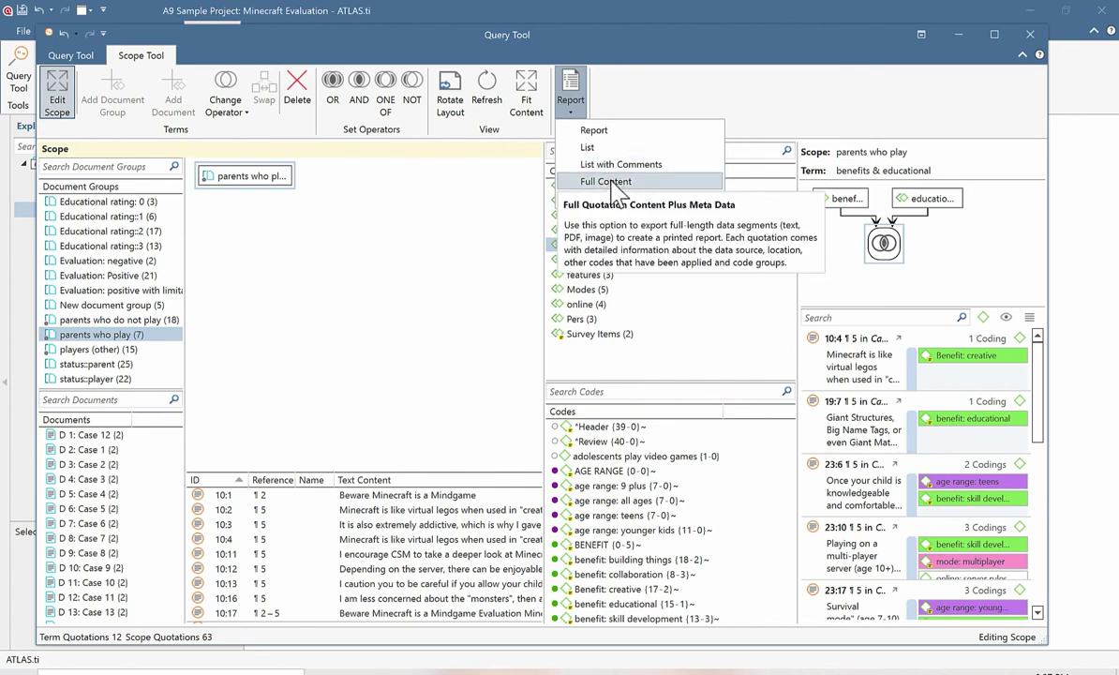
pyautogui.click(621, 199)
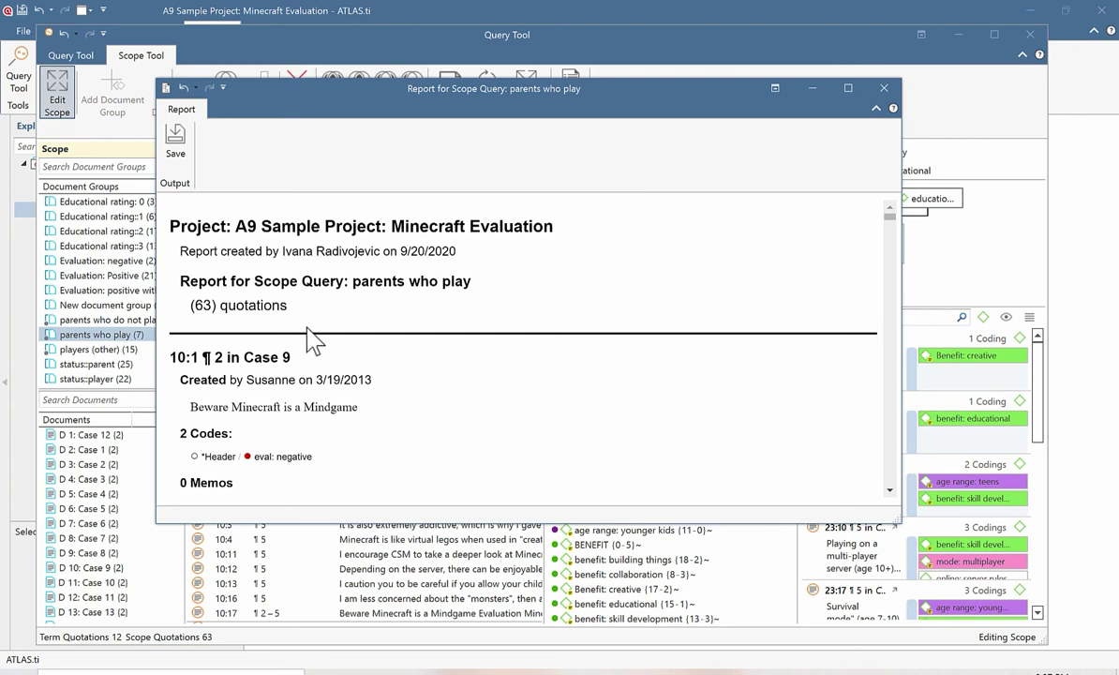
pyautogui.moveTo(191, 281); pyautogui.dragTo(373, 305)
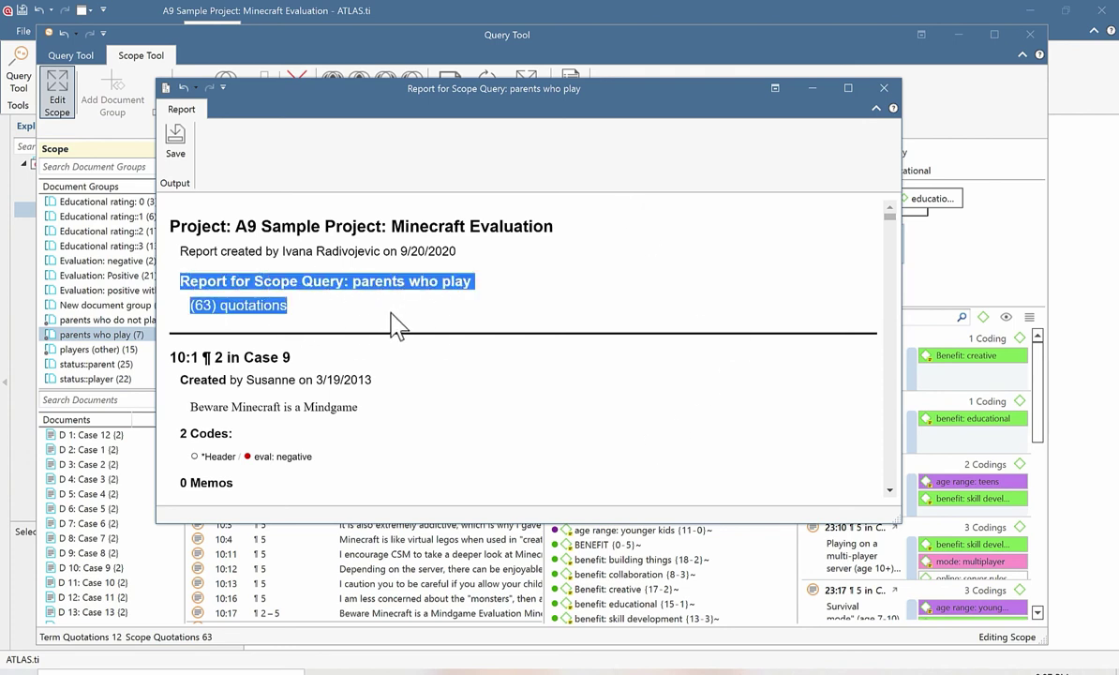
pyautogui.moveTo(190, 407); pyautogui.dragTo(354, 406)
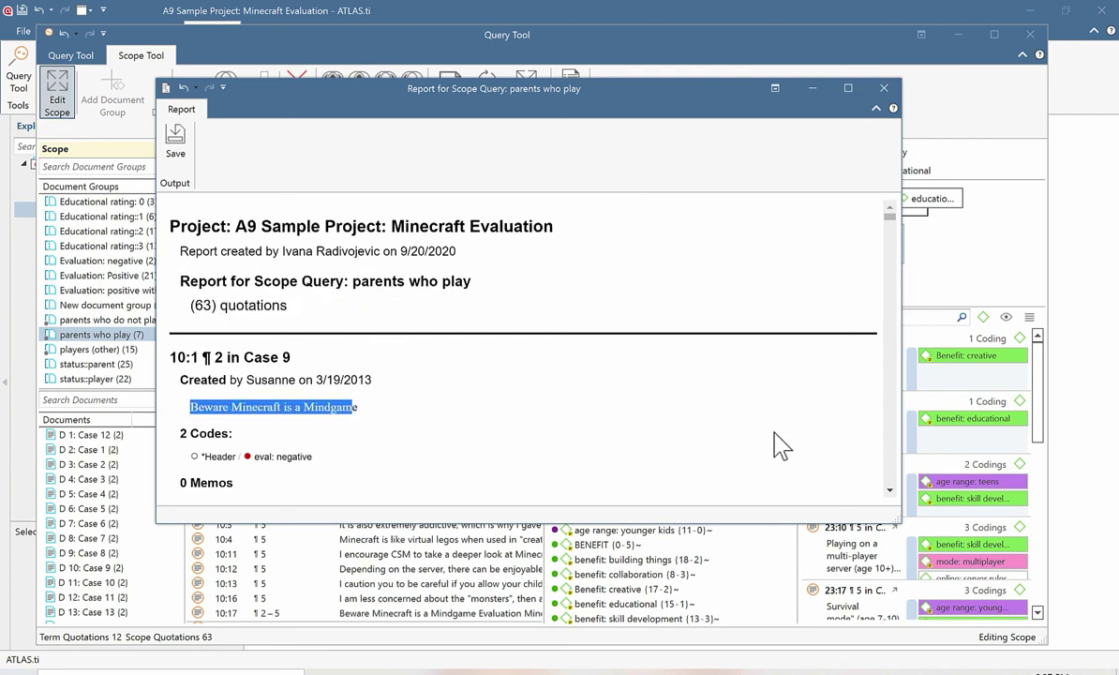
pyautogui.click(889, 490)
pyautogui.scroll(-5, 889, 490)
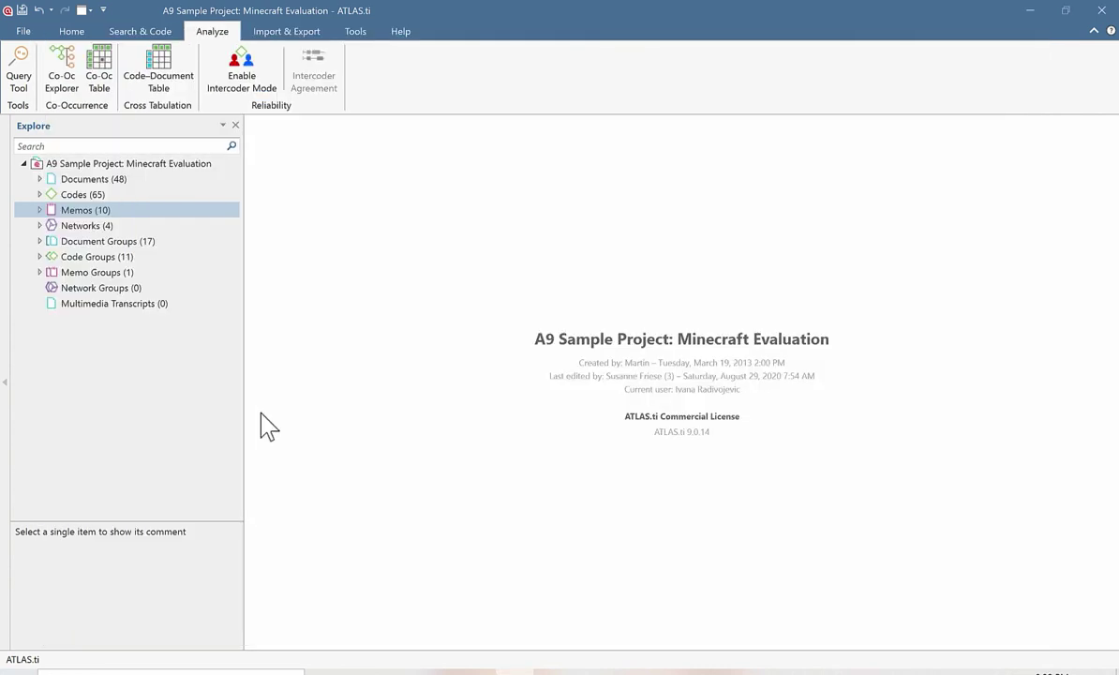
# Step: Start a Code Co-Occurrence Table with all the individual "the game is:" codes as columns
pyautogui.click(99, 82)
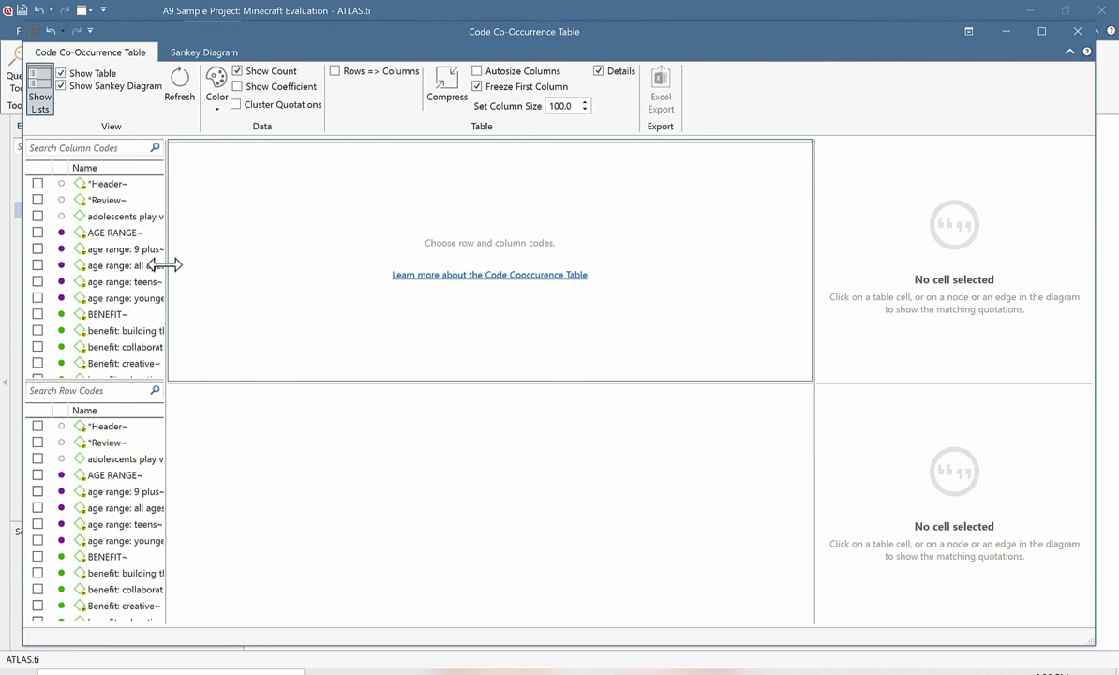
pyautogui.moveTo(160, 193); pyautogui.dragTo(161, 349)
pyautogui.click(138, 348)
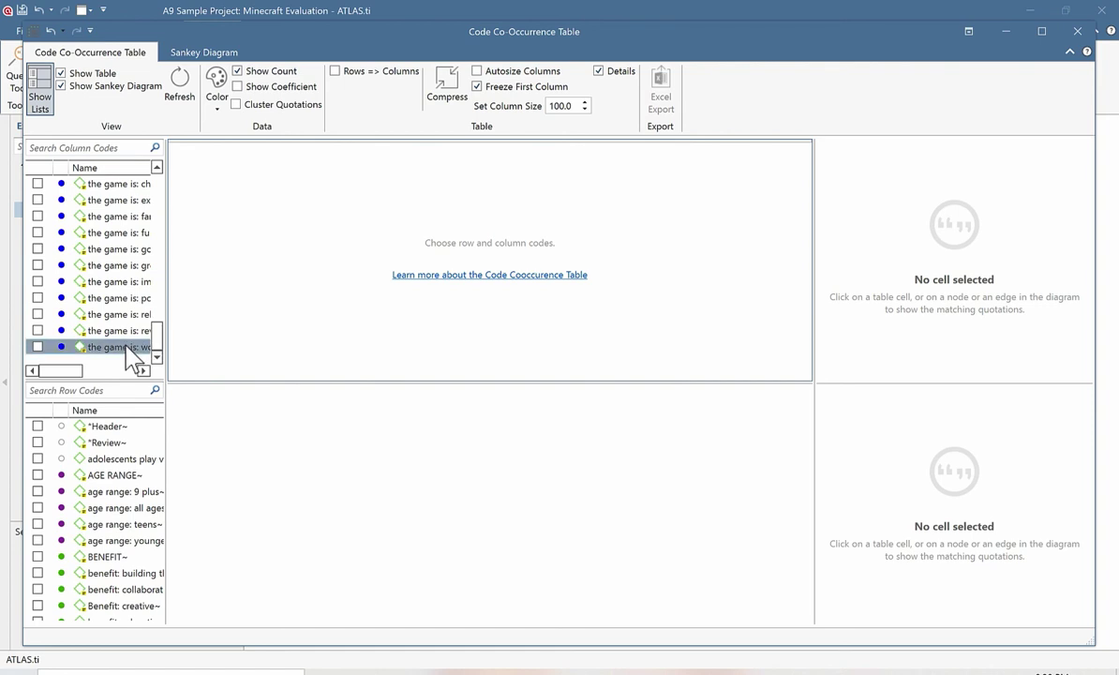
pyautogui.scroll(2, 130, 229)
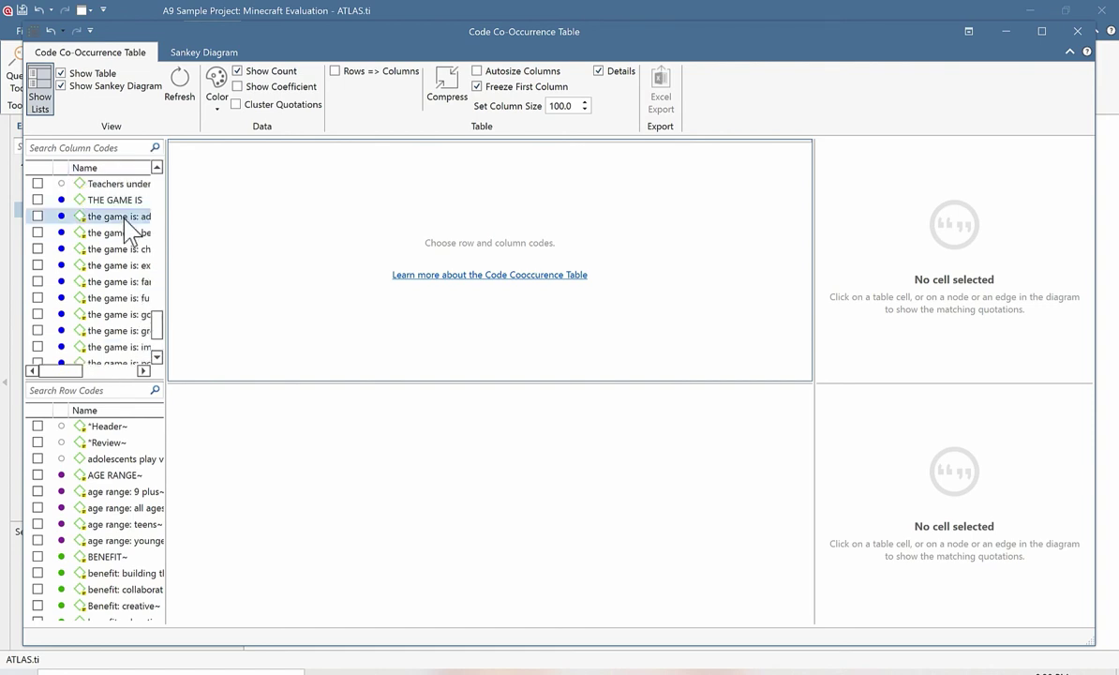
pyautogui.keyDown('shift'); pyautogui.click(126, 218); pyautogui.keyUp('shift')
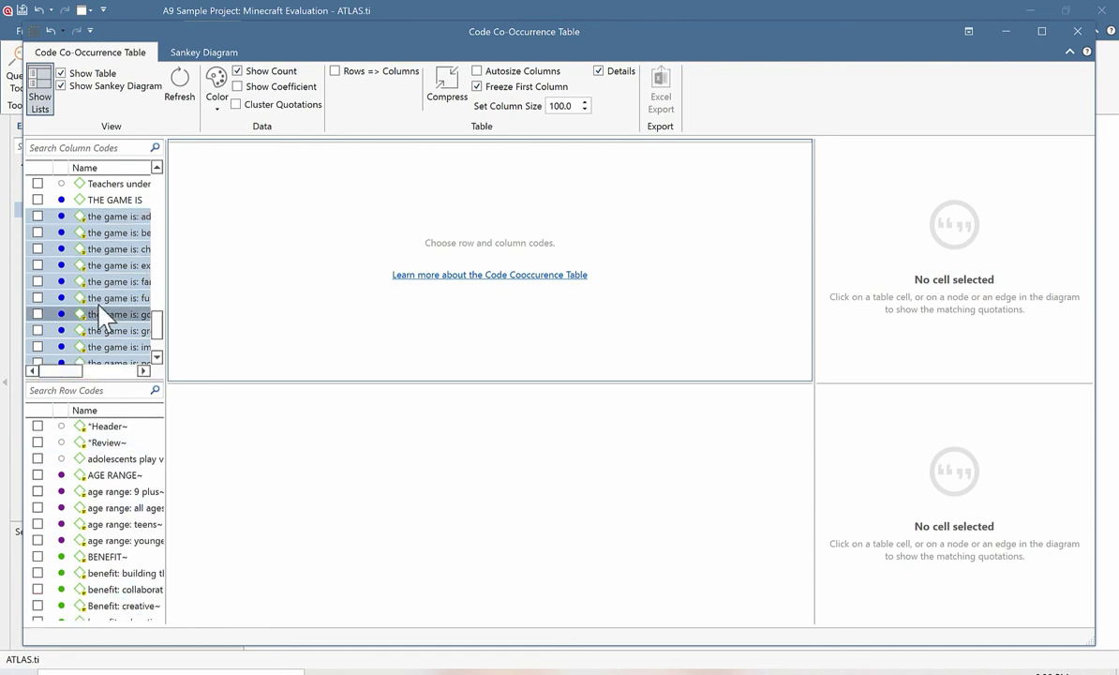
pyautogui.press('space')
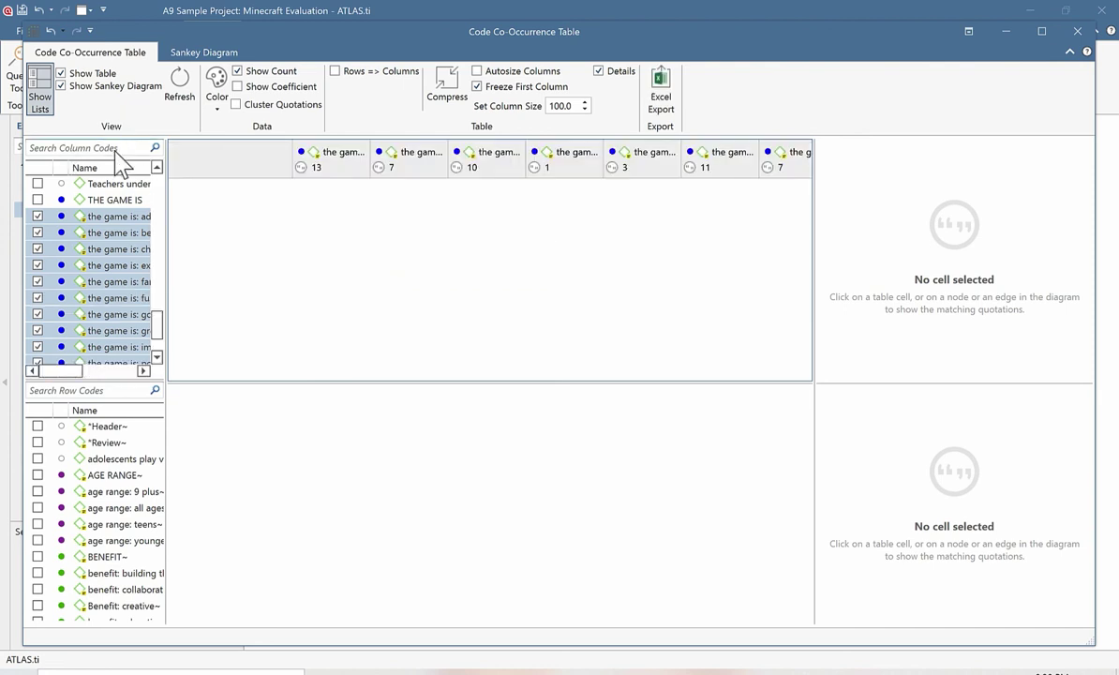
# Step: Add the benefit codes, from building things to skill development, and all the downside subcodes as rows of the co-occurrence table
pyautogui.scroll(-2, 155, 601)
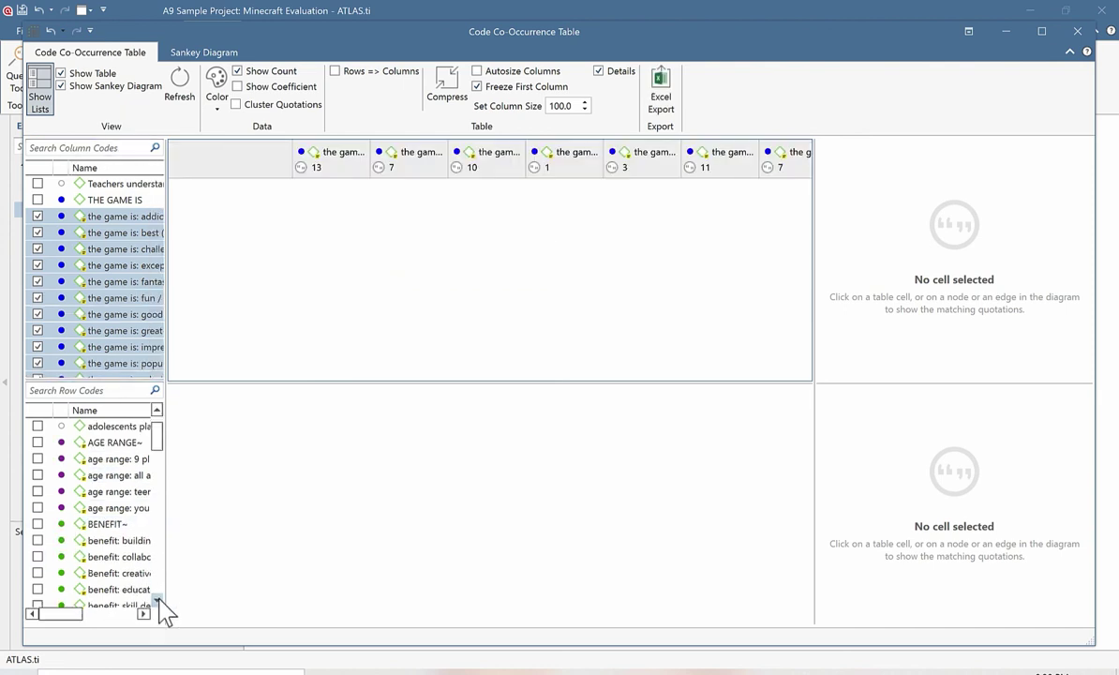
pyautogui.moveTo(119, 482); pyautogui.dragTo(119, 541)
pyautogui.press('space')
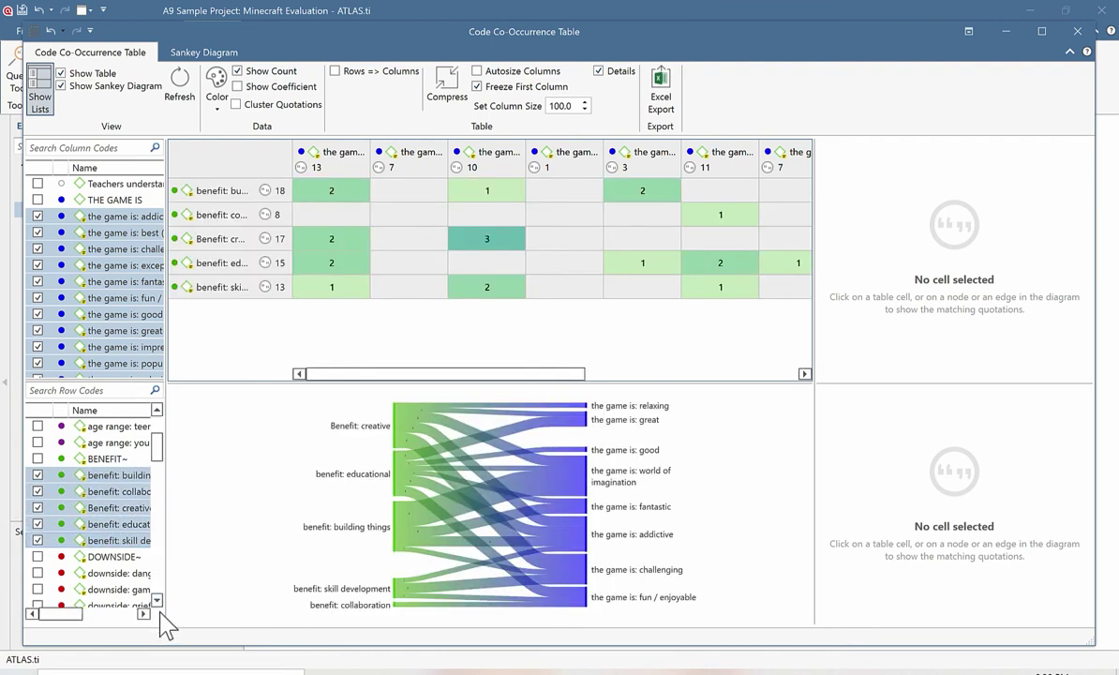
pyautogui.scroll(-2, 152, 604)
pyautogui.moveTo(110, 491); pyautogui.dragTo(111, 557)
pyautogui.press('space')
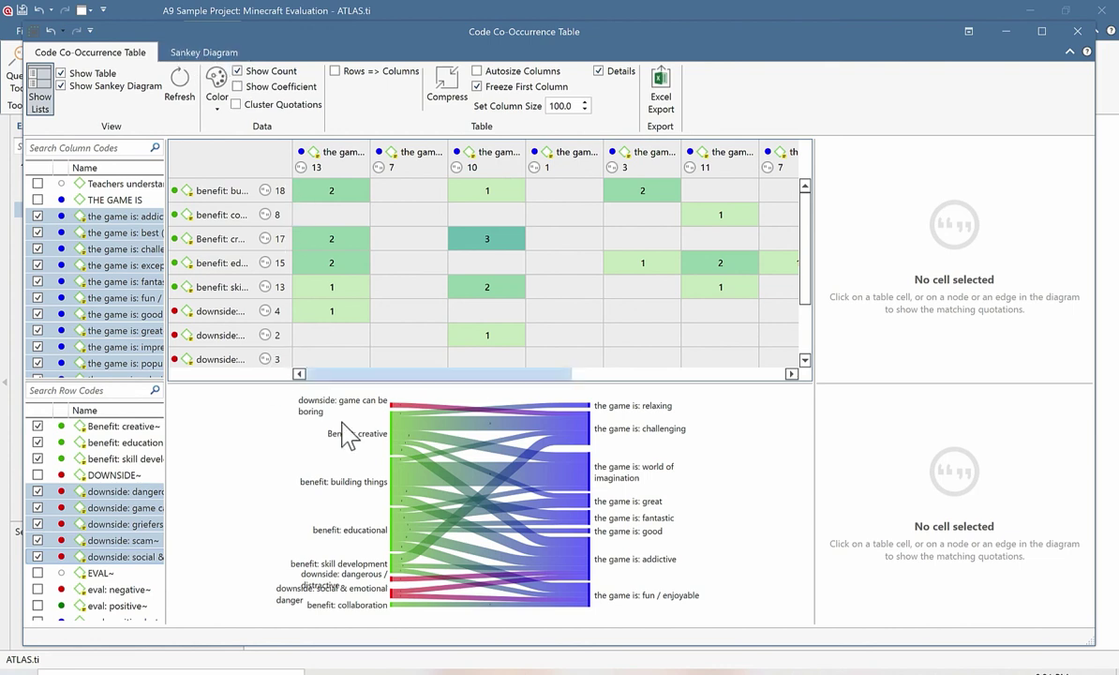
# Step: Hide the Sankey diagram and widen the row-name column and the "the game is: addictive" column
pyautogui.click(61, 85)
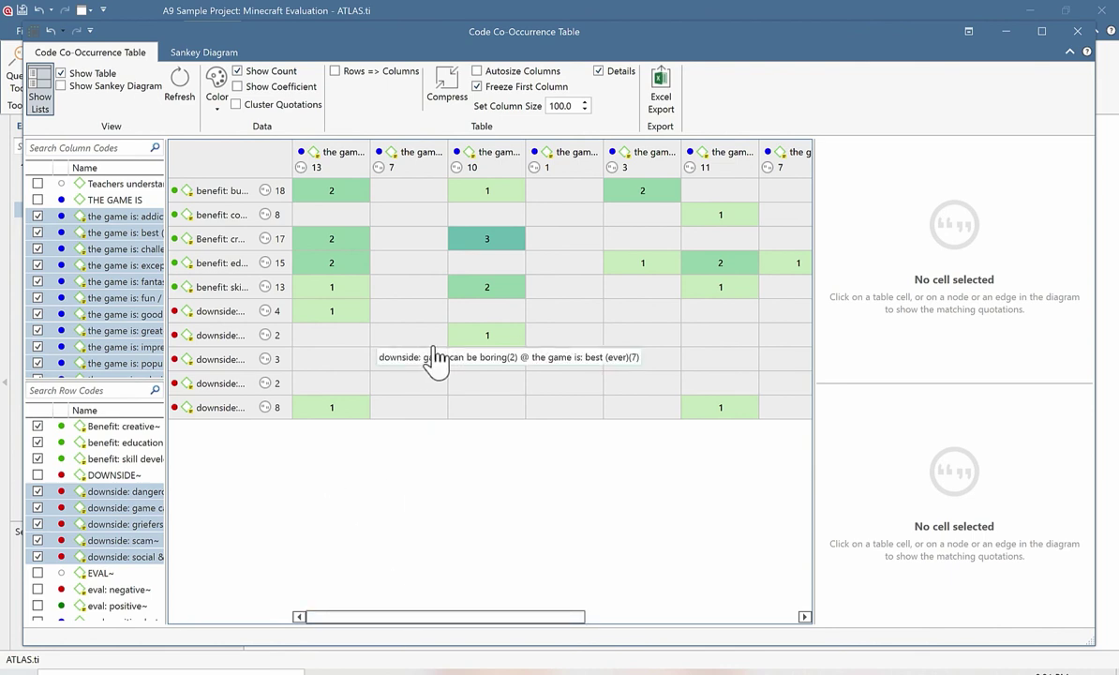
pyautogui.moveTo(288, 157); pyautogui.dragTo(365, 158)
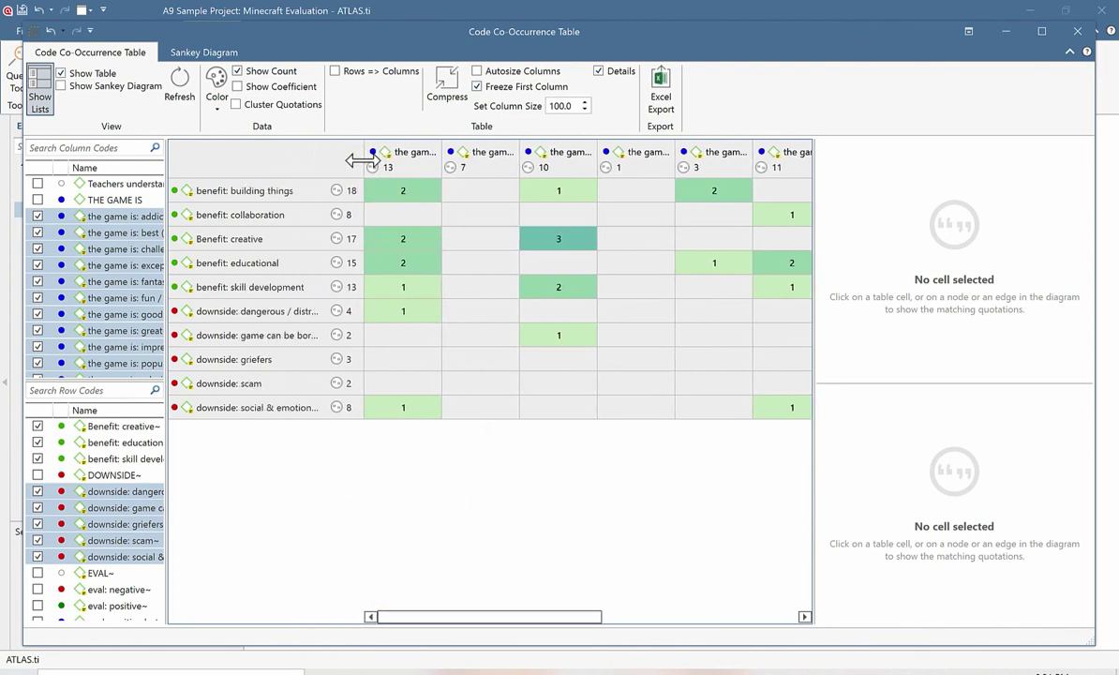
pyautogui.moveTo(441, 159); pyautogui.dragTo(533, 153)
# Step: Inspect the quotations where "the game is: addictive" co-occurs with the building things, creative, educational and skill development benefits
pyautogui.click(426, 195)
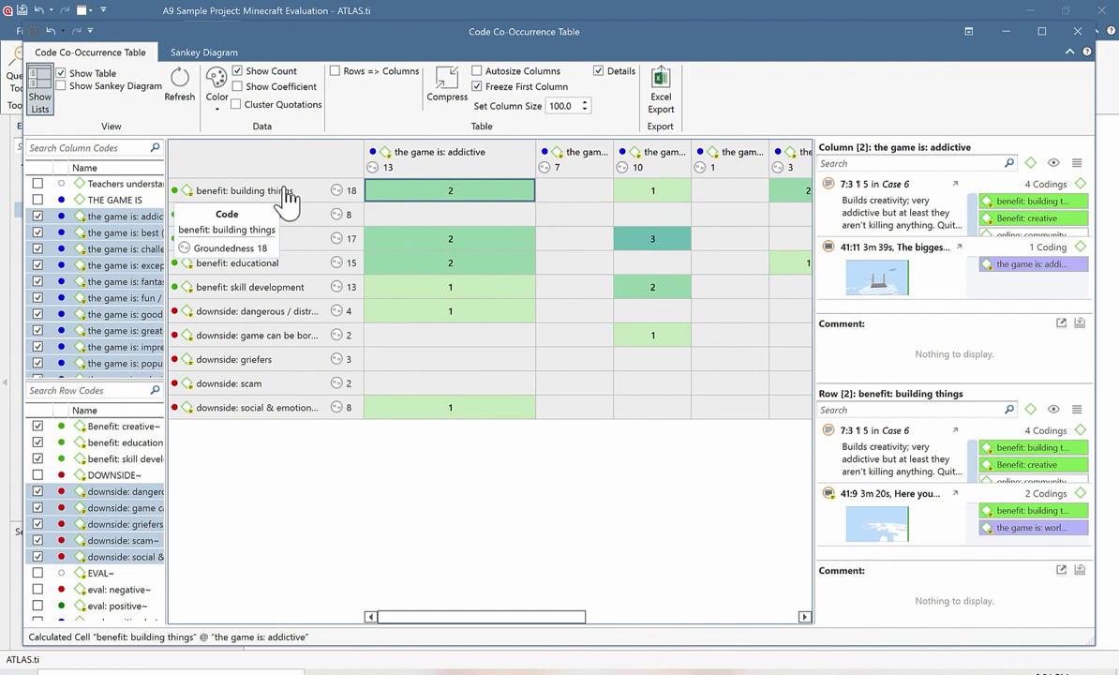
pyautogui.click(458, 241)
pyautogui.click(457, 265)
pyautogui.click(460, 290)
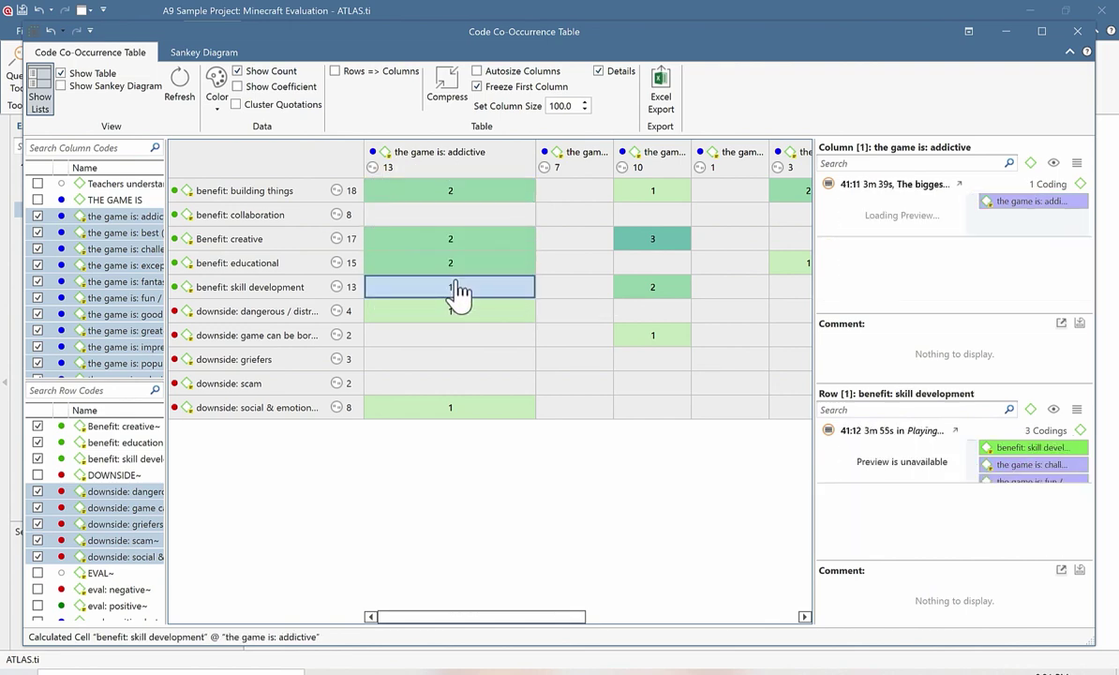
# Step: Inspect the quotations where "the game is: addictive" co-occurs with the dangerous / distractive and social & emotional danger downsides
pyautogui.click(426, 310)
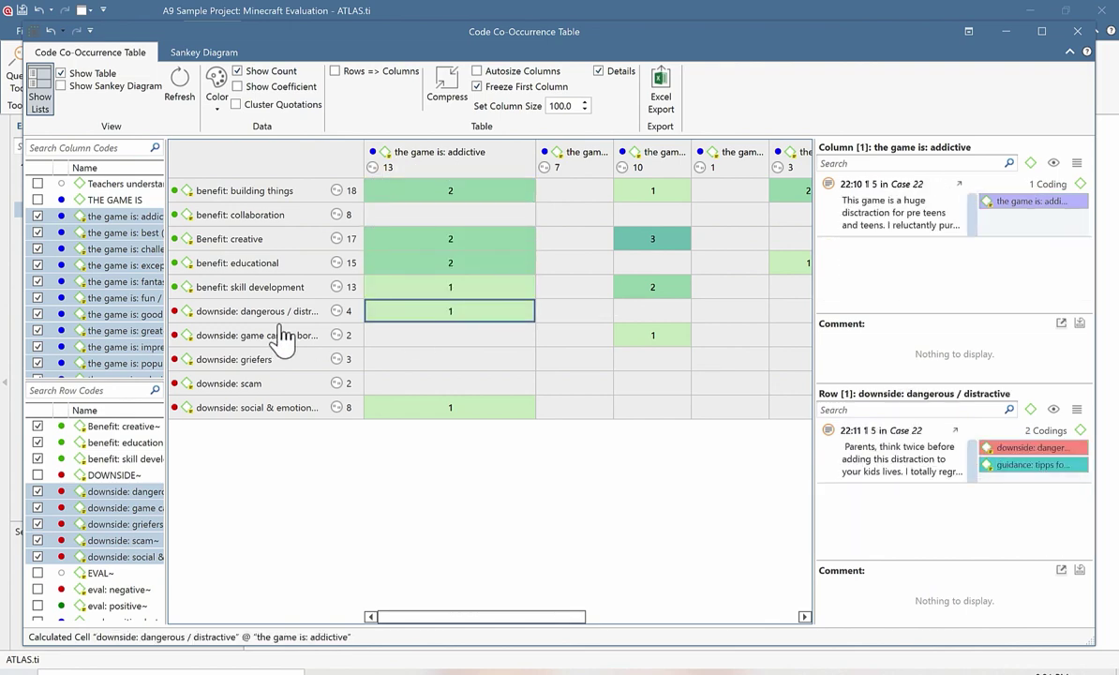
pyautogui.click(380, 412)
# Step: Review the quotations shared by "Benefit: creative" and "the game is: challenging", and open quotation 25:6 in its document behind the table
pyautogui.moveTo(452, 620); pyautogui.dragTo(514, 624)
pyautogui.click(446, 245)
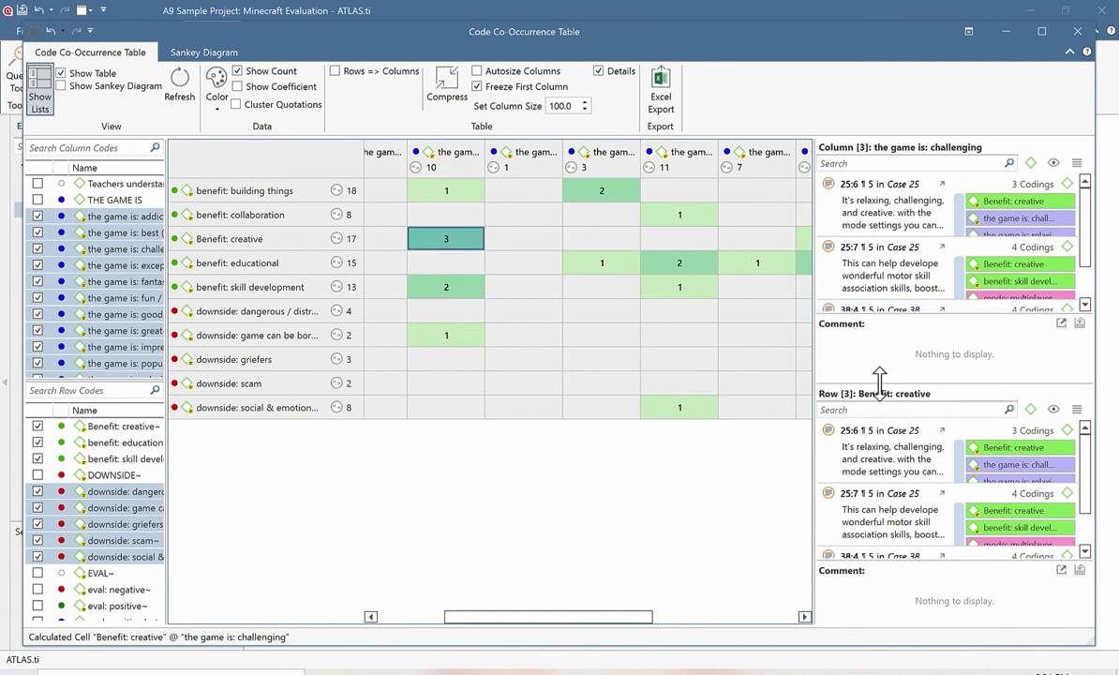
pyautogui.scroll(-1, 878, 232)
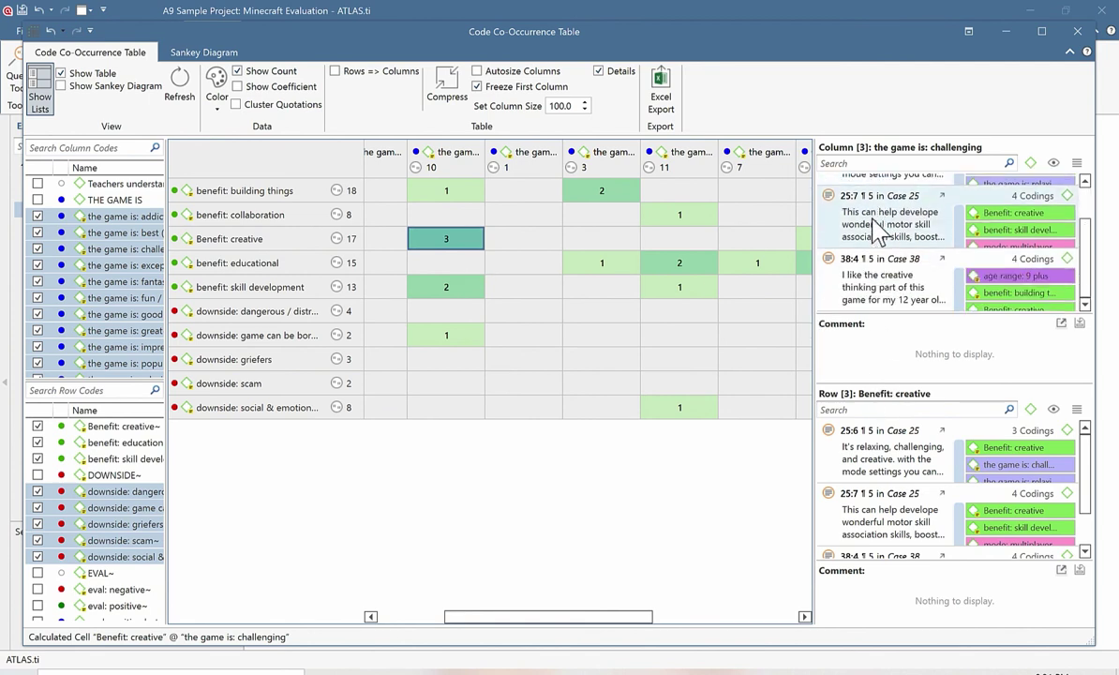
pyautogui.scroll(1, 878, 232)
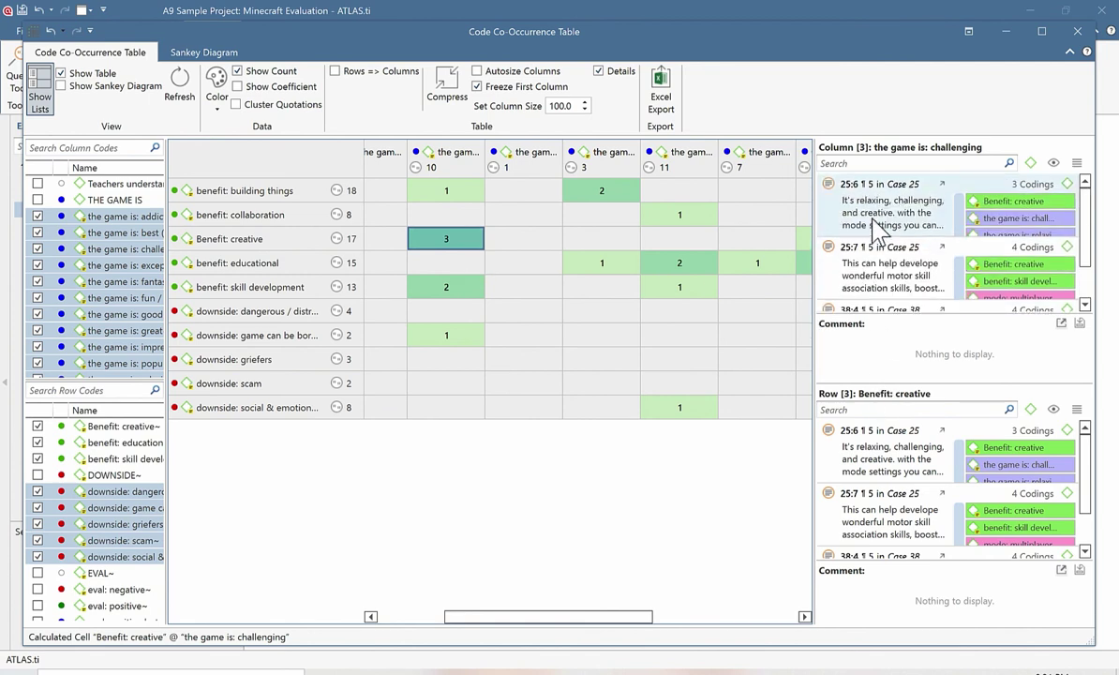
pyautogui.doubleClick(928, 216)
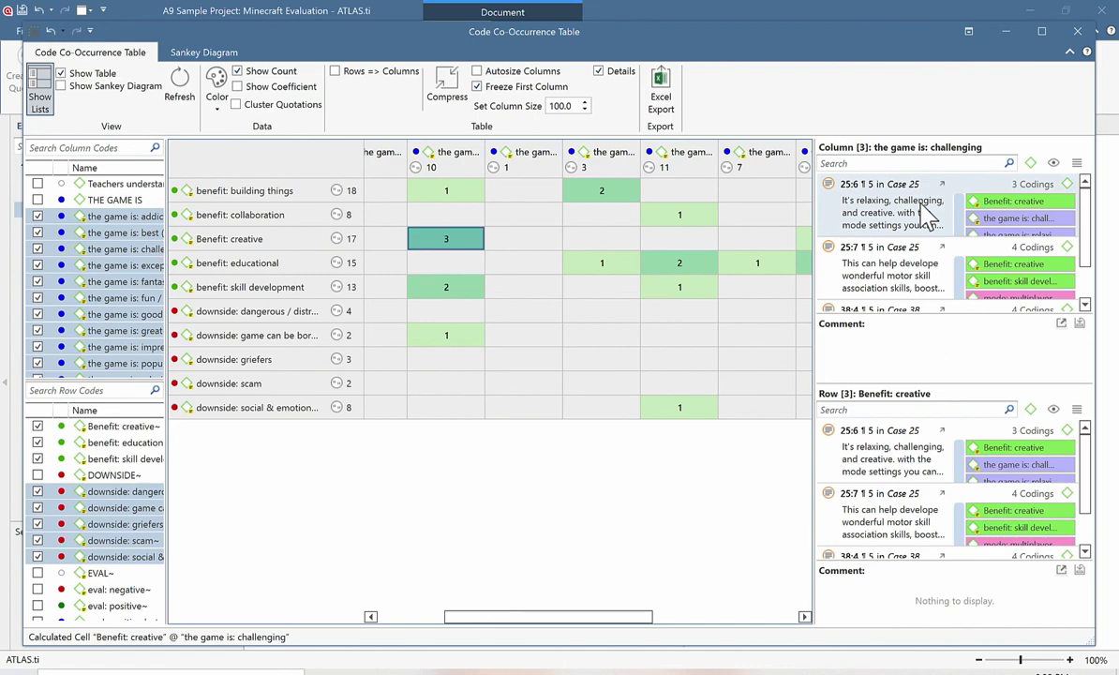
pyautogui.moveTo(585, 28); pyautogui.dragTo(645, 35)
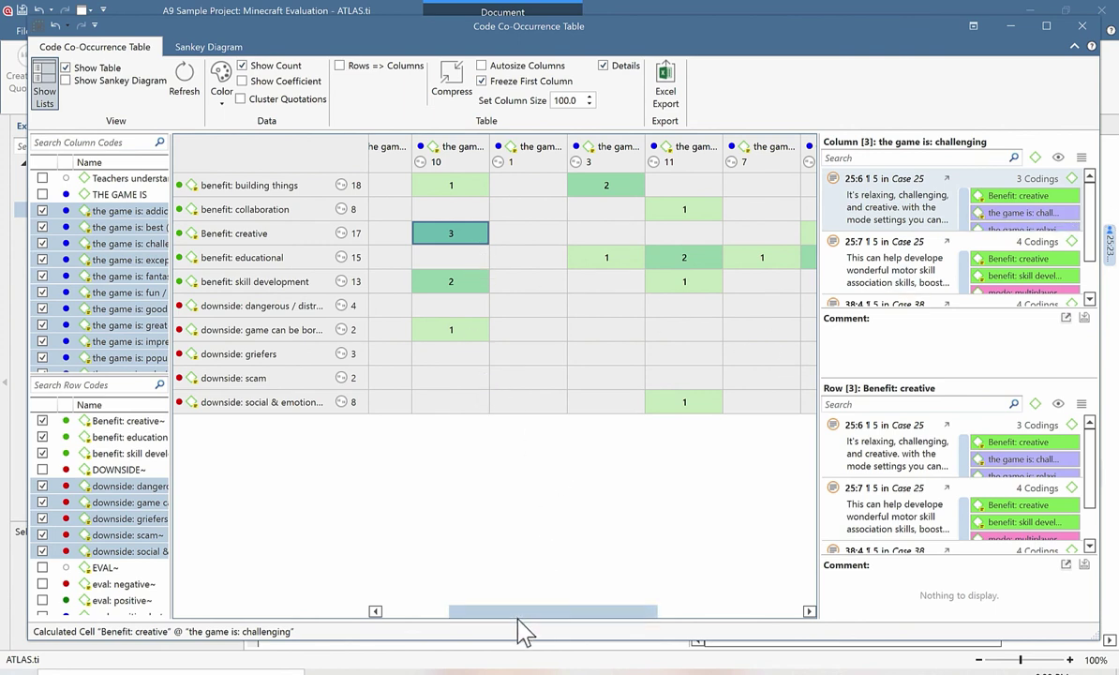
# Step: Replace the co-occurrence table view with the Sankey diagram, refresh it, and bring up the diagram's own settings
pyautogui.moveTo(518, 611); pyautogui.dragTo(407, 452)
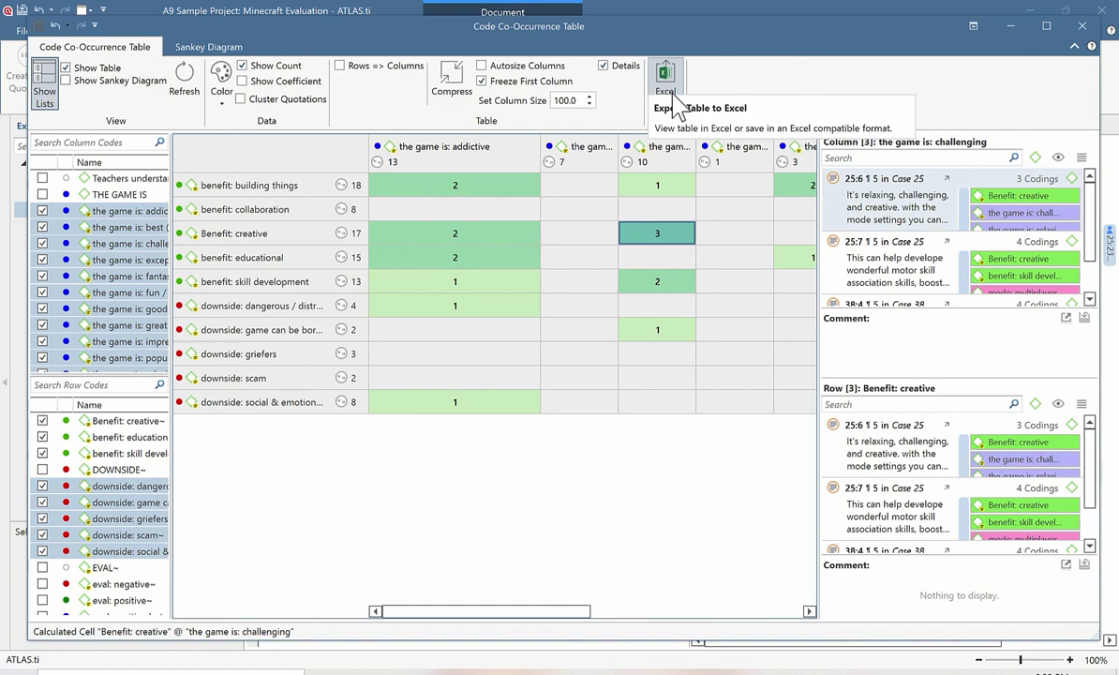
pyautogui.click(65, 67)
pyautogui.click(66, 80)
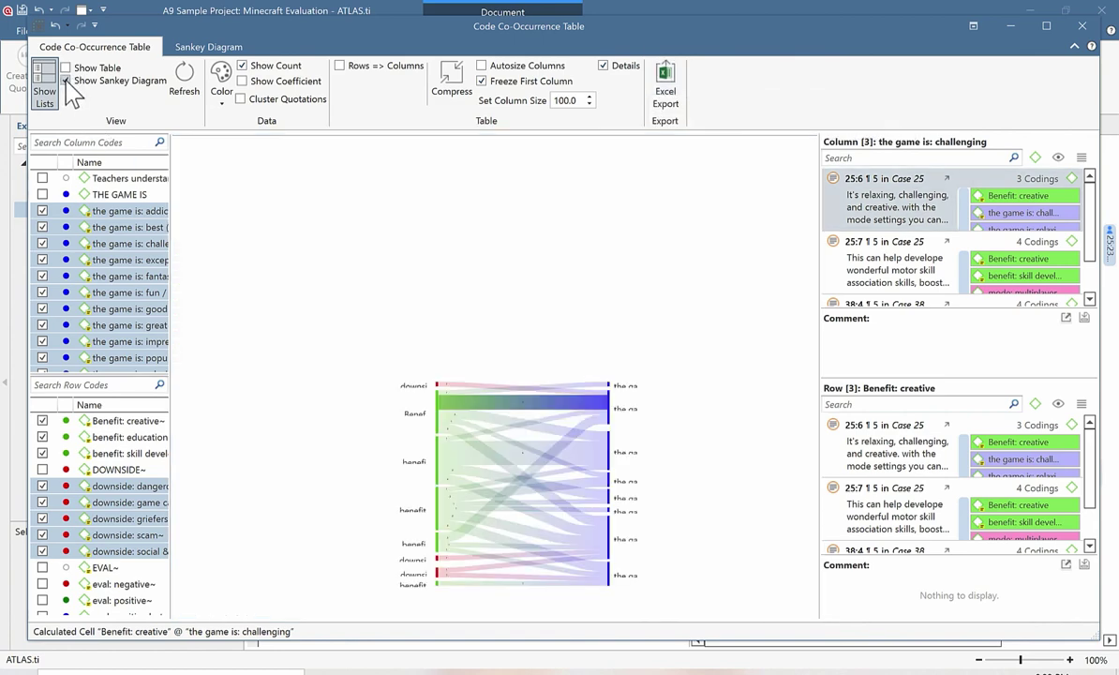
pyautogui.click(188, 93)
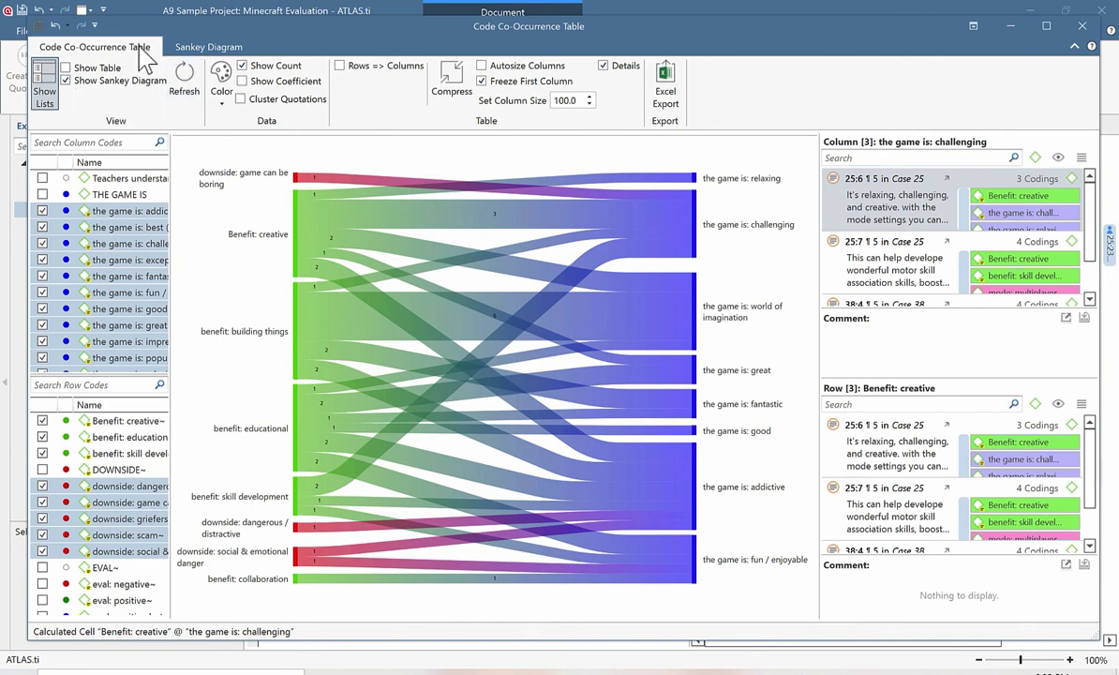
pyautogui.click(186, 52)
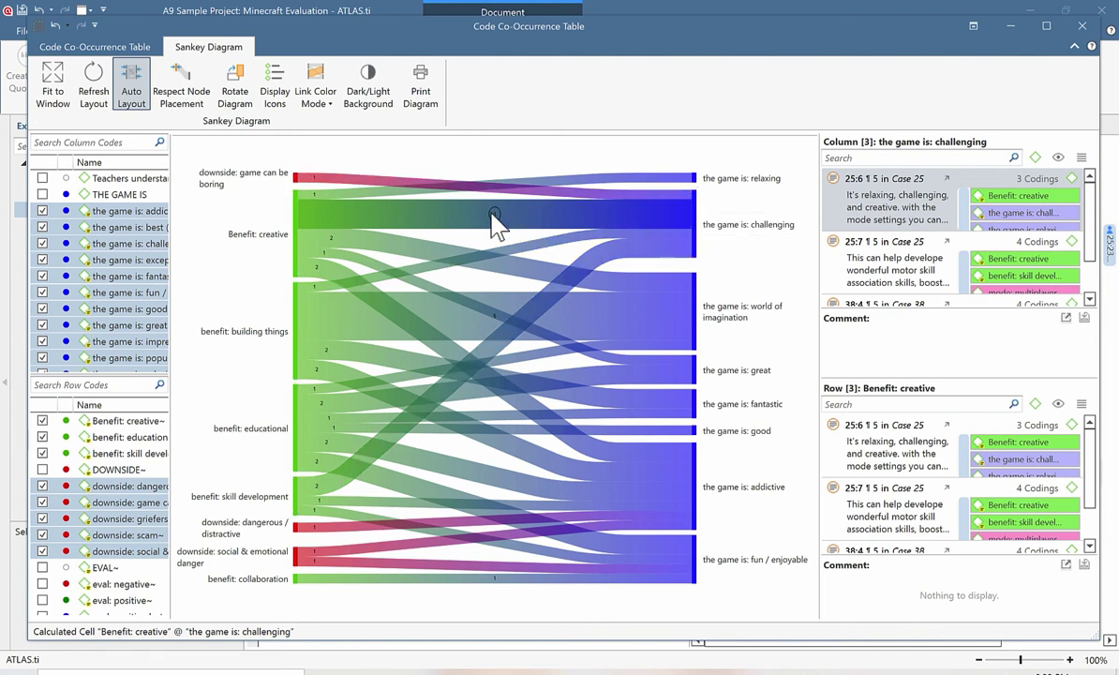
# Step: Examine the Sankey links of individual "the game is:" codes, and list the quotations linking building things with world of imagination
pyautogui.moveTo(319, 198)
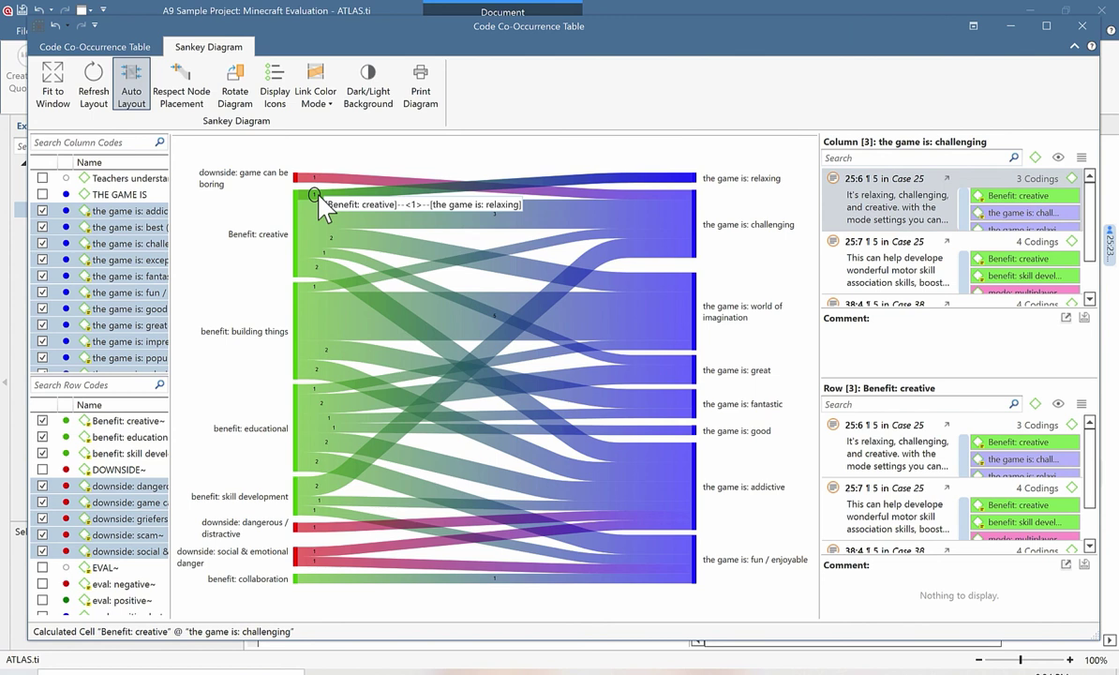
pyautogui.moveTo(447, 229)
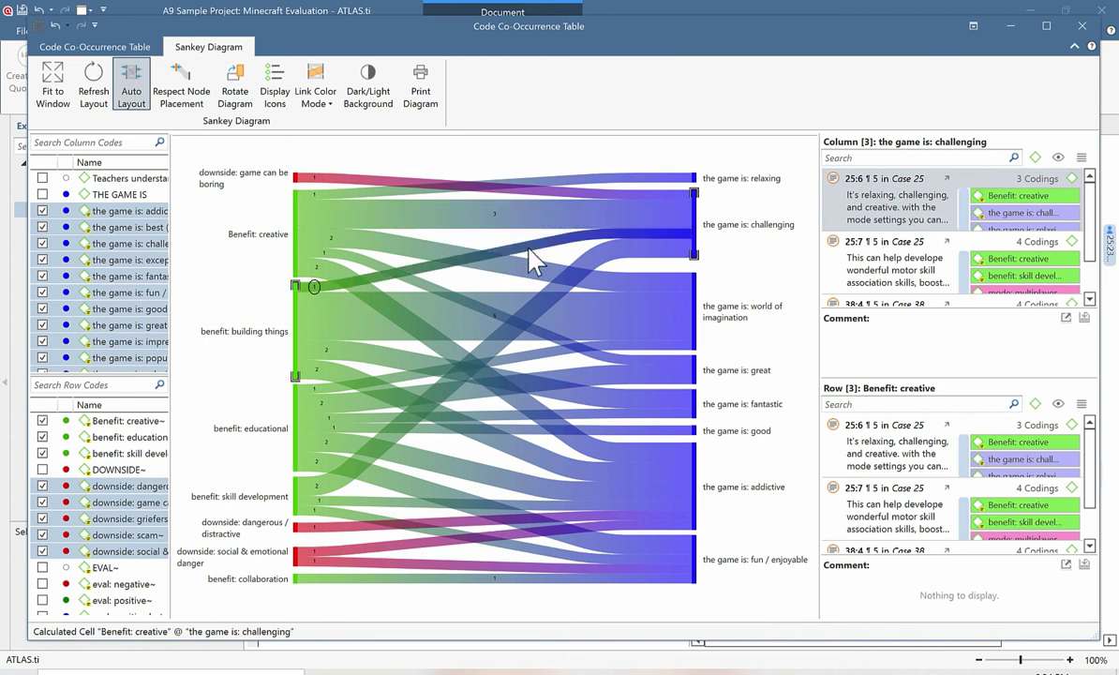
pyautogui.moveTo(597, 322)
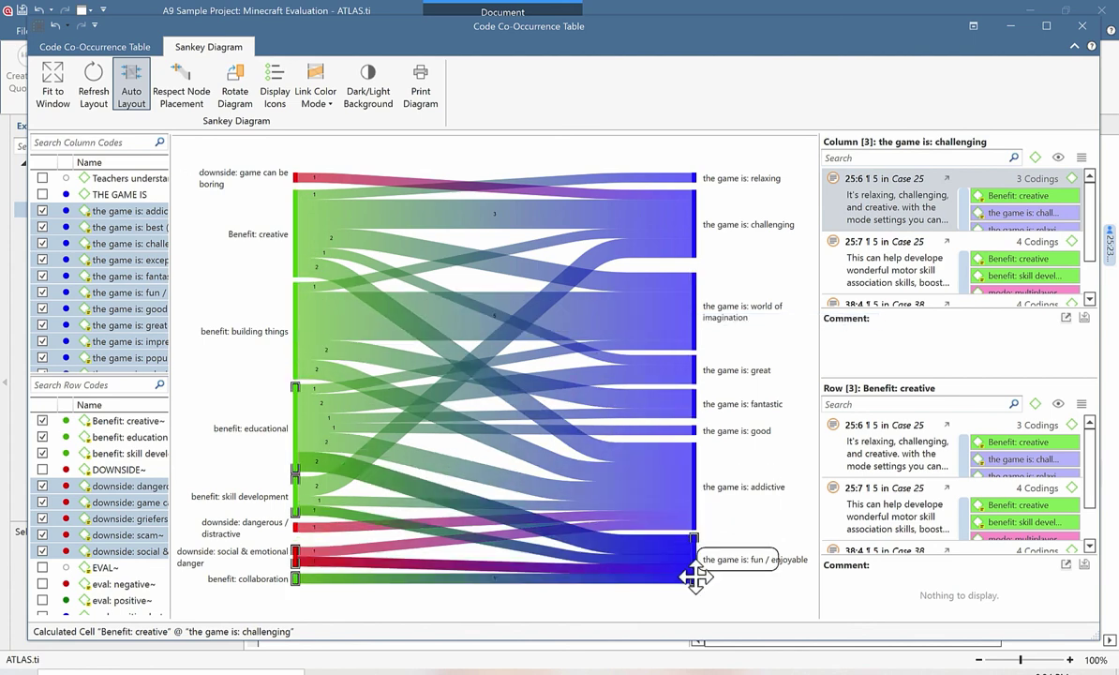
pyautogui.moveTo(693, 576)
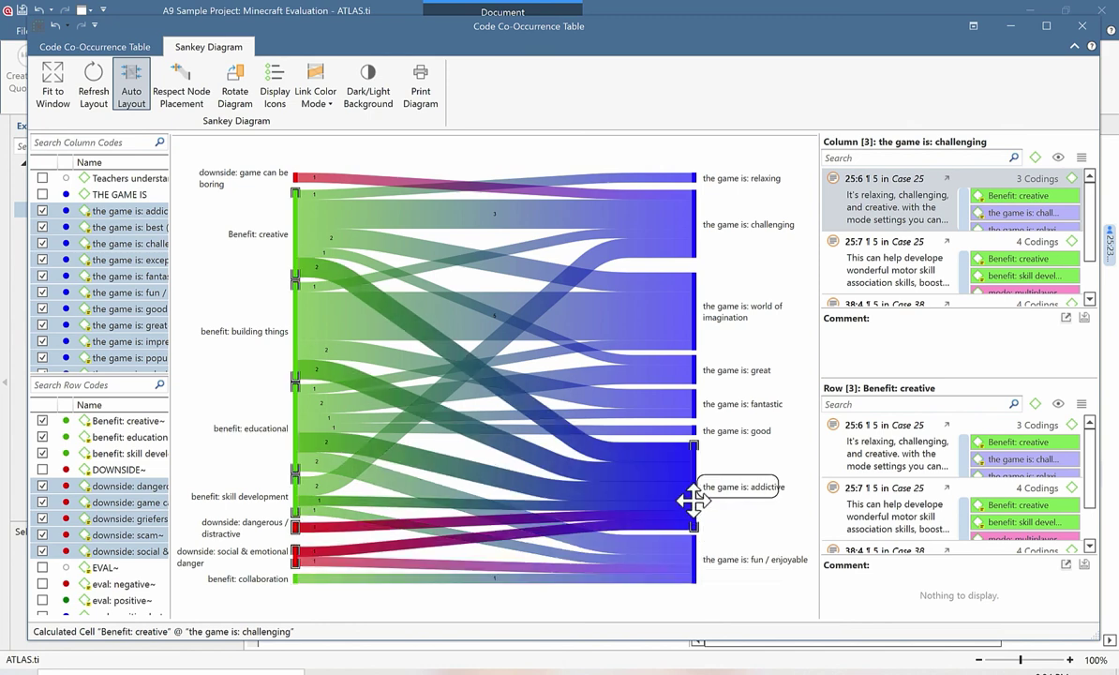
pyautogui.moveTo(691, 500)
pyautogui.moveTo(691, 324)
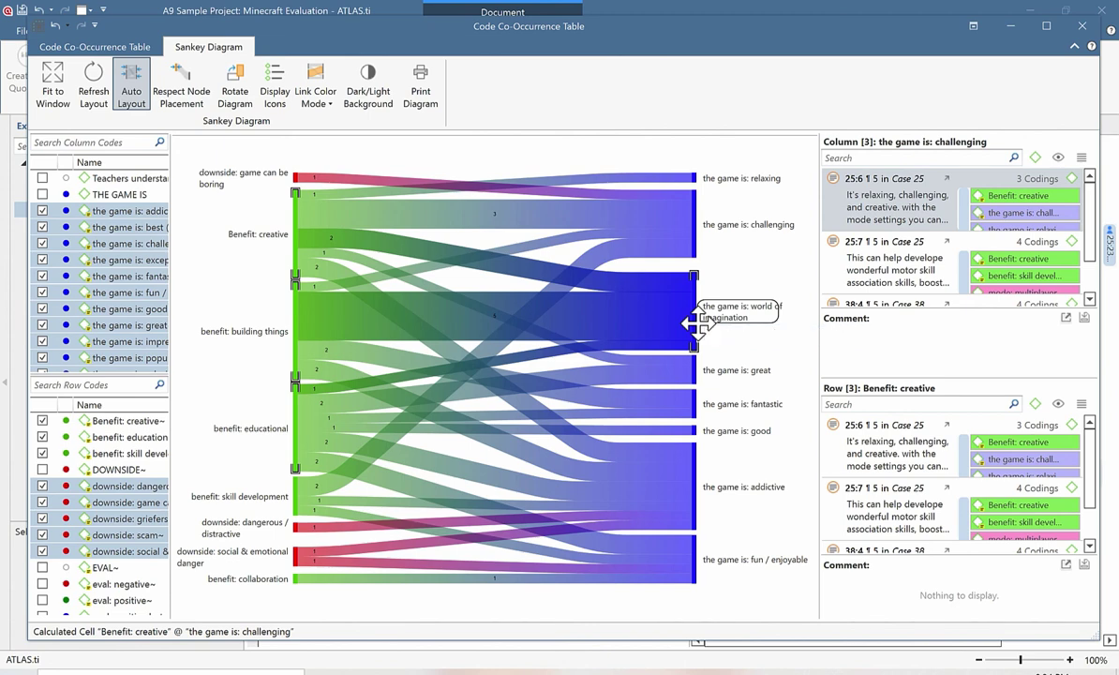
pyautogui.click(692, 324)
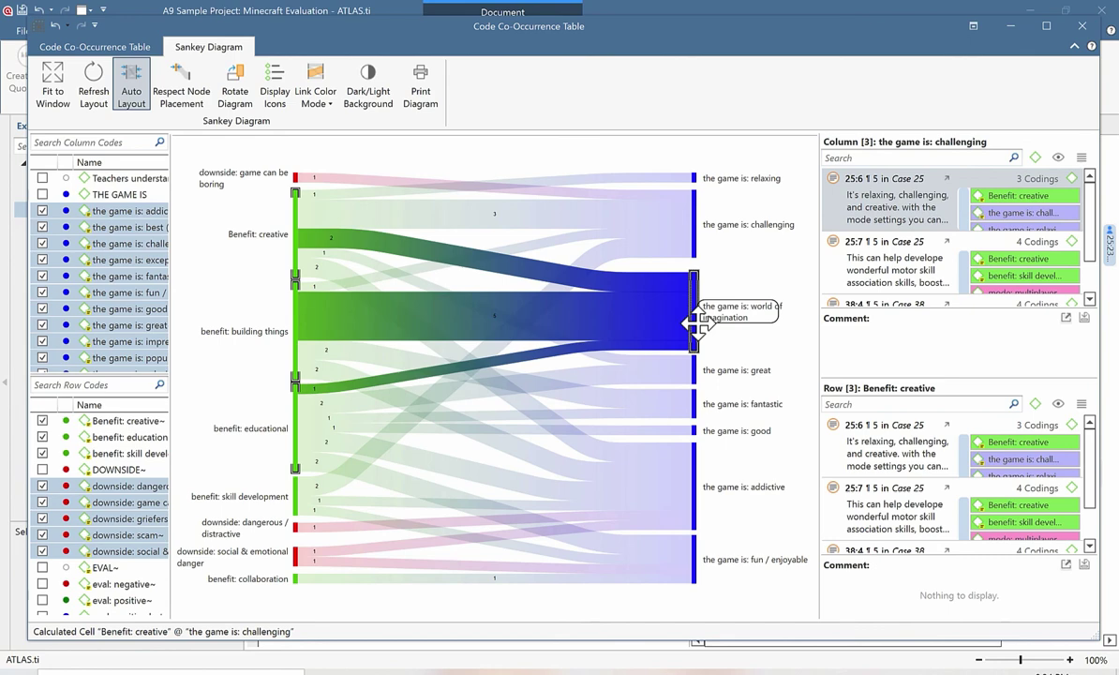
pyautogui.click(699, 230)
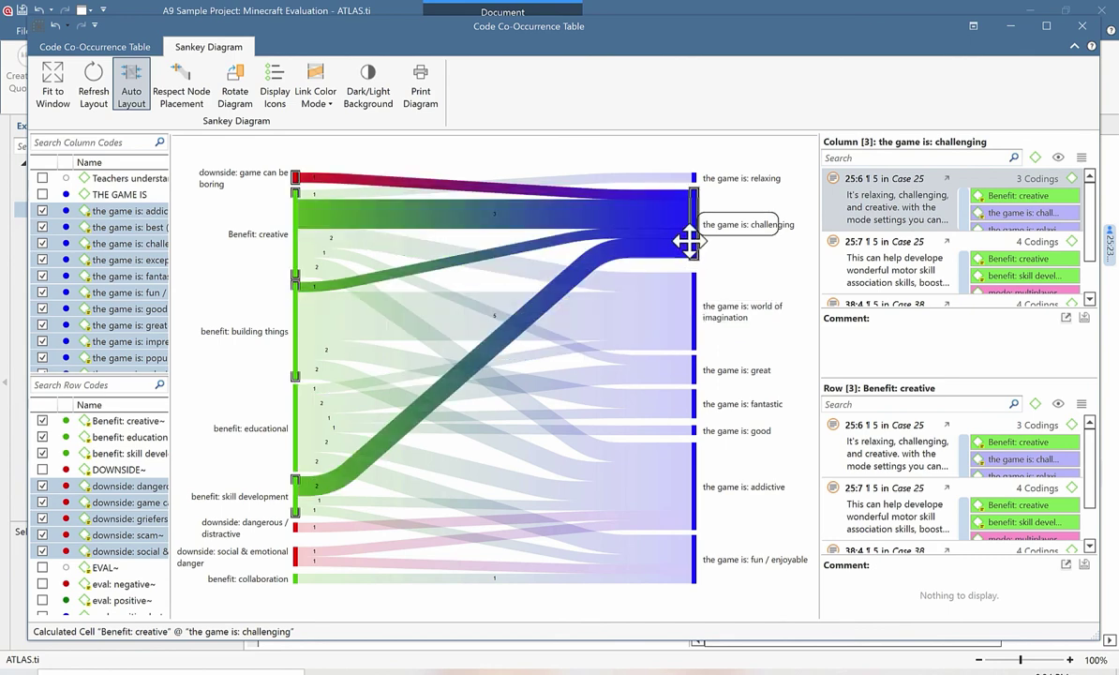
pyautogui.click(678, 313)
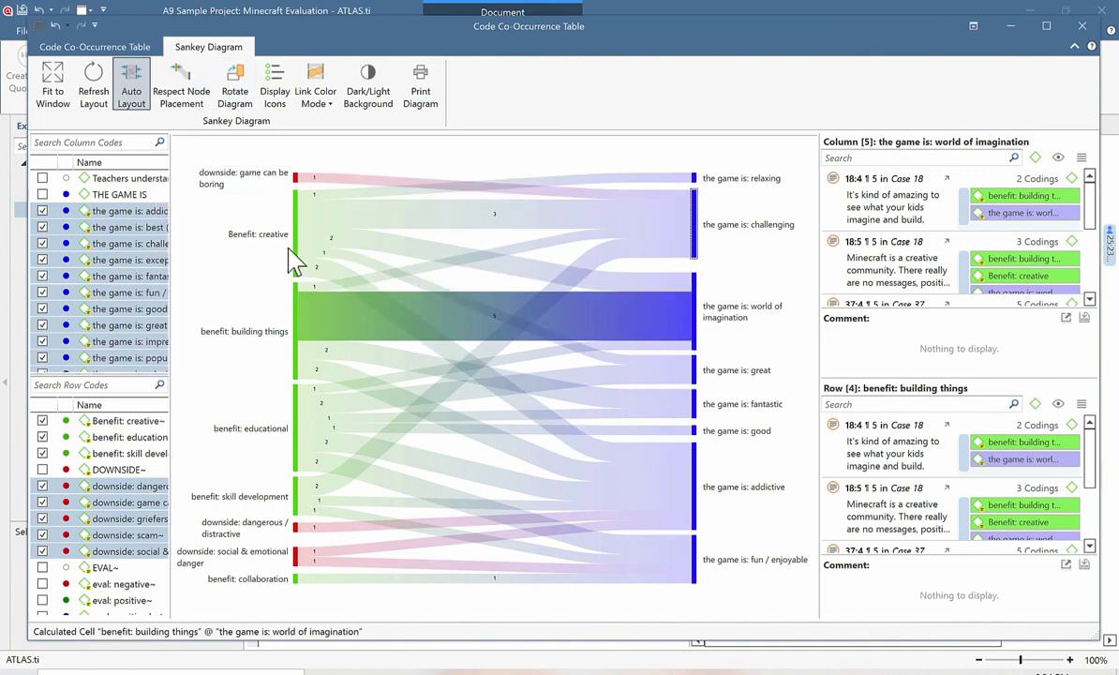
pyautogui.moveTo(295, 263); pyautogui.dragTo(283, 391)
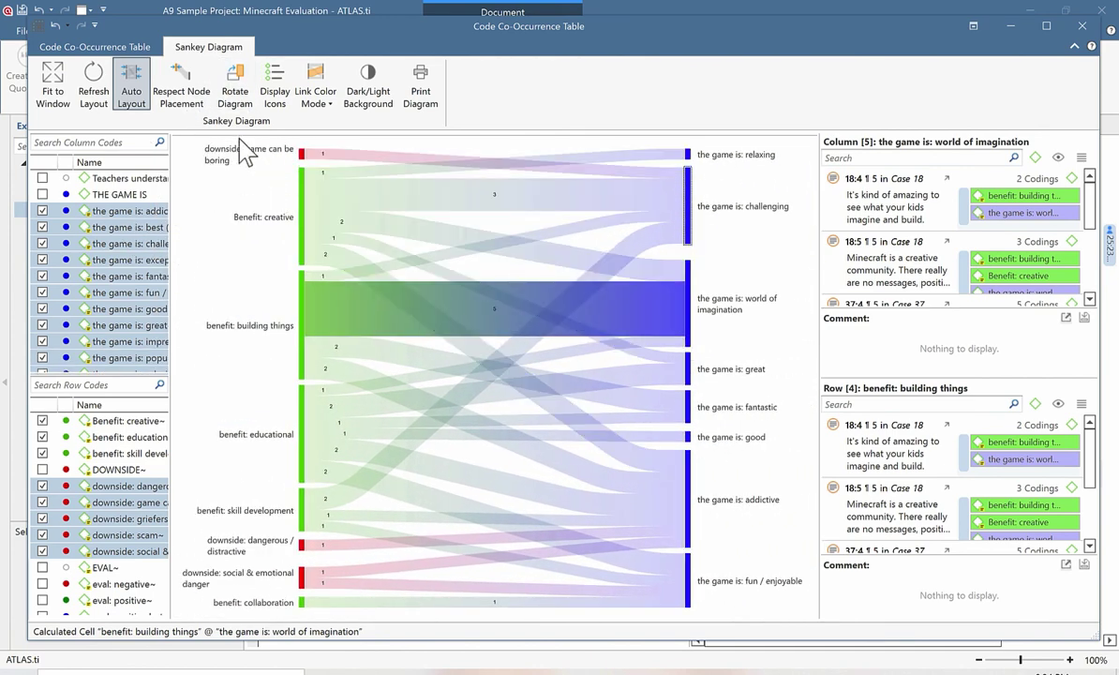
# Step: Rotate the Sankey diagram, try target node color for its links, and return the links to gradient color
pyautogui.click(239, 98)
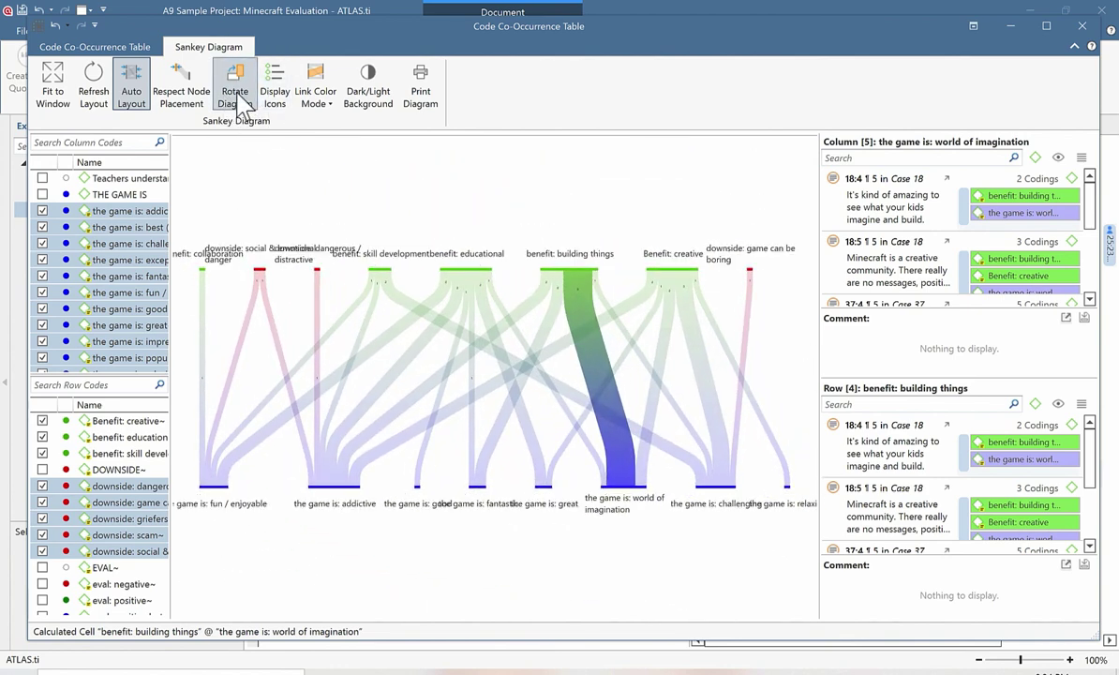
pyautogui.click(315, 101)
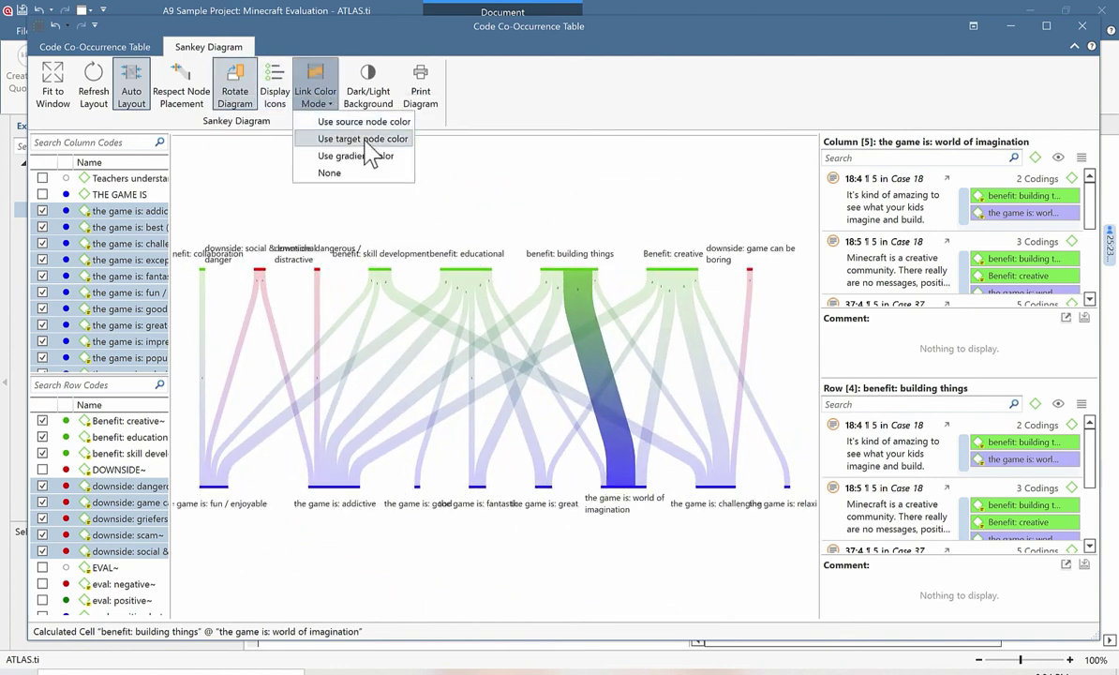
pyautogui.click(368, 140)
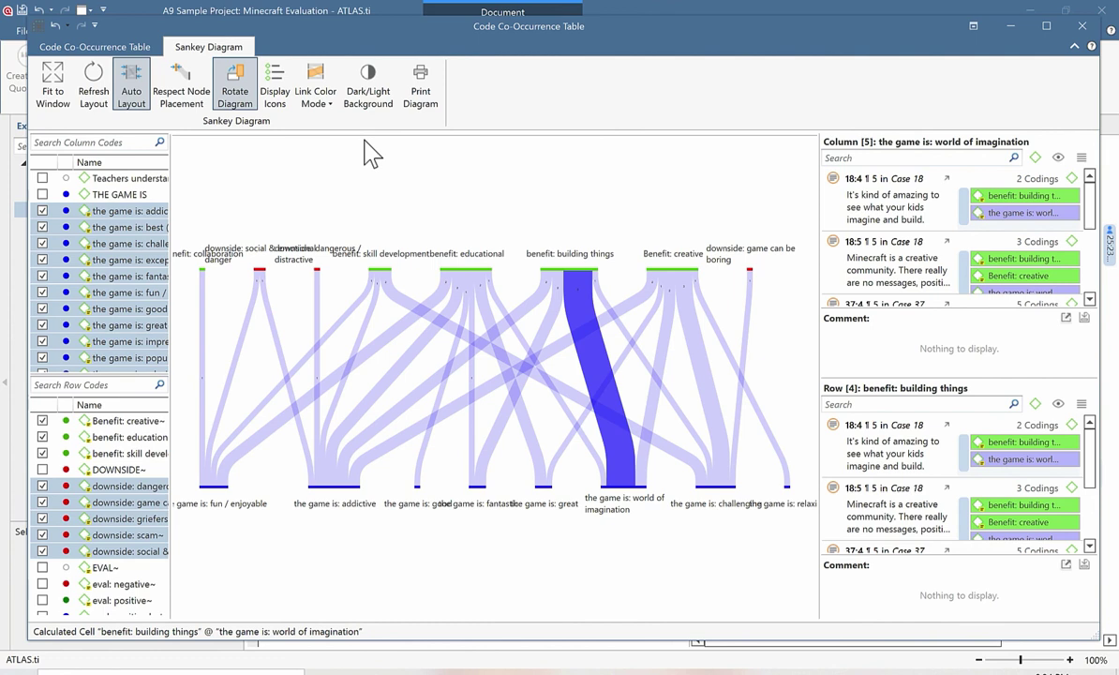
pyautogui.click(316, 99)
pyautogui.click(330, 153)
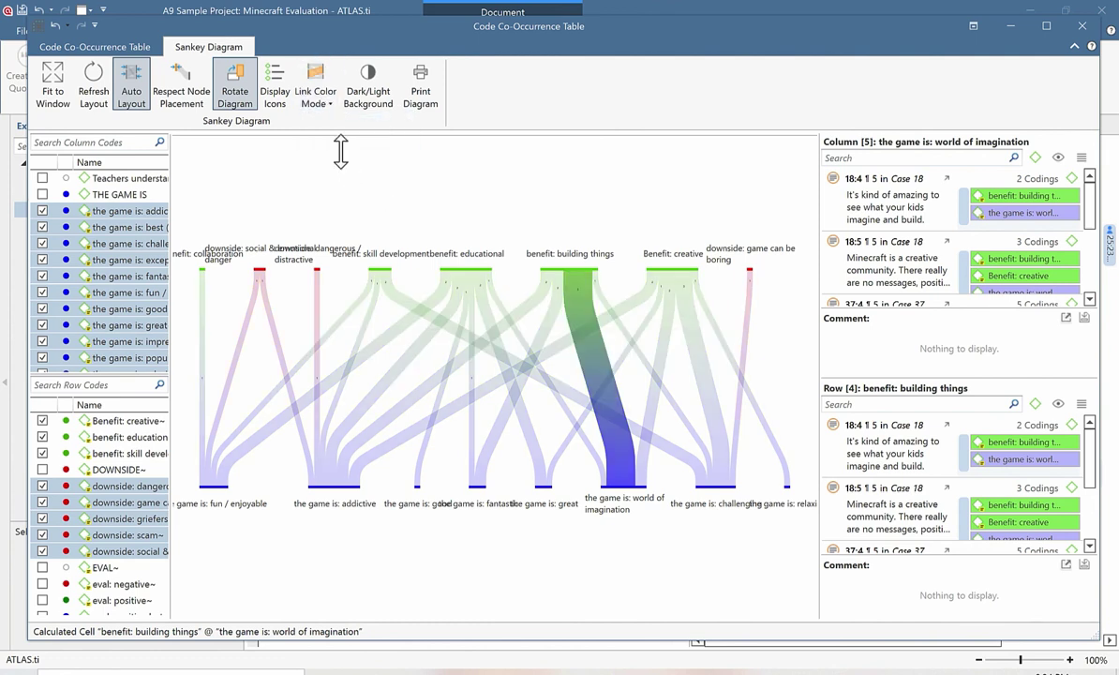
# Step: Try the dark background on the Sankey diagram, restore the light one, and rotate the diagram back to its original orientation
pyautogui.click(367, 94)
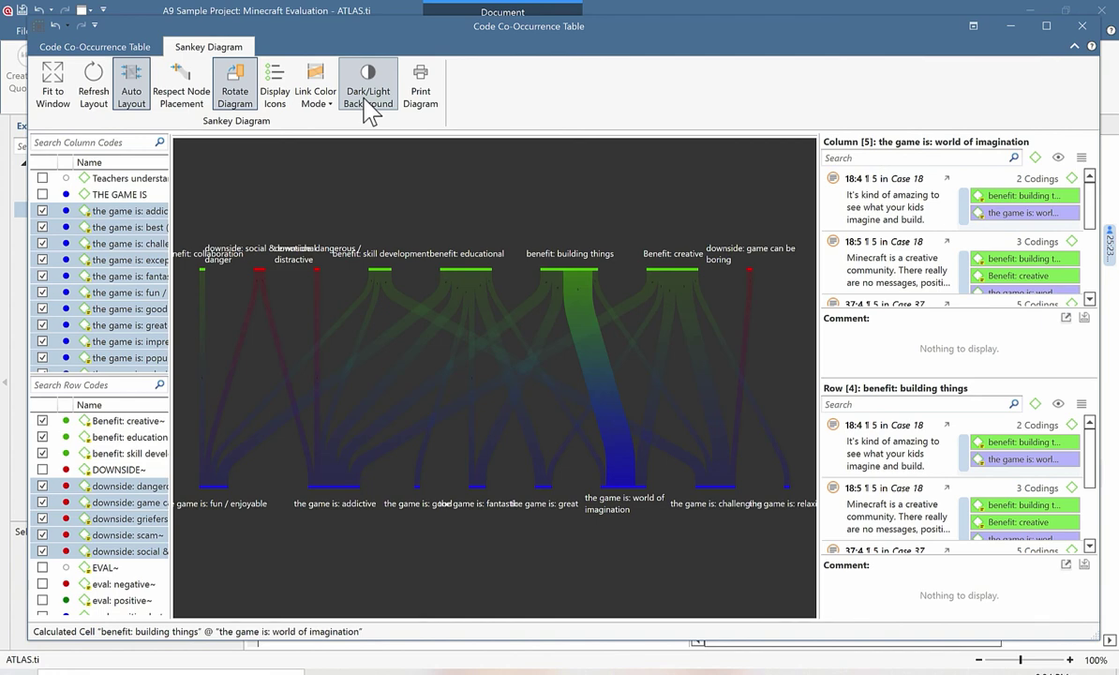
pyautogui.click(371, 106)
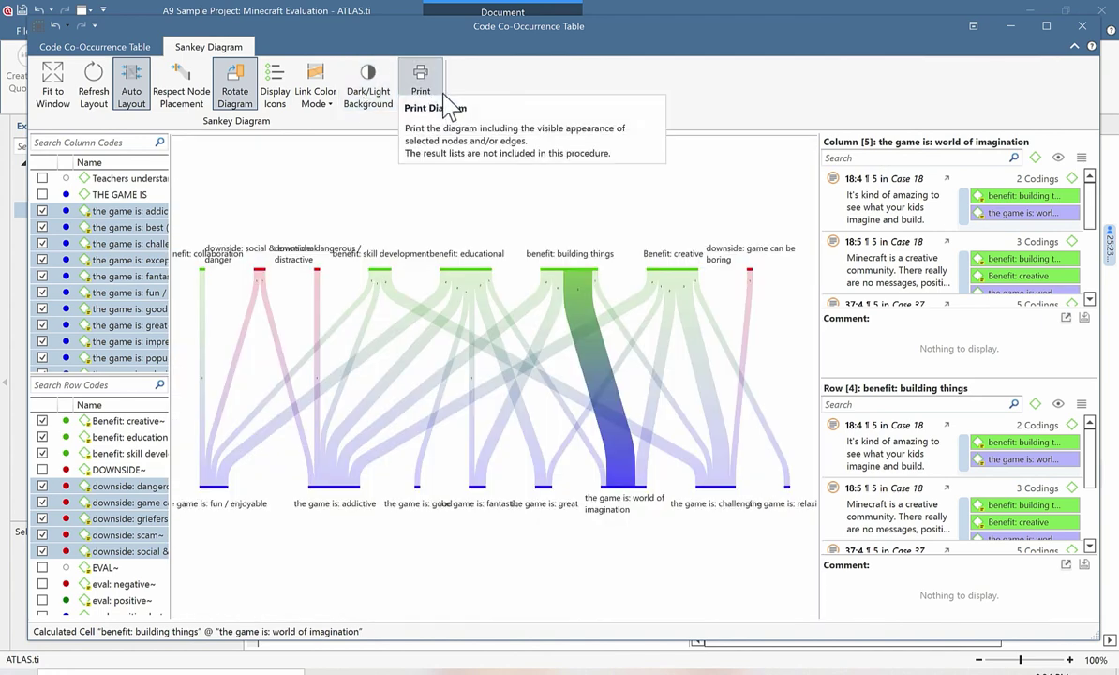
pyautogui.click(235, 94)
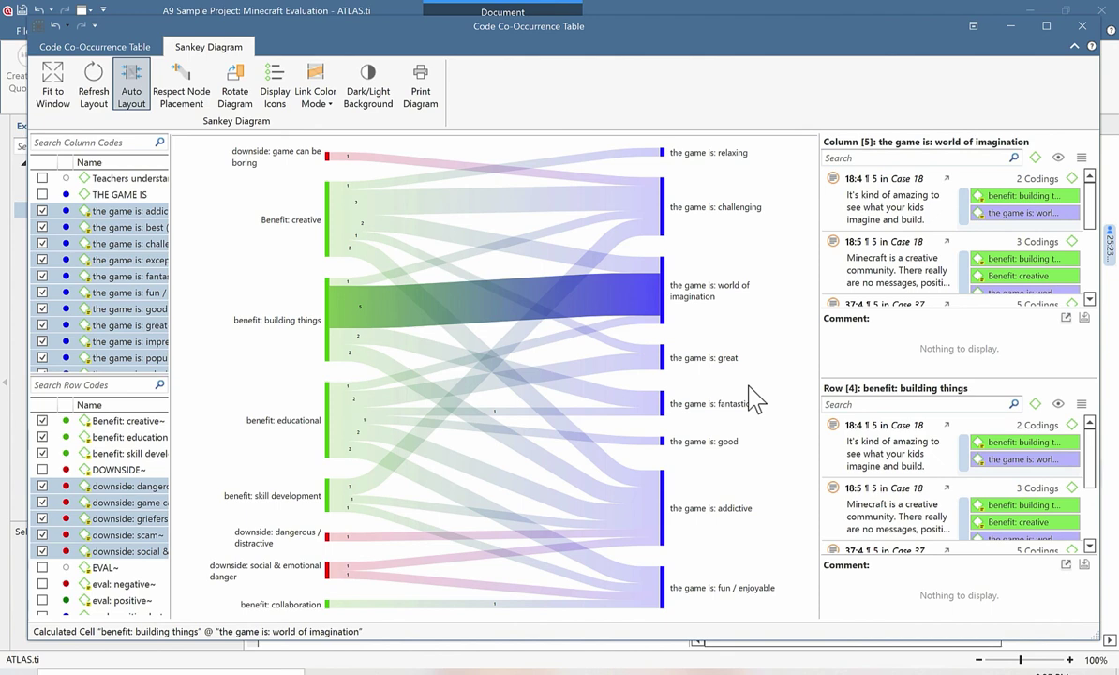
# Step: Minimize the Code Co-Occurrence Table window and close the Case 25 document
pyautogui.click(1010, 27)
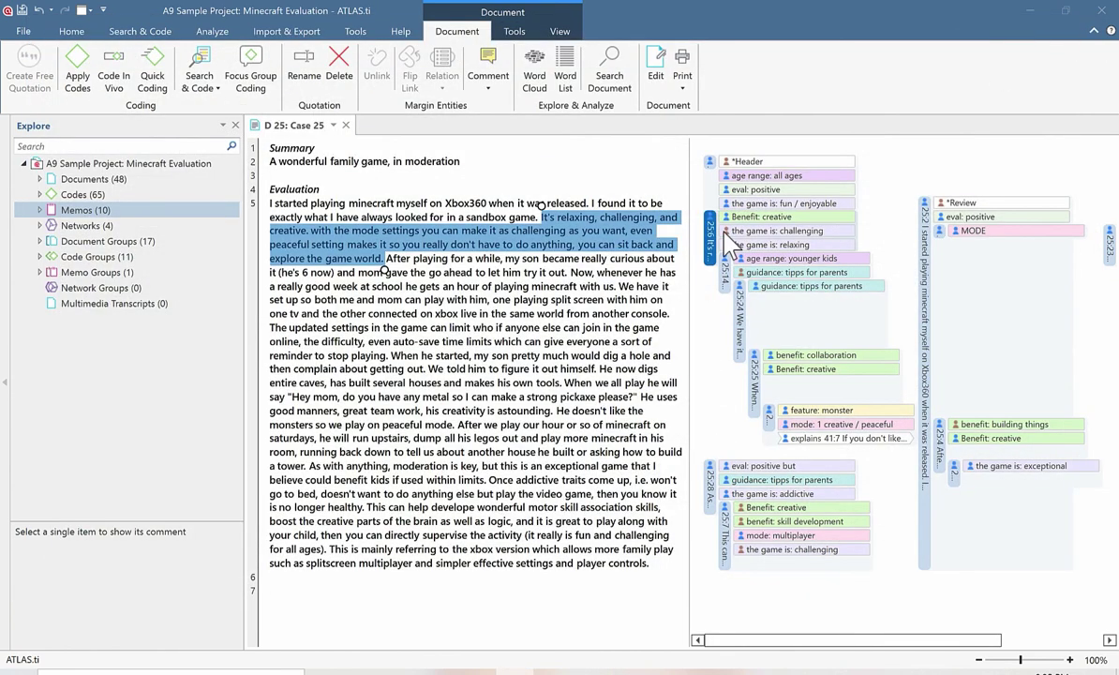
pyautogui.click(346, 126)
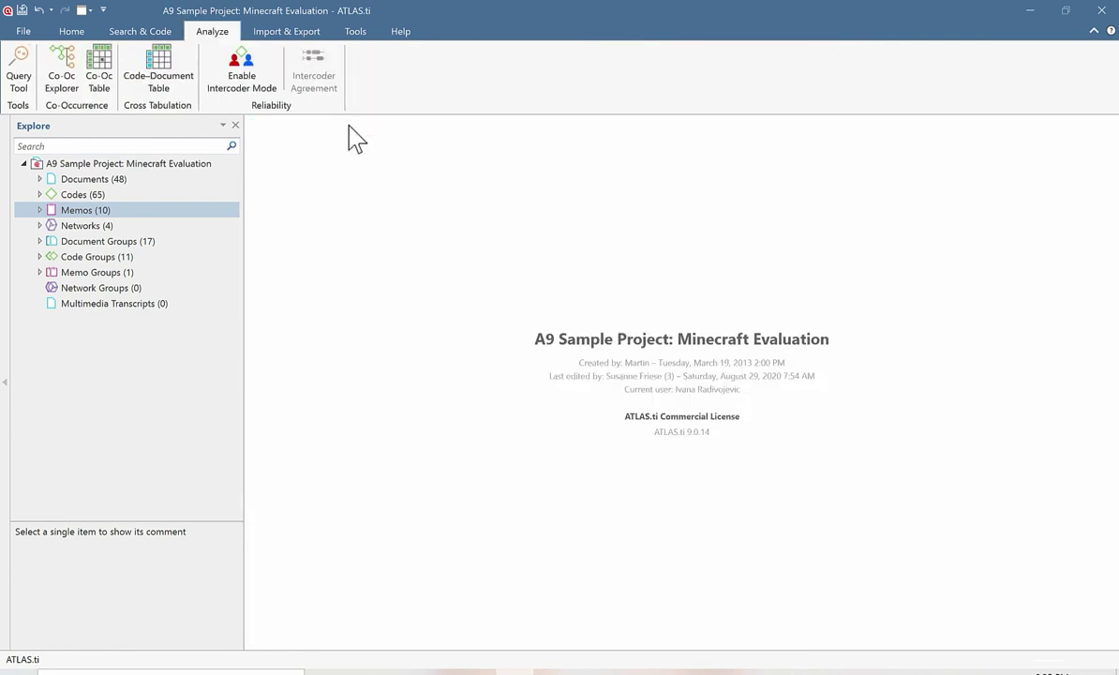
# Step: Start a Code–Document Table with the five benefit codes, from building things to skill development, as rows
pyautogui.click(185, 84)
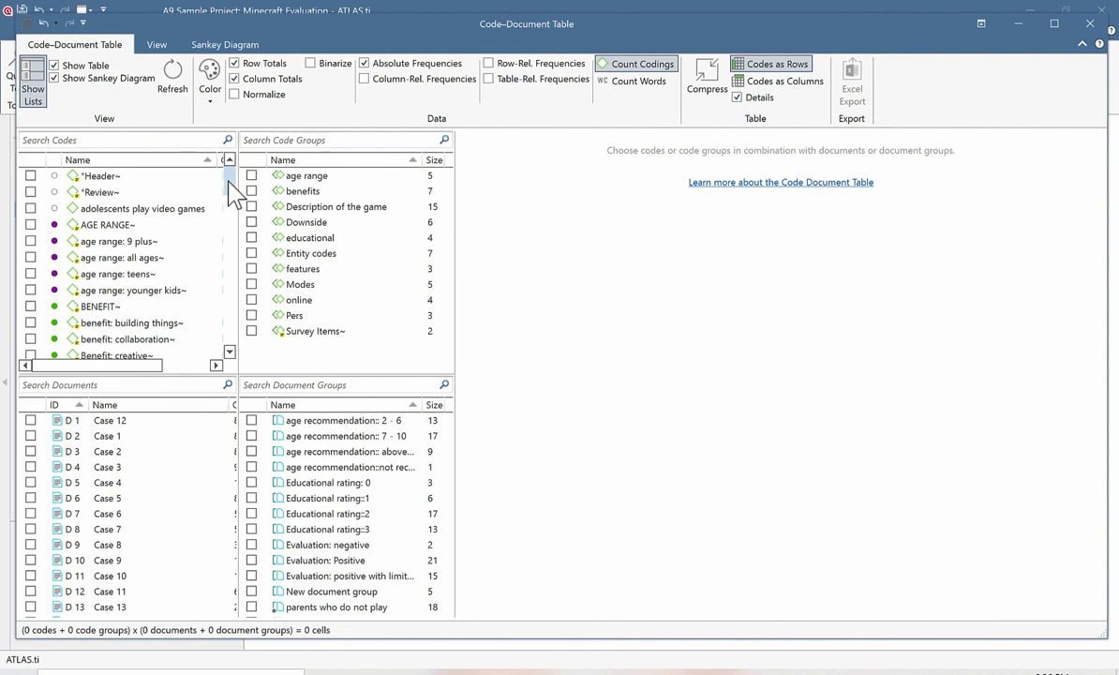
pyautogui.scroll(-2, 230, 196)
pyautogui.click(157, 242)
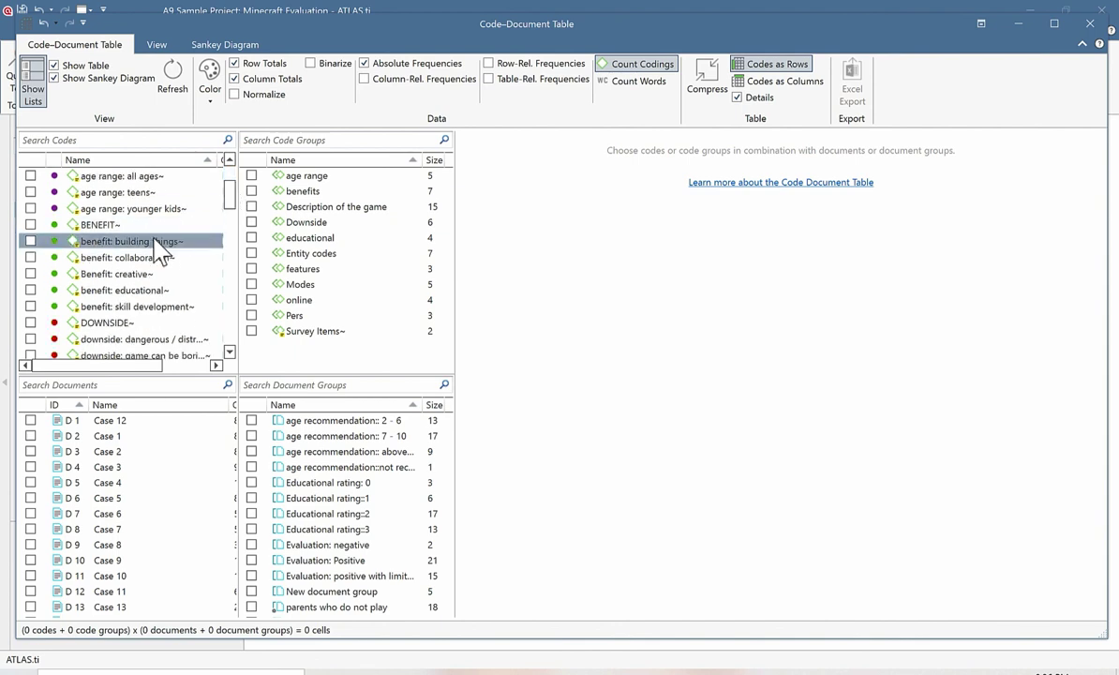
pyautogui.keyDown('shift'); pyautogui.click(150, 308); pyautogui.keyUp('shift')
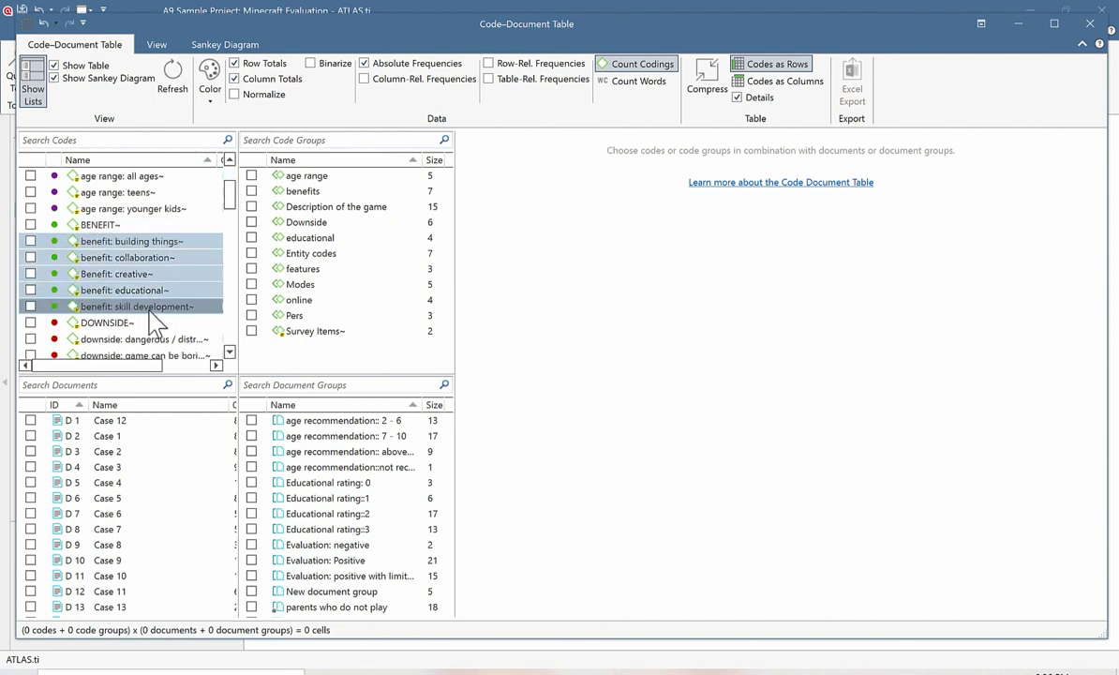
pyautogui.press('space')
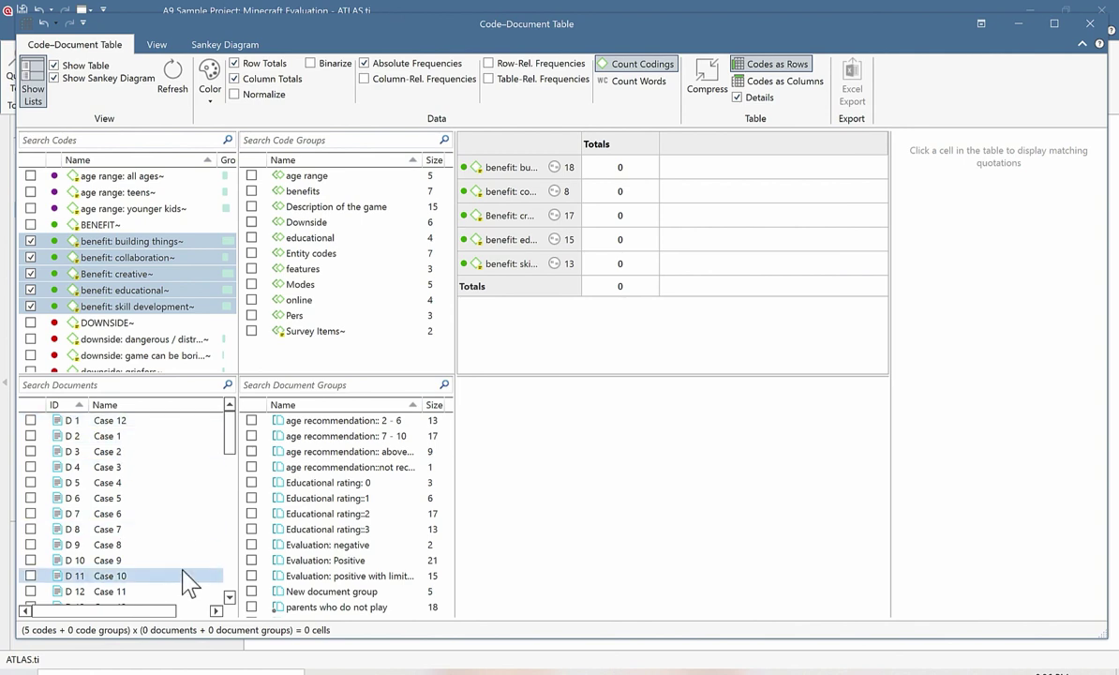
# Step: Add the document groups "parents who do not play" and "parents who play" as columns, and narrow the selection lists to enlarge the table
pyautogui.scroll(-2, 447, 515)
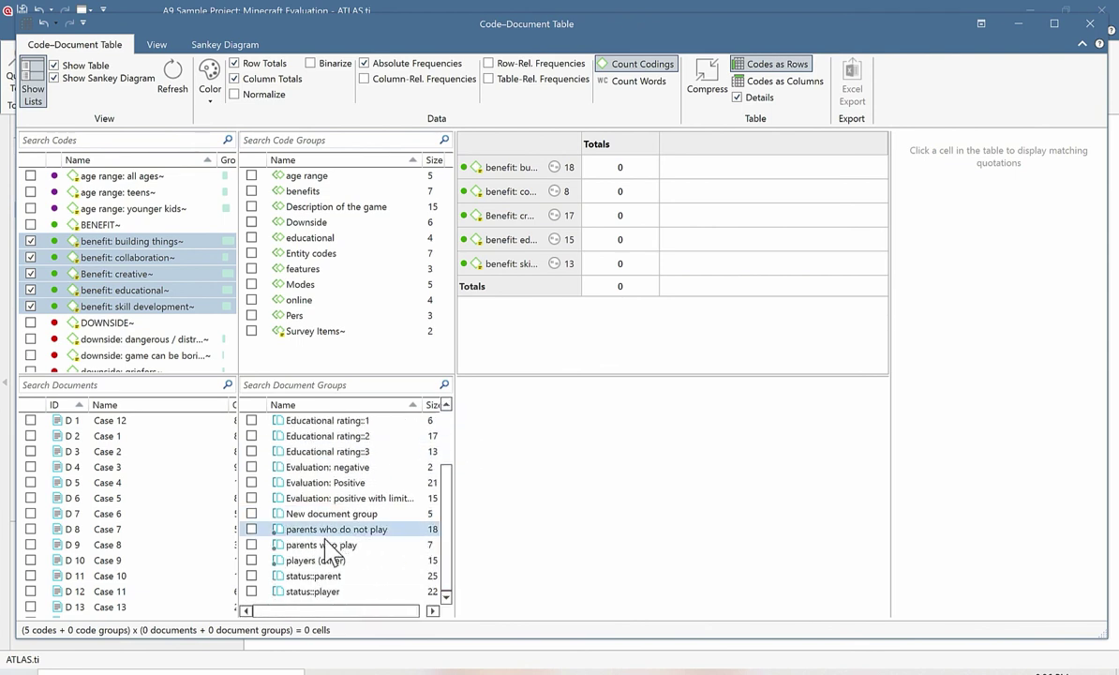
pyautogui.click(251, 528)
pyautogui.click(251, 544)
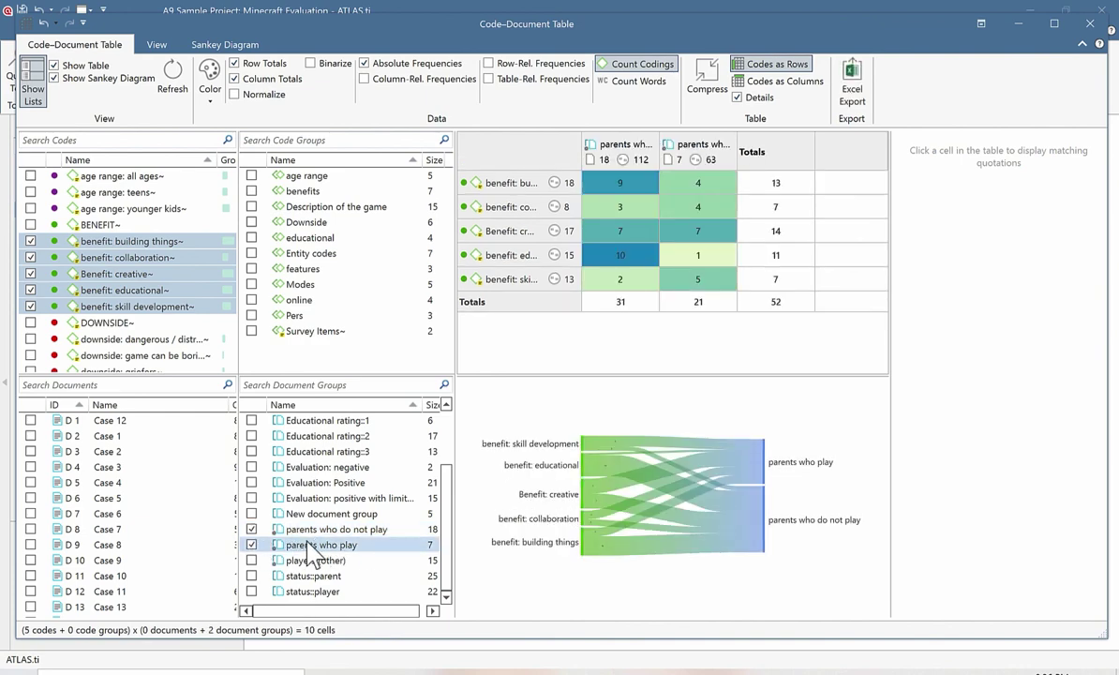
pyautogui.moveTo(451, 370); pyautogui.dragTo(202, 389)
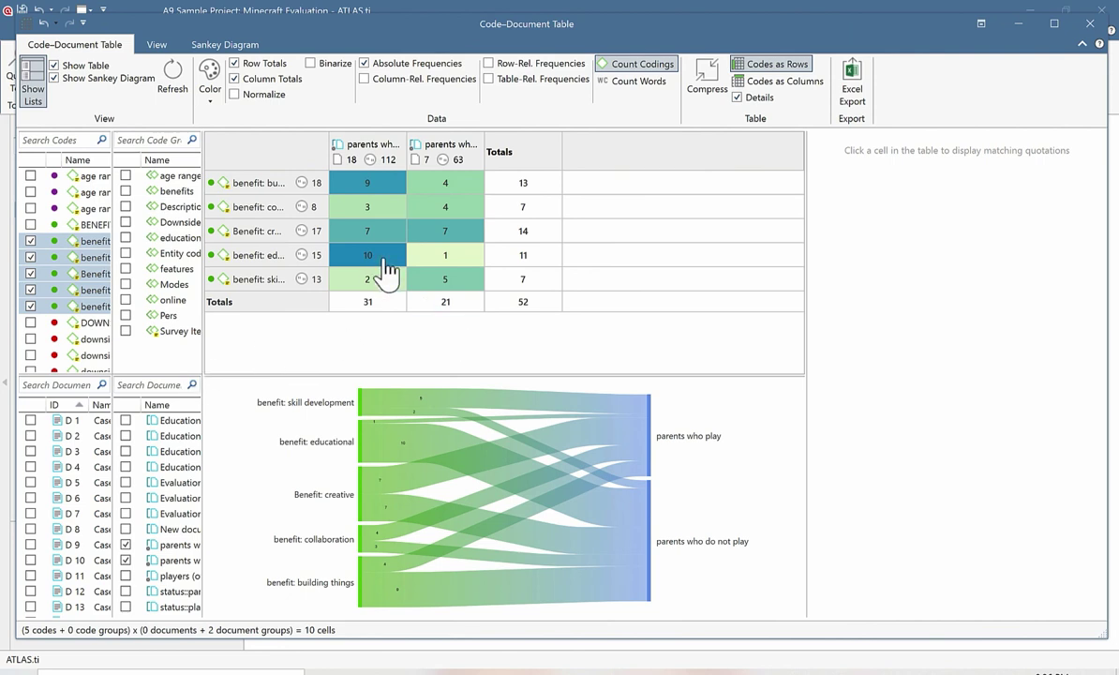
# Step: Widen the code name column and both document group columns to show their full names
pyautogui.moveTo(325, 143); pyautogui.dragTo(392, 145)
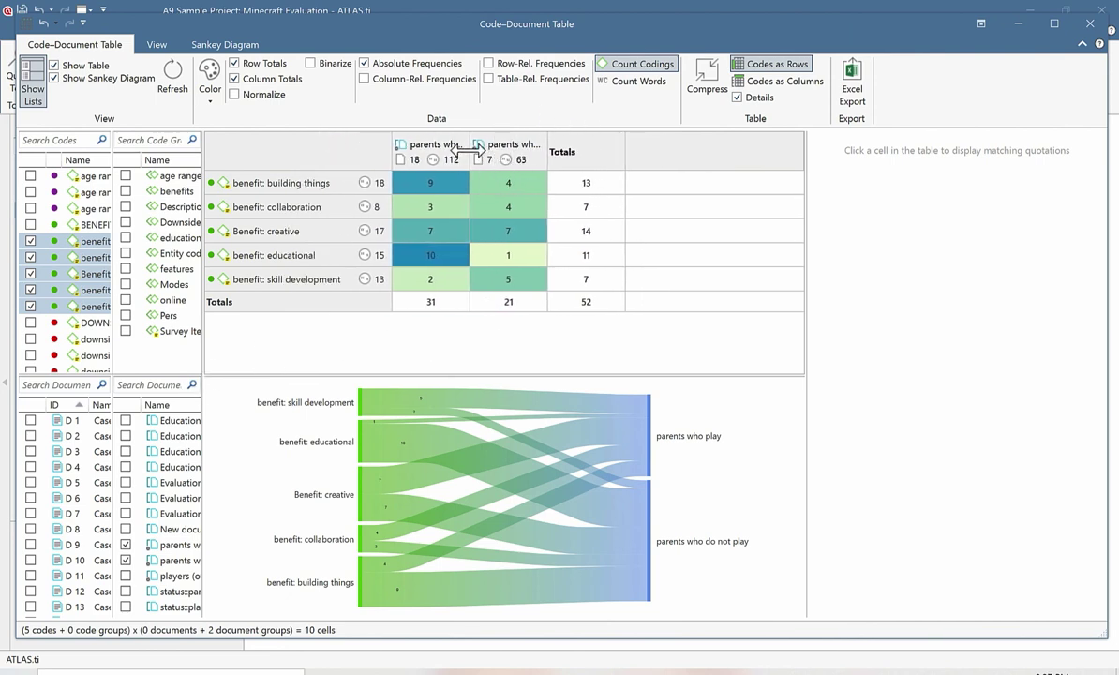
pyautogui.moveTo(469, 148); pyautogui.dragTo(518, 150)
pyautogui.moveTo(596, 148); pyautogui.dragTo(653, 150)
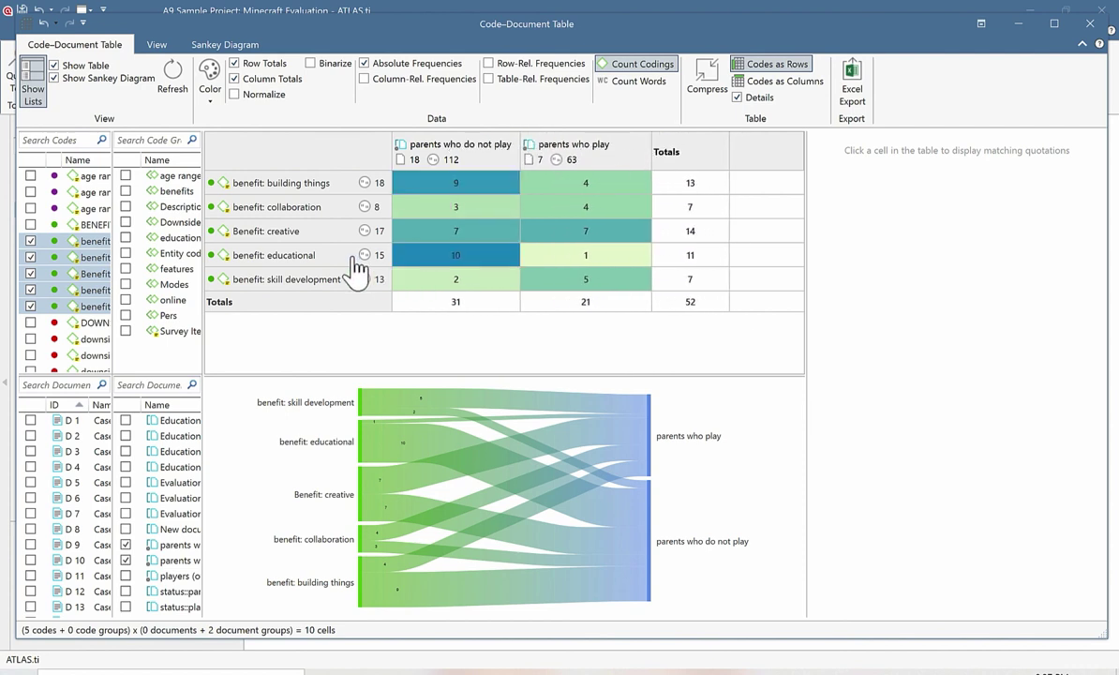
# Step: Examine the cell frequencies and the quotations behind building things and creative for parents who do not play, and collaboration for parents who play
pyautogui.moveTo(409, 265)
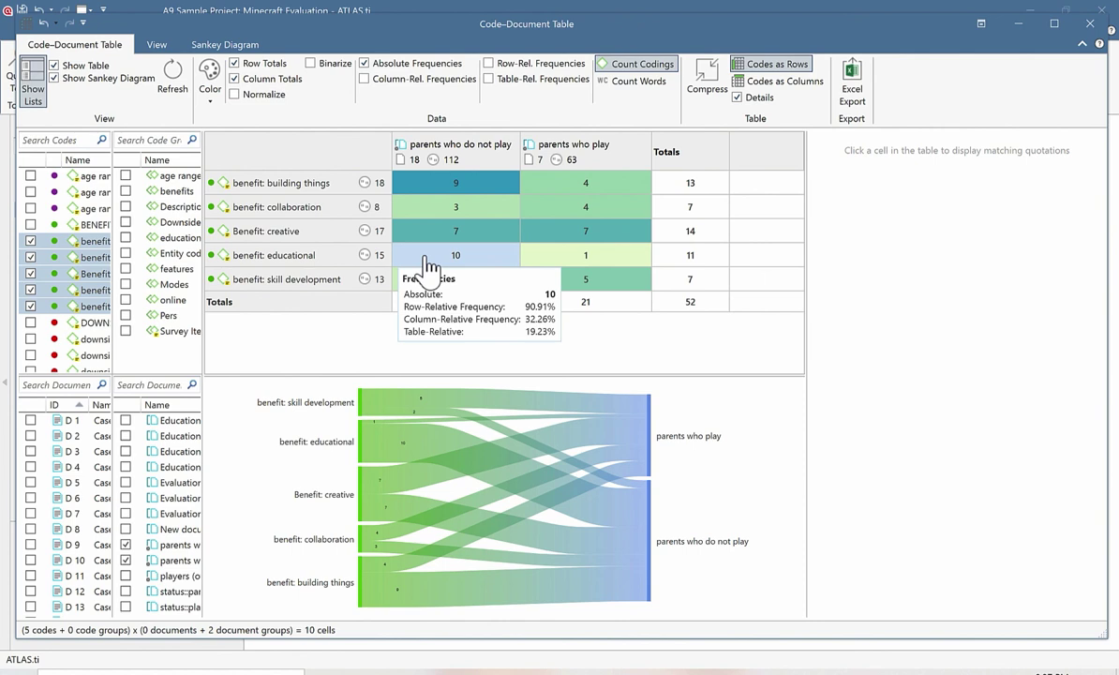
pyautogui.moveTo(481, 191)
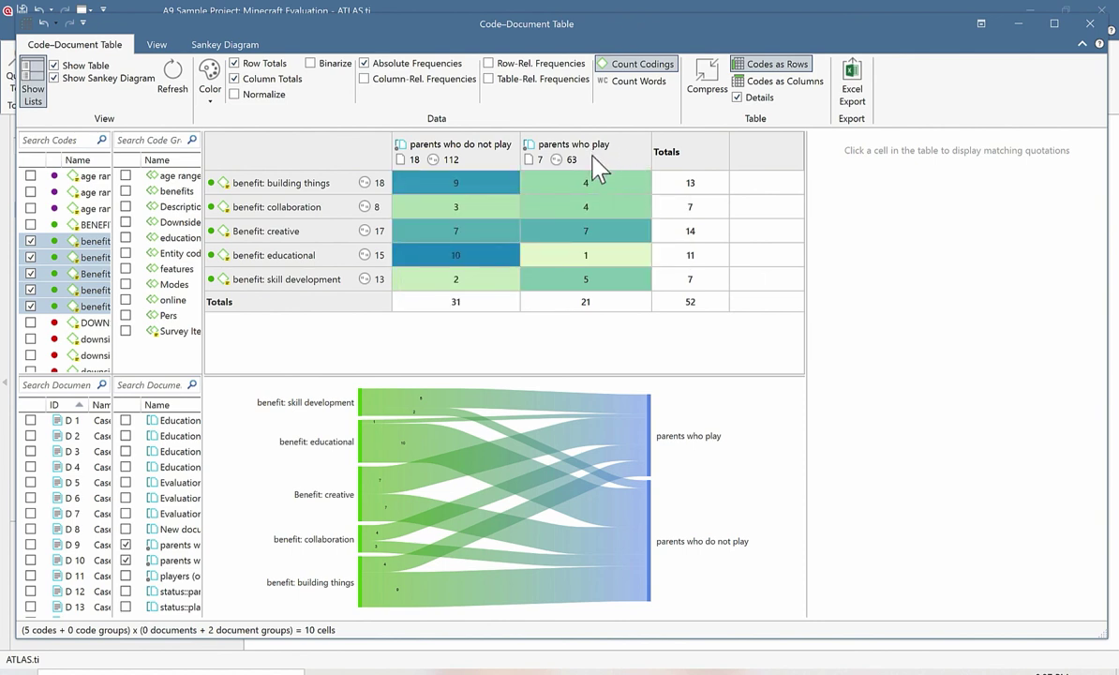
pyautogui.moveTo(600, 240)
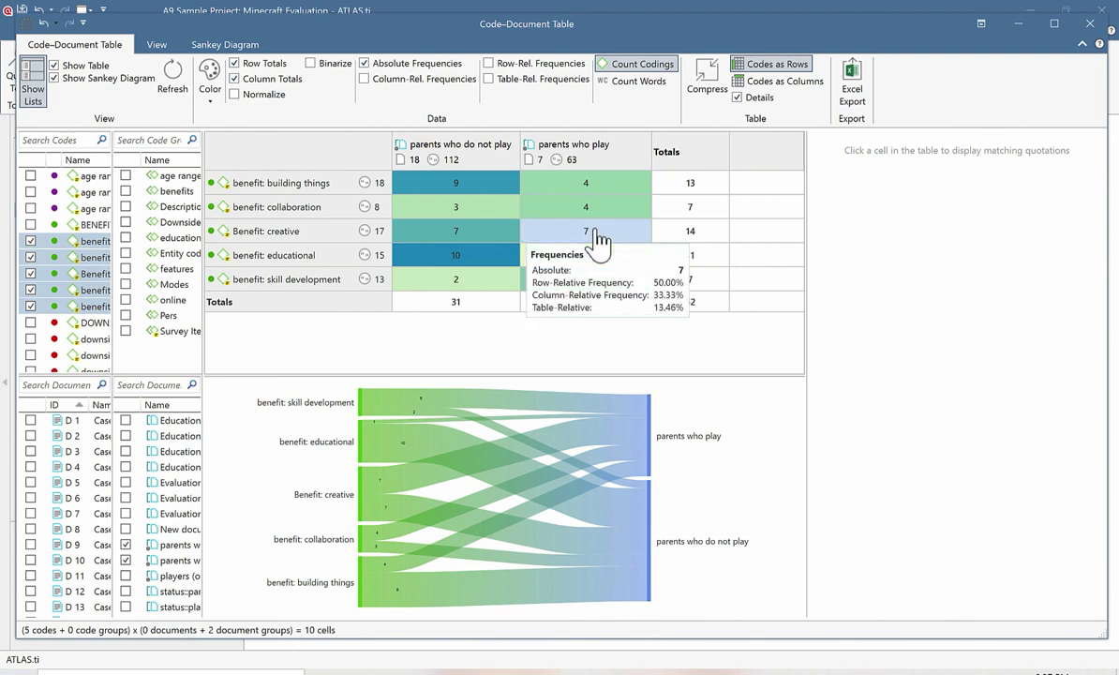
pyautogui.moveTo(611, 287)
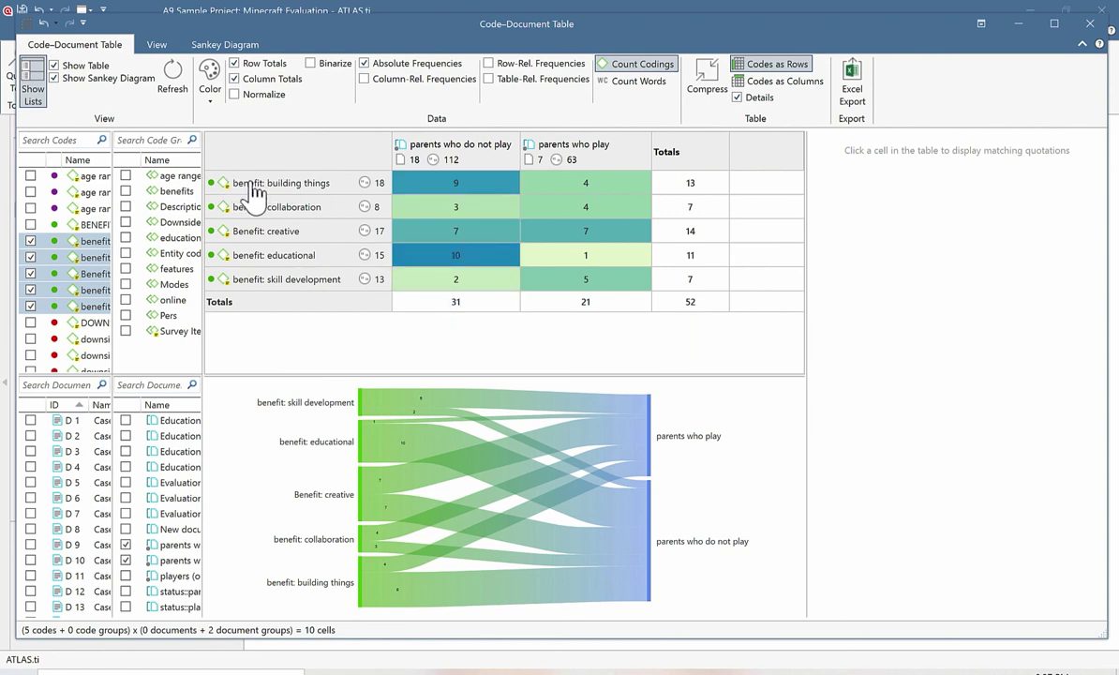
pyautogui.click(445, 185)
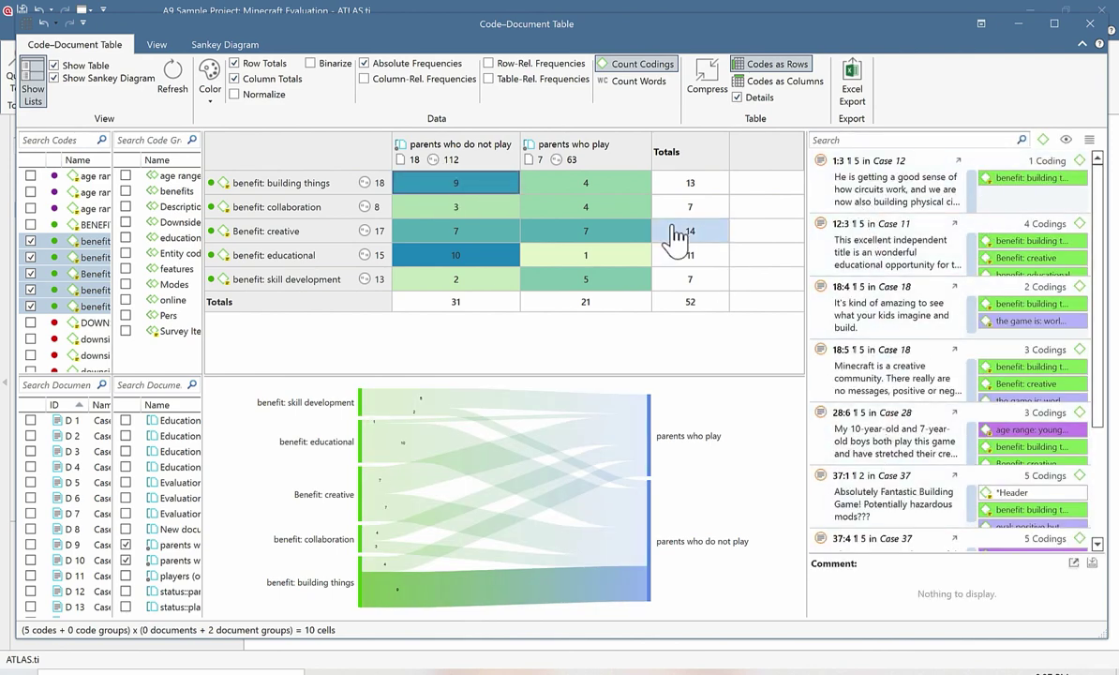
pyautogui.click(606, 215)
pyautogui.click(490, 242)
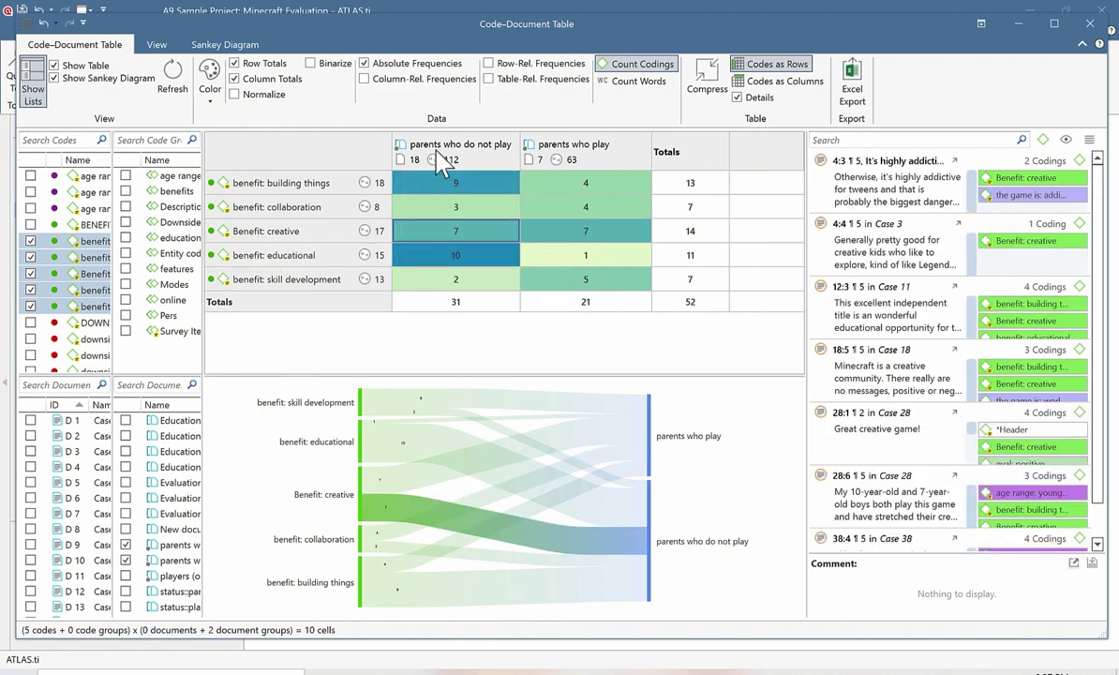
# Step: Check the size of both parent groups and normalize the table's frequencies to make them comparable
pyautogui.moveTo(439, 152)
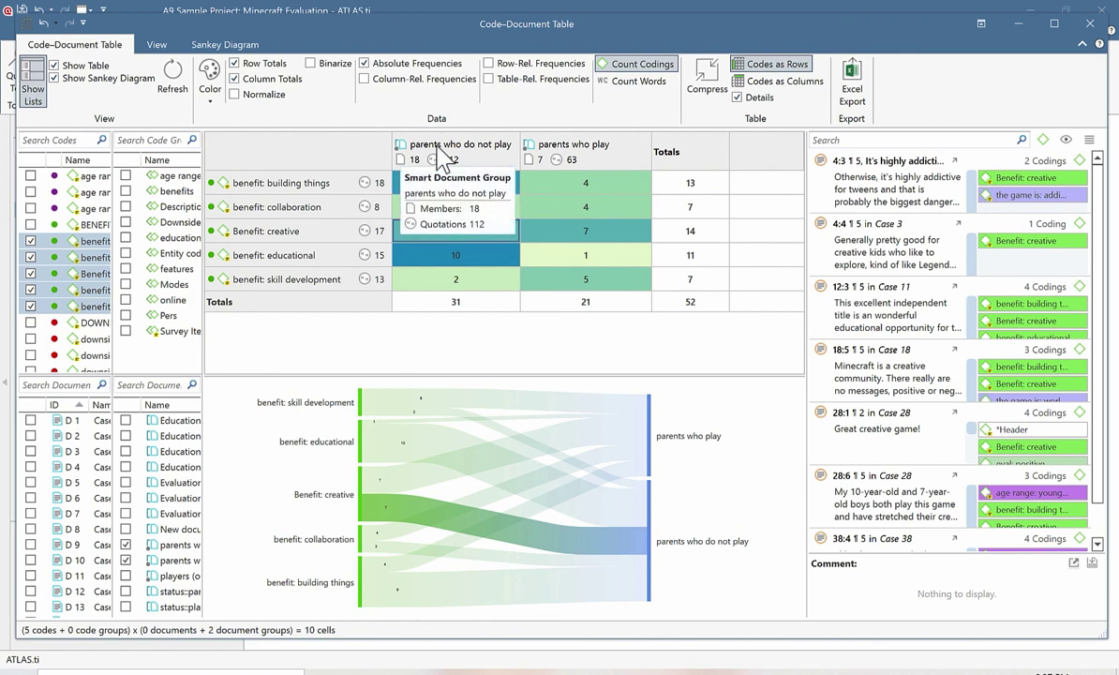
pyautogui.moveTo(553, 159)
pyautogui.moveTo(412, 314)
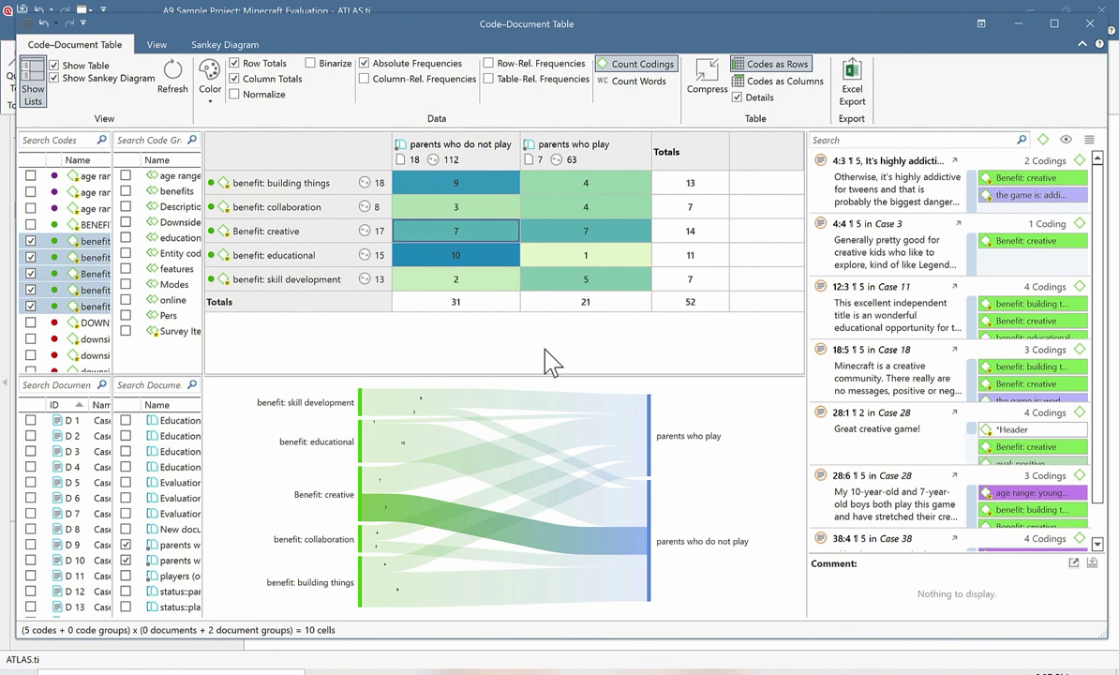
pyautogui.click(235, 93)
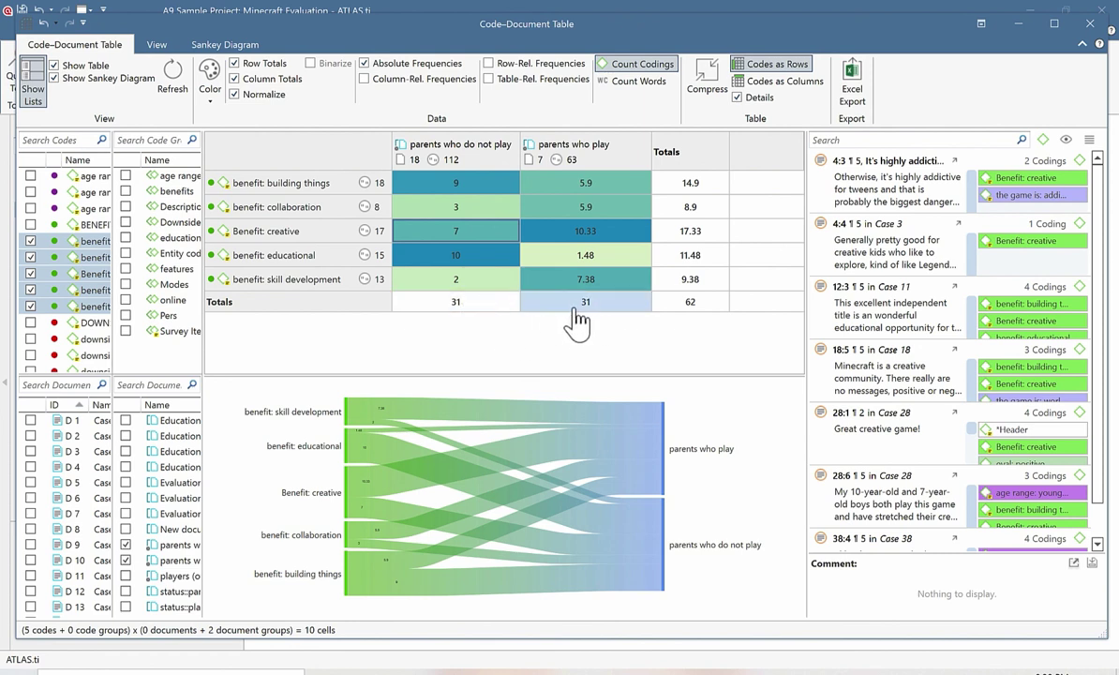
pyautogui.moveTo(581, 304)
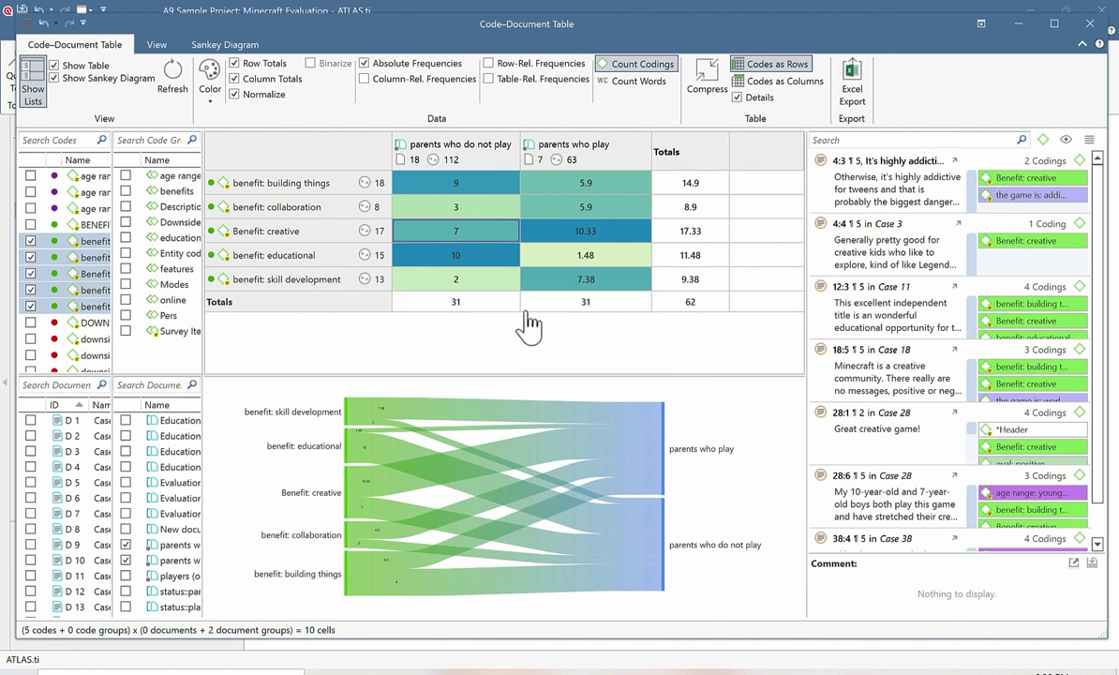
# Step: Add column-relative and row-relative frequencies to the table to compare the benefit codes in percent
pyautogui.click(364, 80)
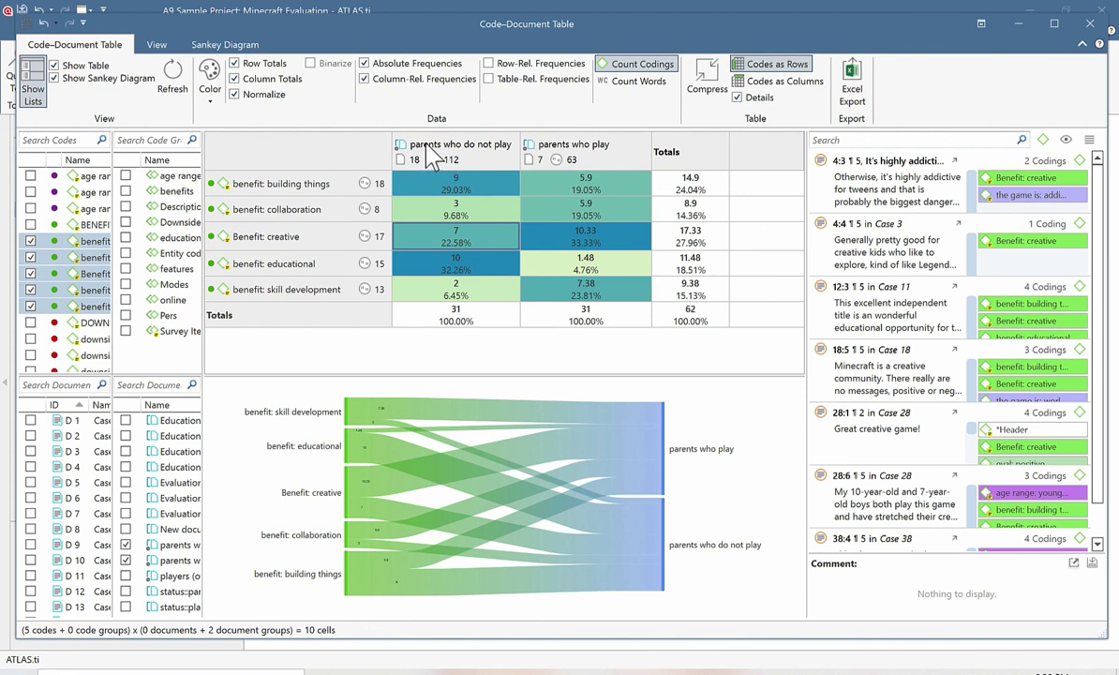
pyautogui.moveTo(514, 301)
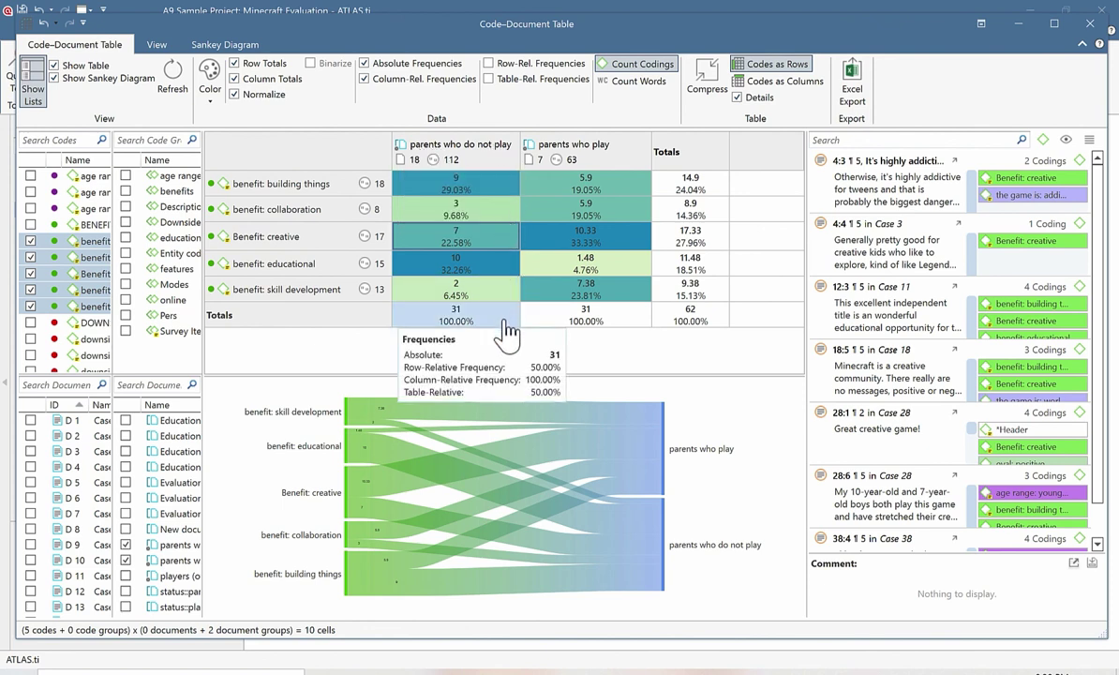
pyautogui.moveTo(487, 277)
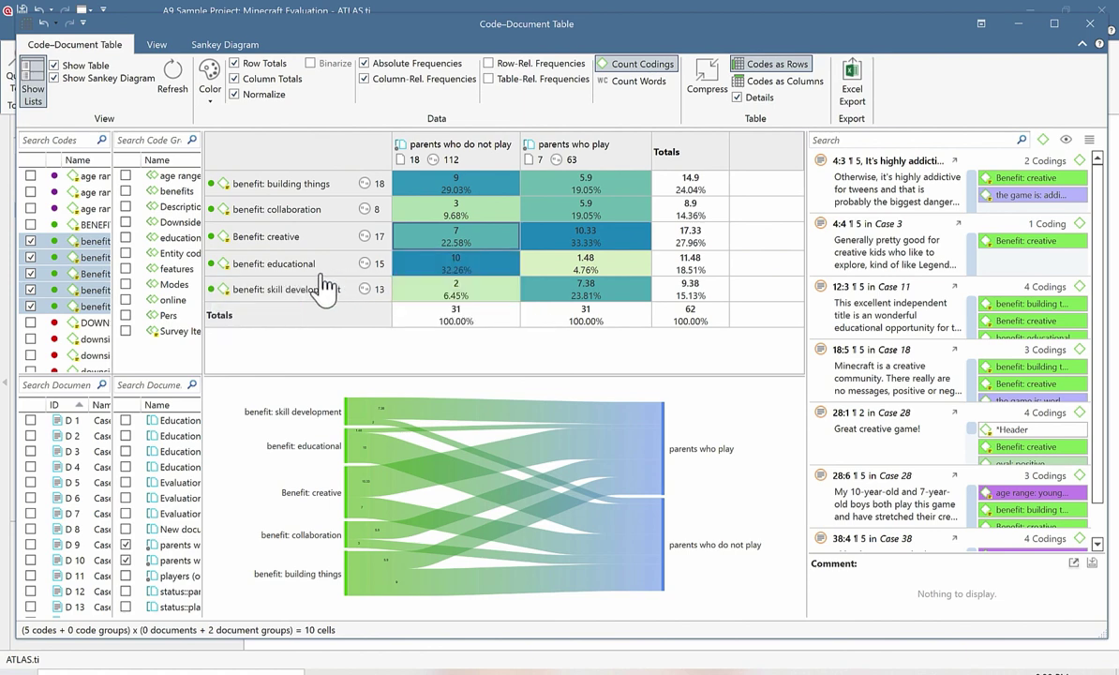
pyautogui.moveTo(614, 208)
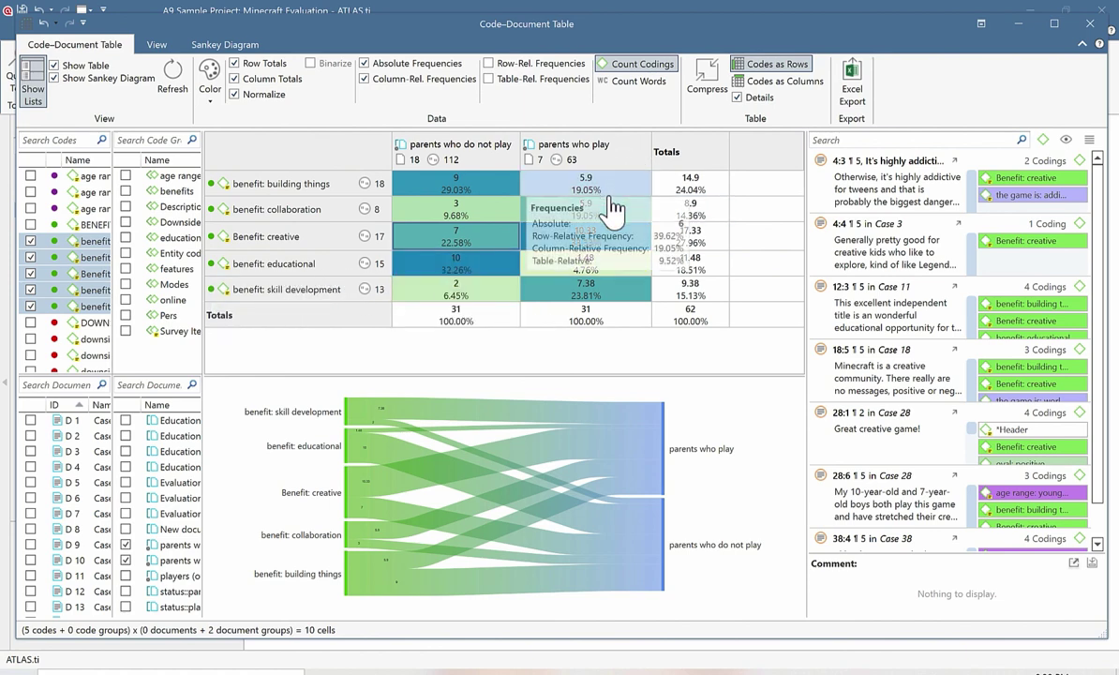
pyautogui.moveTo(628, 323)
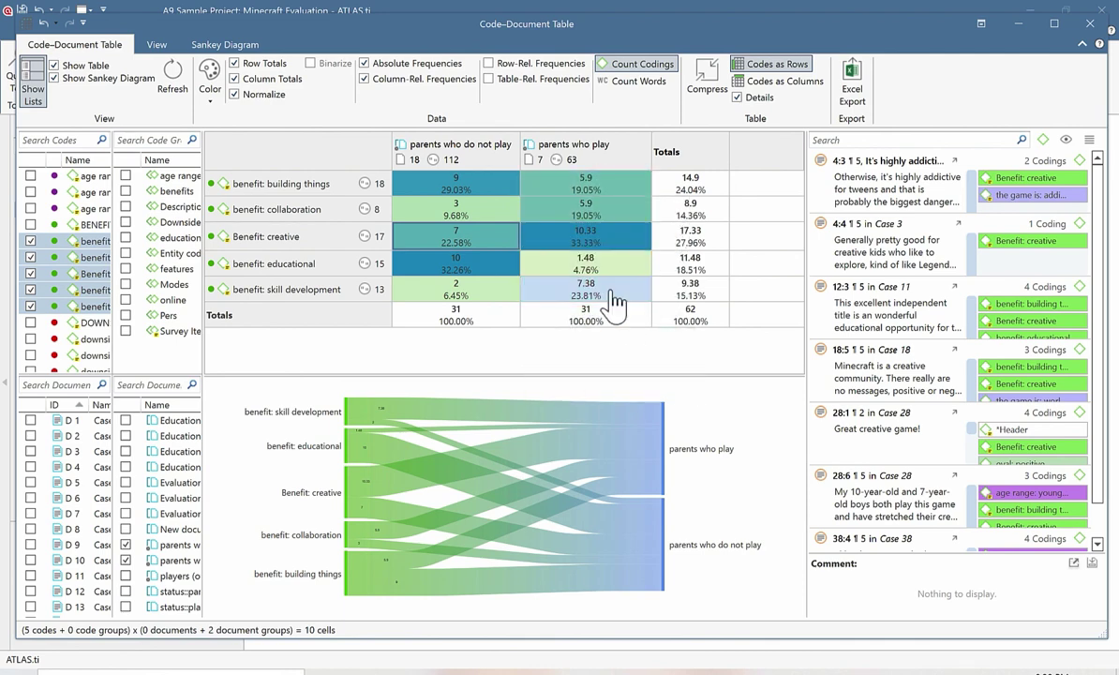
pyautogui.moveTo(614, 298)
pyautogui.click(488, 63)
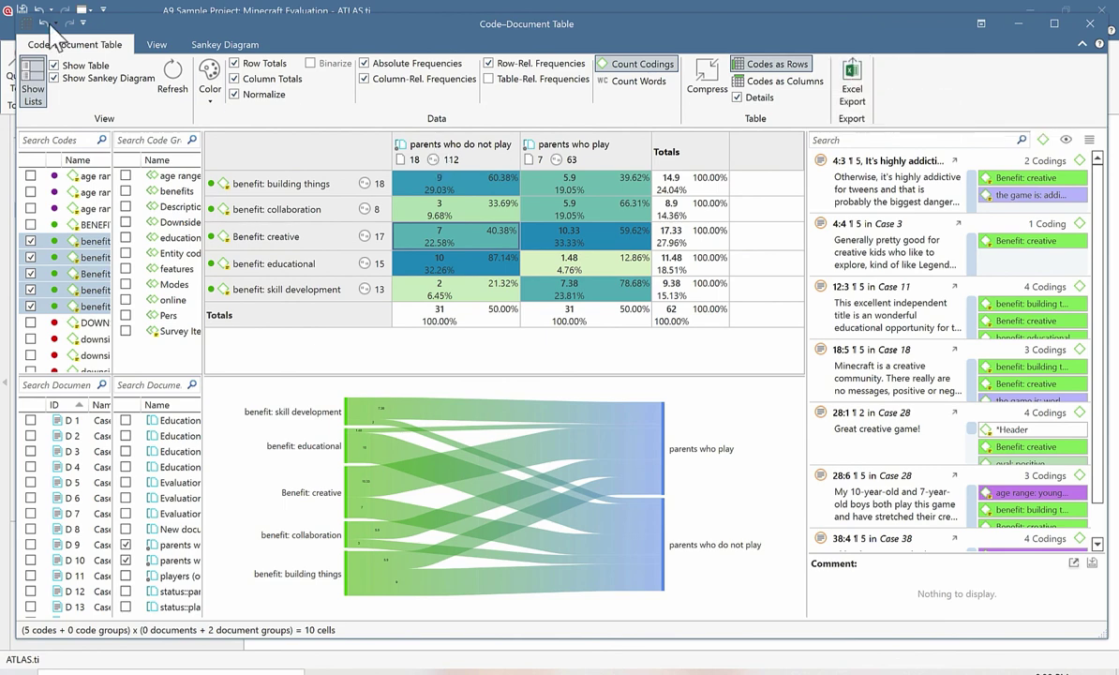
# Step: Hide the table to leave only the Sankey diagram, and refresh the diagram's layout and rotate it to vertical flow
pyautogui.click(53, 65)
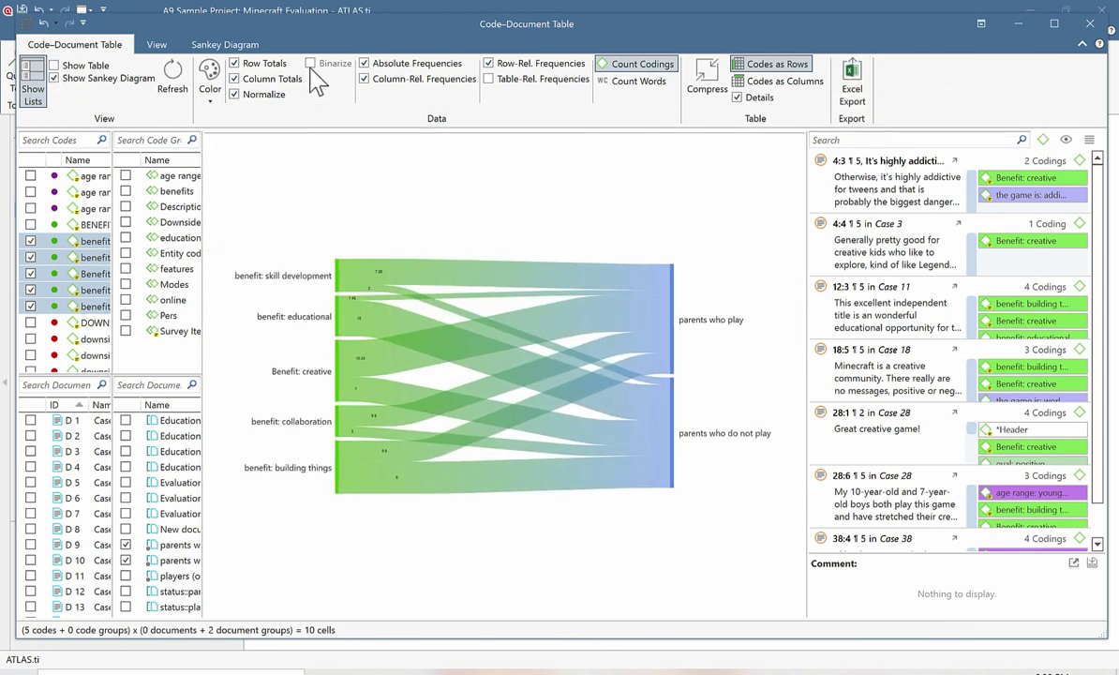
pyautogui.click(232, 47)
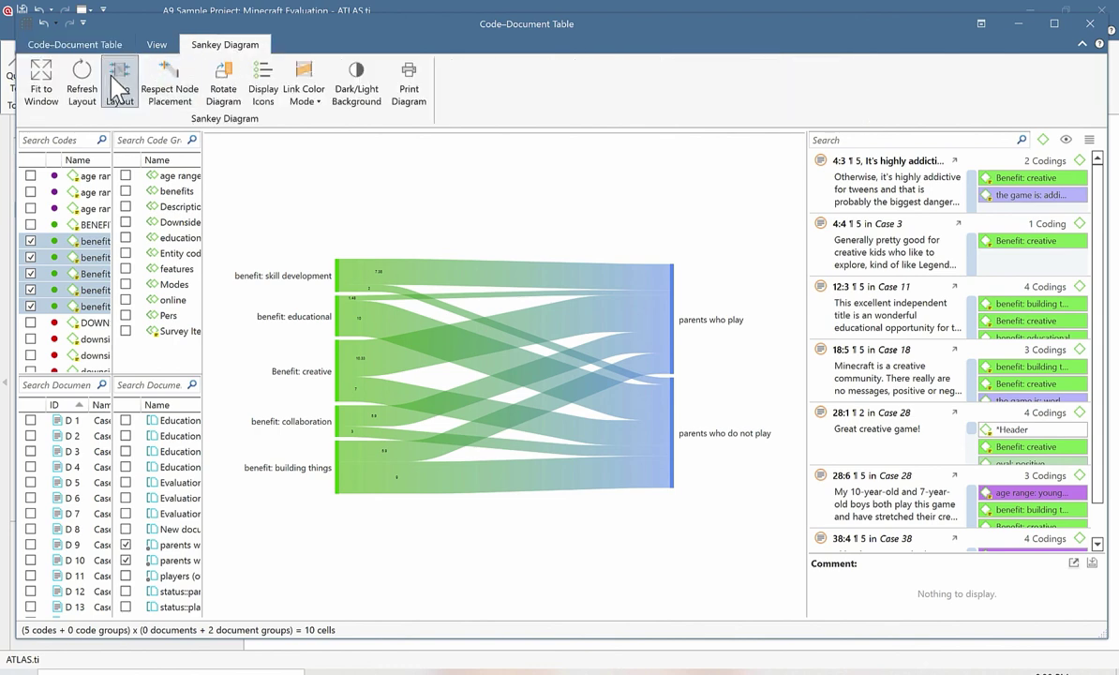
pyautogui.click(83, 84)
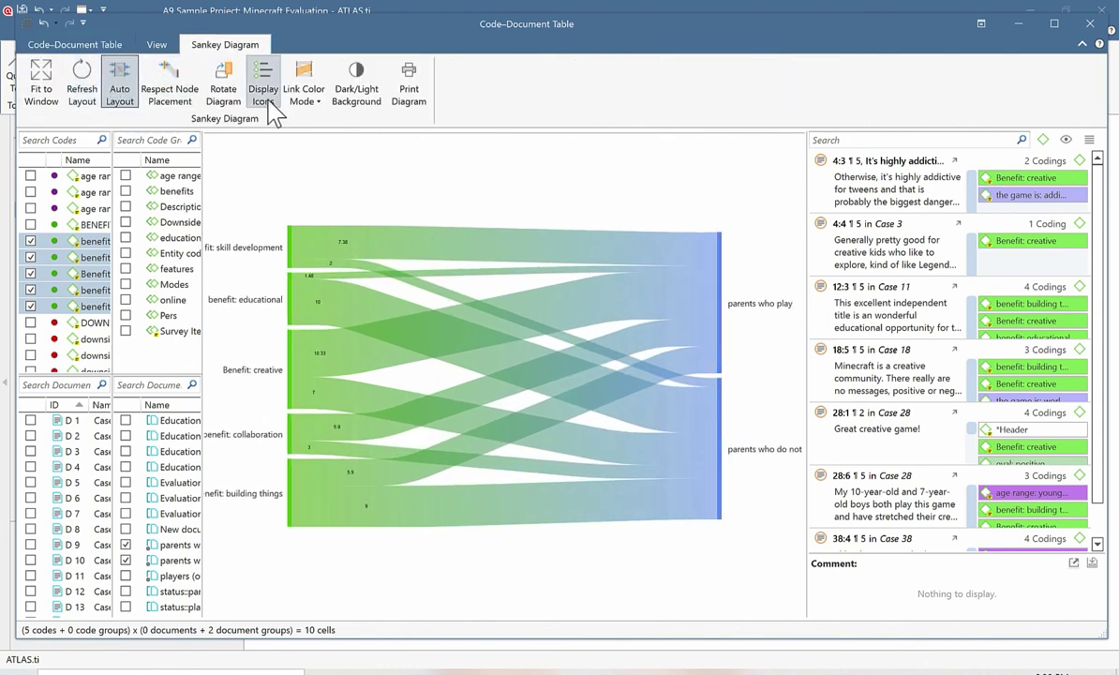
pyautogui.click(229, 97)
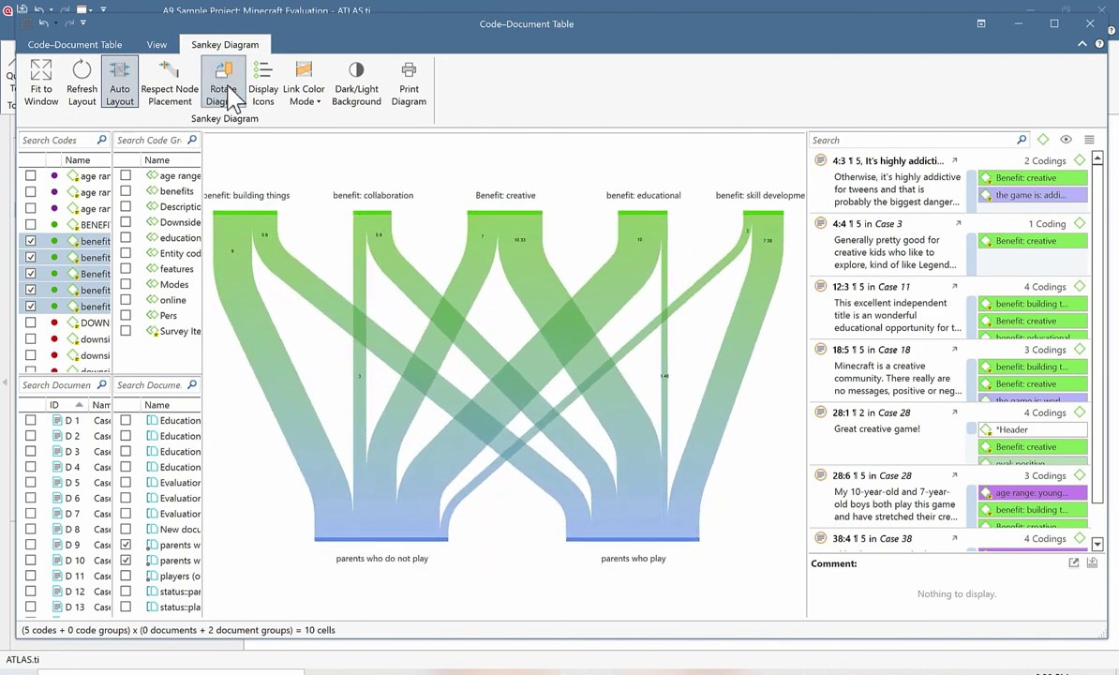
# Step: Highlight each parent group's flows in the Sankey diagram and list the quotations linking creative with parents who play
pyautogui.click(365, 539)
pyautogui.click(632, 561)
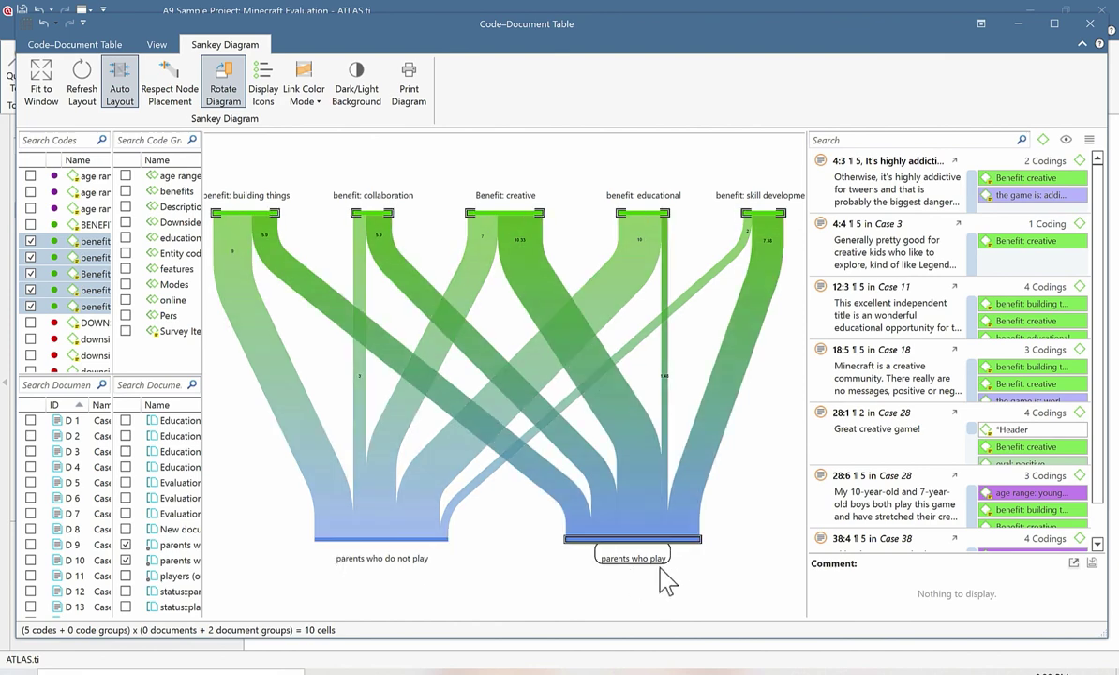
pyautogui.click(647, 581)
pyautogui.click(591, 539)
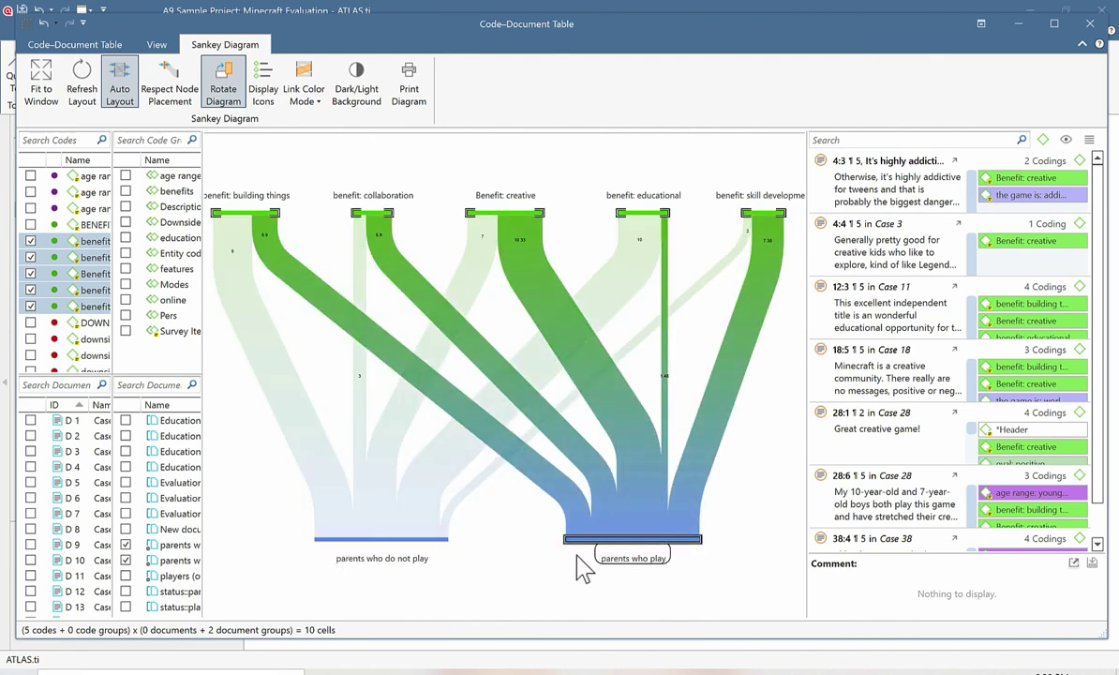
pyautogui.click(398, 539)
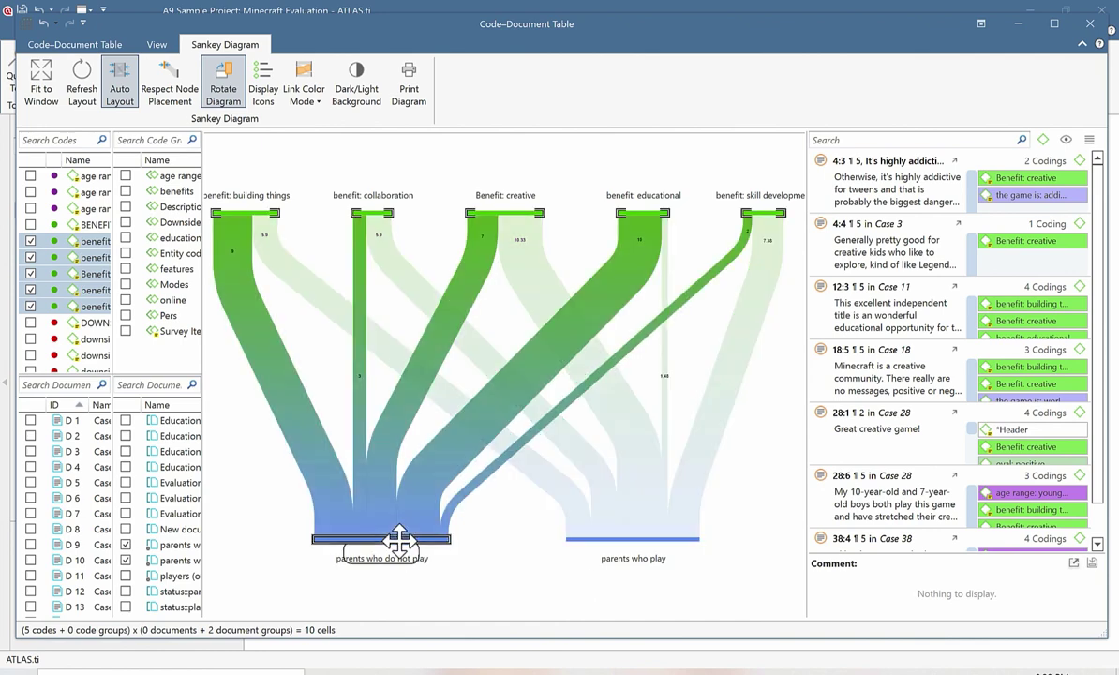
pyautogui.click(520, 262)
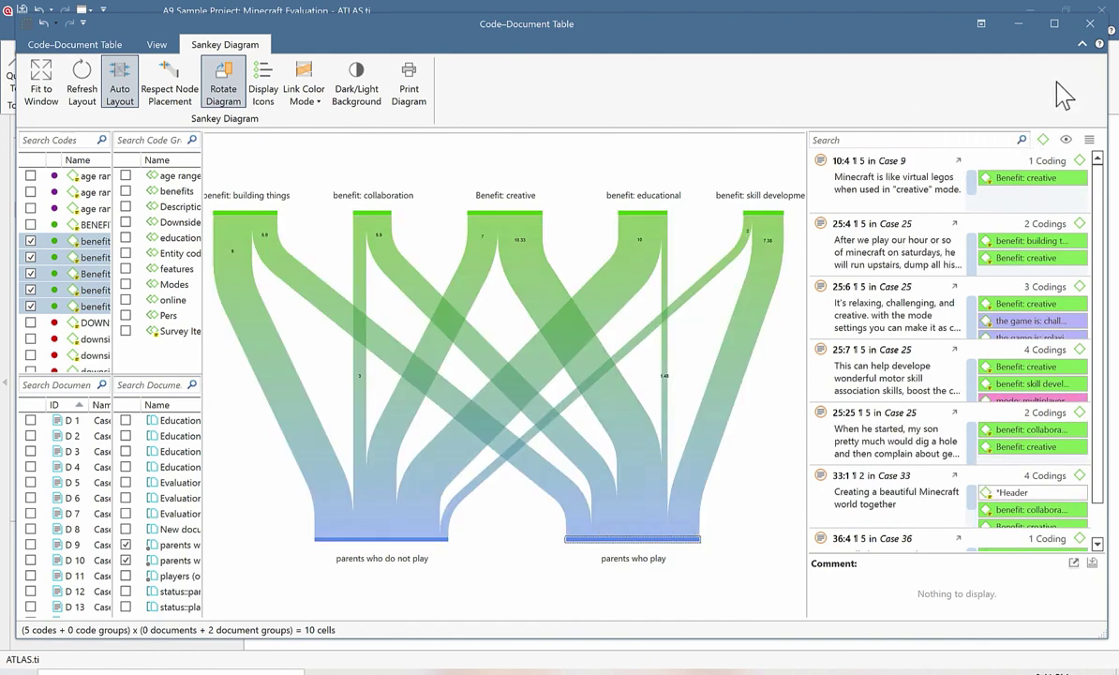
# Step: Close the Code–Document Table and bring up the project's Home commands in the main window
pyautogui.click(1090, 24)
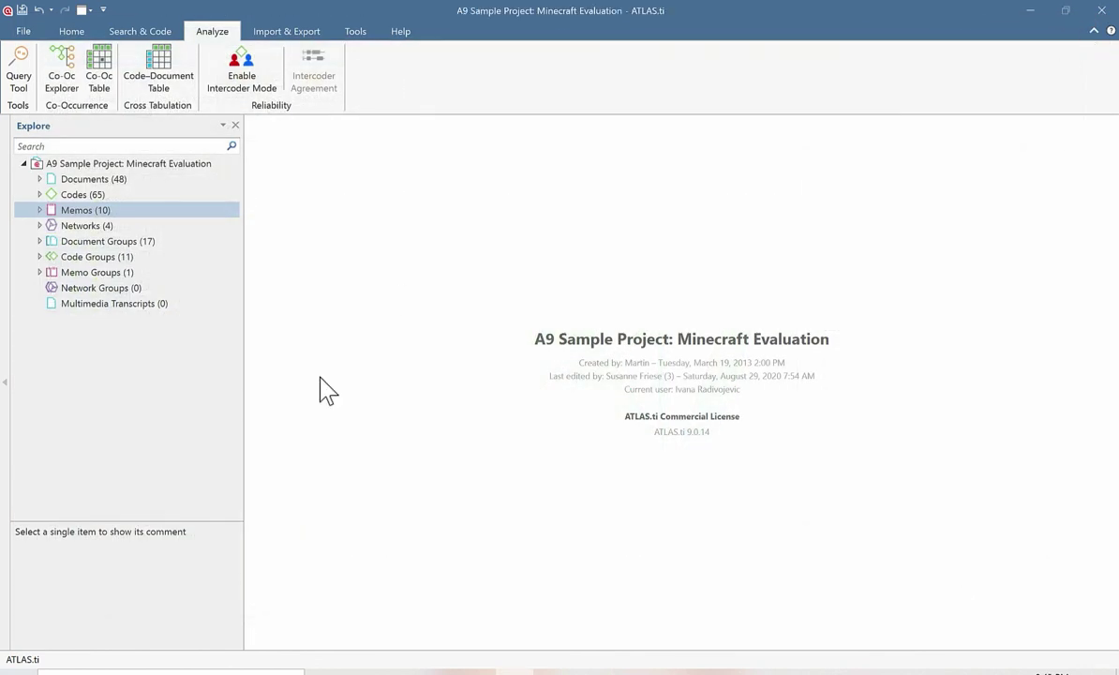
pyautogui.click(68, 32)
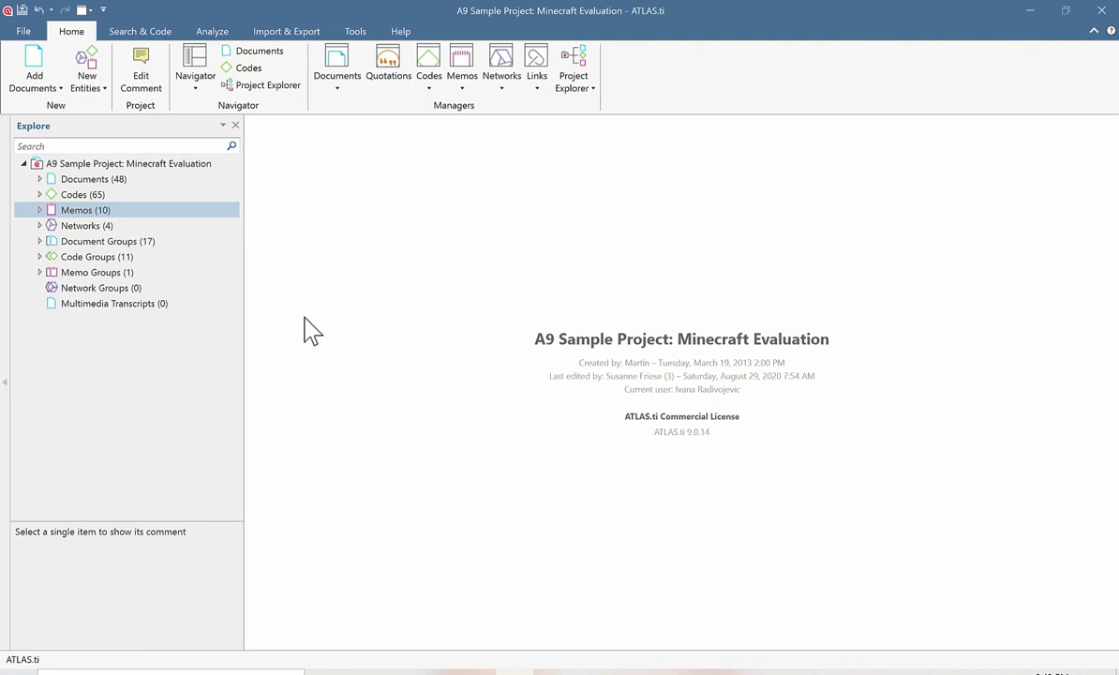